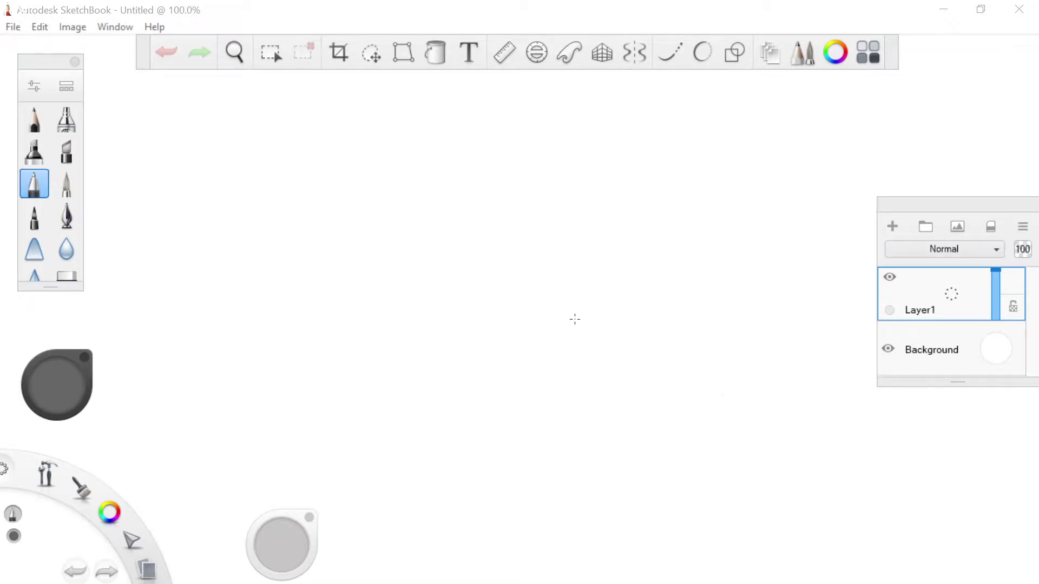
Resize the canvas to 2400 pixels wide and 1300 pixels high.
{"action": "scroll", "coordinate": [579, 330], "scroll_direction": "down", "scroll_amount": 2}
{"action": "scroll", "coordinate": [574, 320], "scroll_direction": "up", "scroll_amount": 2}
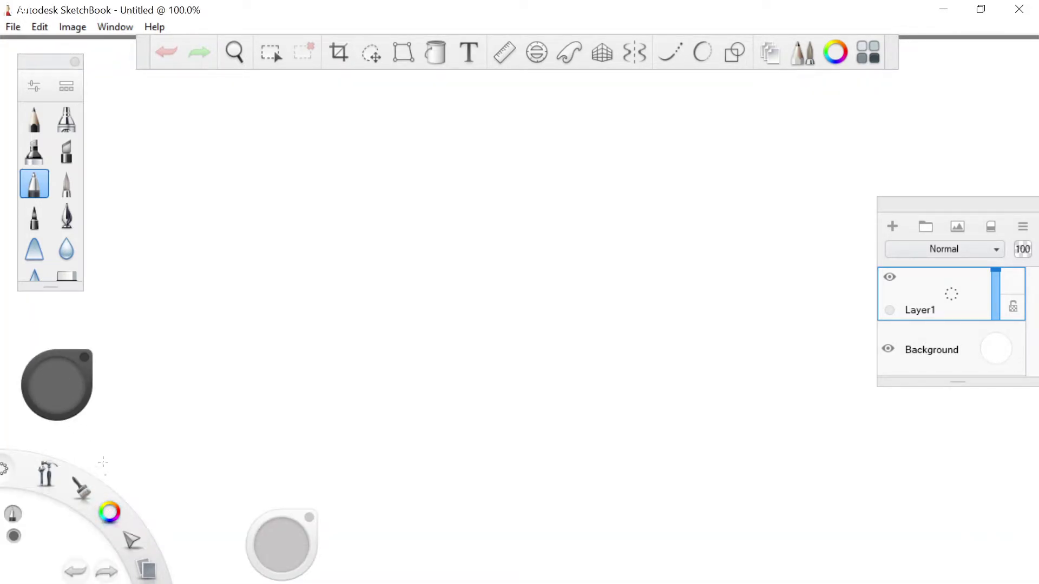
{"action": "left_click", "coordinate": [73, 27]}
{"action": "left_click", "coordinate": [86, 64]}
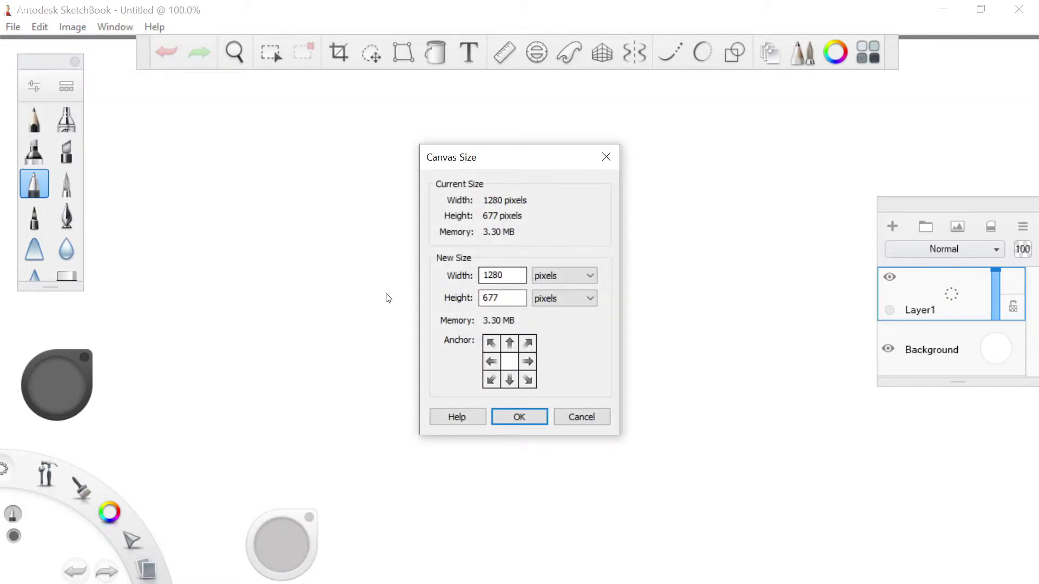
{"action": "left_click", "coordinate": [514, 277]}
{"action": "double_click", "coordinate": [514, 277]}
{"action": "type", "text": "2400"}
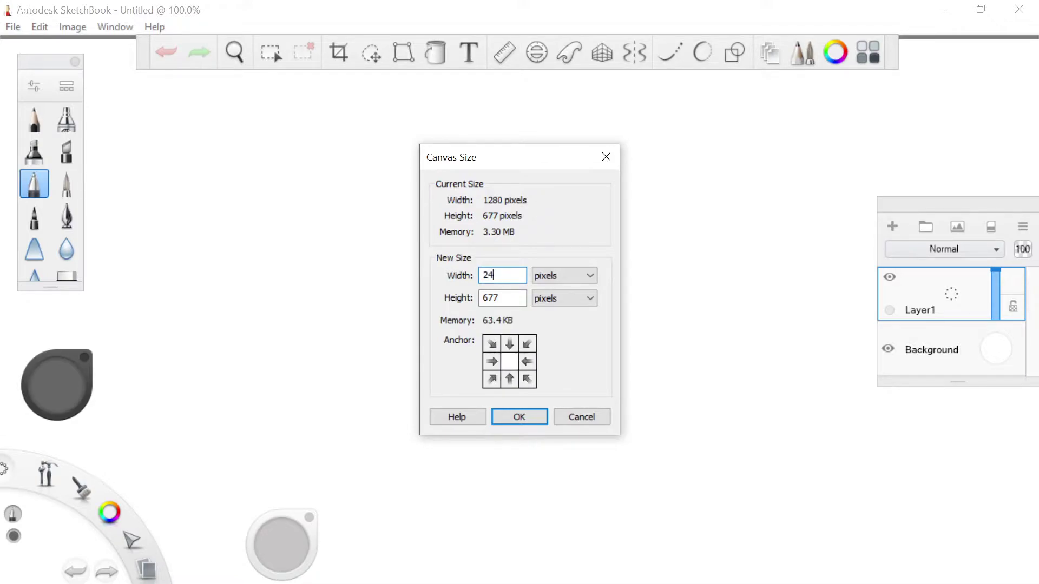
{"action": "key", "text": "Tab"}
{"action": "type", "text": "133"}
{"action": "key", "text": "BackSpace"}
{"action": "type", "text": "00"}
{"action": "key", "text": "Return"}
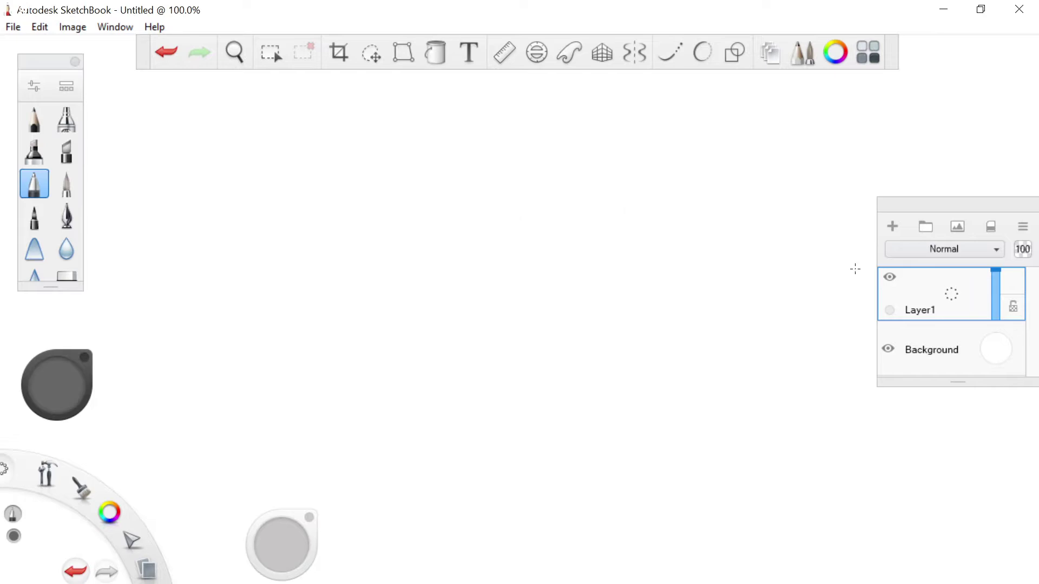
Sketch a small head base in the canvas's right half, with a rounded skull, tapered jaw, eye line and vertical centre line.
{"action": "scroll", "coordinate": [714, 311], "scroll_direction": "down", "scroll_amount": 4}
{"action": "scroll", "coordinate": [828, 239], "scroll_direction": "up", "scroll_amount": 2}
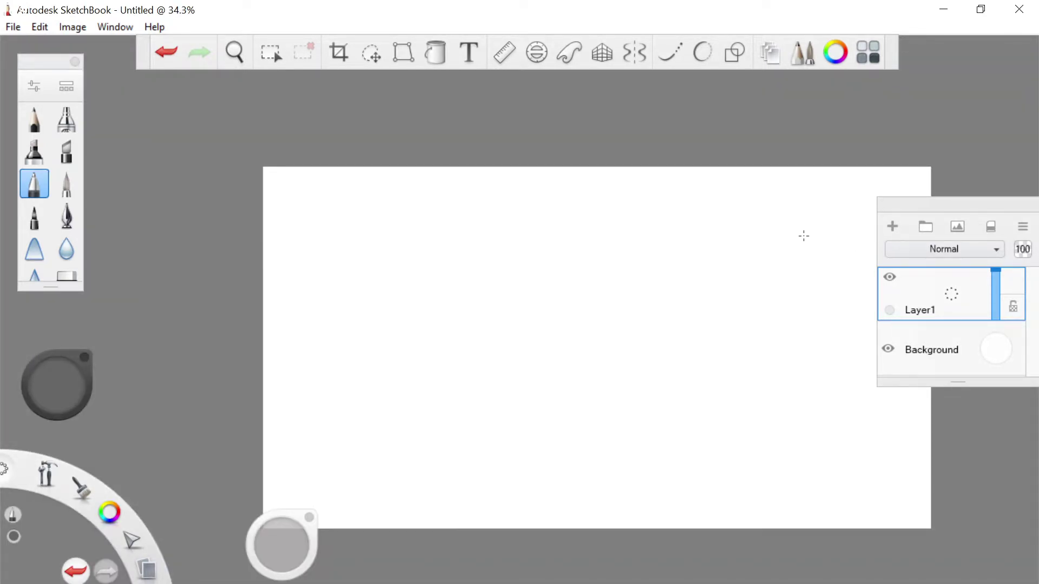
{"action": "key", "text": "space"}
{"action": "left_click_drag", "start_coordinate": [796, 277], "coordinate": [566, 261]}
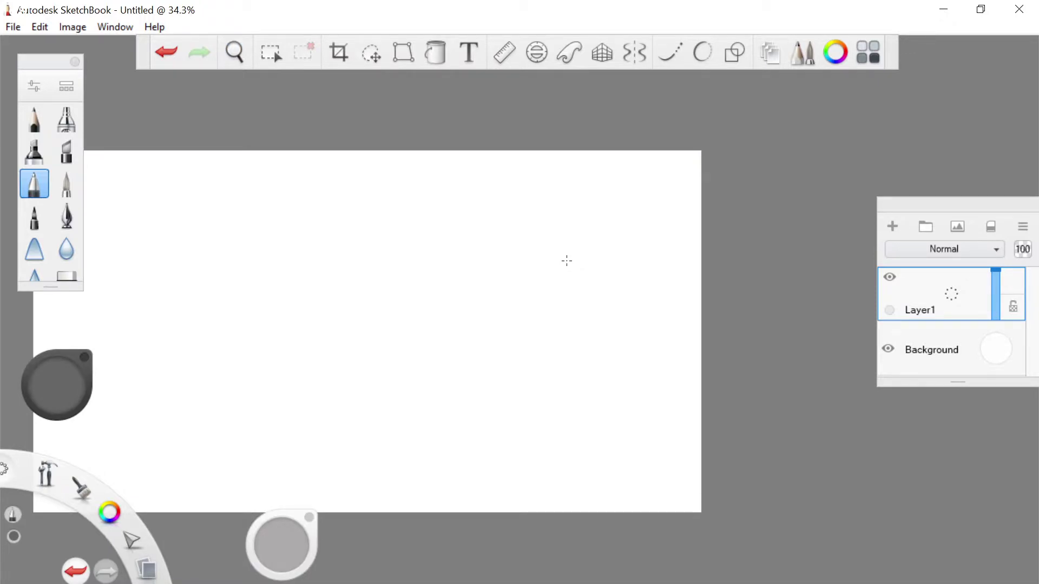
{"action": "scroll", "coordinate": [567, 261], "scroll_direction": "up", "scroll_amount": 4}
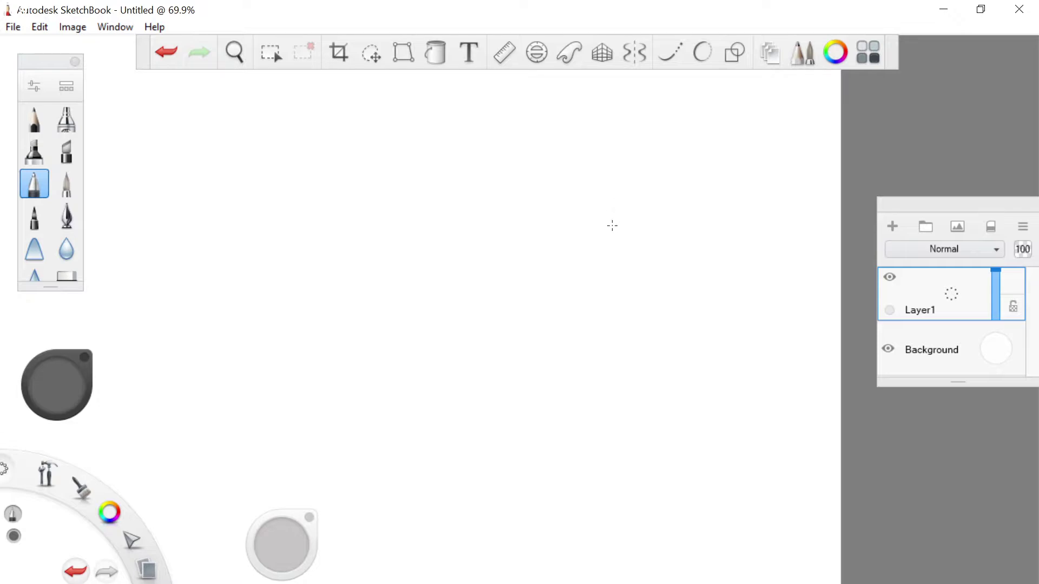
{"action": "mouse_move", "coordinate": [642, 220]}
{"action": "left_mouse_down"}
{"action": "mouse_move", "coordinate": [629, 216]}
{"action": "mouse_move", "coordinate": [654, 221]}
{"action": "mouse_move", "coordinate": [654, 268]}
{"action": "mouse_move", "coordinate": [630, 300]}
{"action": "mouse_move", "coordinate": [623, 292]}
{"action": "left_mouse_up"}
{"action": "mouse_move", "coordinate": [602, 253]}
{"action": "left_mouse_down"}
{"action": "mouse_move", "coordinate": [618, 291]}
{"action": "mouse_move", "coordinate": [605, 255]}
{"action": "mouse_move", "coordinate": [618, 226]}
{"action": "mouse_move", "coordinate": [623, 298]}
{"action": "mouse_move", "coordinate": [651, 257]}
{"action": "mouse_move", "coordinate": [618, 259]}
{"action": "left_mouse_up"}
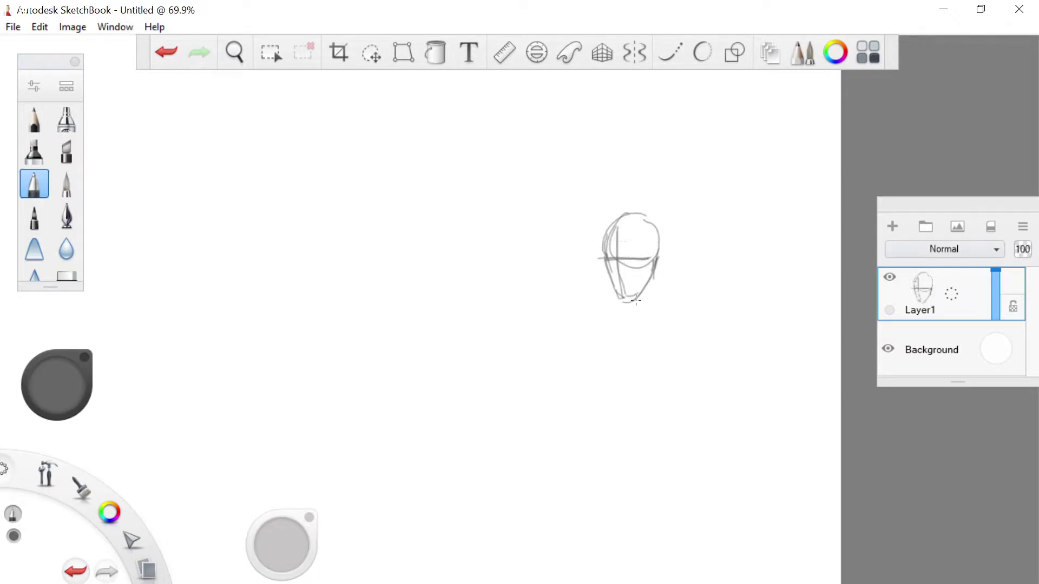
Rough in the ear, neck and long hair strands falling over both sides of the face.
{"action": "mouse_move", "coordinate": [656, 281]}
{"action": "left_mouse_down"}
{"action": "mouse_move", "coordinate": [645, 308]}
{"action": "mouse_move", "coordinate": [620, 315]}
{"action": "mouse_move", "coordinate": [612, 297]}
{"action": "left_mouse_up"}
{"action": "mouse_move", "coordinate": [658, 258]}
{"action": "left_mouse_down"}
{"action": "mouse_move", "coordinate": [643, 299]}
{"action": "mouse_move", "coordinate": [663, 275]}
{"action": "left_mouse_up"}
{"action": "left_click_drag", "start_coordinate": [625, 238], "coordinate": [632, 346]}
{"action": "mouse_move", "coordinate": [639, 301]}
{"action": "left_mouse_down"}
{"action": "mouse_move", "coordinate": [635, 347]}
{"action": "mouse_move", "coordinate": [658, 237]}
{"action": "mouse_move", "coordinate": [612, 314]}
{"action": "mouse_move", "coordinate": [613, 346]}
{"action": "mouse_move", "coordinate": [598, 256]}
{"action": "mouse_move", "coordinate": [595, 310]}
{"action": "mouse_move", "coordinate": [594, 240]}
{"action": "mouse_move", "coordinate": [618, 226]}
{"action": "left_mouse_up"}
{"action": "mouse_move", "coordinate": [640, 314]}
{"action": "left_mouse_down"}
{"action": "mouse_move", "coordinate": [643, 228]}
{"action": "mouse_move", "coordinate": [645, 239]}
{"action": "mouse_move", "coordinate": [625, 228]}
{"action": "mouse_move", "coordinate": [620, 235]}
{"action": "left_mouse_up"}
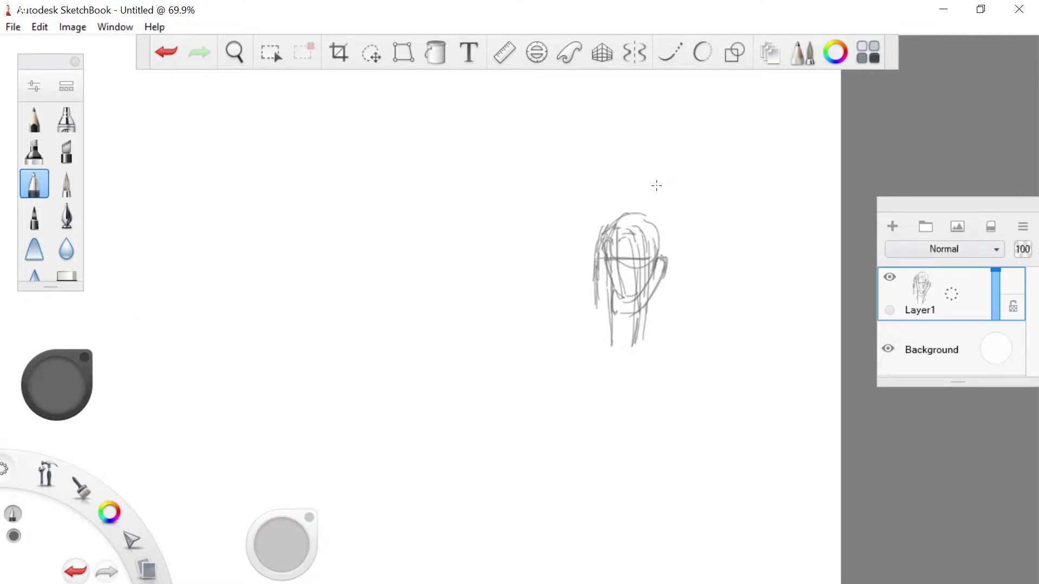
Sketch the wide collar around the neck, a hair bun with spiky tufts on top, and a pointed chin.
{"action": "mouse_move", "coordinate": [651, 249]}
{"action": "left_mouse_down"}
{"action": "mouse_move", "coordinate": [675, 240]}
{"action": "mouse_move", "coordinate": [658, 248]}
{"action": "left_mouse_up"}
{"action": "left_click_drag", "start_coordinate": [660, 243], "coordinate": [639, 218]}
{"action": "mouse_move", "coordinate": [662, 259]}
{"action": "left_mouse_down"}
{"action": "mouse_move", "coordinate": [673, 304]}
{"action": "mouse_move", "coordinate": [629, 342]}
{"action": "mouse_move", "coordinate": [614, 325]}
{"action": "mouse_move", "coordinate": [606, 331]}
{"action": "mouse_move", "coordinate": [609, 295]}
{"action": "left_mouse_up"}
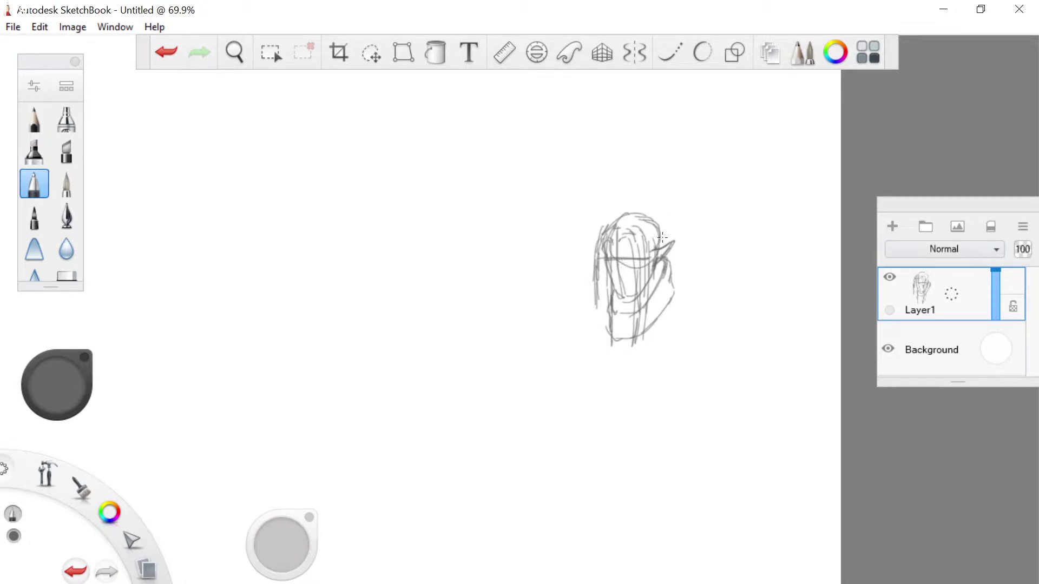
{"action": "mouse_move", "coordinate": [637, 214]}
{"action": "left_mouse_down"}
{"action": "mouse_move", "coordinate": [656, 192]}
{"action": "mouse_move", "coordinate": [663, 224]}
{"action": "mouse_move", "coordinate": [664, 211]}
{"action": "mouse_move", "coordinate": [659, 222]}
{"action": "mouse_move", "coordinate": [662, 212]}
{"action": "mouse_move", "coordinate": [657, 219]}
{"action": "mouse_move", "coordinate": [641, 205]}
{"action": "mouse_move", "coordinate": [637, 216]}
{"action": "mouse_move", "coordinate": [649, 197]}
{"action": "mouse_move", "coordinate": [632, 208]}
{"action": "mouse_move", "coordinate": [646, 214]}
{"action": "mouse_move", "coordinate": [639, 198]}
{"action": "mouse_move", "coordinate": [629, 202]}
{"action": "mouse_move", "coordinate": [667, 243]}
{"action": "left_mouse_up"}
{"action": "mouse_move", "coordinate": [606, 224]}
{"action": "left_mouse_down"}
{"action": "mouse_move", "coordinate": [617, 229]}
{"action": "mouse_move", "coordinate": [602, 222]}
{"action": "left_mouse_up"}
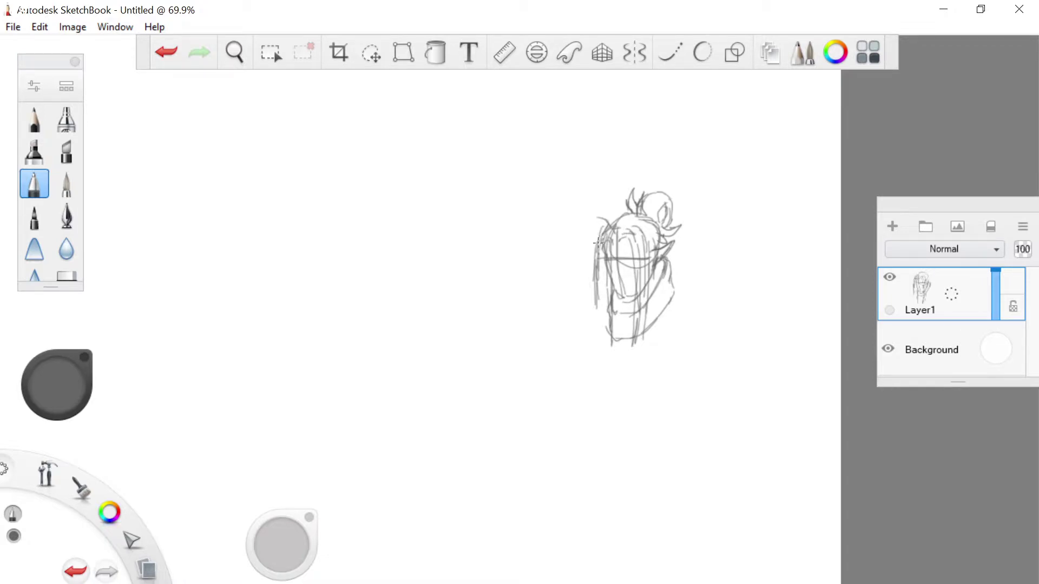
{"action": "mouse_move", "coordinate": [586, 235]}
{"action": "left_mouse_down"}
{"action": "mouse_move", "coordinate": [616, 217]}
{"action": "mouse_move", "coordinate": [618, 231]}
{"action": "mouse_move", "coordinate": [597, 200]}
{"action": "left_mouse_up"}
{"action": "left_click_drag", "start_coordinate": [638, 293], "coordinate": [625, 304]}
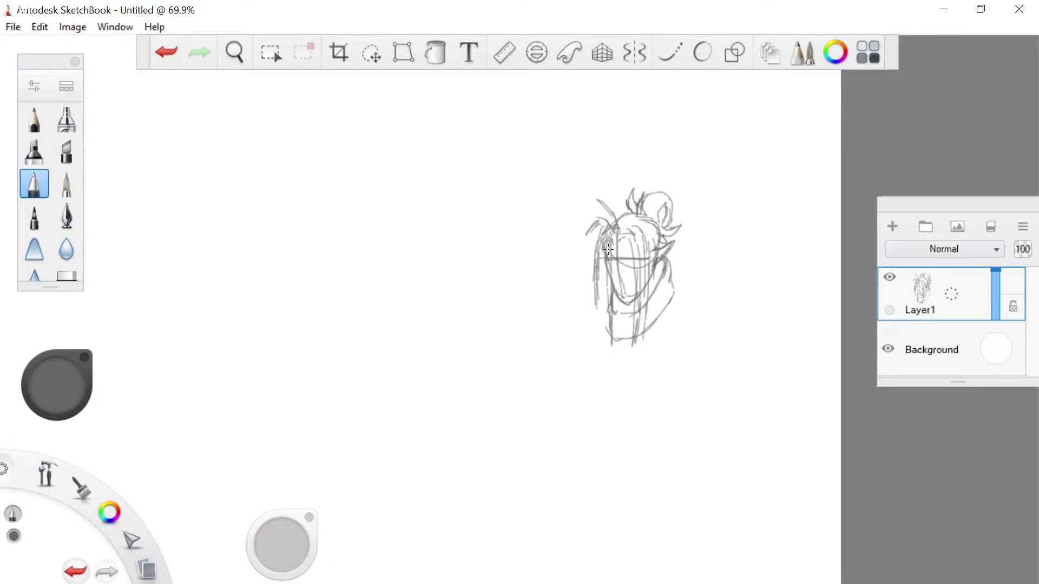
Darken the face contour from the left temple around the chin and up the right side of the jaw.
{"action": "scroll", "coordinate": [557, 335], "scroll_direction": "up", "scroll_amount": 5}
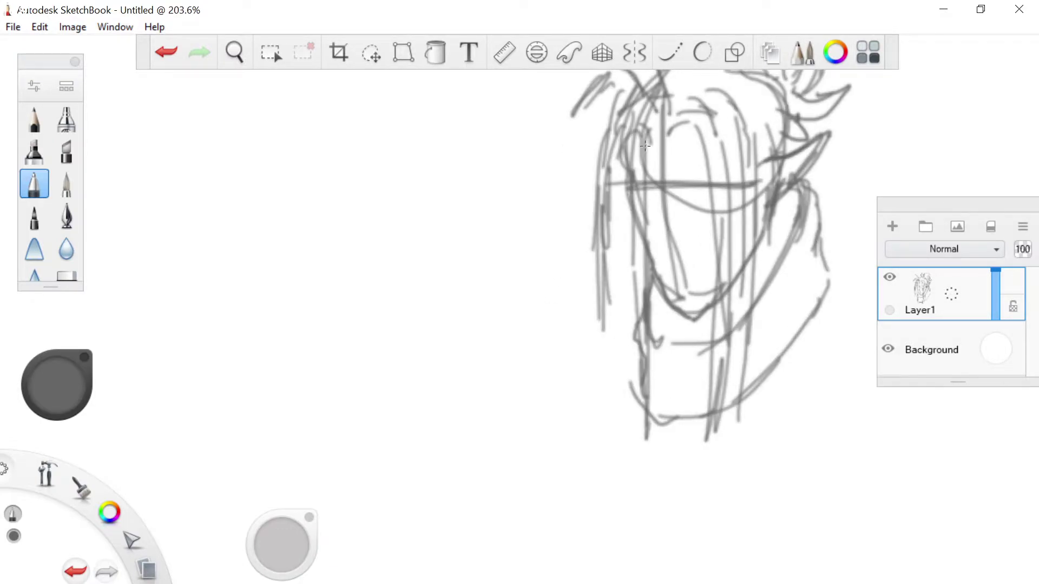
{"action": "mouse_move", "coordinate": [628, 141]}
{"action": "left_mouse_down"}
{"action": "mouse_move", "coordinate": [638, 234]}
{"action": "mouse_move", "coordinate": [634, 215]}
{"action": "mouse_move", "coordinate": [665, 290]}
{"action": "mouse_move", "coordinate": [649, 255]}
{"action": "mouse_move", "coordinate": [657, 276]}
{"action": "mouse_move", "coordinate": [683, 299]}
{"action": "left_mouse_up"}
{"action": "mouse_move", "coordinate": [761, 221]}
{"action": "left_mouse_down"}
{"action": "mouse_move", "coordinate": [739, 268]}
{"action": "mouse_move", "coordinate": [705, 298]}
{"action": "left_mouse_up"}
{"action": "left_click_drag", "start_coordinate": [752, 259], "coordinate": [693, 310]}
{"action": "mouse_move", "coordinate": [742, 268]}
{"action": "left_mouse_down"}
{"action": "mouse_move", "coordinate": [688, 314]}
{"action": "mouse_move", "coordinate": [665, 300]}
{"action": "mouse_move", "coordinate": [677, 316]}
{"action": "left_mouse_up"}
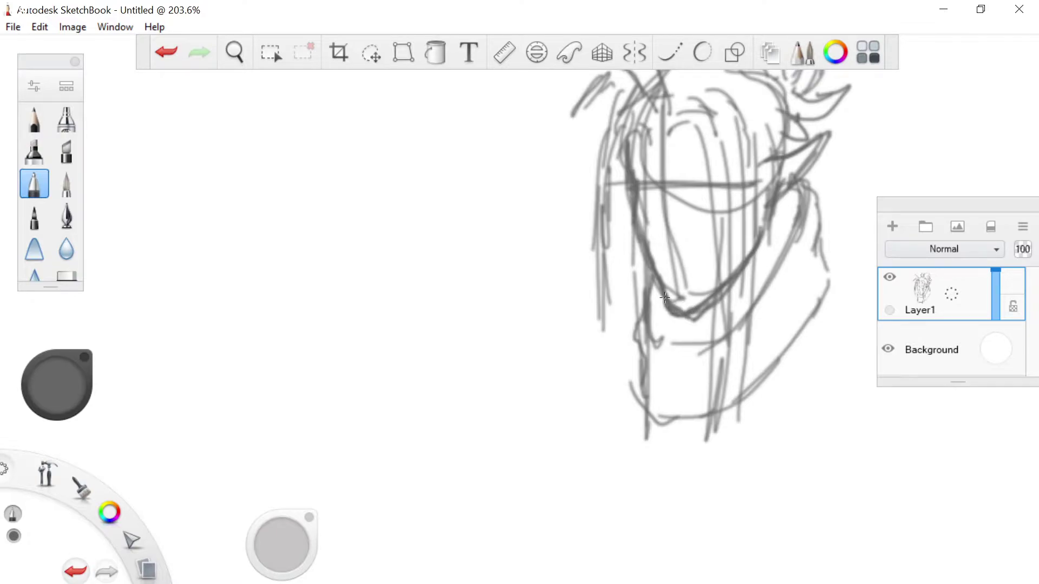
Adjust the hard eraser and clean stray lines around the chin, the eye line's right end and the left hair.
{"action": "left_click", "coordinate": [66, 276]}
{"action": "left_click_drag", "start_coordinate": [297, 544], "coordinate": [271, 550]}
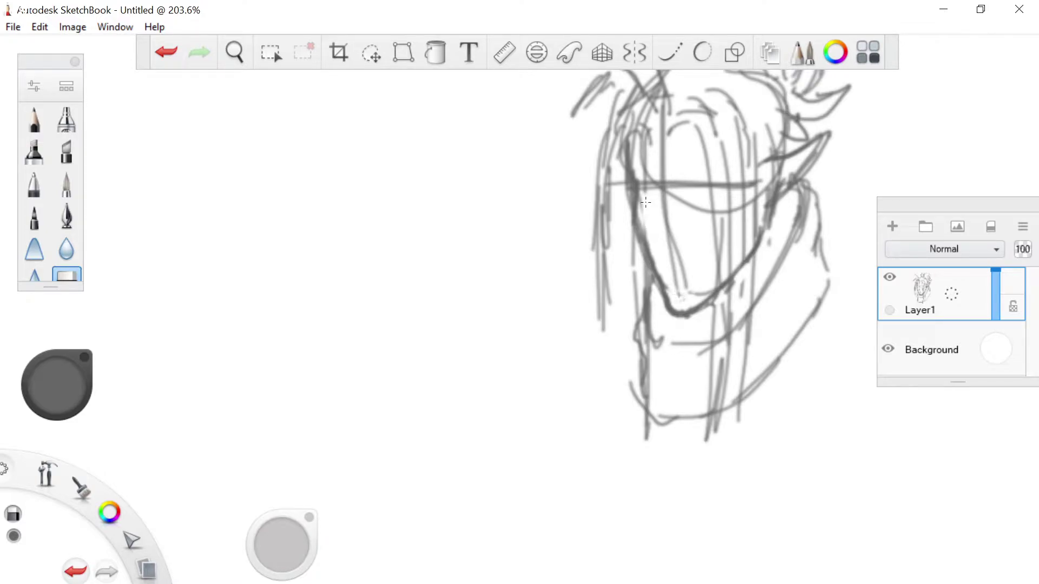
{"action": "mouse_move", "coordinate": [718, 170]}
{"action": "left_mouse_down"}
{"action": "mouse_move", "coordinate": [723, 212]}
{"action": "mouse_move", "coordinate": [715, 167]}
{"action": "mouse_move", "coordinate": [742, 182]}
{"action": "mouse_move", "coordinate": [734, 187]}
{"action": "mouse_move", "coordinate": [748, 177]}
{"action": "mouse_move", "coordinate": [750, 196]}
{"action": "left_mouse_up"}
{"action": "left_click_drag", "start_coordinate": [605, 155], "coordinate": [602, 216]}
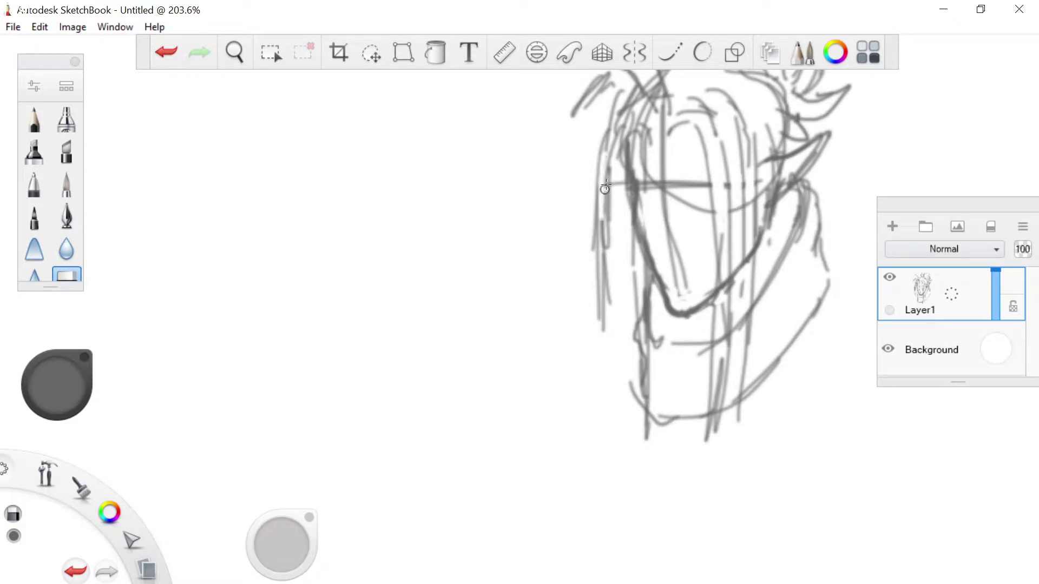
{"action": "left_click_drag", "start_coordinate": [610, 148], "coordinate": [634, 120]}
{"action": "left_click_drag", "start_coordinate": [633, 120], "coordinate": [610, 148]}
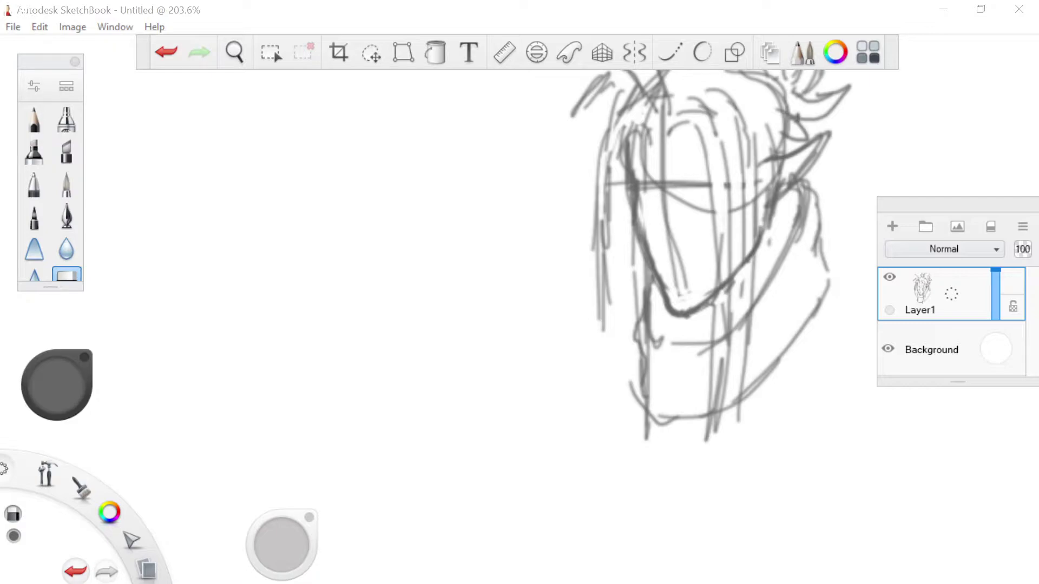
Draw the nose in profile with its nostril and sketch the lips below it.
{"action": "left_click", "coordinate": [34, 184]}
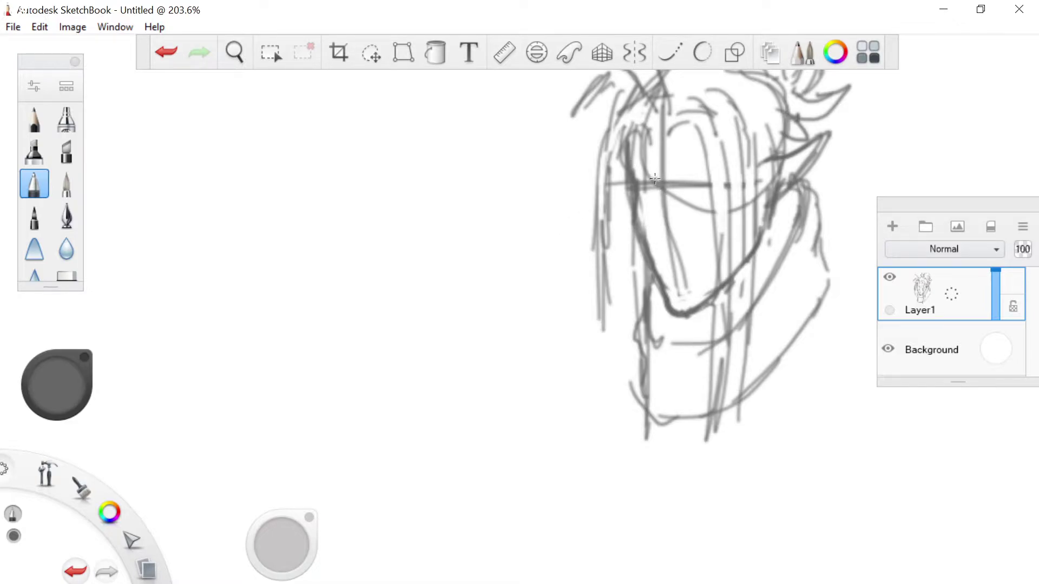
{"action": "mouse_move", "coordinate": [661, 206]}
{"action": "left_mouse_down"}
{"action": "mouse_move", "coordinate": [657, 195]}
{"action": "mouse_move", "coordinate": [652, 222]}
{"action": "mouse_move", "coordinate": [659, 200]}
{"action": "mouse_move", "coordinate": [656, 231]}
{"action": "mouse_move", "coordinate": [671, 235]}
{"action": "mouse_move", "coordinate": [656, 236]}
{"action": "mouse_move", "coordinate": [652, 227]}
{"action": "mouse_move", "coordinate": [680, 228]}
{"action": "mouse_move", "coordinate": [667, 225]}
{"action": "left_mouse_up"}
{"action": "mouse_move", "coordinate": [671, 263]}
{"action": "left_mouse_down"}
{"action": "mouse_move", "coordinate": [703, 261]}
{"action": "mouse_move", "coordinate": [669, 274]}
{"action": "left_mouse_up"}
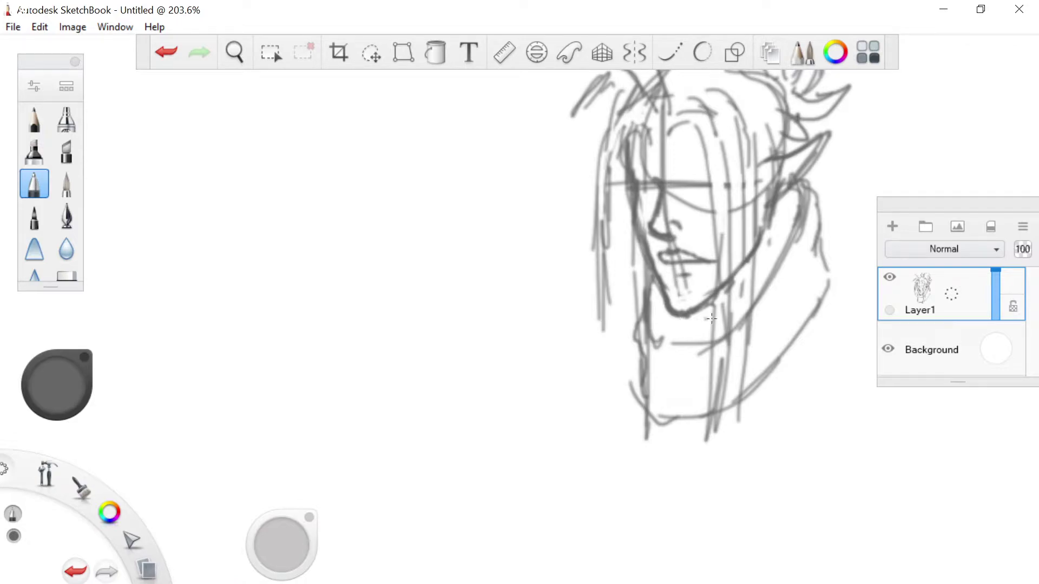
{"action": "left_click_drag", "start_coordinate": [704, 261], "coordinate": [669, 271]}
Refine the mouth by erasing excess lines and redrawing the lower lip and the line between the lips.
{"action": "left_click", "coordinate": [64, 276]}
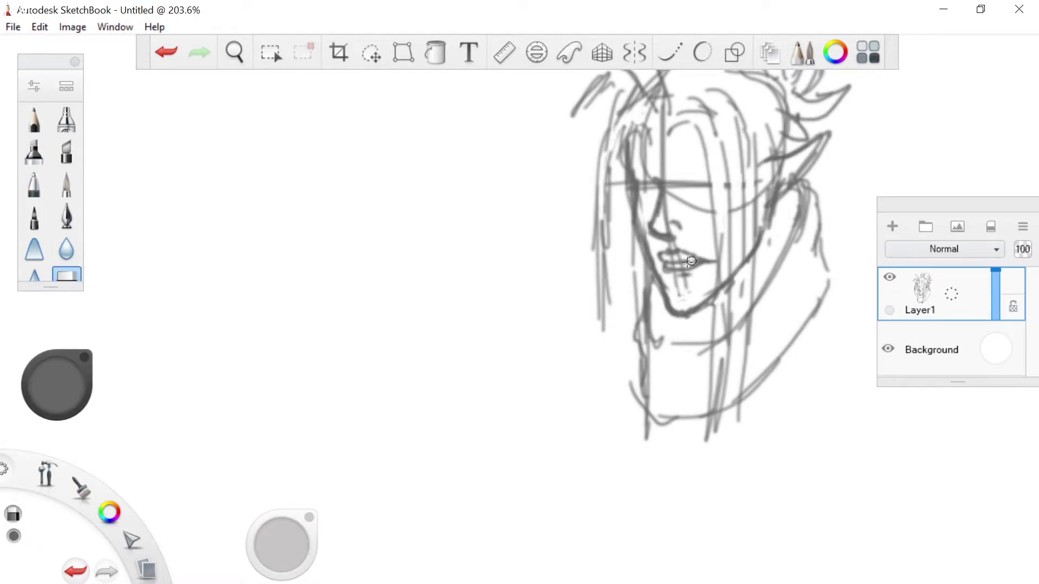
{"action": "left_click_drag", "start_coordinate": [695, 273], "coordinate": [695, 273]}
{"action": "left_click", "coordinate": [31, 184]}
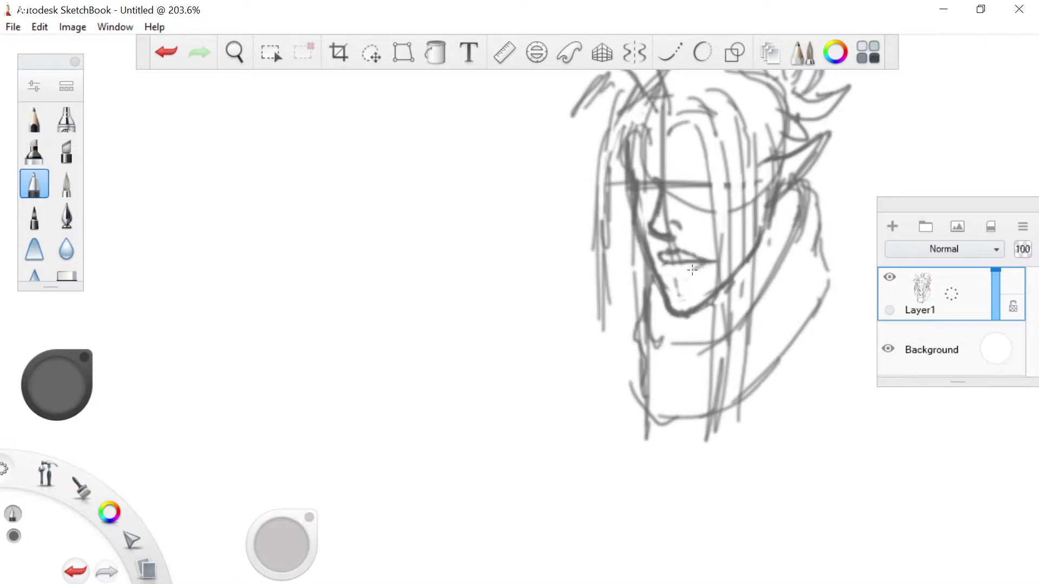
{"action": "left_click_drag", "start_coordinate": [693, 270], "coordinate": [670, 272]}
{"action": "left_click", "coordinate": [66, 275]}
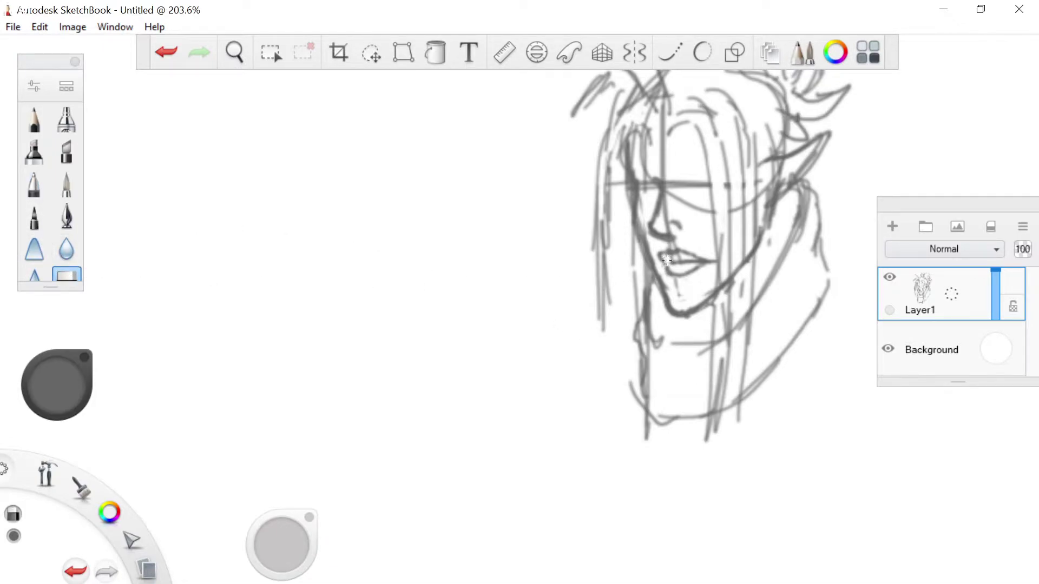
{"action": "mouse_move", "coordinate": [689, 265]}
{"action": "left_mouse_down"}
{"action": "mouse_move", "coordinate": [678, 262]}
{"action": "mouse_move", "coordinate": [706, 250]}
{"action": "left_mouse_up"}
{"action": "left_click", "coordinate": [34, 193]}
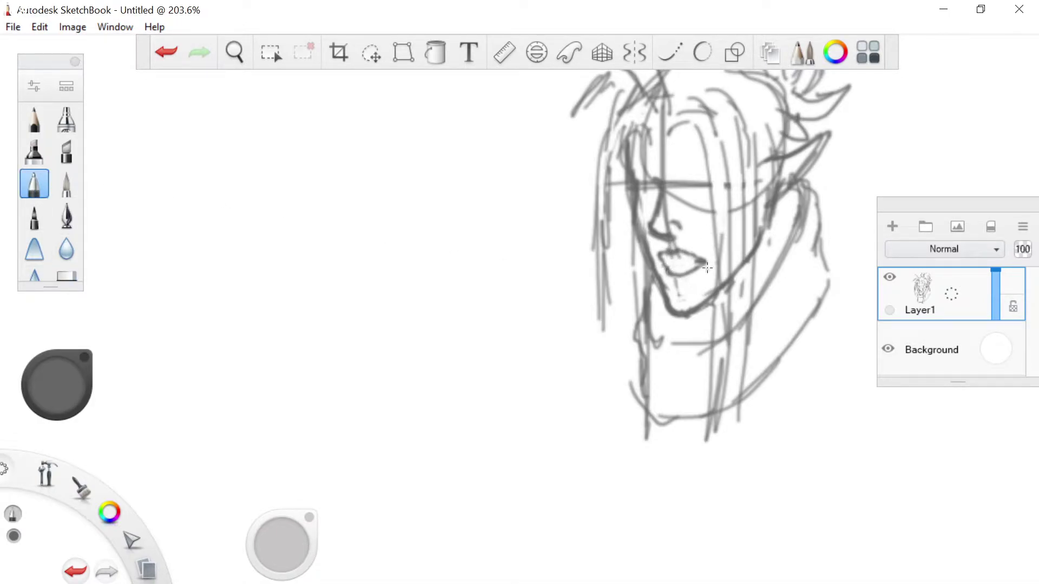
{"action": "left_click_drag", "start_coordinate": [694, 262], "coordinate": [677, 262]}
Outline the long hair strand left of the face with darker lines and jagged pointed tips.
{"action": "mouse_move", "coordinate": [629, 132]}
{"action": "left_mouse_down"}
{"action": "mouse_move", "coordinate": [645, 137]}
{"action": "mouse_move", "coordinate": [609, 172]}
{"action": "mouse_move", "coordinate": [613, 280]}
{"action": "mouse_move", "coordinate": [592, 339]}
{"action": "left_mouse_up"}
{"action": "left_click_drag", "start_coordinate": [601, 303], "coordinate": [589, 343]}
{"action": "mouse_move", "coordinate": [601, 261]}
{"action": "left_mouse_down"}
{"action": "mouse_move", "coordinate": [595, 313]}
{"action": "mouse_move", "coordinate": [600, 153]}
{"action": "mouse_move", "coordinate": [622, 115]}
{"action": "mouse_move", "coordinate": [641, 110]}
{"action": "mouse_move", "coordinate": [619, 140]}
{"action": "left_mouse_up"}
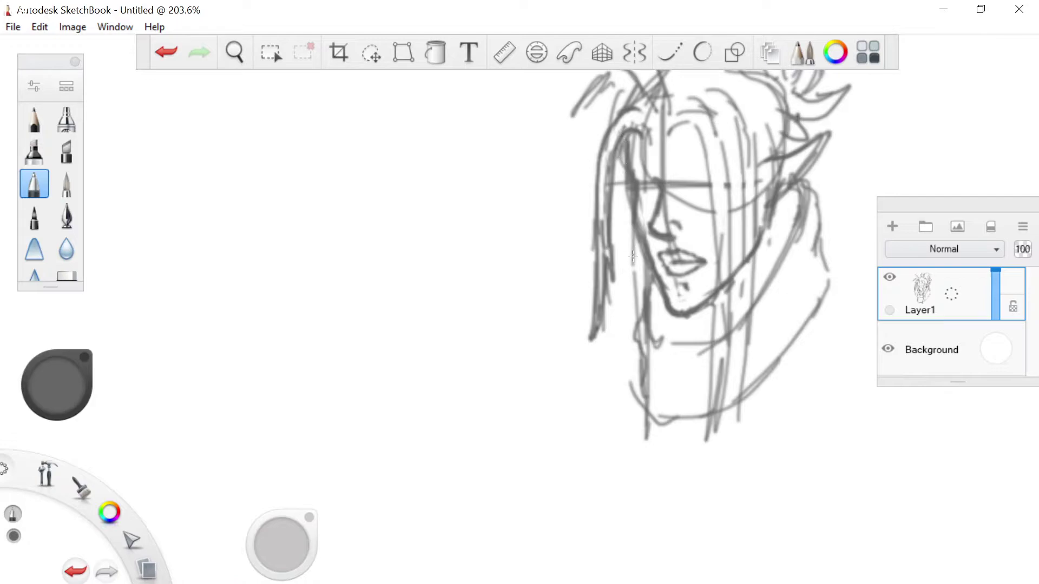
{"action": "left_click_drag", "start_coordinate": [641, 242], "coordinate": [627, 306]}
{"action": "left_click_drag", "start_coordinate": [630, 268], "coordinate": [603, 310]}
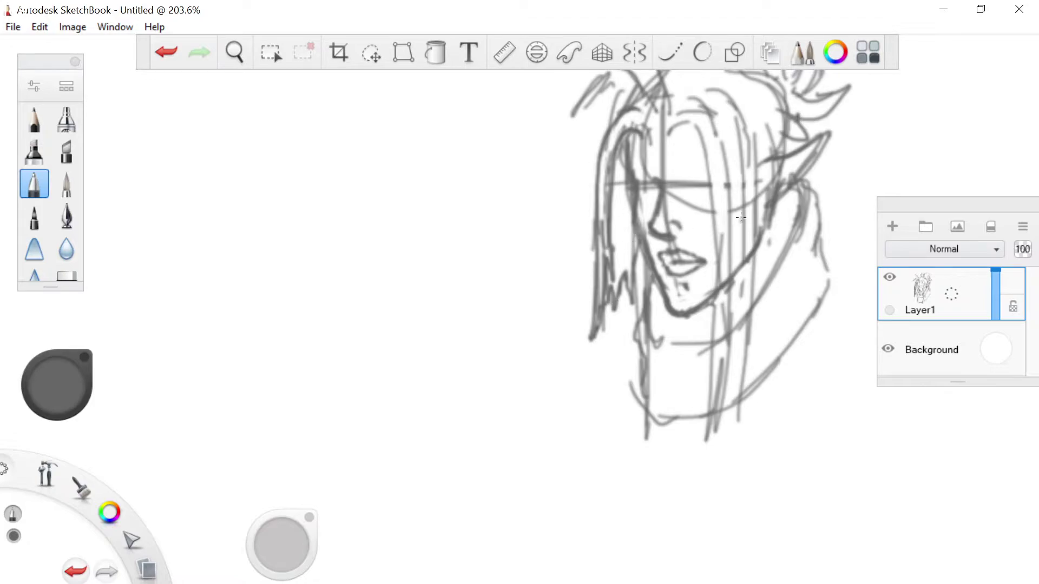
Darken the long hair strands falling over the right side of the face down to pointed ends below the collar.
{"action": "left_click_drag", "start_coordinate": [717, 273], "coordinate": [713, 328]}
{"action": "mouse_move", "coordinate": [755, 236]}
{"action": "left_mouse_down"}
{"action": "mouse_move", "coordinate": [740, 372]}
{"action": "mouse_move", "coordinate": [731, 322]}
{"action": "left_mouse_up"}
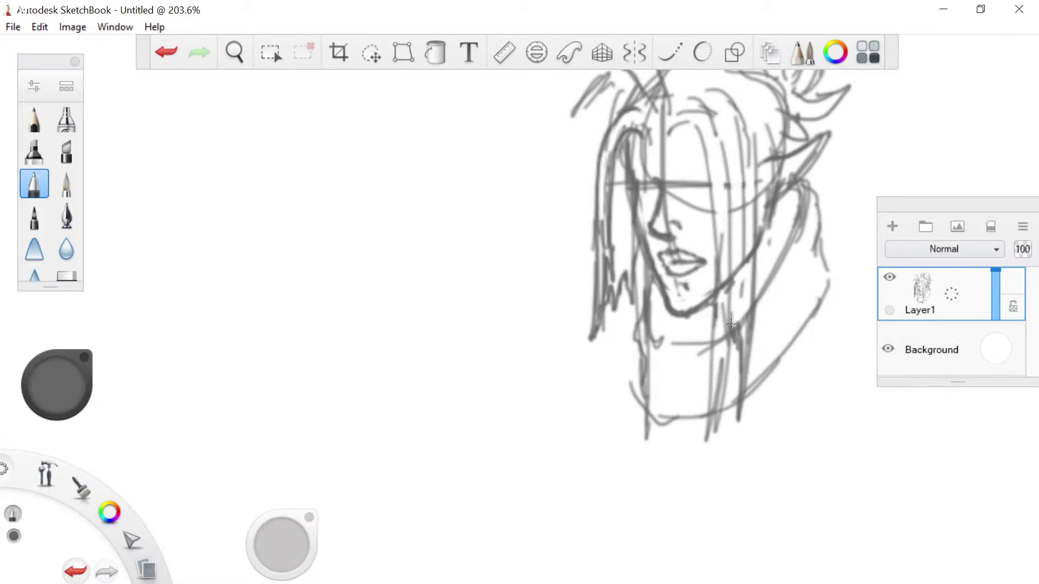
{"action": "left_click_drag", "start_coordinate": [718, 418], "coordinate": [728, 335]}
{"action": "left_click_drag", "start_coordinate": [719, 412], "coordinate": [708, 441]}
{"action": "left_click_drag", "start_coordinate": [717, 379], "coordinate": [706, 444]}
{"action": "left_click_drag", "start_coordinate": [708, 398], "coordinate": [722, 323]}
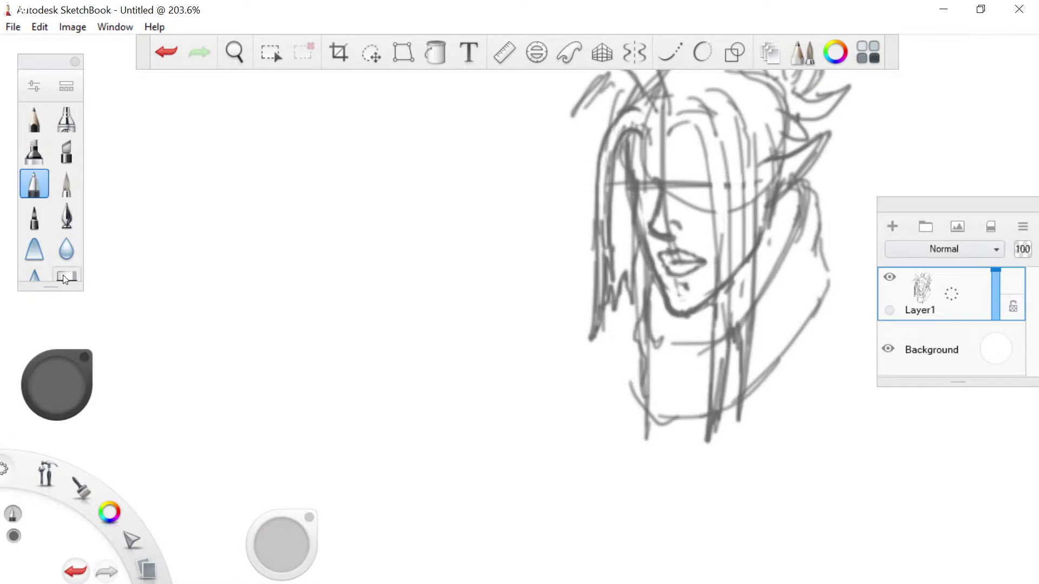
Erase the lines inside the right front hair strand and its long ends below the jaw, adjusting the eraser.
{"action": "key", "text": "e"}
{"action": "left_click_drag", "start_coordinate": [730, 222], "coordinate": [730, 221]}
{"action": "mouse_move", "coordinate": [727, 309]}
{"action": "left_mouse_down"}
{"action": "mouse_move", "coordinate": [731, 282]}
{"action": "mouse_move", "coordinate": [721, 290]}
{"action": "mouse_move", "coordinate": [747, 258]}
{"action": "mouse_move", "coordinate": [744, 179]}
{"action": "mouse_move", "coordinate": [729, 220]}
{"action": "left_mouse_up"}
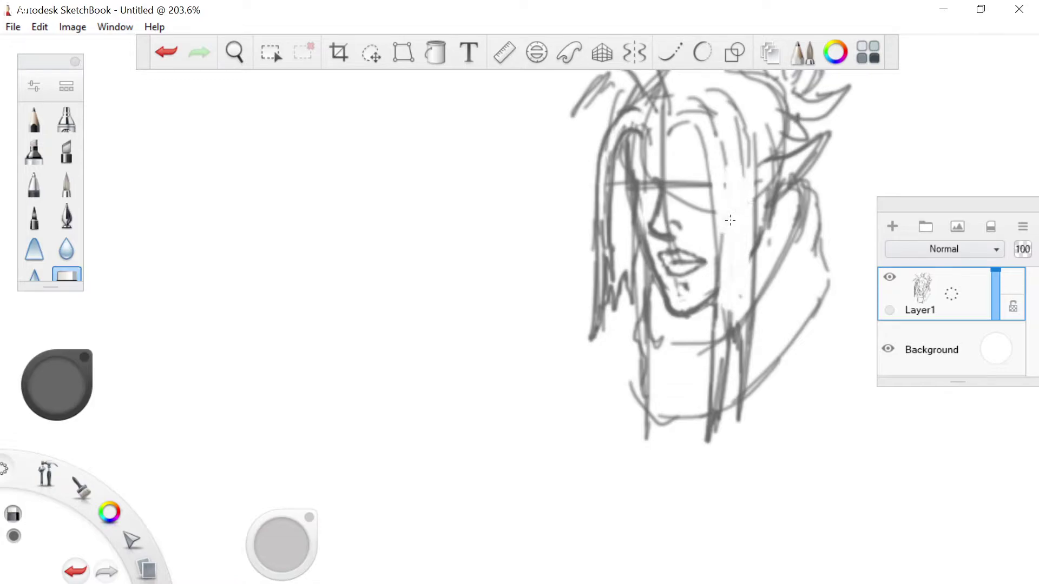
{"action": "mouse_move", "coordinate": [745, 317]}
{"action": "left_mouse_down"}
{"action": "mouse_move", "coordinate": [717, 382]}
{"action": "mouse_move", "coordinate": [725, 303]}
{"action": "mouse_move", "coordinate": [729, 360]}
{"action": "left_mouse_up"}
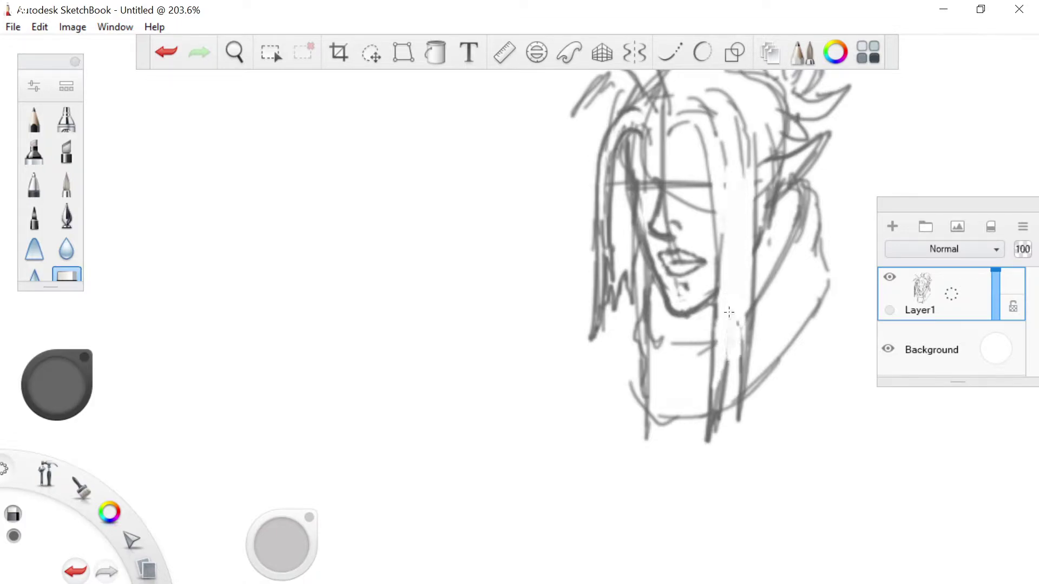
{"action": "mouse_move", "coordinate": [729, 312]}
{"action": "left_mouse_down"}
{"action": "mouse_move", "coordinate": [738, 366]}
{"action": "mouse_move", "coordinate": [746, 354]}
{"action": "mouse_move", "coordinate": [742, 421]}
{"action": "mouse_move", "coordinate": [747, 401]}
{"action": "mouse_move", "coordinate": [759, 408]}
{"action": "mouse_move", "coordinate": [692, 437]}
{"action": "mouse_move", "coordinate": [738, 420]}
{"action": "mouse_move", "coordinate": [727, 382]}
{"action": "mouse_move", "coordinate": [761, 349]}
{"action": "mouse_move", "coordinate": [717, 383]}
{"action": "left_mouse_up"}
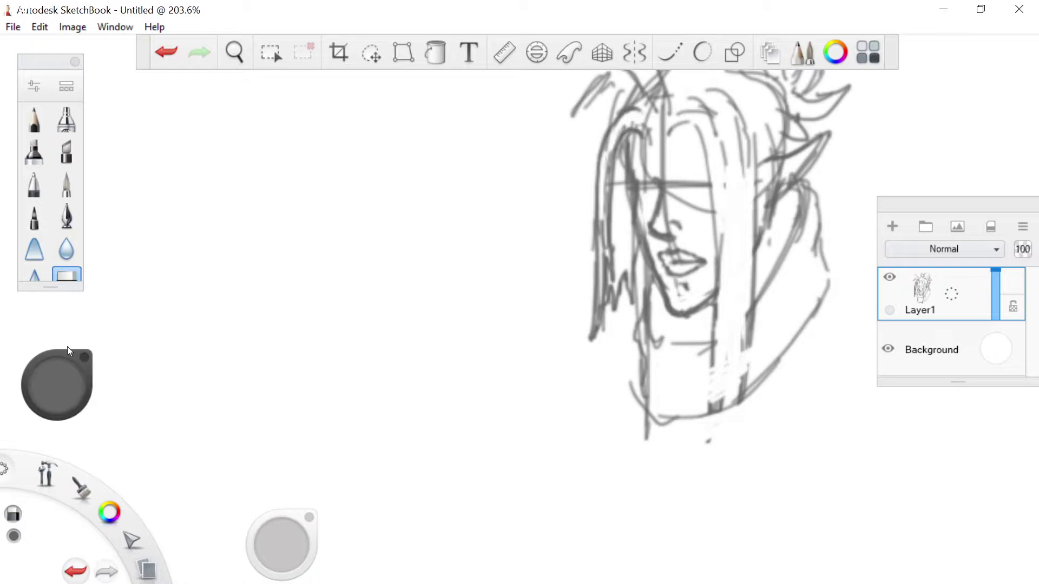
{"action": "left_click_drag", "start_coordinate": [287, 552], "coordinate": [303, 551]}
{"action": "mouse_move", "coordinate": [748, 379]}
{"action": "left_mouse_down"}
{"action": "mouse_move", "coordinate": [761, 368]}
{"action": "mouse_move", "coordinate": [750, 327]}
{"action": "mouse_move", "coordinate": [763, 361]}
{"action": "left_mouse_up"}
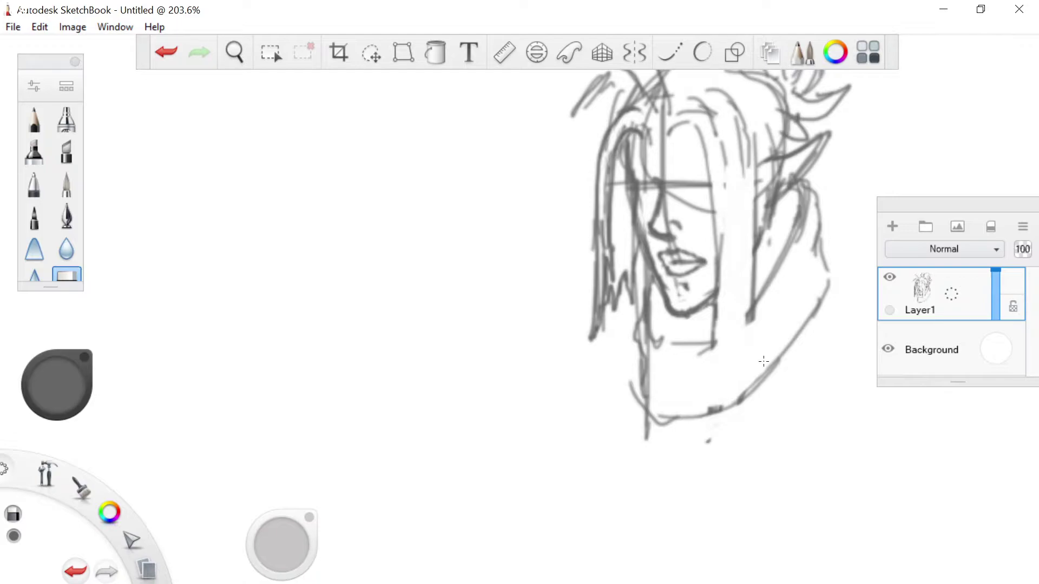
Redraw the right front hair strand with shorter, jagged pointed tips just below the jaw.
{"action": "left_click", "coordinate": [36, 186]}
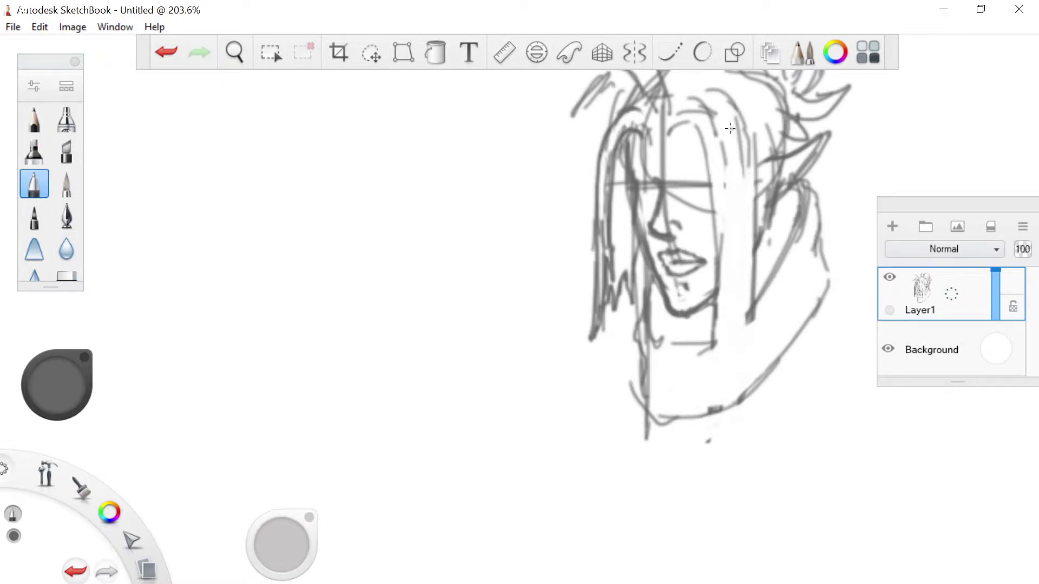
{"action": "mouse_move", "coordinate": [718, 321]}
{"action": "left_mouse_down"}
{"action": "mouse_move", "coordinate": [713, 342]}
{"action": "mouse_move", "coordinate": [730, 344]}
{"action": "mouse_move", "coordinate": [729, 354]}
{"action": "mouse_move", "coordinate": [741, 330]}
{"action": "mouse_move", "coordinate": [738, 358]}
{"action": "mouse_move", "coordinate": [753, 309]}
{"action": "left_mouse_up"}
{"action": "mouse_move", "coordinate": [730, 191]}
{"action": "left_mouse_down"}
{"action": "mouse_move", "coordinate": [752, 154]}
{"action": "mouse_move", "coordinate": [726, 104]}
{"action": "left_mouse_up"}
Erase leftover construction lines from the forehead, front hair, chin and the area beside the nose.
{"action": "left_click", "coordinate": [67, 276]}
{"action": "mouse_move", "coordinate": [724, 164]}
{"action": "left_mouse_down"}
{"action": "mouse_move", "coordinate": [712, 100]}
{"action": "mouse_move", "coordinate": [728, 100]}
{"action": "mouse_move", "coordinate": [739, 119]}
{"action": "mouse_move", "coordinate": [745, 179]}
{"action": "left_mouse_up"}
{"action": "mouse_move", "coordinate": [654, 156]}
{"action": "left_mouse_down"}
{"action": "mouse_move", "coordinate": [663, 178]}
{"action": "mouse_move", "coordinate": [663, 152]}
{"action": "mouse_move", "coordinate": [639, 157]}
{"action": "mouse_move", "coordinate": [648, 174]}
{"action": "left_mouse_up"}
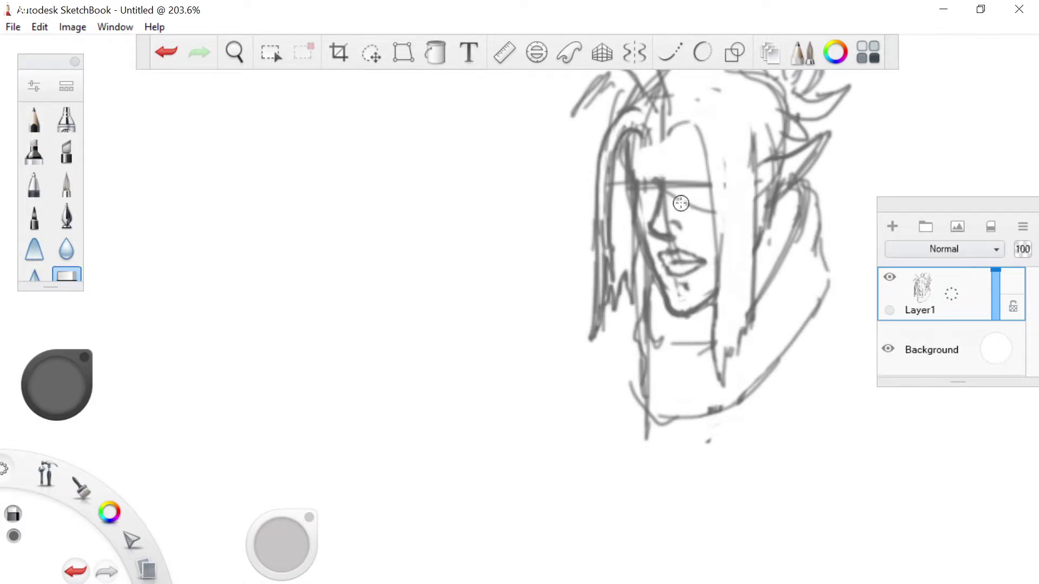
{"action": "left_click_drag", "start_coordinate": [679, 300], "coordinate": [686, 292]}
{"action": "mouse_move", "coordinate": [667, 200]}
{"action": "left_mouse_down"}
{"action": "mouse_move", "coordinate": [665, 221]}
{"action": "mouse_move", "coordinate": [702, 209]}
{"action": "left_mouse_up"}
Try to draw round glasses lenses over the eyes with the ellipse tool and the Ballpoint Pen.
{"action": "left_click", "coordinate": [34, 181]}
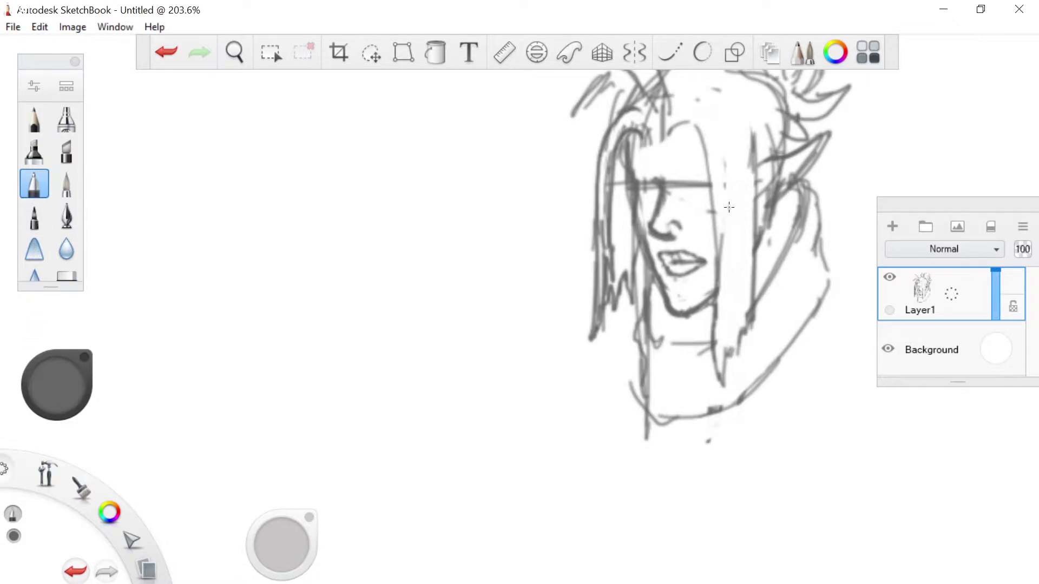
{"action": "mouse_move", "coordinate": [677, 267]}
{"action": "left_mouse_down"}
{"action": "mouse_move", "coordinate": [663, 262]}
{"action": "mouse_move", "coordinate": [671, 265]}
{"action": "left_mouse_up"}
{"action": "key", "text": "l"}
{"action": "left_click", "coordinate": [822, 91]}
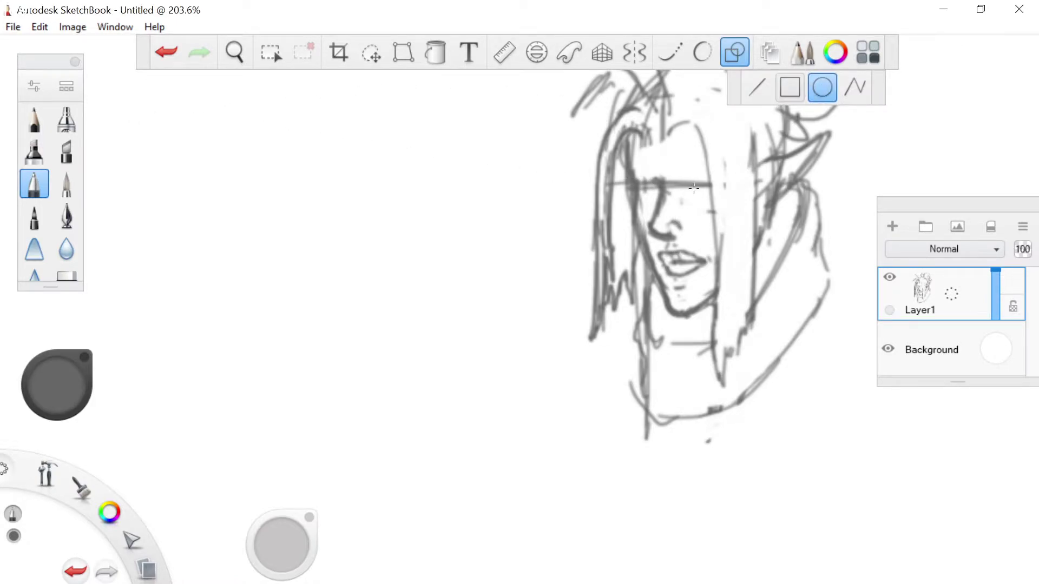
{"action": "mouse_move", "coordinate": [691, 190]}
{"action": "left_mouse_down"}
{"action": "mouse_move", "coordinate": [715, 218]}
{"action": "mouse_move", "coordinate": [692, 190]}
{"action": "left_mouse_up"}
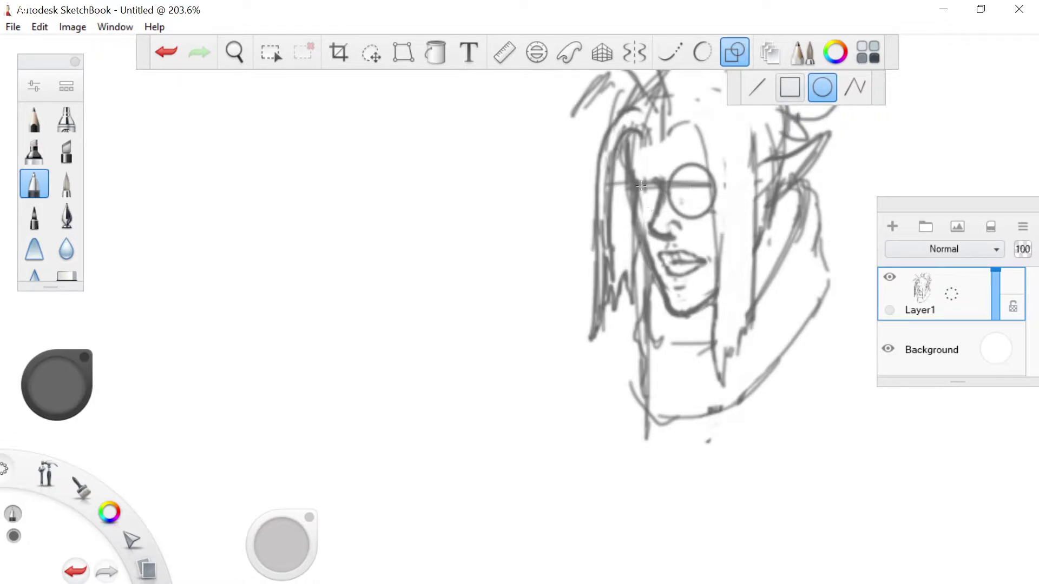
{"action": "mouse_move", "coordinate": [641, 188]}
{"action": "left_mouse_down"}
{"action": "mouse_move", "coordinate": [652, 206]}
{"action": "mouse_move", "coordinate": [630, 173]}
{"action": "mouse_move", "coordinate": [647, 208]}
{"action": "mouse_move", "coordinate": [625, 178]}
{"action": "left_mouse_up"}
{"action": "key", "text": "ctrl+z"}
{"action": "left_click_drag", "start_coordinate": [642, 191], "coordinate": [552, 224]}
{"action": "key", "text": "ctrl+z"}
{"action": "key", "text": "ctrl+z"}
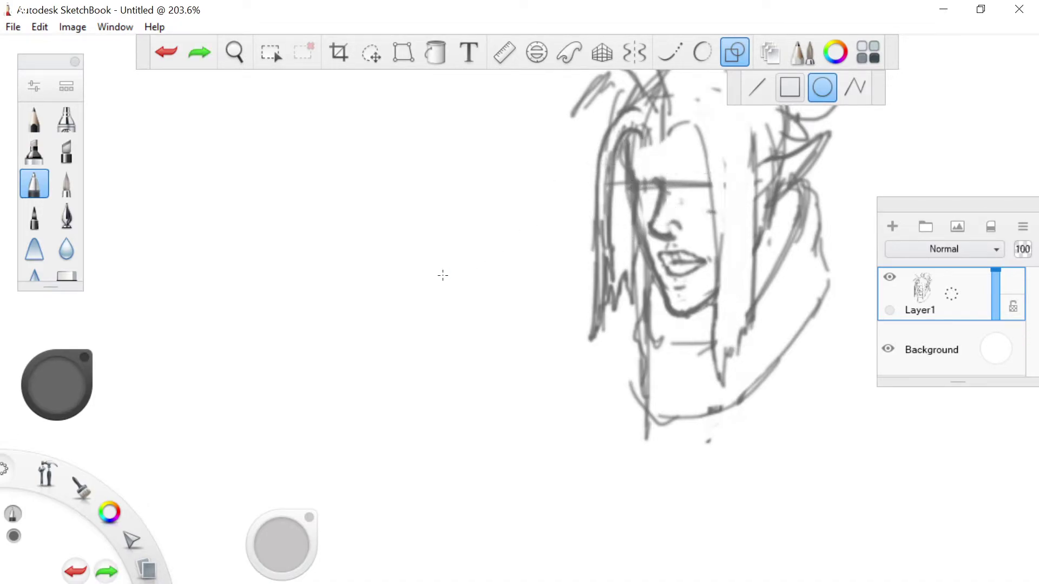
{"action": "left_click", "coordinate": [733, 52]}
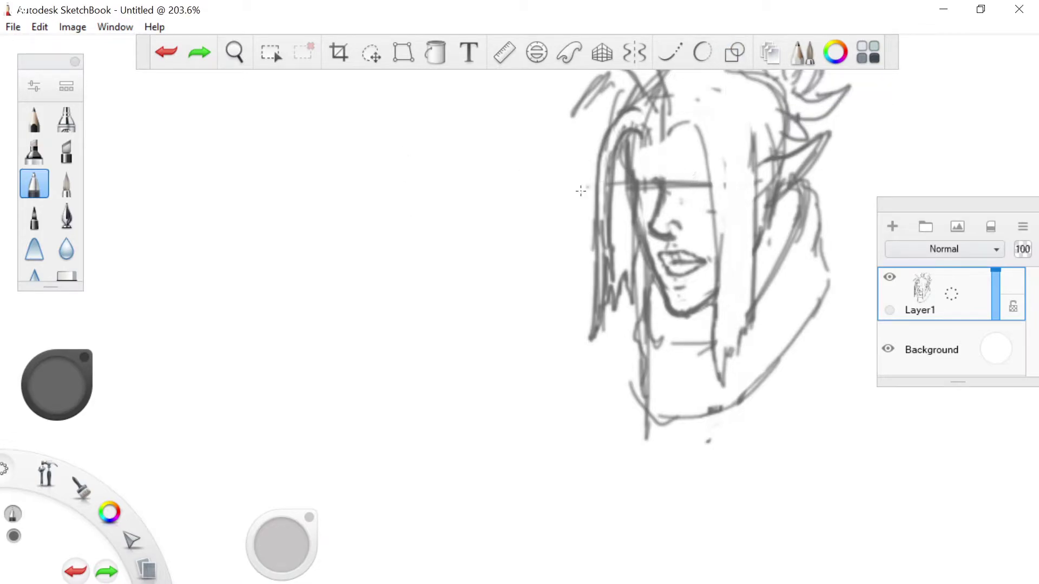
Draw round glasses freehand over both eyes and erase the sketch lines inside the lenses.
{"action": "mouse_move", "coordinate": [702, 178]}
{"action": "left_mouse_down"}
{"action": "mouse_move", "coordinate": [710, 206]}
{"action": "mouse_move", "coordinate": [690, 221]}
{"action": "mouse_move", "coordinate": [710, 189]}
{"action": "mouse_move", "coordinate": [683, 219]}
{"action": "mouse_move", "coordinate": [669, 185]}
{"action": "mouse_move", "coordinate": [704, 178]}
{"action": "mouse_move", "coordinate": [671, 180]}
{"action": "mouse_move", "coordinate": [707, 180]}
{"action": "left_mouse_up"}
{"action": "mouse_move", "coordinate": [647, 197]}
{"action": "left_mouse_down"}
{"action": "mouse_move", "coordinate": [639, 178]}
{"action": "mouse_move", "coordinate": [652, 200]}
{"action": "mouse_move", "coordinate": [646, 217]}
{"action": "mouse_move", "coordinate": [639, 175]}
{"action": "mouse_move", "coordinate": [643, 221]}
{"action": "mouse_move", "coordinate": [621, 204]}
{"action": "mouse_move", "coordinate": [647, 173]}
{"action": "mouse_move", "coordinate": [623, 206]}
{"action": "mouse_move", "coordinate": [623, 188]}
{"action": "mouse_move", "coordinate": [628, 216]}
{"action": "left_mouse_up"}
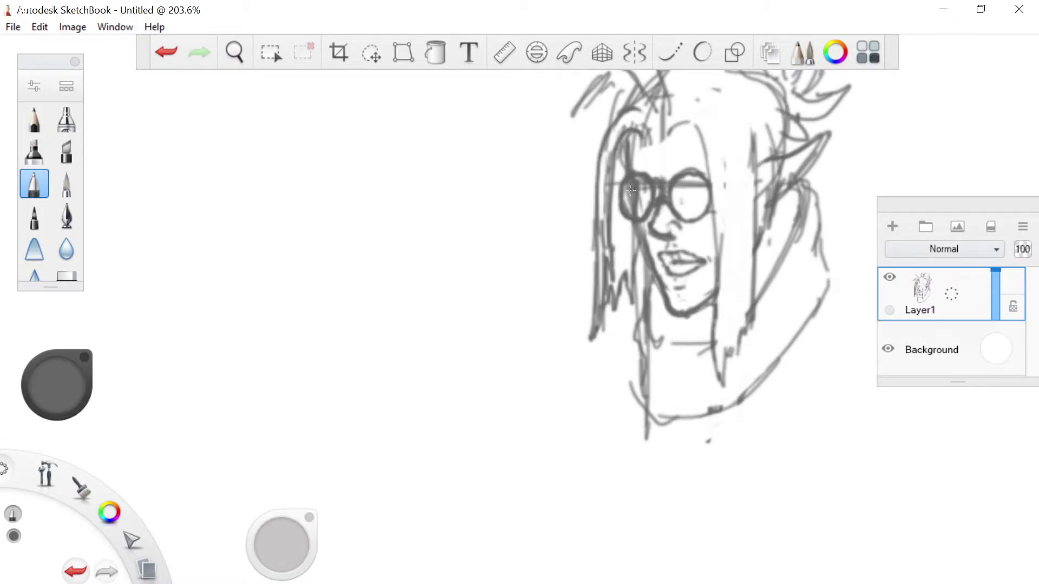
{"action": "left_click", "coordinate": [66, 276]}
{"action": "mouse_move", "coordinate": [625, 200]}
{"action": "left_mouse_down"}
{"action": "mouse_move", "coordinate": [636, 188]}
{"action": "mouse_move", "coordinate": [645, 199]}
{"action": "mouse_move", "coordinate": [693, 186]}
{"action": "mouse_move", "coordinate": [628, 209]}
{"action": "mouse_move", "coordinate": [643, 195]}
{"action": "mouse_move", "coordinate": [654, 210]}
{"action": "left_mouse_up"}
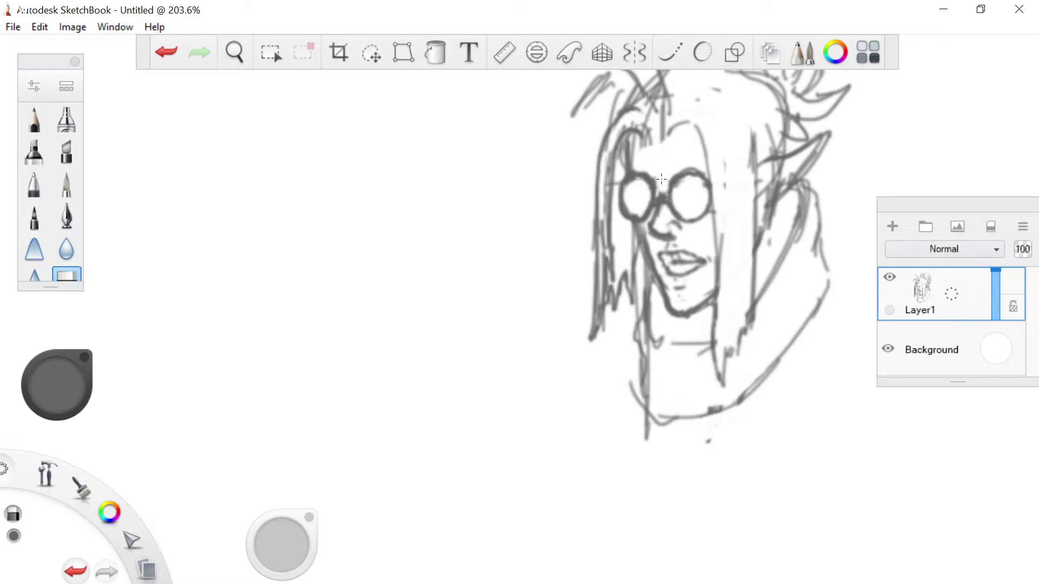
Add short brow strokes around the glasses' bridge and diagonal reflection lines on both lenses.
{"action": "left_click", "coordinate": [34, 184]}
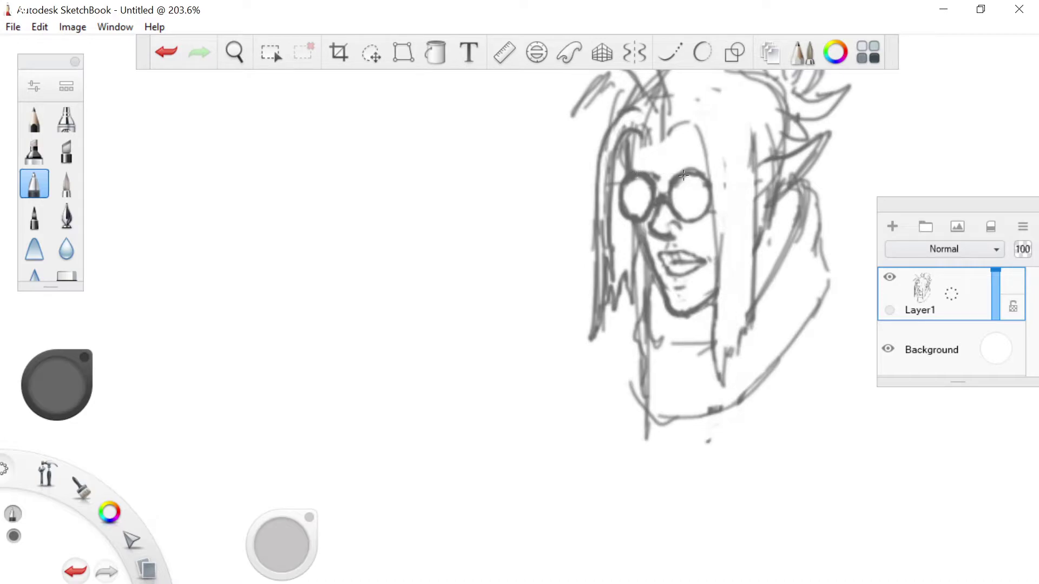
{"action": "left_click_drag", "start_coordinate": [667, 179], "coordinate": [658, 194]}
{"action": "mouse_move", "coordinate": [697, 177]}
{"action": "left_mouse_down"}
{"action": "mouse_move", "coordinate": [679, 201]}
{"action": "mouse_move", "coordinate": [629, 211]}
{"action": "mouse_move", "coordinate": [634, 194]}
{"action": "mouse_move", "coordinate": [628, 201]}
{"action": "left_mouse_up"}
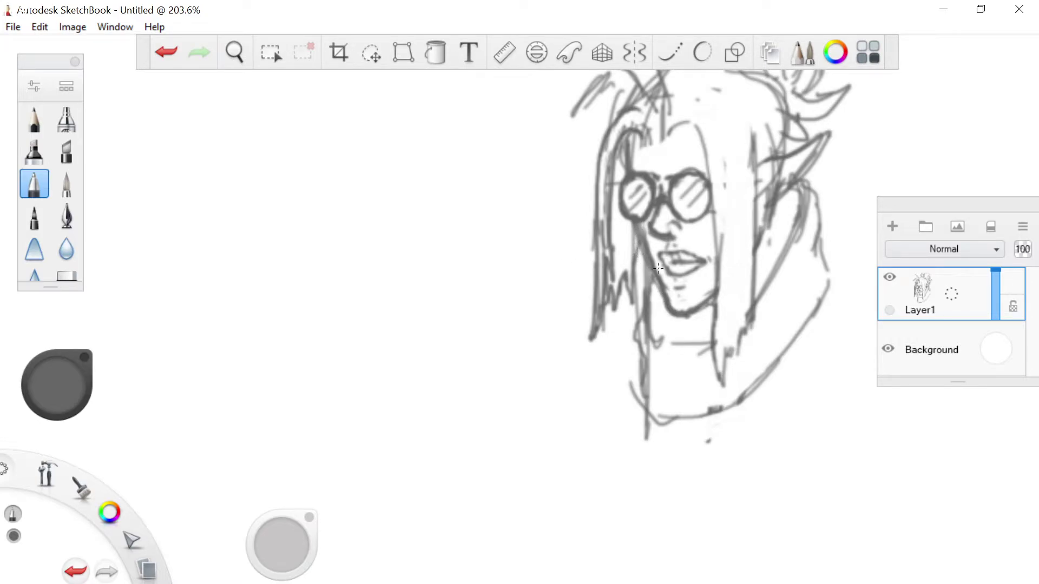
Redraw the jaw and chin line slightly higher and erase the old lower outline.
{"action": "mouse_move", "coordinate": [715, 286]}
{"action": "left_mouse_down"}
{"action": "mouse_move", "coordinate": [677, 308]}
{"action": "mouse_move", "coordinate": [637, 235]}
{"action": "left_mouse_up"}
{"action": "left_click", "coordinate": [64, 277]}
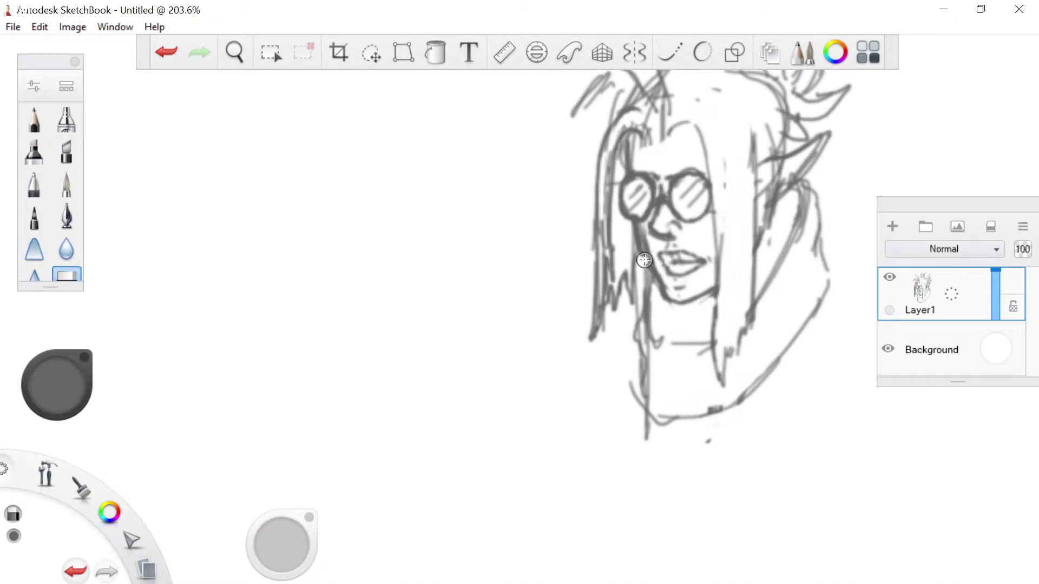
{"action": "left_click_drag", "start_coordinate": [650, 251], "coordinate": [677, 305]}
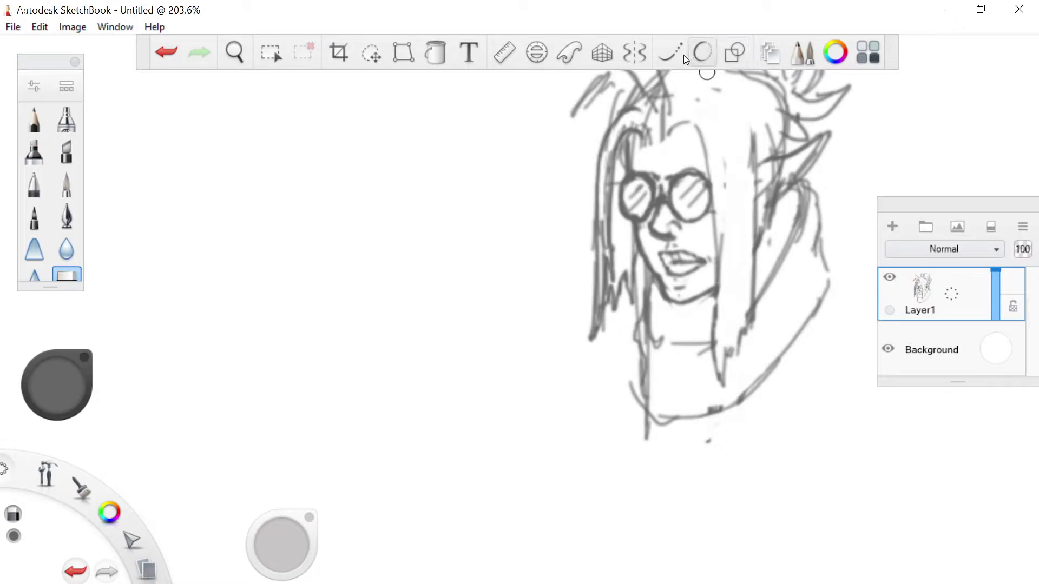
{"action": "left_click", "coordinate": [371, 52]}
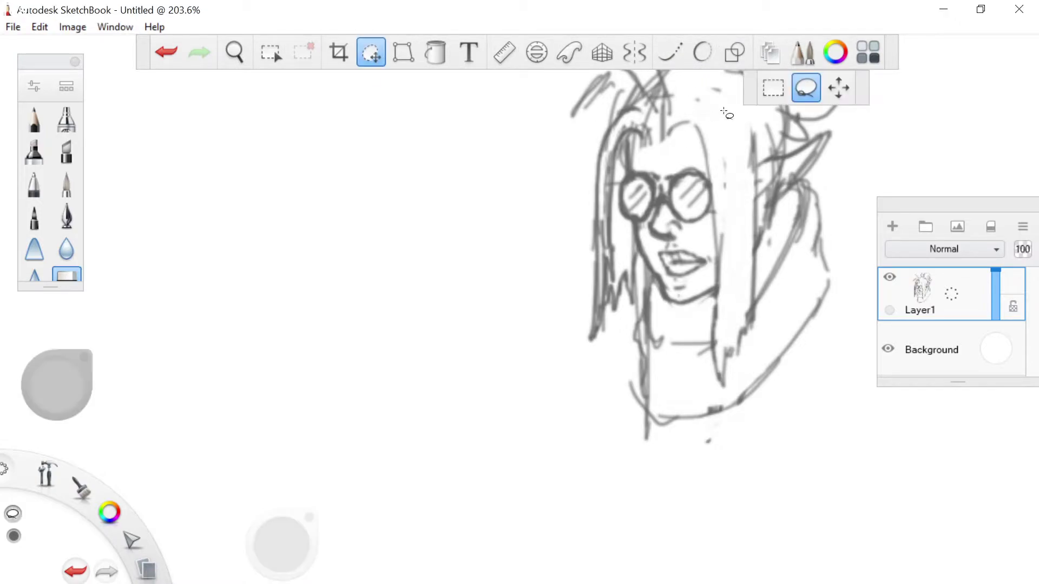
{"action": "left_click", "coordinate": [338, 52]}
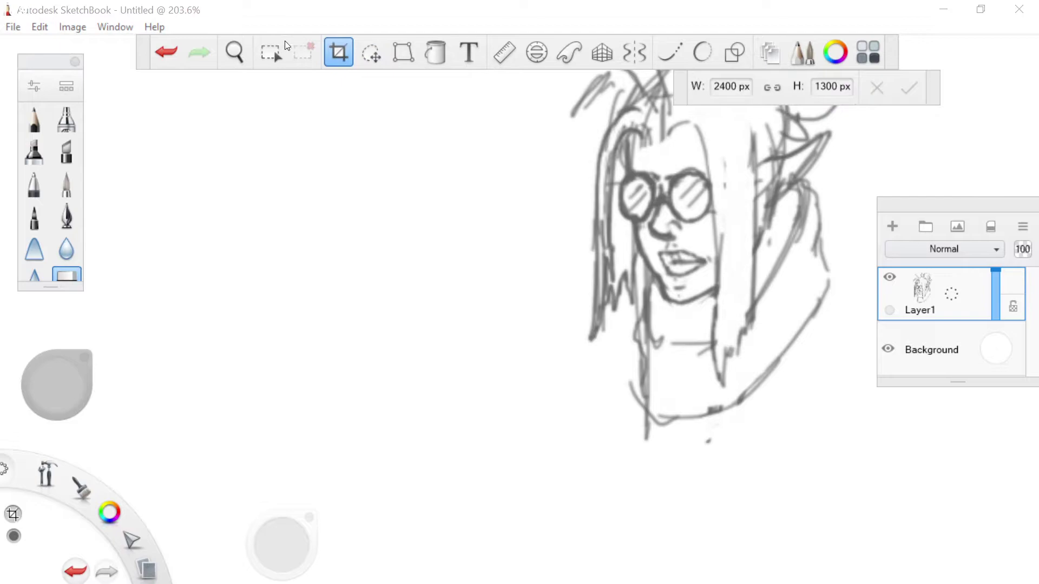
{"action": "left_click", "coordinate": [270, 52]}
{"action": "left_click", "coordinate": [371, 52]}
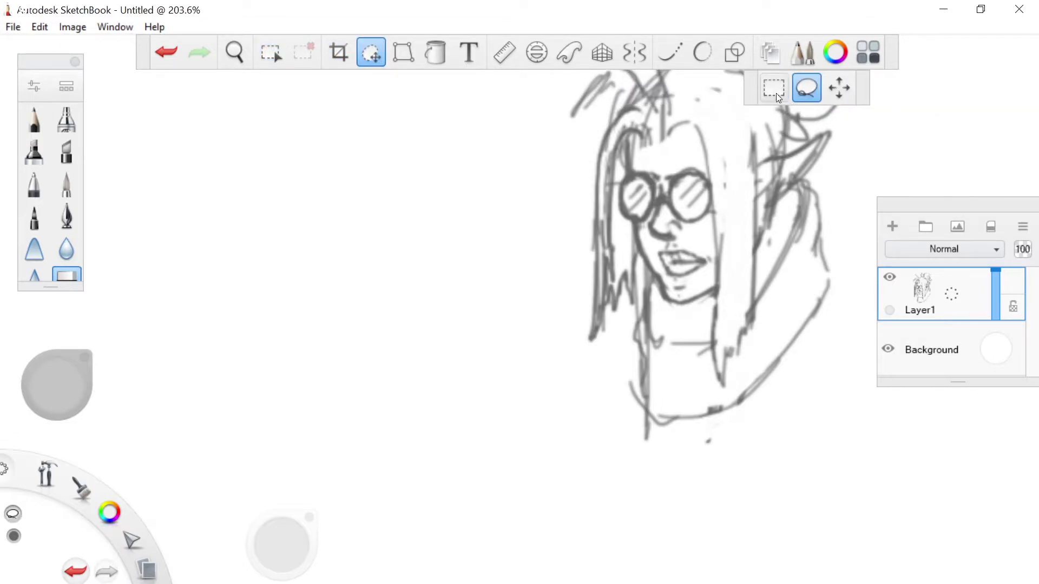
{"action": "left_click", "coordinate": [775, 92]}
{"action": "left_click_drag", "start_coordinate": [707, 247], "coordinate": [655, 281]}
{"action": "left_click", "coordinate": [674, 248]}
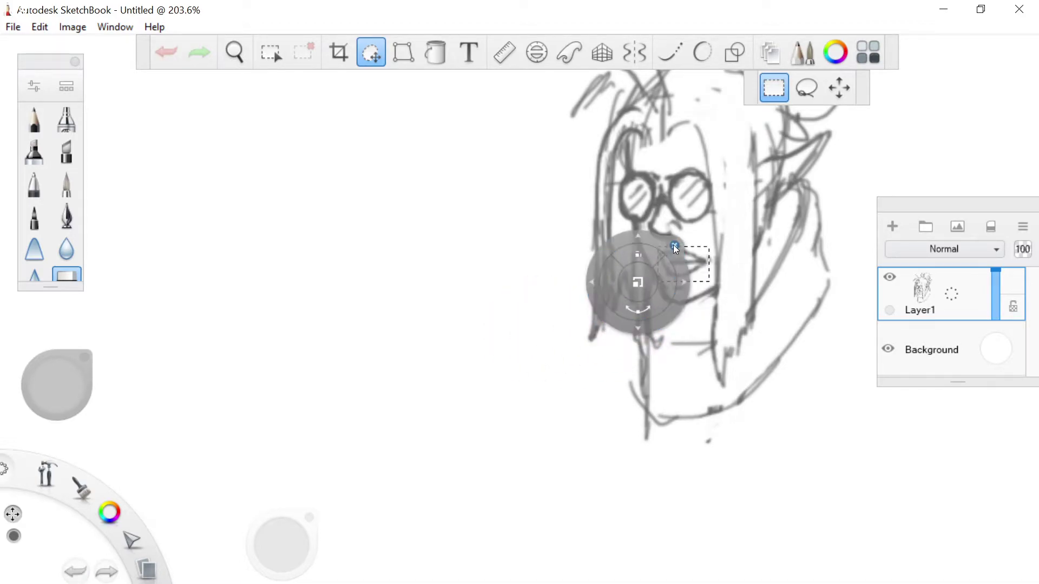
Lasso the mouth and shift it slightly toward the left side of the face.
{"action": "left_click", "coordinate": [804, 92]}
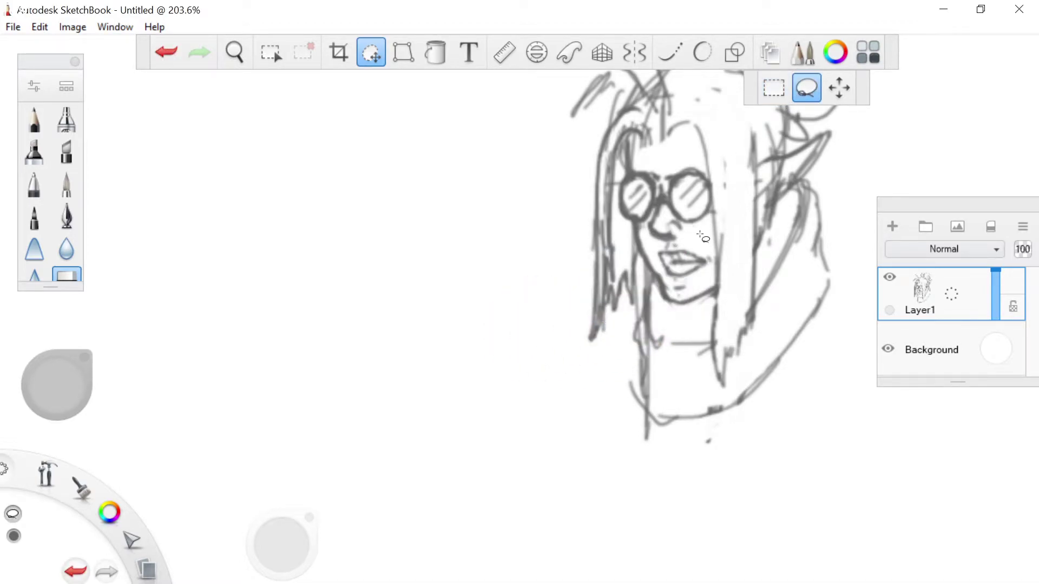
{"action": "mouse_move", "coordinate": [711, 255]}
{"action": "left_mouse_down"}
{"action": "mouse_move", "coordinate": [704, 277]}
{"action": "mouse_move", "coordinate": [706, 252]}
{"action": "mouse_move", "coordinate": [671, 281]}
{"action": "mouse_move", "coordinate": [656, 262]}
{"action": "mouse_move", "coordinate": [709, 251]}
{"action": "left_mouse_up"}
{"action": "left_click_drag", "start_coordinate": [626, 296], "coordinate": [624, 296]}
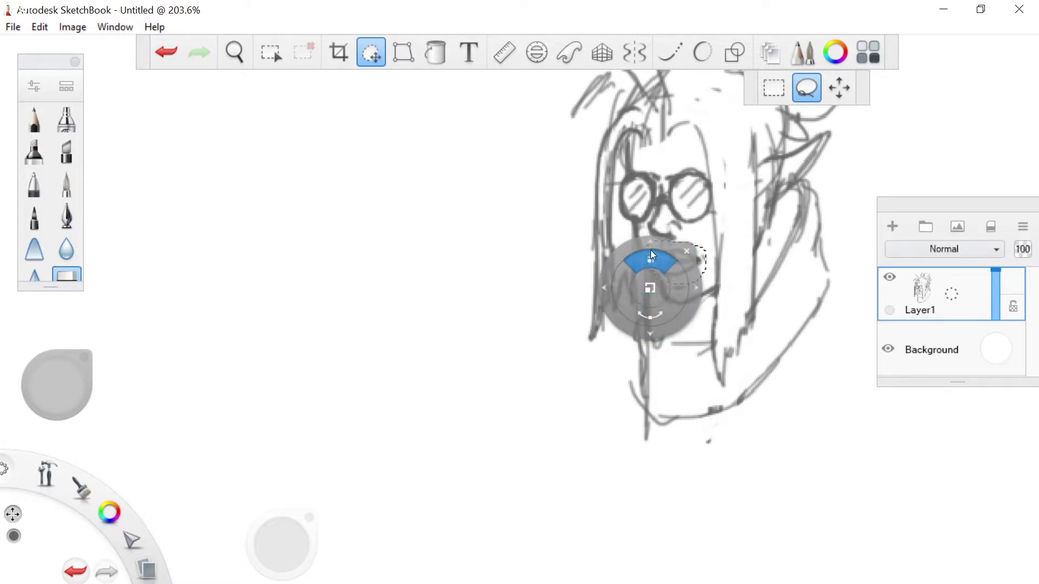
{"action": "key", "text": "Return"}
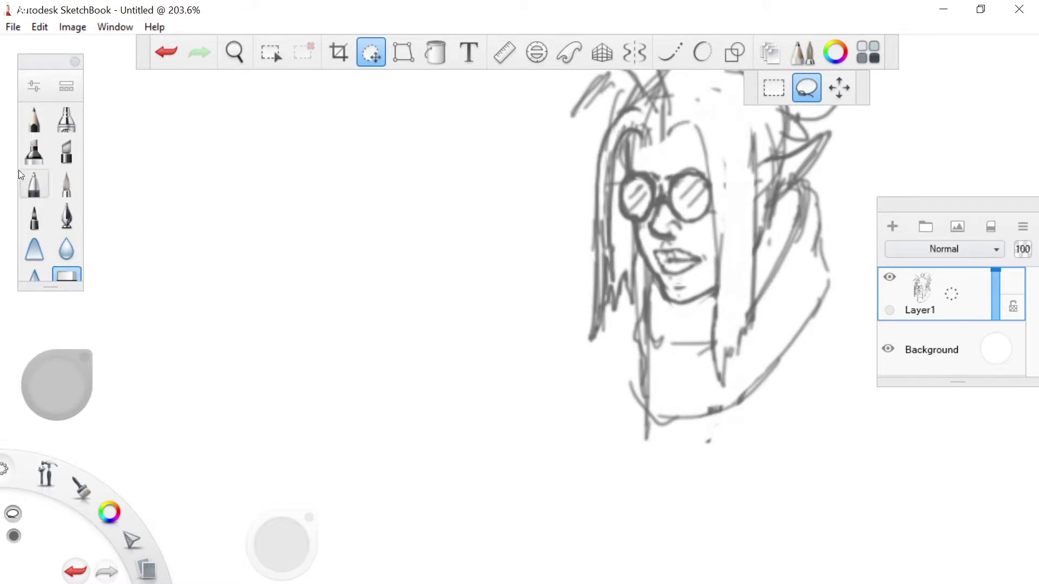
Draw a pointed strand outside the left hair and short jagged strokes at the right hair's tips.
{"action": "left_click", "coordinate": [33, 184]}
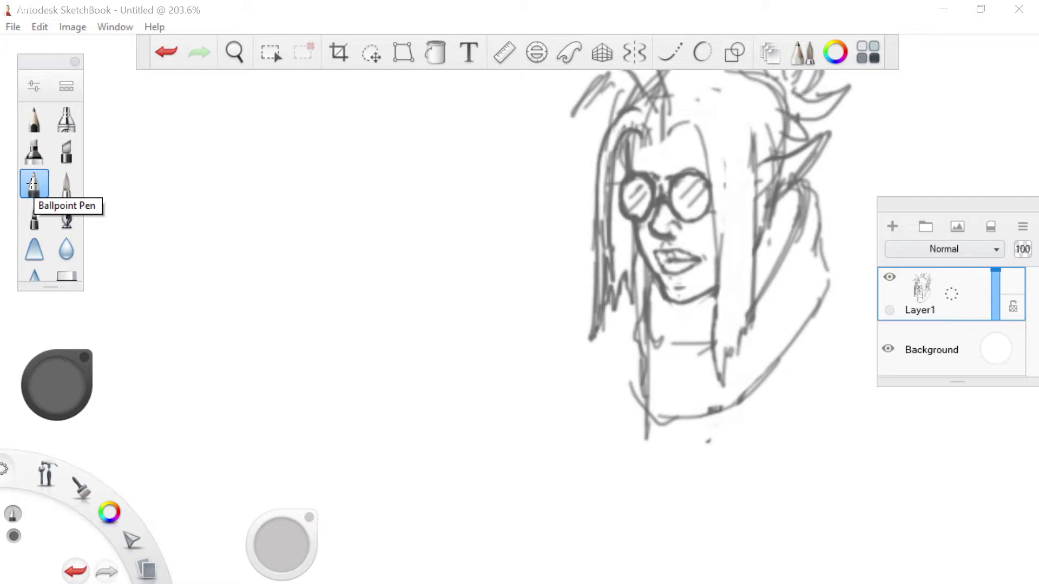
{"action": "left_click", "coordinate": [32, 184]}
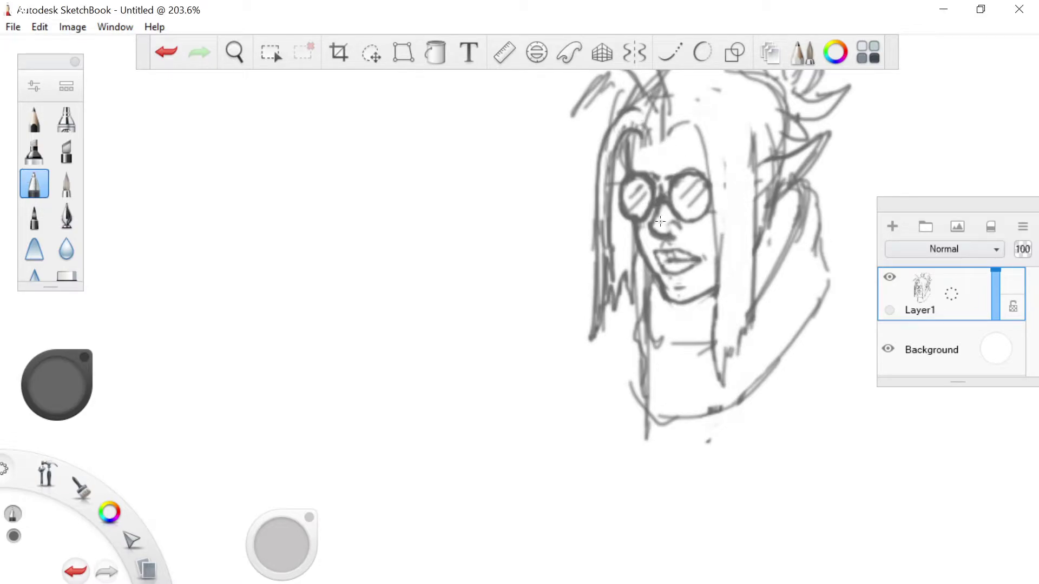
{"action": "left_click_drag", "start_coordinate": [581, 268], "coordinate": [593, 212]}
{"action": "mouse_move", "coordinate": [728, 352]}
{"action": "left_mouse_down"}
{"action": "mouse_move", "coordinate": [742, 324]}
{"action": "mouse_move", "coordinate": [746, 353]}
{"action": "mouse_move", "coordinate": [756, 319]}
{"action": "mouse_move", "coordinate": [752, 361]}
{"action": "left_mouse_up"}
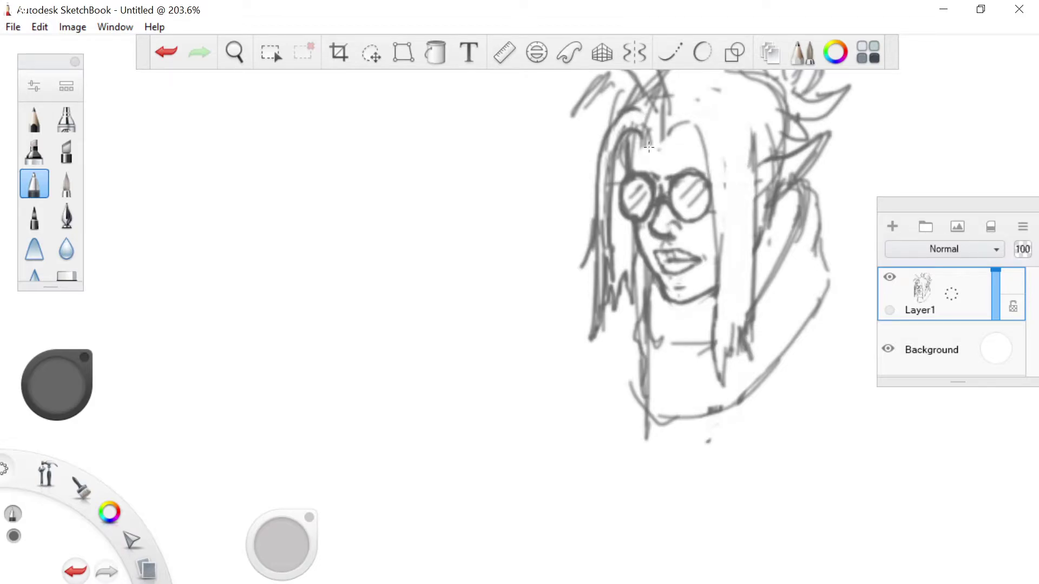
Add long strand lines and a pointed end to the right front hair, and curve its top over the forehead.
{"action": "left_click_drag", "start_coordinate": [712, 208], "coordinate": [709, 279]}
{"action": "left_click_drag", "start_coordinate": [716, 243], "coordinate": [699, 371]}
{"action": "left_click_drag", "start_coordinate": [706, 315], "coordinate": [701, 372]}
{"action": "mouse_move", "coordinate": [713, 277]}
{"action": "left_mouse_down"}
{"action": "mouse_move", "coordinate": [714, 188]}
{"action": "mouse_move", "coordinate": [728, 287]}
{"action": "mouse_move", "coordinate": [732, 189]}
{"action": "left_mouse_up"}
{"action": "left_click_drag", "start_coordinate": [740, 258], "coordinate": [744, 165]}
{"action": "left_click_drag", "start_coordinate": [728, 201], "coordinate": [722, 168]}
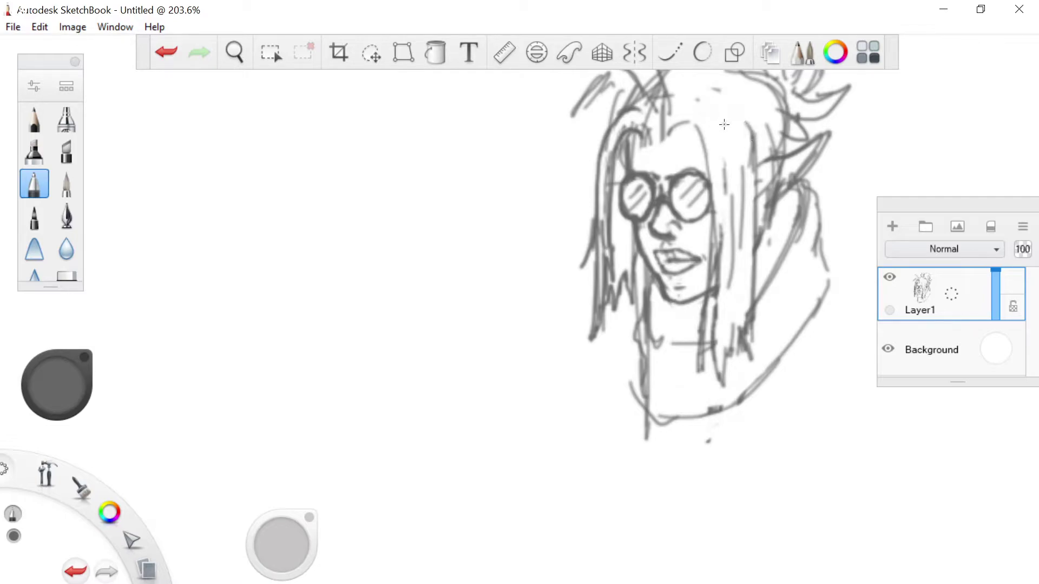
{"action": "mouse_move", "coordinate": [734, 135]}
{"action": "left_mouse_down"}
{"action": "mouse_move", "coordinate": [711, 109]}
{"action": "mouse_move", "coordinate": [692, 111]}
{"action": "left_mouse_up"}
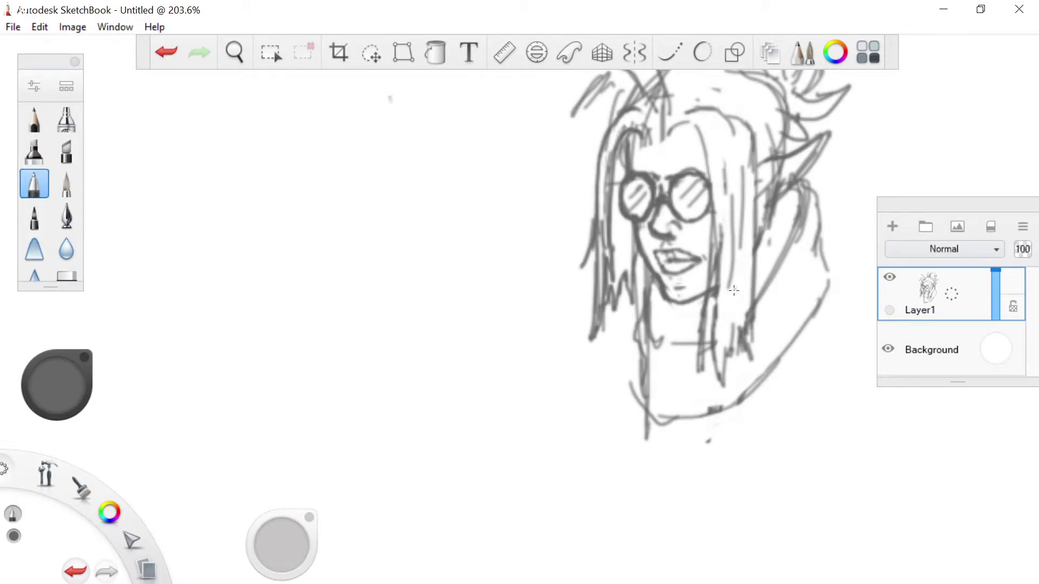
Add short hair strokes along the hairline above the right side of the forehead.
{"action": "scroll", "coordinate": [734, 262], "scroll_direction": "down", "scroll_amount": 5}
{"action": "scroll", "coordinate": [683, 249], "scroll_direction": "up", "scroll_amount": 5}
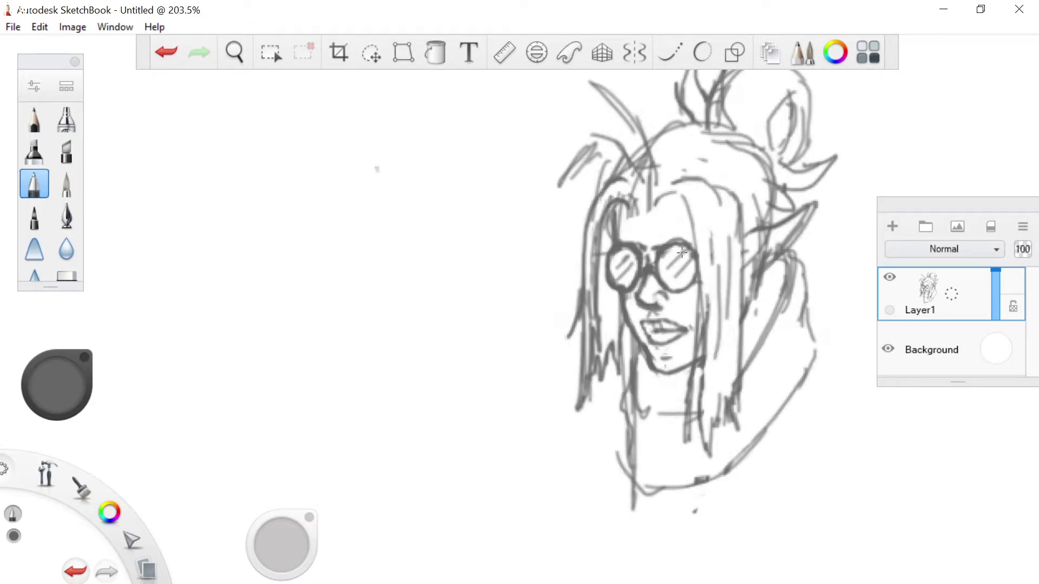
{"action": "scroll", "coordinate": [683, 249], "scroll_direction": "up", "scroll_amount": 1}
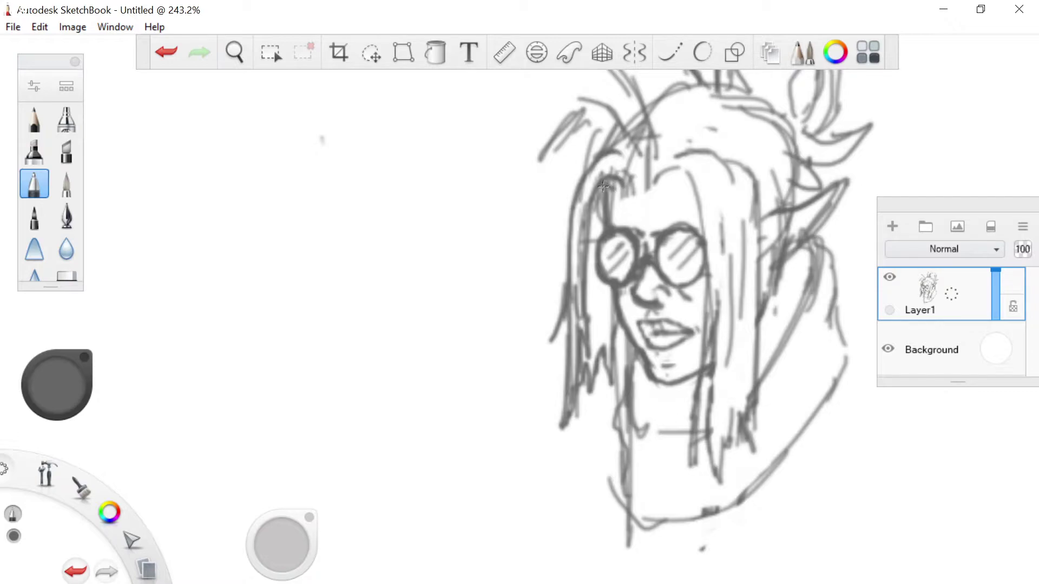
{"action": "left_click_drag", "start_coordinate": [666, 179], "coordinate": [688, 173]}
Try jagged and curved hair strokes across the crown and undo them.
{"action": "mouse_move", "coordinate": [671, 151]}
{"action": "left_mouse_down"}
{"action": "mouse_move", "coordinate": [697, 131]}
{"action": "mouse_move", "coordinate": [662, 130]}
{"action": "mouse_move", "coordinate": [662, 140]}
{"action": "mouse_move", "coordinate": [688, 127]}
{"action": "mouse_move", "coordinate": [697, 112]}
{"action": "mouse_move", "coordinate": [688, 107]}
{"action": "mouse_move", "coordinate": [708, 90]}
{"action": "left_mouse_up"}
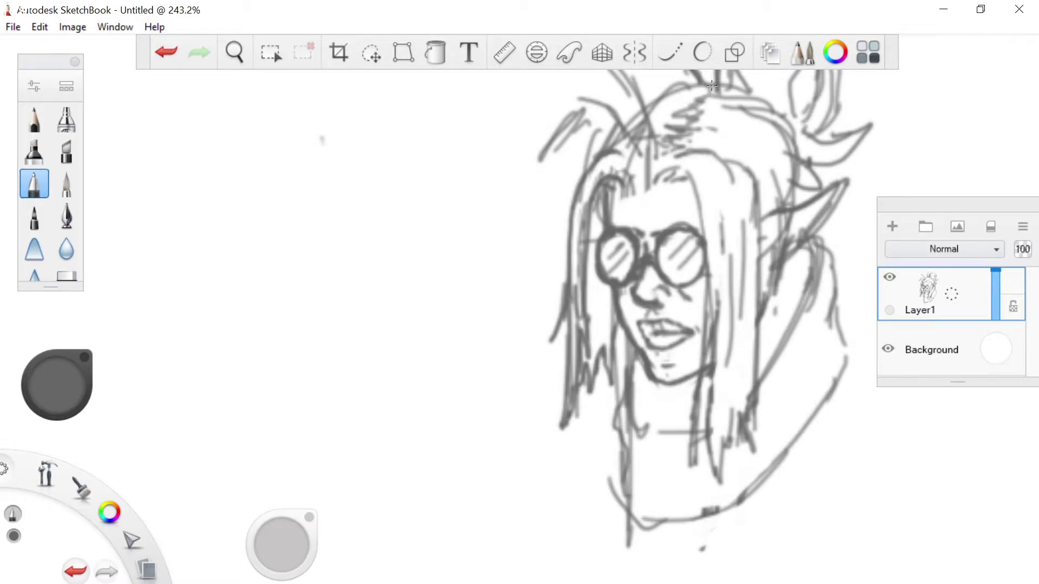
{"action": "mouse_move", "coordinate": [731, 148]}
{"action": "left_mouse_down"}
{"action": "mouse_move", "coordinate": [766, 185]}
{"action": "mouse_move", "coordinate": [748, 143]}
{"action": "mouse_move", "coordinate": [774, 177]}
{"action": "mouse_move", "coordinate": [727, 125]}
{"action": "mouse_move", "coordinate": [780, 174]}
{"action": "mouse_move", "coordinate": [698, 114]}
{"action": "mouse_move", "coordinate": [741, 139]}
{"action": "mouse_move", "coordinate": [689, 117]}
{"action": "mouse_move", "coordinate": [738, 127]}
{"action": "mouse_move", "coordinate": [698, 139]}
{"action": "mouse_move", "coordinate": [768, 182]}
{"action": "left_mouse_up"}
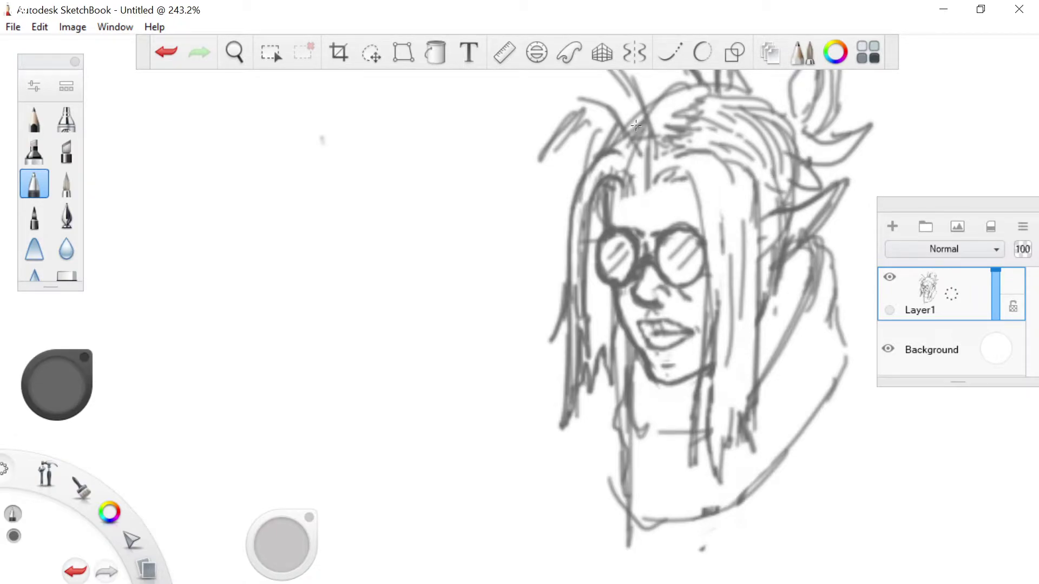
{"action": "key", "text": "ctrl+z"}
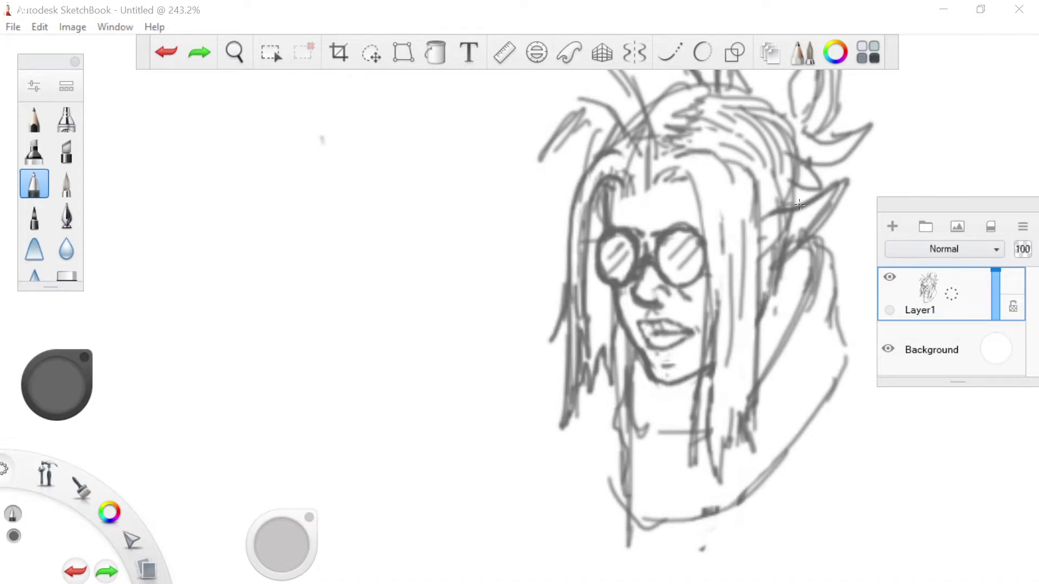
{"action": "left_click_drag", "start_coordinate": [891, 211], "coordinate": [891, 209]}
{"action": "key", "text": "ctrl+z"}
{"action": "key", "text": "ctrl+z"}
{"action": "key", "text": "ctrl+z"}
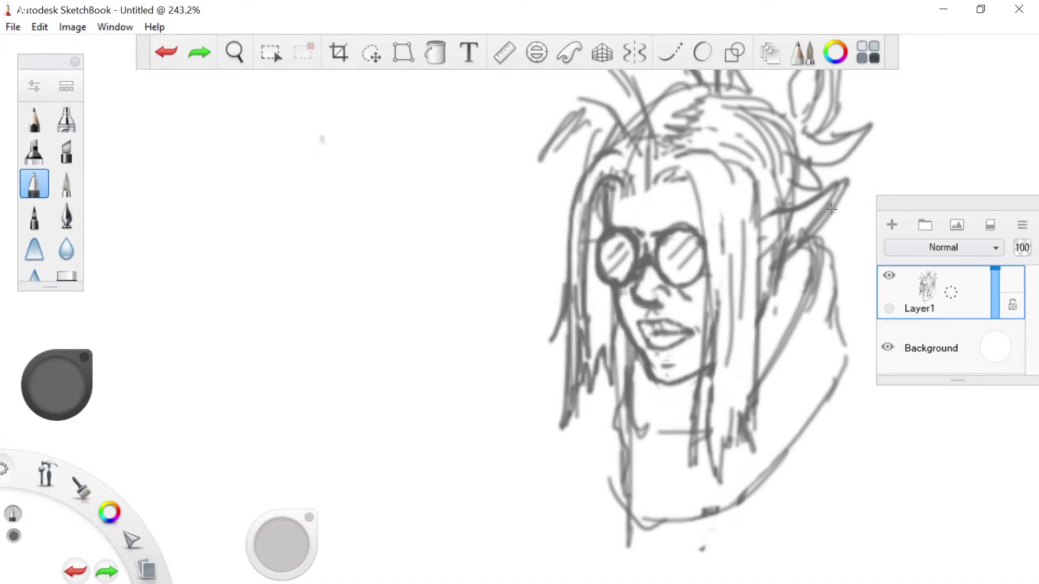
{"action": "key", "text": "ctrl+z"}
{"action": "key", "text": "ctrl+z"}
{"action": "key", "text": "ctrl+z"}
{"action": "key", "text": "ctrl+z"}
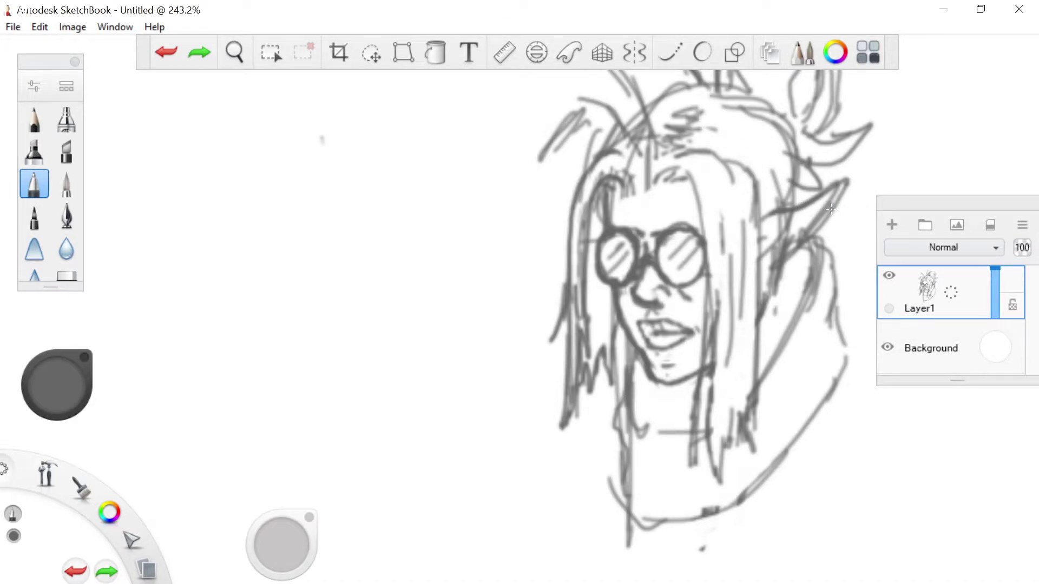
{"action": "key", "text": "ctrl+z"}
{"action": "key", "text": "ctrl+z"}
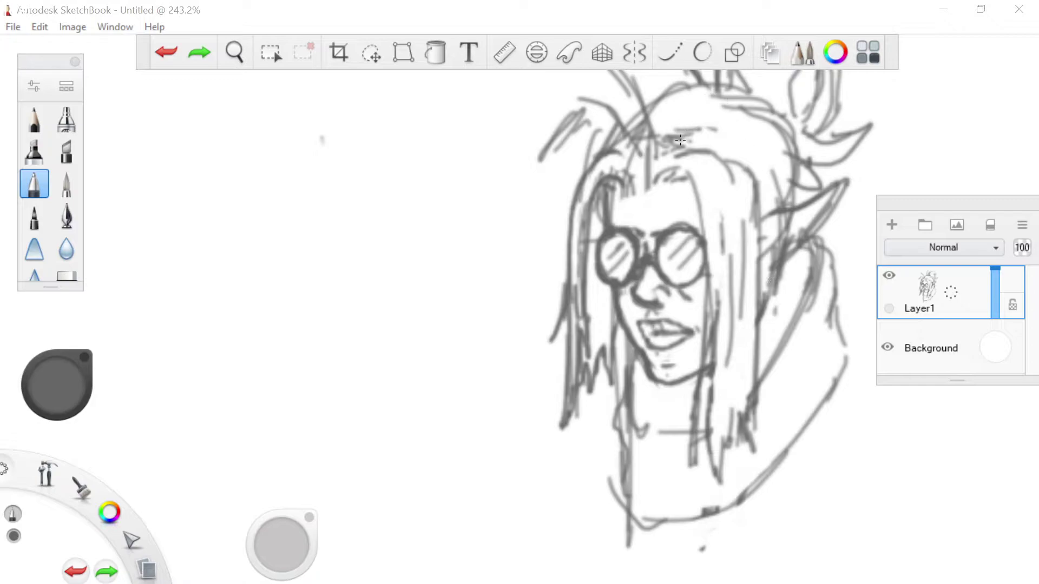
Draw parallel hair strokes across the crown and the side of the head, swept back toward the bun.
{"action": "mouse_move", "coordinate": [674, 129]}
{"action": "left_mouse_down"}
{"action": "mouse_move", "coordinate": [712, 88]}
{"action": "mouse_move", "coordinate": [694, 111]}
{"action": "mouse_move", "coordinate": [714, 97]}
{"action": "left_mouse_up"}
{"action": "mouse_move", "coordinate": [757, 208]}
{"action": "left_mouse_down"}
{"action": "mouse_move", "coordinate": [774, 190]}
{"action": "mouse_move", "coordinate": [763, 197]}
{"action": "mouse_move", "coordinate": [777, 150]}
{"action": "mouse_move", "coordinate": [787, 158]}
{"action": "mouse_move", "coordinate": [760, 169]}
{"action": "left_mouse_up"}
{"action": "left_click_drag", "start_coordinate": [706, 144], "coordinate": [721, 149]}
{"action": "mouse_move", "coordinate": [787, 133]}
{"action": "left_mouse_down"}
{"action": "mouse_move", "coordinate": [717, 145]}
{"action": "mouse_move", "coordinate": [687, 134]}
{"action": "left_mouse_up"}
{"action": "left_click_drag", "start_coordinate": [755, 112], "coordinate": [701, 119]}
{"action": "left_click_drag", "start_coordinate": [771, 155], "coordinate": [749, 165]}
{"action": "left_click_drag", "start_coordinate": [665, 130], "coordinate": [656, 114]}
{"action": "mouse_move", "coordinate": [675, 123]}
{"action": "left_mouse_down"}
{"action": "mouse_move", "coordinate": [677, 98]}
{"action": "mouse_move", "coordinate": [691, 106]}
{"action": "mouse_move", "coordinate": [698, 85]}
{"action": "left_mouse_up"}
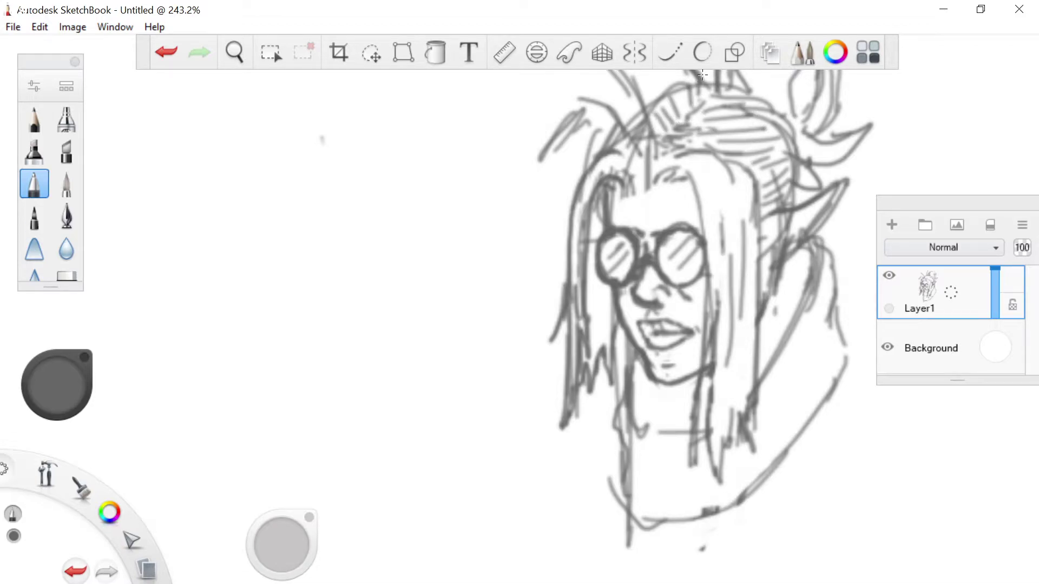
Add curved strand lines inside the hair bun.
{"action": "scroll", "coordinate": [544, 116], "scroll_direction": "down", "scroll_amount": 6}
{"action": "scroll", "coordinate": [685, 95], "scroll_direction": "up", "scroll_amount": 3}
{"action": "mouse_move", "coordinate": [629, 107]}
{"action": "left_mouse_down"}
{"action": "mouse_move", "coordinate": [614, 136]}
{"action": "mouse_move", "coordinate": [600, 133]}
{"action": "left_mouse_up"}
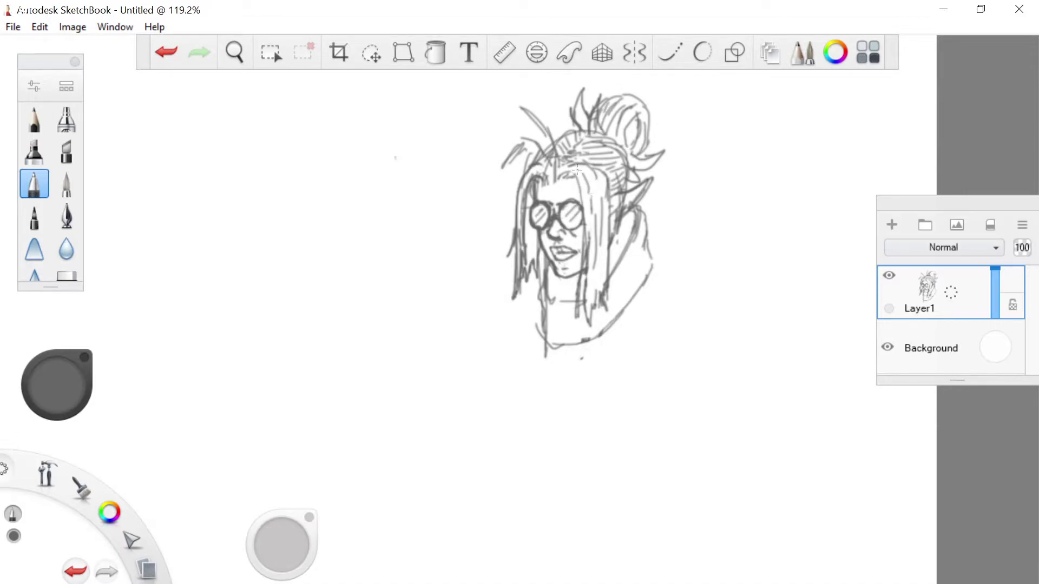
Darken the front hair with extra strand lines on both sides of the face.
{"action": "mouse_move", "coordinate": [599, 178]}
{"action": "left_mouse_down"}
{"action": "mouse_move", "coordinate": [596, 287]}
{"action": "mouse_move", "coordinate": [584, 200]}
{"action": "left_mouse_up"}
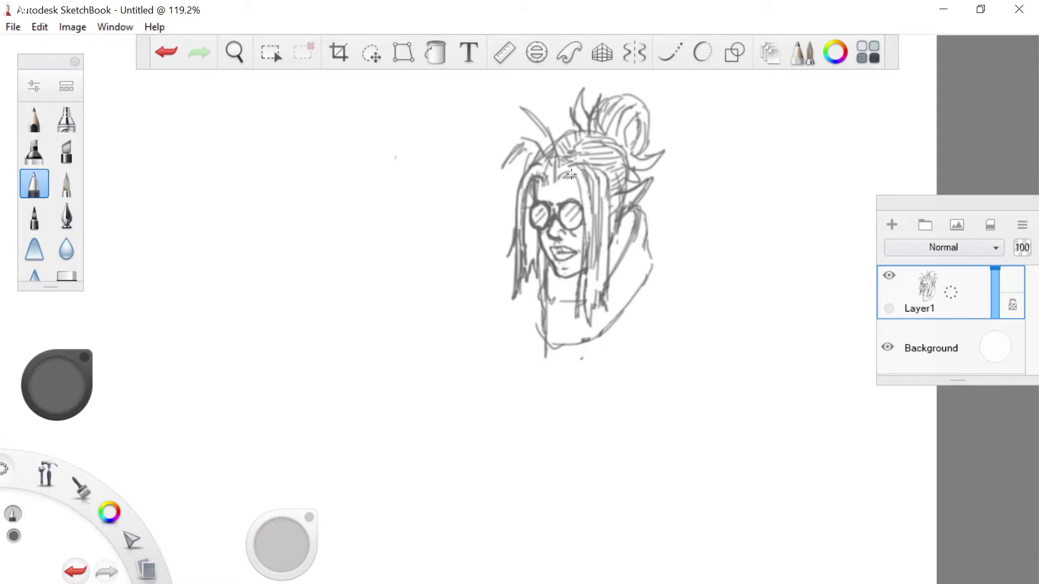
{"action": "mouse_move", "coordinate": [532, 231]}
{"action": "left_mouse_down"}
{"action": "mouse_move", "coordinate": [530, 253]}
{"action": "mouse_move", "coordinate": [528, 186]}
{"action": "mouse_move", "coordinate": [531, 230]}
{"action": "left_mouse_up"}
{"action": "left_click_drag", "start_coordinate": [591, 311], "coordinate": [602, 276]}
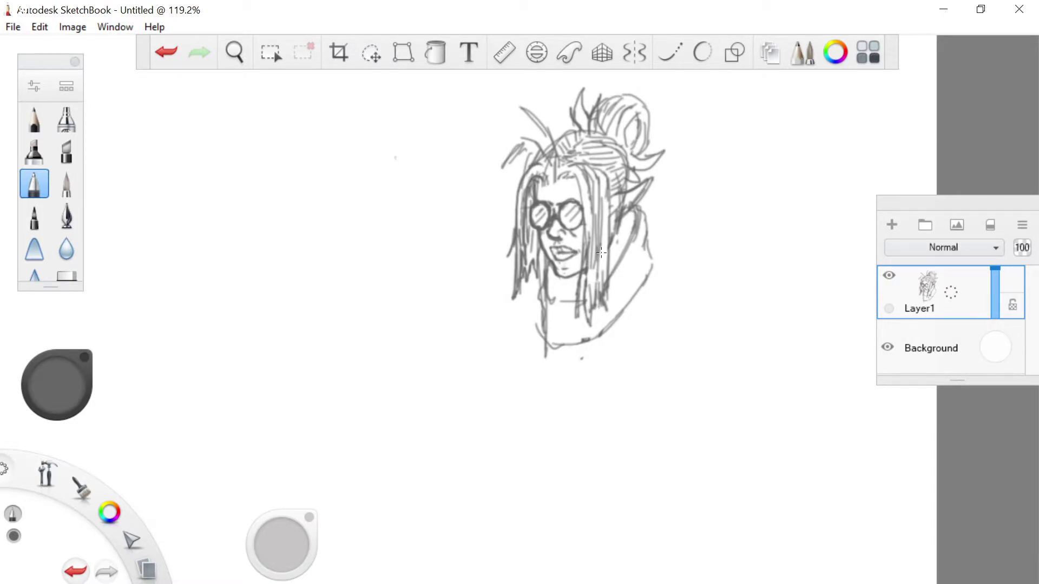
Erase the rough neck lines and the front lower part of the collar outline.
{"action": "scroll", "coordinate": [602, 252], "scroll_direction": "up", "scroll_amount": 4}
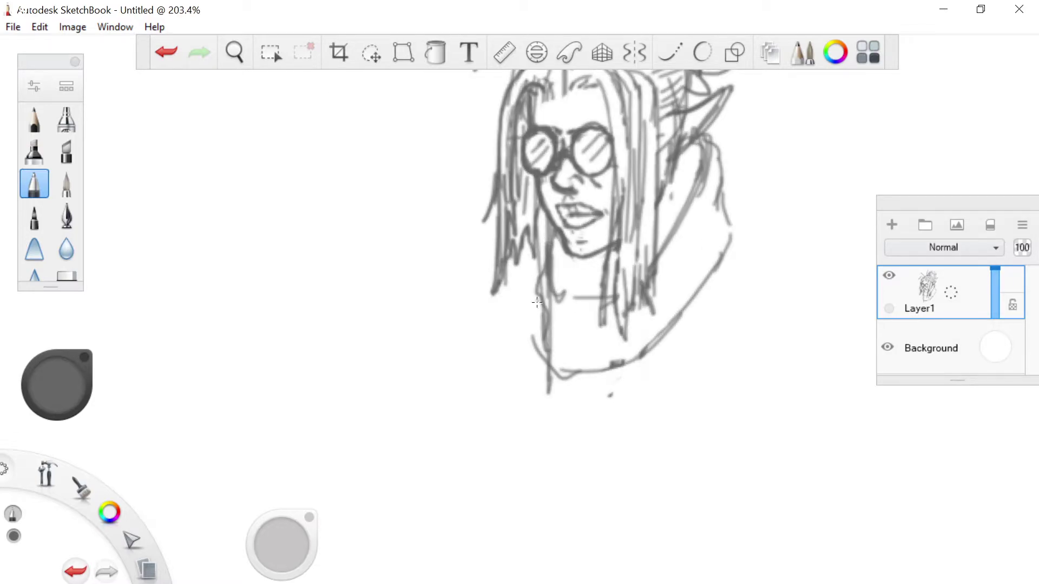
{"action": "left_click", "coordinate": [64, 277]}
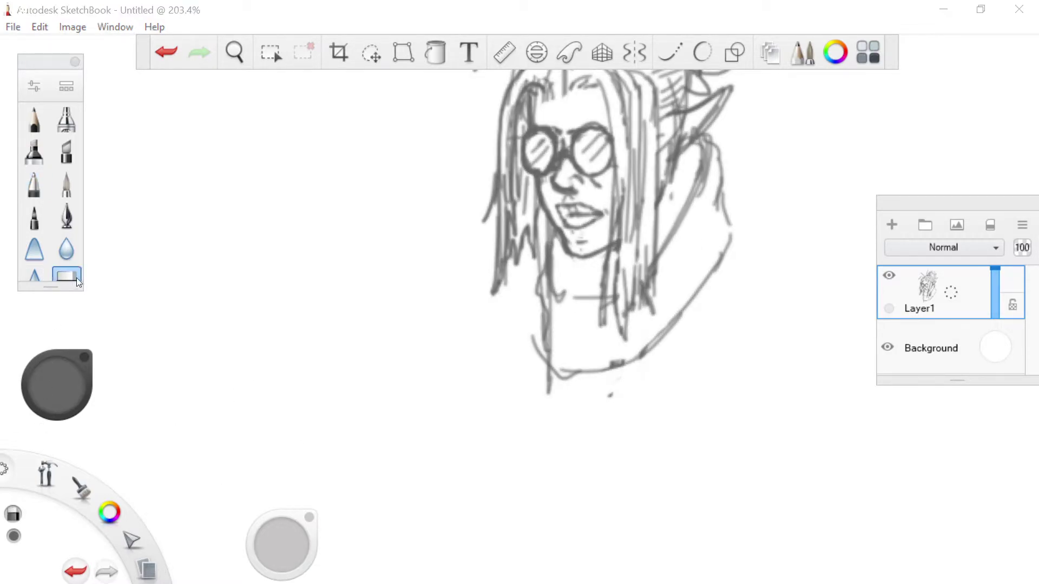
{"action": "mouse_move", "coordinate": [547, 320]}
{"action": "left_mouse_down"}
{"action": "mouse_move", "coordinate": [550, 373]}
{"action": "mouse_move", "coordinate": [549, 230]}
{"action": "left_mouse_up"}
{"action": "mouse_move", "coordinate": [556, 303]}
{"action": "left_mouse_down"}
{"action": "mouse_move", "coordinate": [562, 295]}
{"action": "mouse_move", "coordinate": [549, 386]}
{"action": "mouse_move", "coordinate": [590, 372]}
{"action": "mouse_move", "coordinate": [610, 395]}
{"action": "left_mouse_up"}
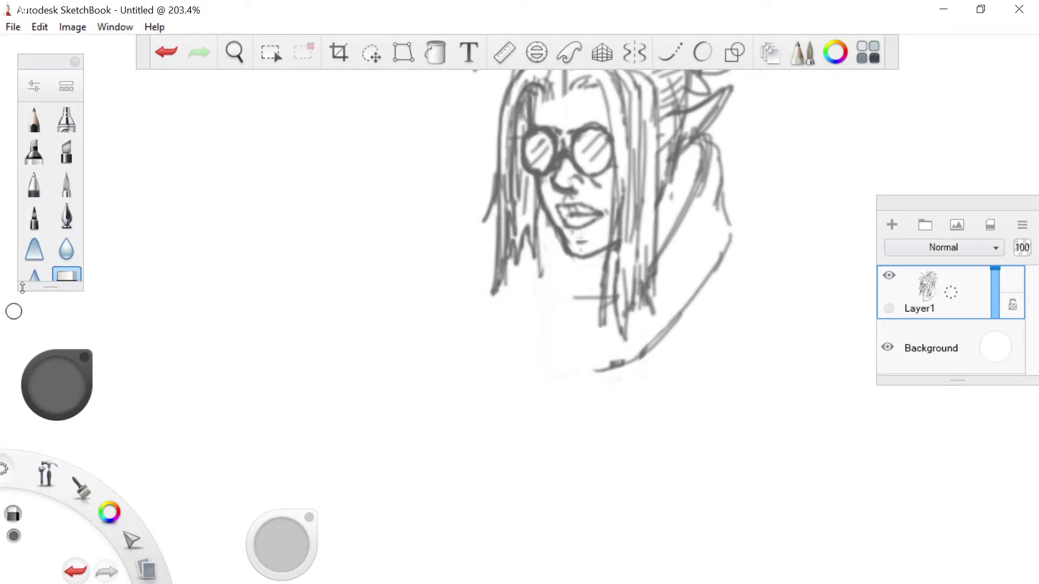
Redraw the collar with a curved neckline, a folded front edge and a rounded outer contour reaching up behind the head.
{"action": "left_click", "coordinate": [35, 184]}
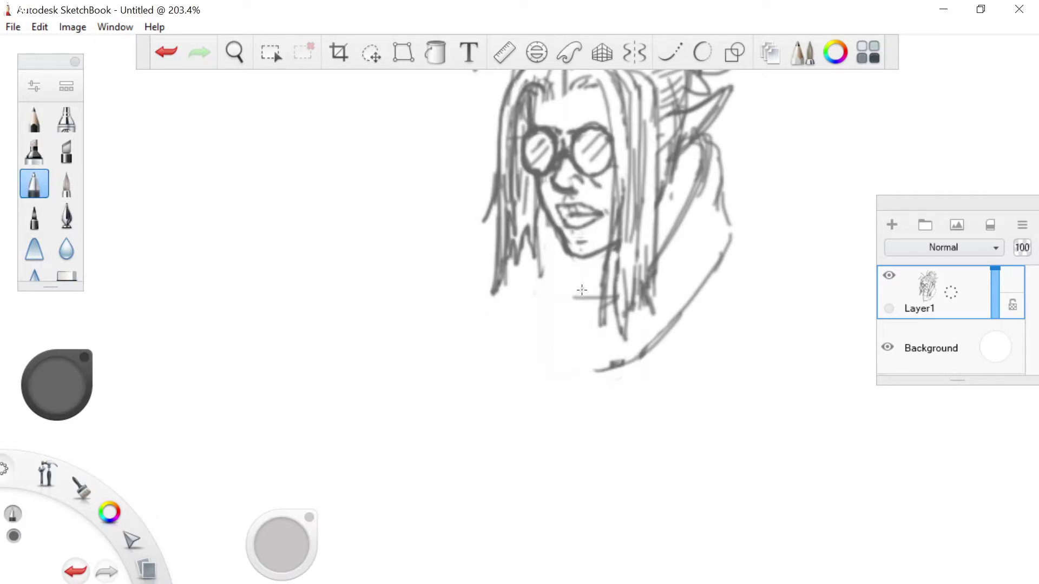
{"action": "left_click_drag", "start_coordinate": [599, 296], "coordinate": [554, 296]}
{"action": "mouse_move", "coordinate": [543, 261]}
{"action": "left_mouse_down"}
{"action": "mouse_move", "coordinate": [546, 292]}
{"action": "mouse_move", "coordinate": [559, 299]}
{"action": "left_mouse_up"}
{"action": "mouse_move", "coordinate": [533, 276]}
{"action": "left_mouse_down"}
{"action": "mouse_move", "coordinate": [547, 248]}
{"action": "mouse_move", "coordinate": [529, 278]}
{"action": "mouse_move", "coordinate": [552, 290]}
{"action": "mouse_move", "coordinate": [524, 297]}
{"action": "mouse_move", "coordinate": [529, 350]}
{"action": "mouse_move", "coordinate": [584, 374]}
{"action": "mouse_move", "coordinate": [645, 348]}
{"action": "mouse_move", "coordinate": [634, 355]}
{"action": "mouse_move", "coordinate": [720, 246]}
{"action": "left_mouse_up"}
{"action": "mouse_move", "coordinate": [686, 282]}
{"action": "left_mouse_down"}
{"action": "mouse_move", "coordinate": [724, 242]}
{"action": "mouse_move", "coordinate": [722, 184]}
{"action": "left_mouse_up"}
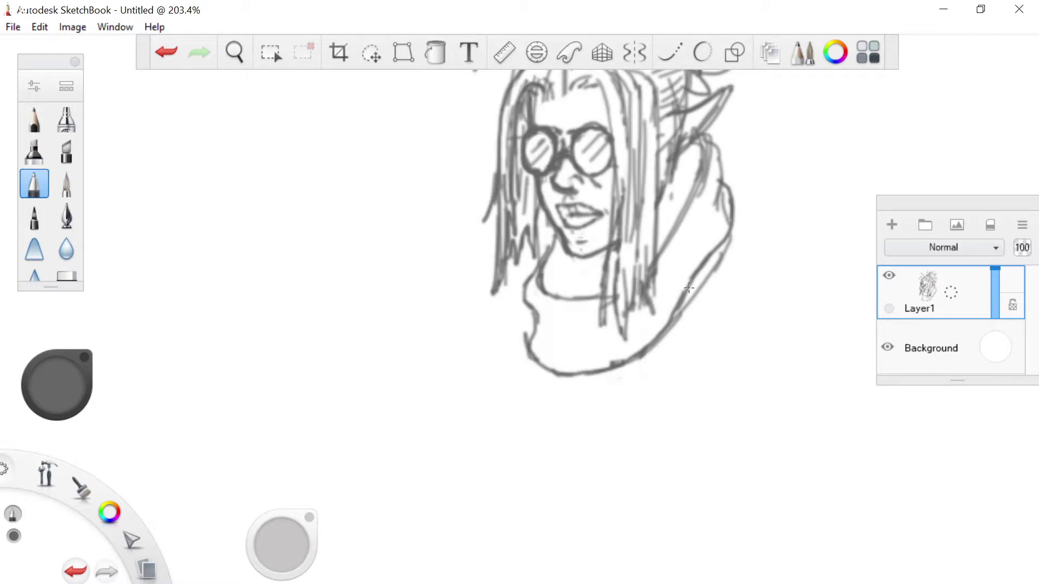
Erase the doubled lines along the collar's outer edge, then redraw the neckline corner and darken a front hair strand.
{"action": "left_click", "coordinate": [63, 277]}
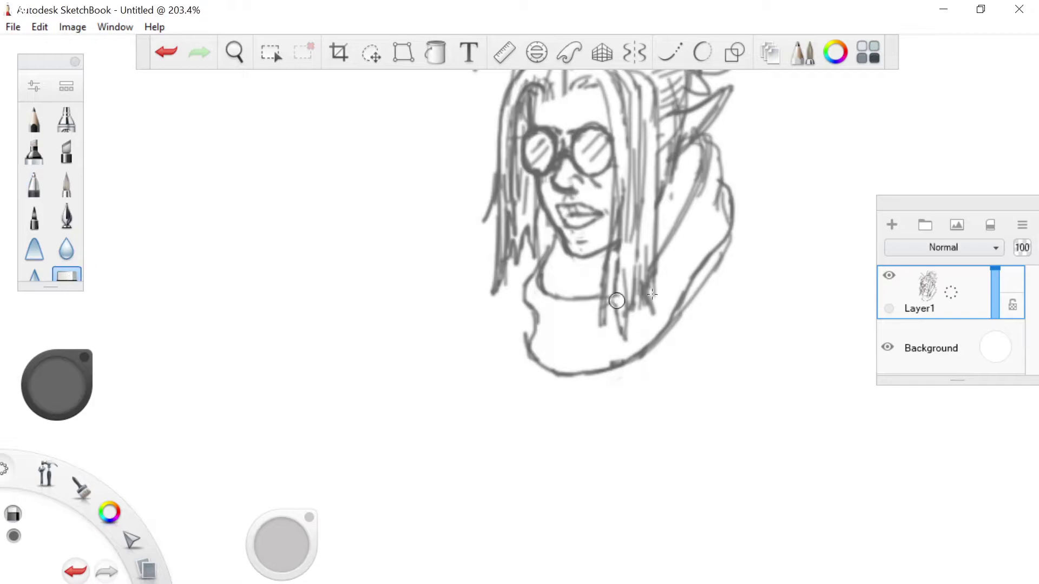
{"action": "left_click_drag", "start_coordinate": [732, 252], "coordinate": [670, 331]}
{"action": "left_click_drag", "start_coordinate": [710, 203], "coordinate": [724, 217]}
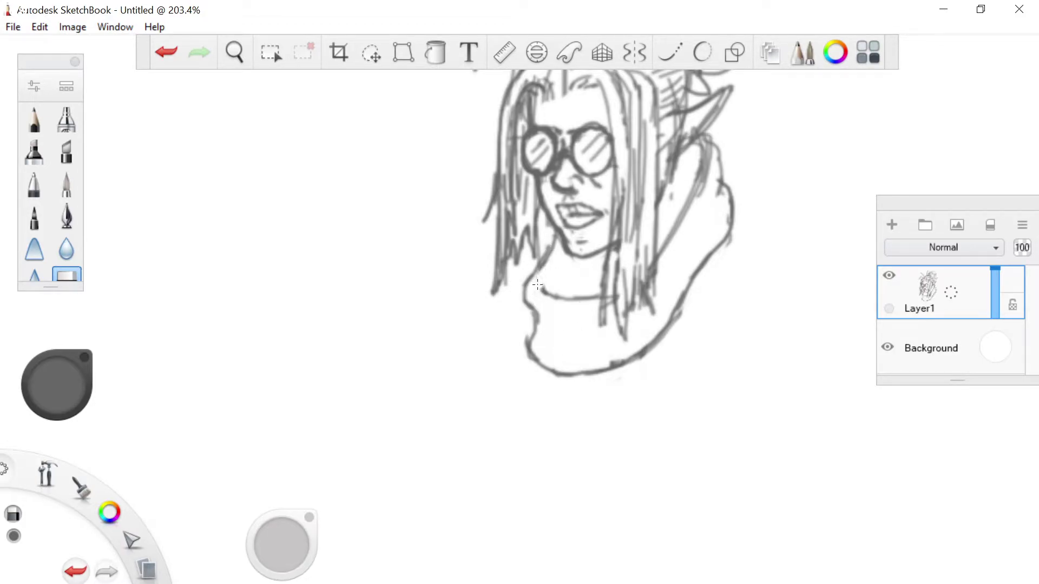
{"action": "left_click", "coordinate": [33, 184]}
{"action": "left_click_drag", "start_coordinate": [544, 290], "coordinate": [549, 268]}
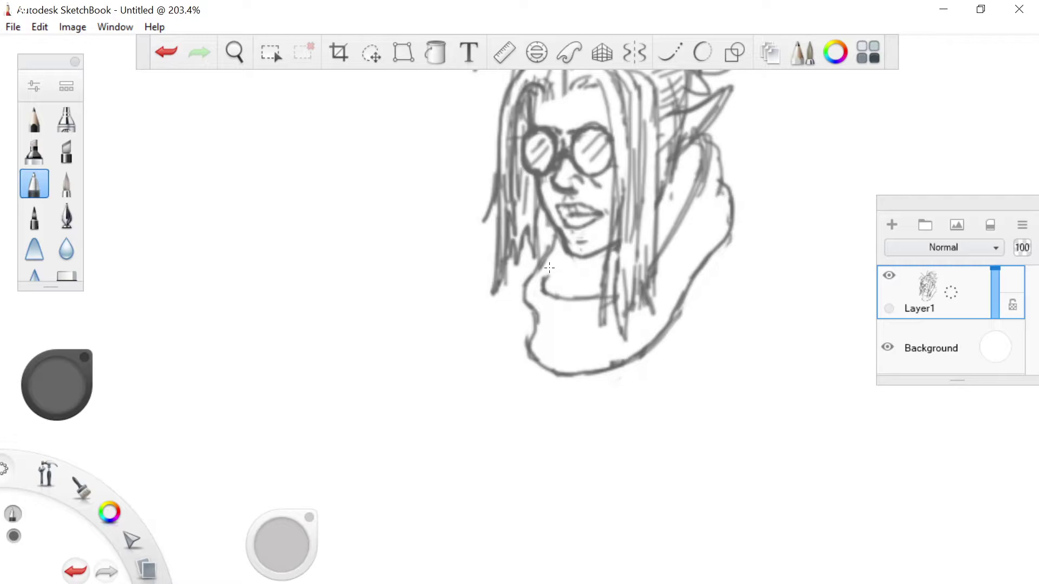
{"action": "mouse_move", "coordinate": [626, 88]}
{"action": "left_mouse_down"}
{"action": "mouse_move", "coordinate": [633, 158]}
{"action": "mouse_move", "coordinate": [632, 93]}
{"action": "left_mouse_up"}
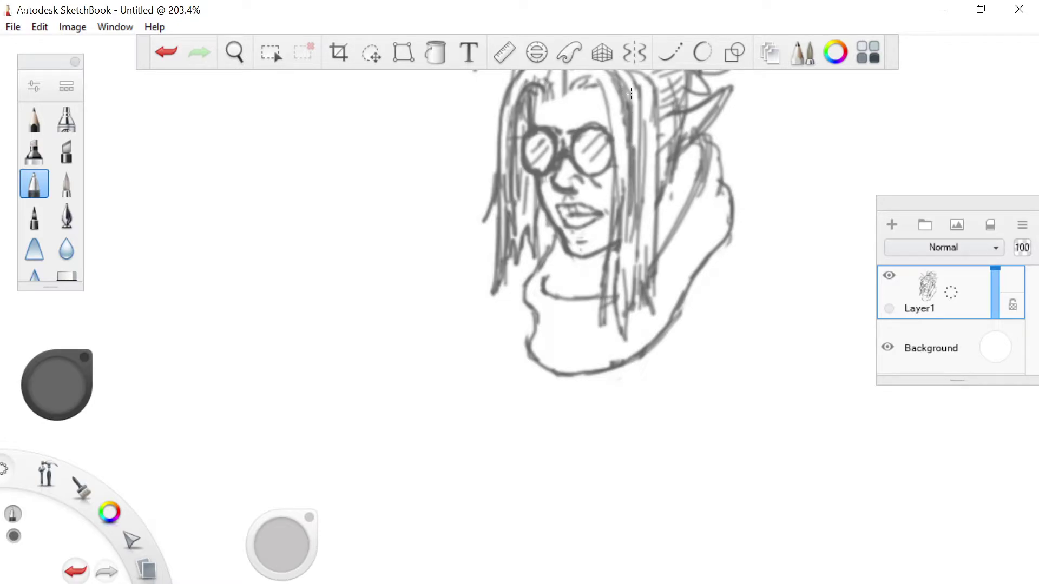
Add short curved fold lines to the collar's front and slanted ones along its side.
{"action": "scroll", "coordinate": [631, 93], "scroll_direction": "down", "scroll_amount": 5}
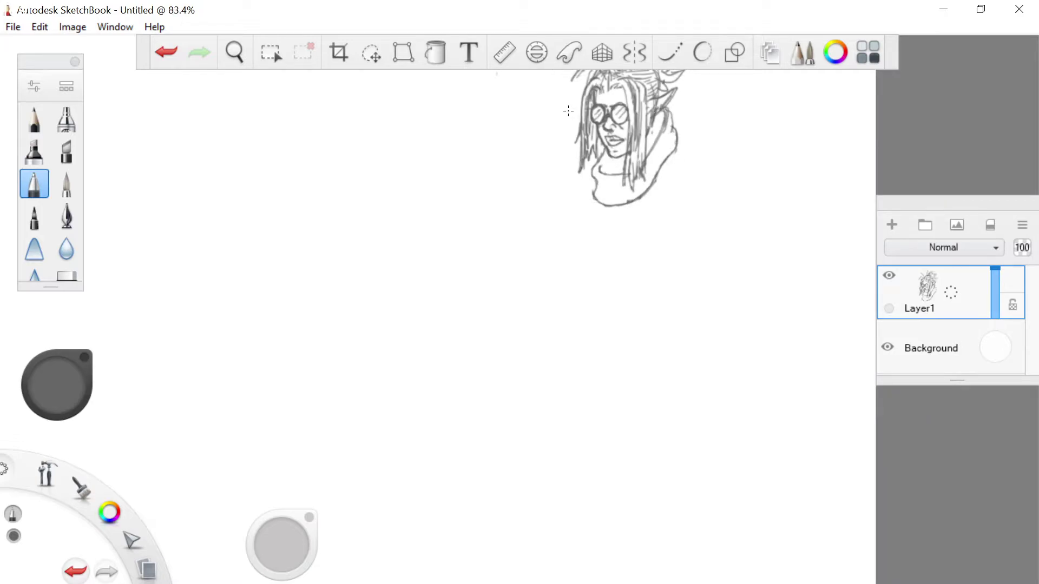
{"action": "key", "text": "space"}
{"action": "mouse_move", "coordinate": [567, 137]}
{"action": "left_mouse_down"}
{"action": "mouse_move", "coordinate": [531, 234]}
{"action": "mouse_move", "coordinate": [472, 334]}
{"action": "left_mouse_up"}
{"action": "scroll", "coordinate": [504, 443], "scroll_direction": "up", "scroll_amount": 5}
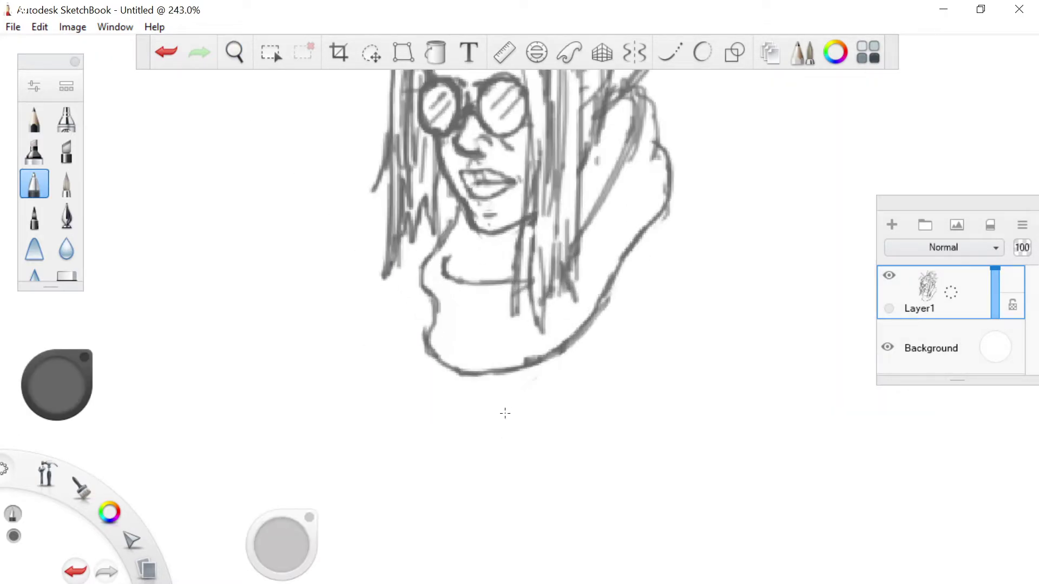
{"action": "mouse_move", "coordinate": [457, 308]}
{"action": "left_mouse_down"}
{"action": "mouse_move", "coordinate": [509, 313]}
{"action": "mouse_move", "coordinate": [462, 317]}
{"action": "left_mouse_up"}
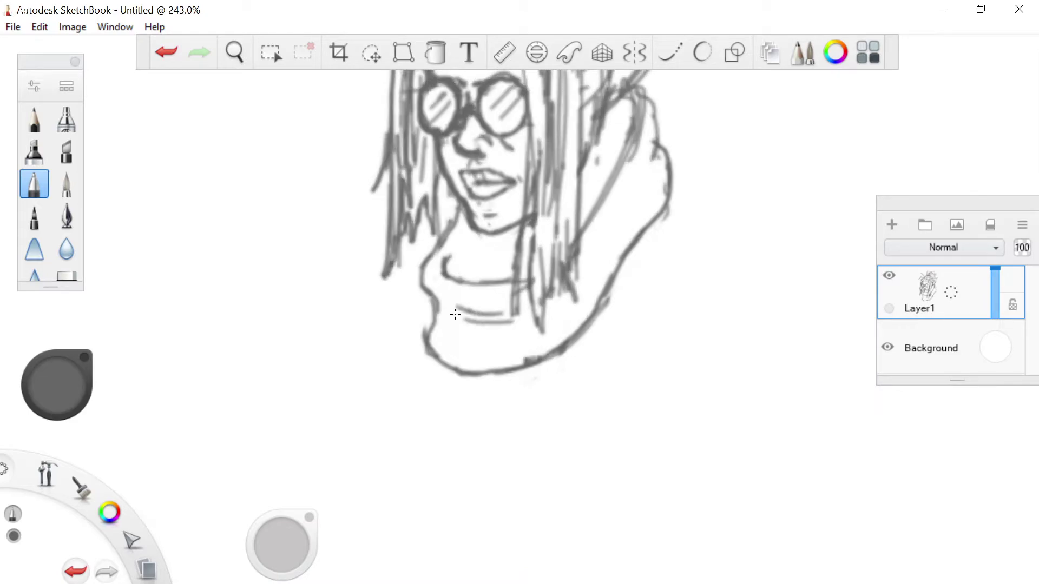
{"action": "left_click_drag", "start_coordinate": [641, 188], "coordinate": [595, 263]}
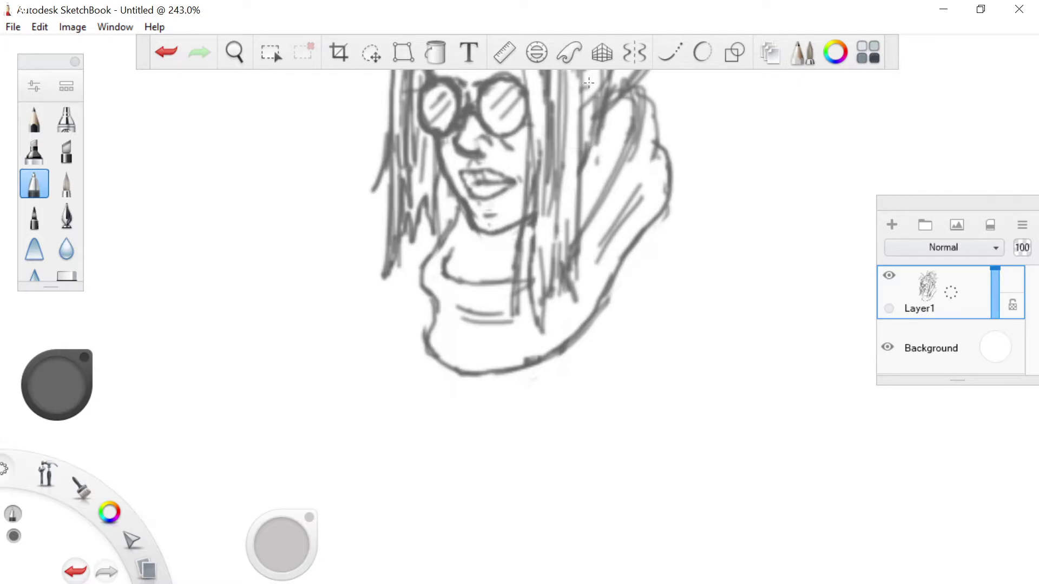
Erase the stray lines inside the pointed ear and draw its inner contour lines.
{"action": "key", "text": "space"}
{"action": "mouse_move", "coordinate": [591, 90]}
{"action": "left_mouse_down"}
{"action": "mouse_move", "coordinate": [468, 238]}
{"action": "mouse_move", "coordinate": [468, 282]}
{"action": "left_mouse_up"}
{"action": "mouse_move", "coordinate": [464, 245]}
{"action": "left_mouse_down"}
{"action": "mouse_move", "coordinate": [546, 206]}
{"action": "mouse_move", "coordinate": [463, 310]}
{"action": "left_mouse_up"}
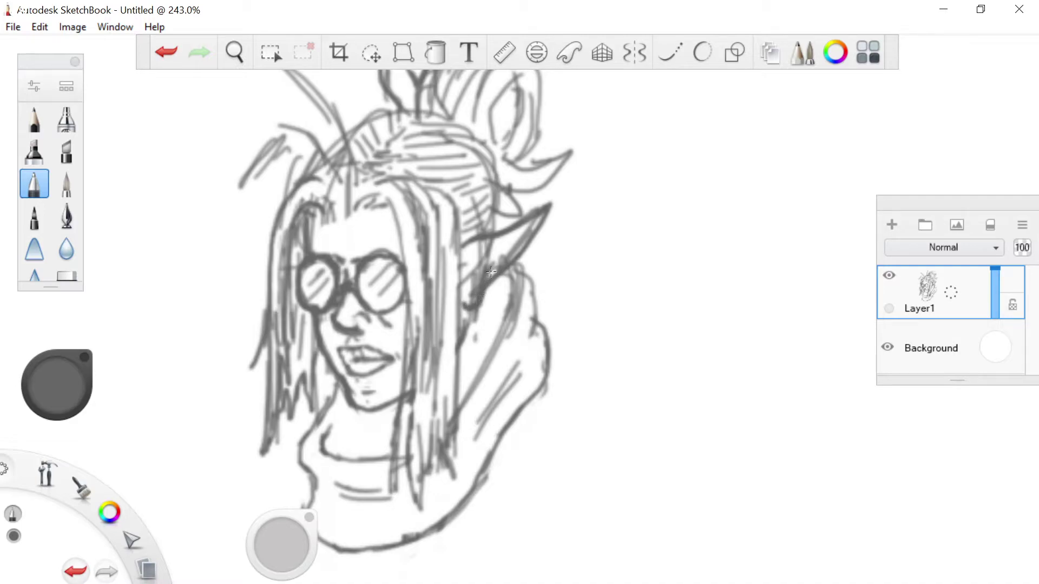
{"action": "left_click", "coordinate": [66, 276]}
{"action": "mouse_move", "coordinate": [493, 252]}
{"action": "left_mouse_down"}
{"action": "mouse_move", "coordinate": [472, 294]}
{"action": "mouse_move", "coordinate": [493, 254]}
{"action": "mouse_move", "coordinate": [507, 256]}
{"action": "mouse_move", "coordinate": [527, 233]}
{"action": "mouse_move", "coordinate": [485, 246]}
{"action": "left_mouse_up"}
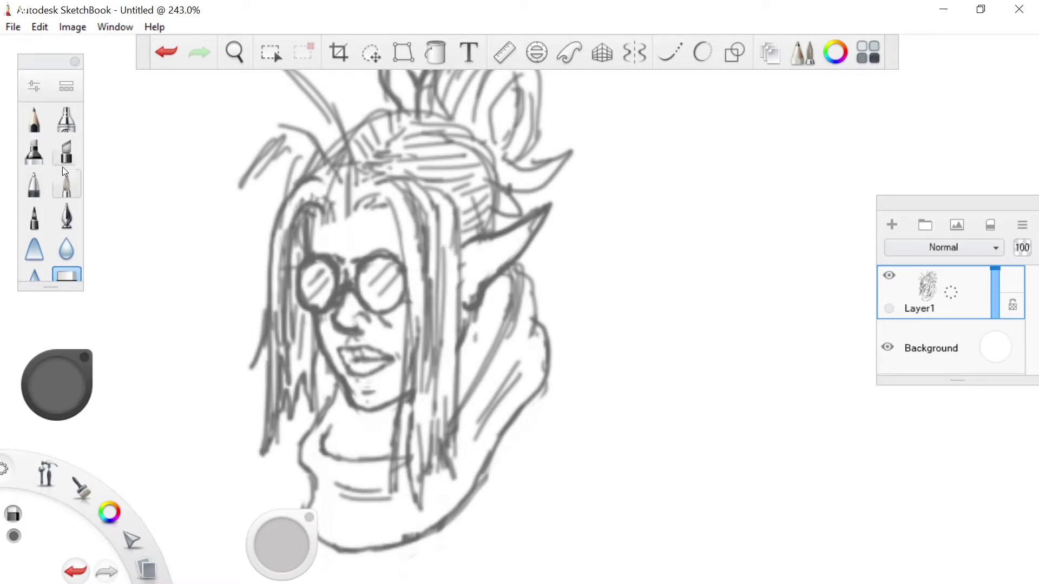
{"action": "left_click", "coordinate": [34, 184]}
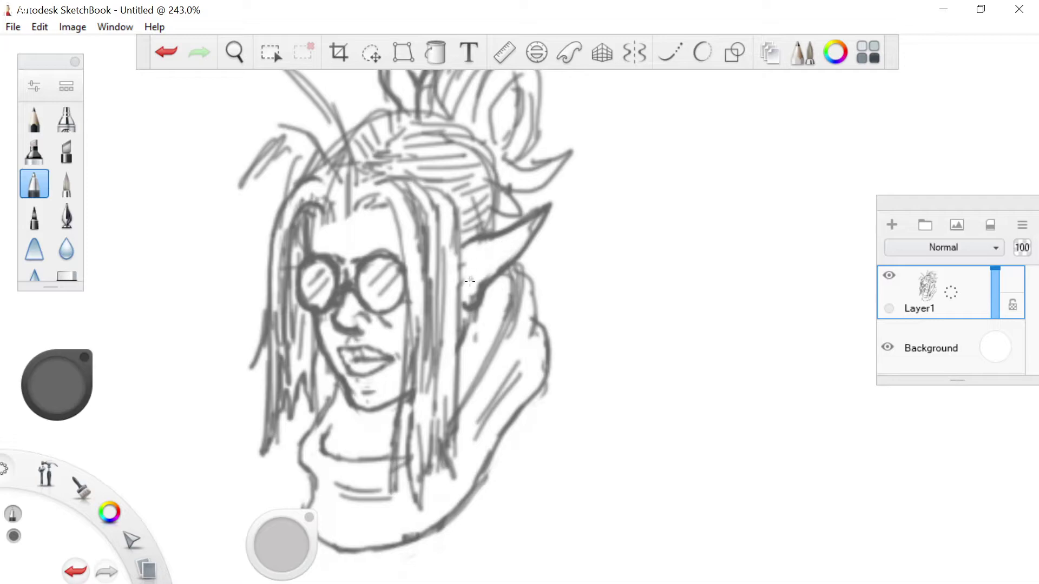
{"action": "left_click_drag", "start_coordinate": [468, 291], "coordinate": [470, 269]}
{"action": "mouse_move", "coordinate": [473, 252]}
{"action": "left_mouse_down"}
{"action": "mouse_move", "coordinate": [512, 233]}
{"action": "mouse_move", "coordinate": [492, 254]}
{"action": "left_mouse_up"}
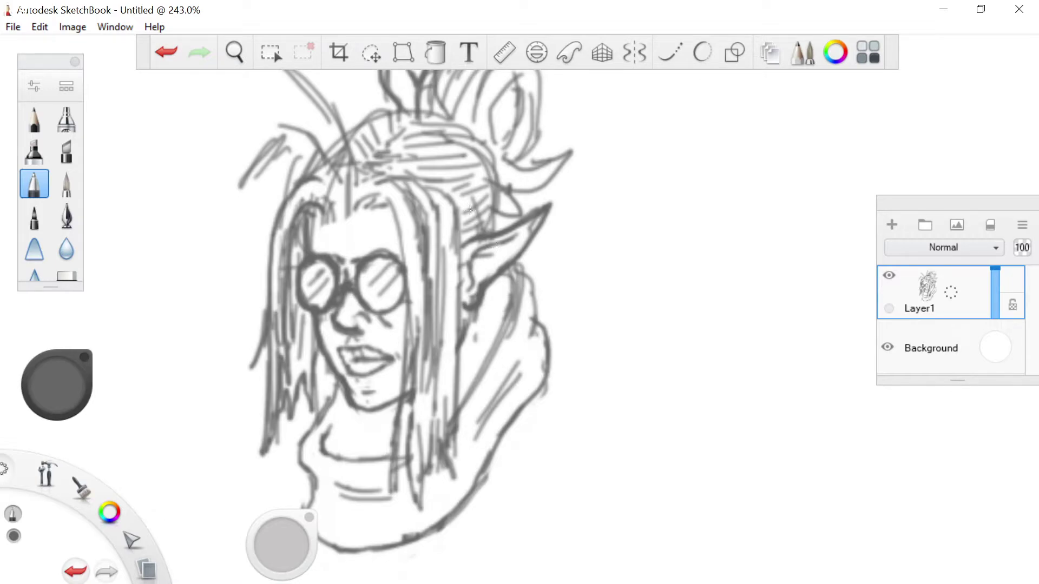
Add two small round earrings along the ear's lower edge as dark dots with erased white centres.
{"action": "left_click_drag", "start_coordinate": [521, 249], "coordinate": [519, 254]}
{"action": "left_click_drag", "start_coordinate": [473, 299], "coordinate": [464, 297]}
{"action": "key", "text": "e"}
{"action": "left_click_drag", "start_coordinate": [266, 538], "coordinate": [285, 548]}
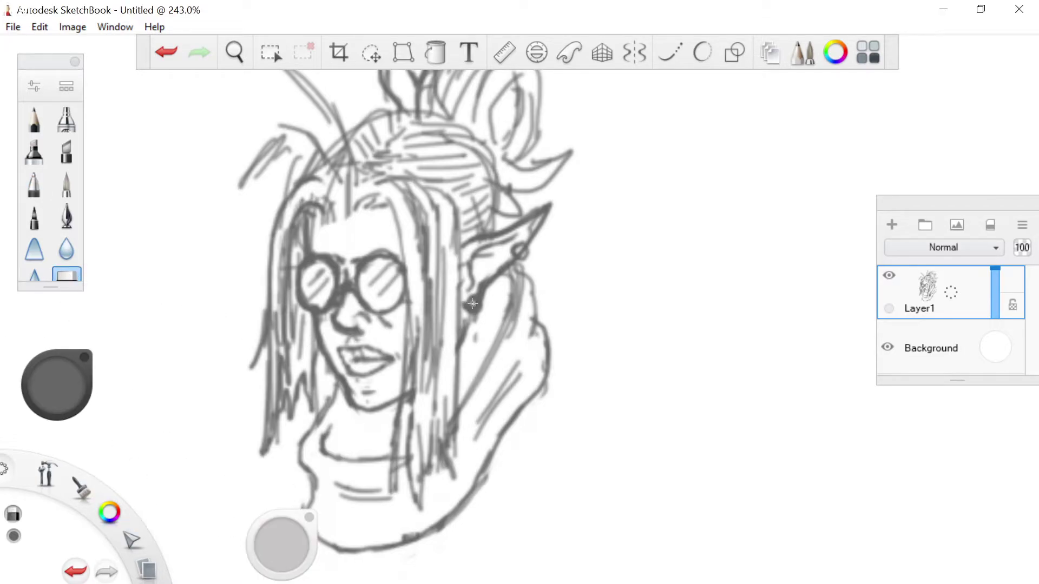
{"action": "left_click_drag", "start_coordinate": [473, 303], "coordinate": [474, 305]}
{"action": "left_click", "coordinate": [521, 251]}
Draw a short crease on the forehead and darken the inner hair around the face and the line under the chin.
{"action": "left_click", "coordinate": [33, 184]}
{"action": "left_click_drag", "start_coordinate": [361, 243], "coordinate": [333, 244]}
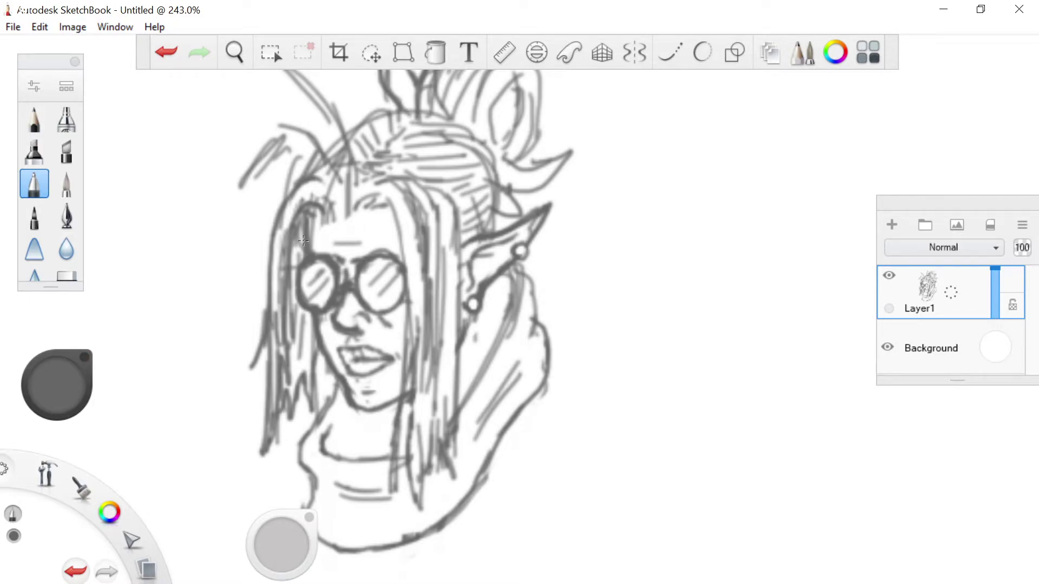
{"action": "mouse_move", "coordinate": [365, 209]}
{"action": "left_mouse_down"}
{"action": "mouse_move", "coordinate": [303, 216]}
{"action": "mouse_move", "coordinate": [324, 231]}
{"action": "mouse_move", "coordinate": [293, 233]}
{"action": "mouse_move", "coordinate": [300, 225]}
{"action": "mouse_move", "coordinate": [303, 247]}
{"action": "mouse_move", "coordinate": [302, 231]}
{"action": "mouse_move", "coordinate": [289, 237]}
{"action": "mouse_move", "coordinate": [299, 240]}
{"action": "mouse_move", "coordinate": [284, 278]}
{"action": "left_mouse_up"}
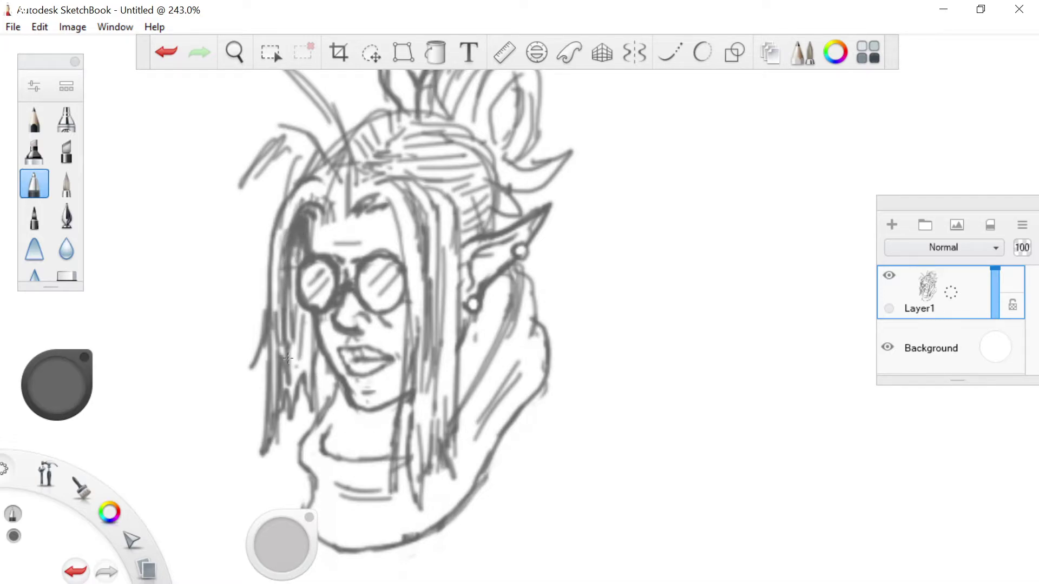
{"action": "mouse_move", "coordinate": [398, 410]}
{"action": "left_mouse_down"}
{"action": "mouse_move", "coordinate": [391, 425]}
{"action": "mouse_move", "coordinate": [393, 407]}
{"action": "left_mouse_up"}
Darken and clean up the collar's inner edge and add short shadow strokes beneath the ear.
{"action": "left_click_drag", "start_coordinate": [510, 319], "coordinate": [504, 331]}
{"action": "mouse_move", "coordinate": [513, 287]}
{"action": "left_mouse_down"}
{"action": "mouse_move", "coordinate": [507, 320]}
{"action": "mouse_move", "coordinate": [509, 276]}
{"action": "mouse_move", "coordinate": [512, 330]}
{"action": "mouse_move", "coordinate": [517, 298]}
{"action": "left_mouse_up"}
{"action": "left_click", "coordinate": [65, 278]}
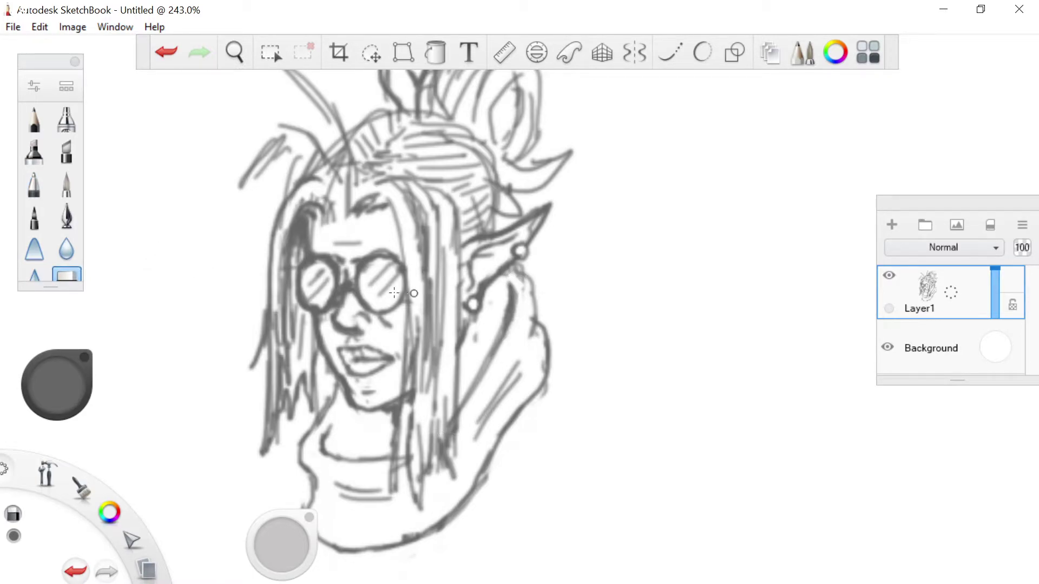
{"action": "left_click", "coordinate": [36, 185]}
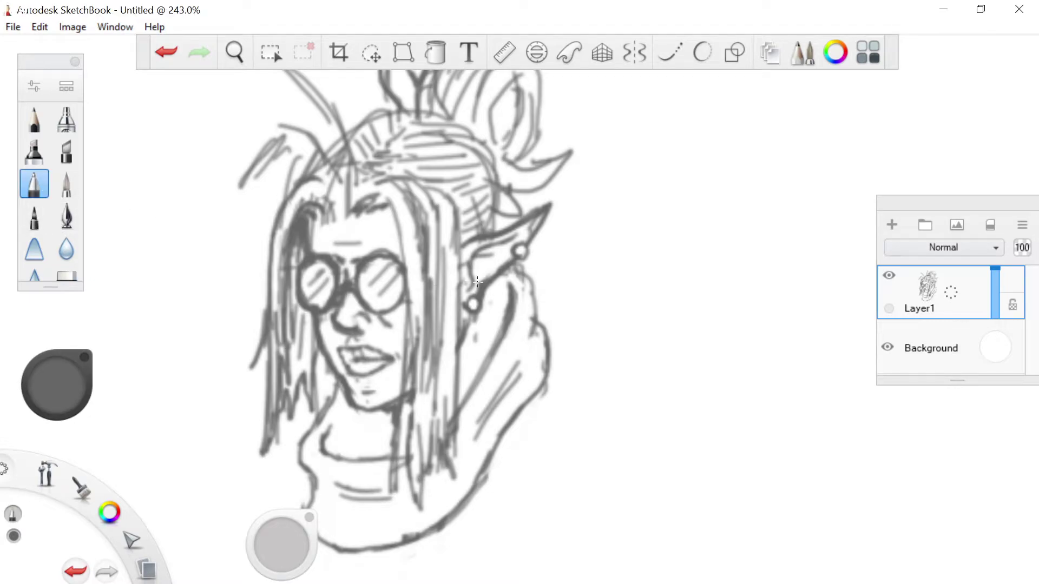
{"action": "mouse_move", "coordinate": [488, 287]}
{"action": "left_mouse_down"}
{"action": "mouse_move", "coordinate": [486, 311]}
{"action": "mouse_move", "coordinate": [494, 283]}
{"action": "left_mouse_up"}
{"action": "left_click", "coordinate": [57, 277]}
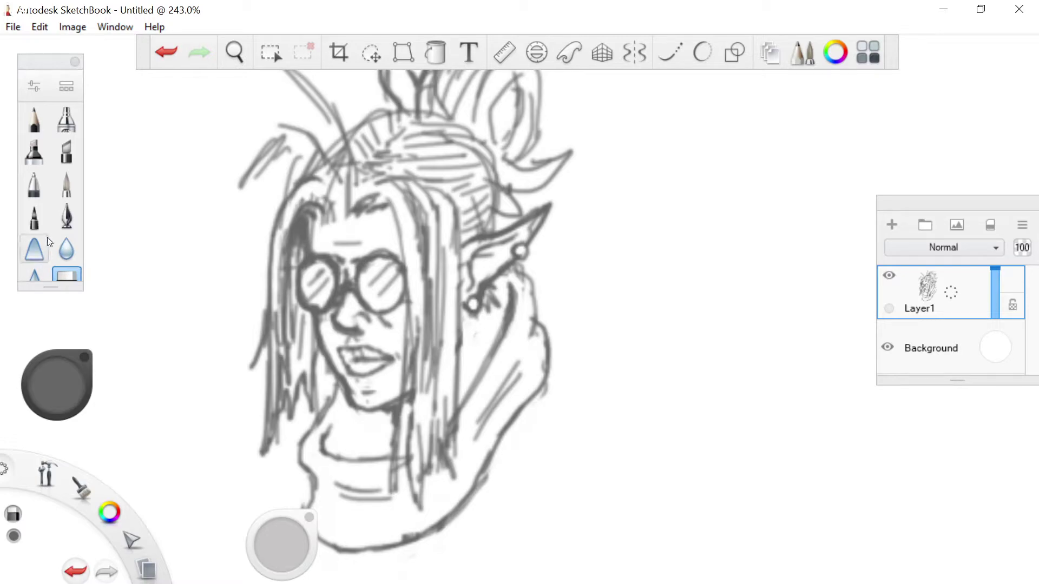
{"action": "left_click", "coordinate": [34, 184]}
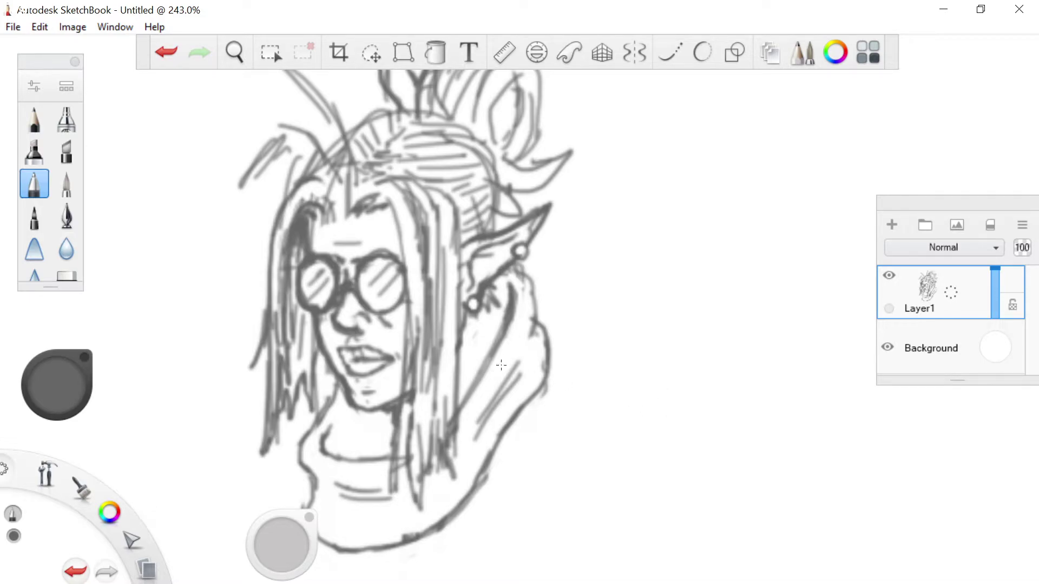
Add a new layer beneath the line sketch and choose light grey as the colour.
{"action": "left_click", "coordinate": [892, 225]}
{"action": "left_click_drag", "start_coordinate": [1010, 288], "coordinate": [999, 395]}
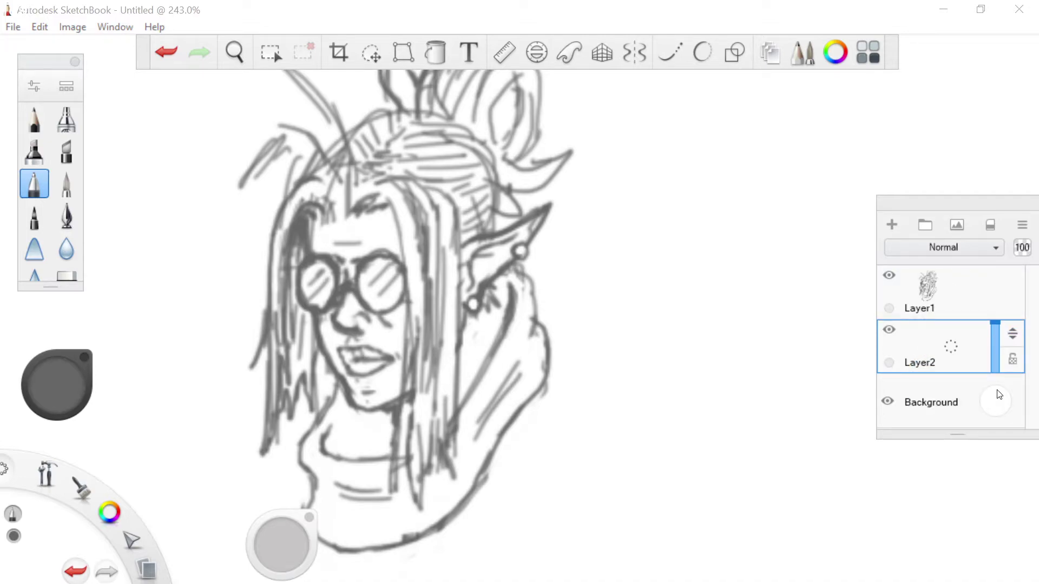
{"action": "mouse_move", "coordinate": [106, 514]}
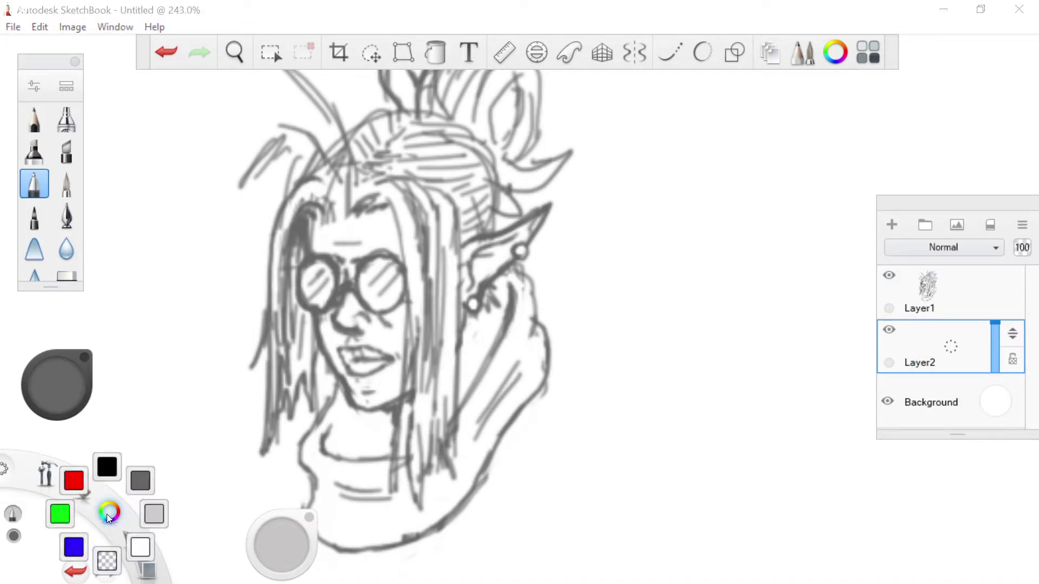
{"action": "left_click", "coordinate": [153, 514]}
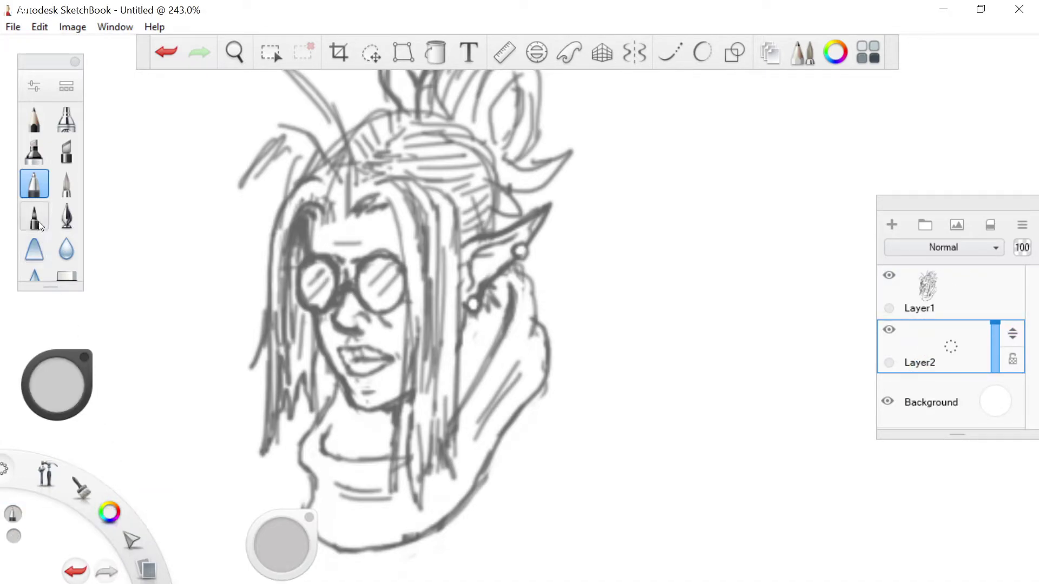
Shade the collar opening behind the hair and the neck under the chin in light grey with a large paintbrush.
{"action": "left_click", "coordinate": [67, 184]}
{"action": "left_click_drag", "start_coordinate": [277, 552], "coordinate": [274, 547]}
{"action": "left_click", "coordinate": [267, 544]}
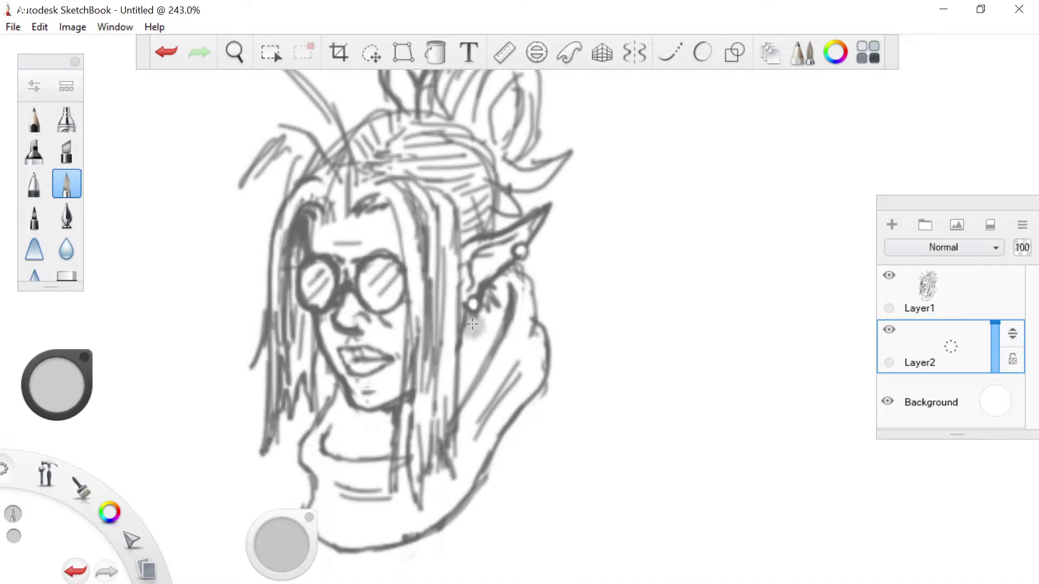
{"action": "mouse_move", "coordinate": [470, 334]}
{"action": "left_mouse_down"}
{"action": "mouse_move", "coordinate": [475, 325]}
{"action": "mouse_move", "coordinate": [461, 383]}
{"action": "mouse_move", "coordinate": [503, 284]}
{"action": "mouse_move", "coordinate": [465, 380]}
{"action": "left_mouse_up"}
{"action": "mouse_move", "coordinate": [379, 422]}
{"action": "left_mouse_down"}
{"action": "mouse_move", "coordinate": [343, 451]}
{"action": "mouse_move", "coordinate": [371, 423]}
{"action": "mouse_move", "coordinate": [367, 444]}
{"action": "left_mouse_up"}
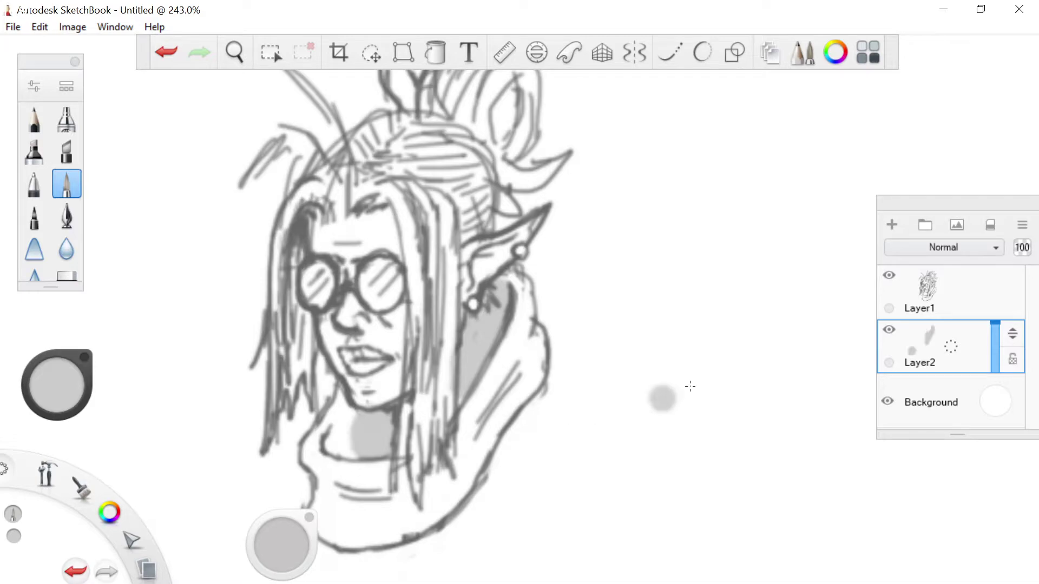
Shade the forehead beneath the hair, the areas below the glasses and the chin on Layer2 with a smaller brush.
{"action": "left_click", "coordinate": [937, 278]}
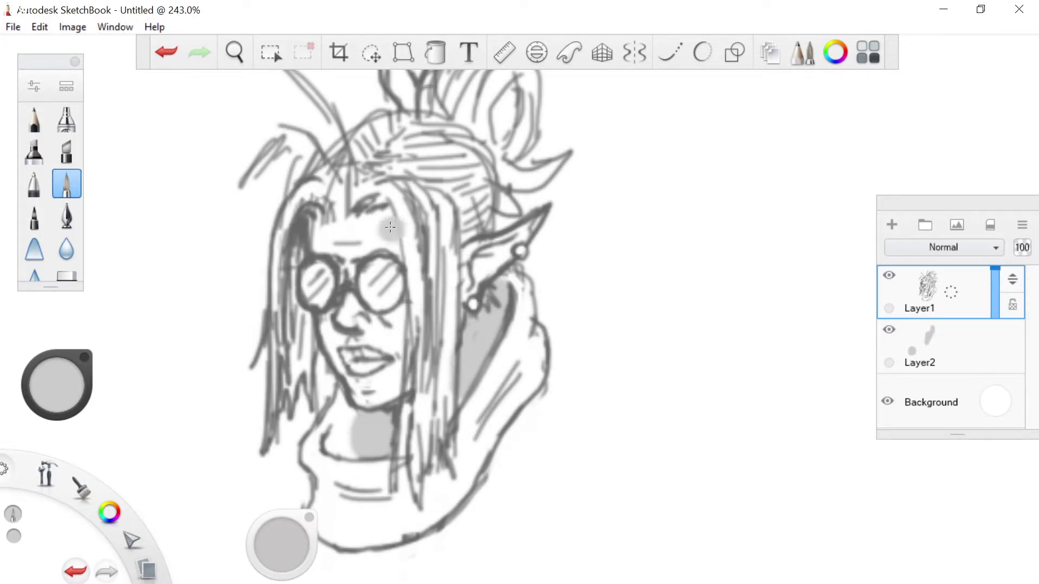
{"action": "left_click", "coordinate": [922, 346]}
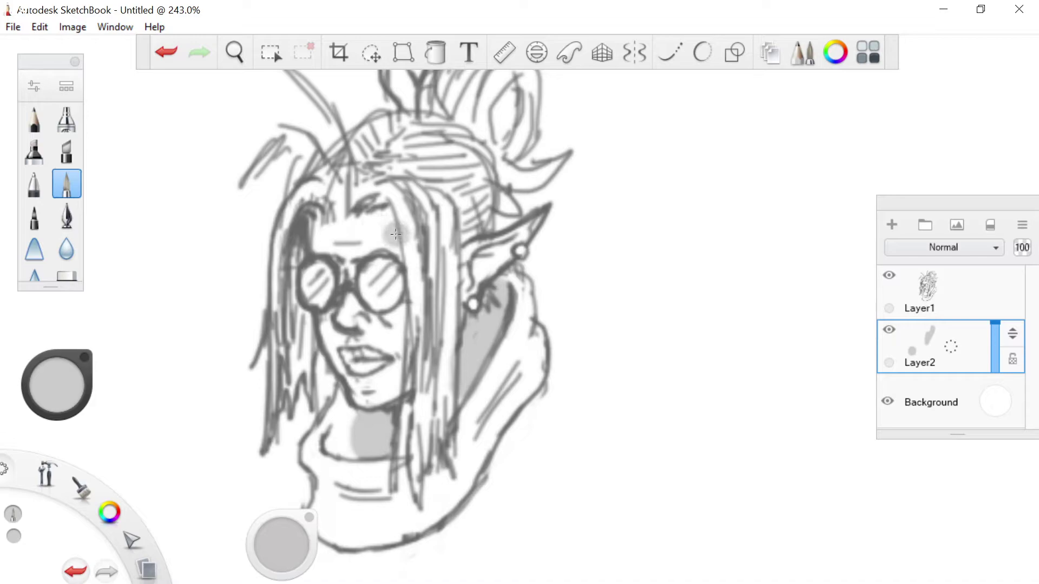
{"action": "left_click_drag", "start_coordinate": [282, 543], "coordinate": [269, 544]}
{"action": "left_click_drag", "start_coordinate": [391, 224], "coordinate": [357, 218]}
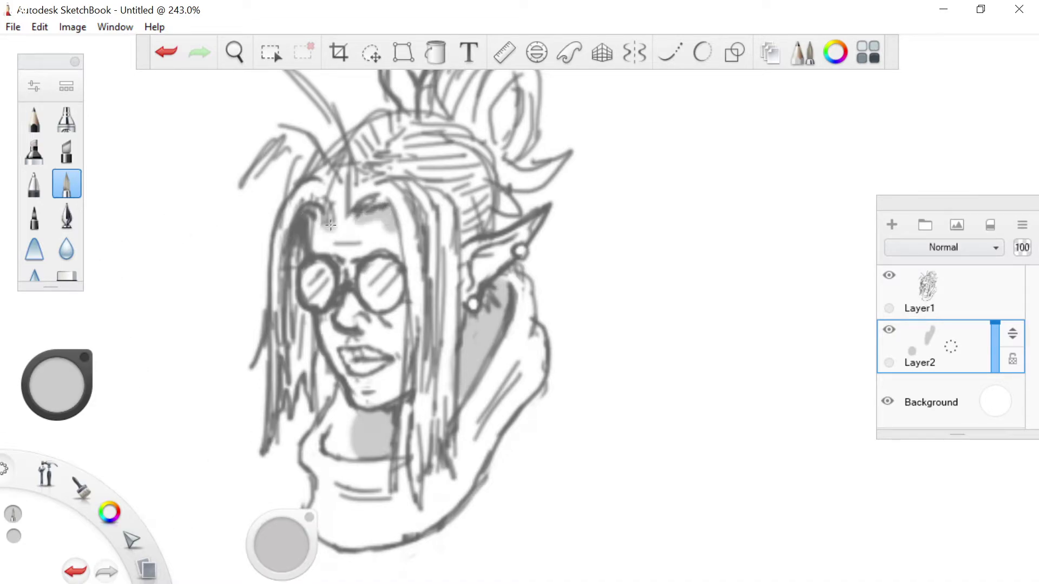
{"action": "mouse_move", "coordinate": [389, 316]}
{"action": "left_mouse_down"}
{"action": "mouse_move", "coordinate": [400, 315]}
{"action": "mouse_move", "coordinate": [356, 319]}
{"action": "left_mouse_up"}
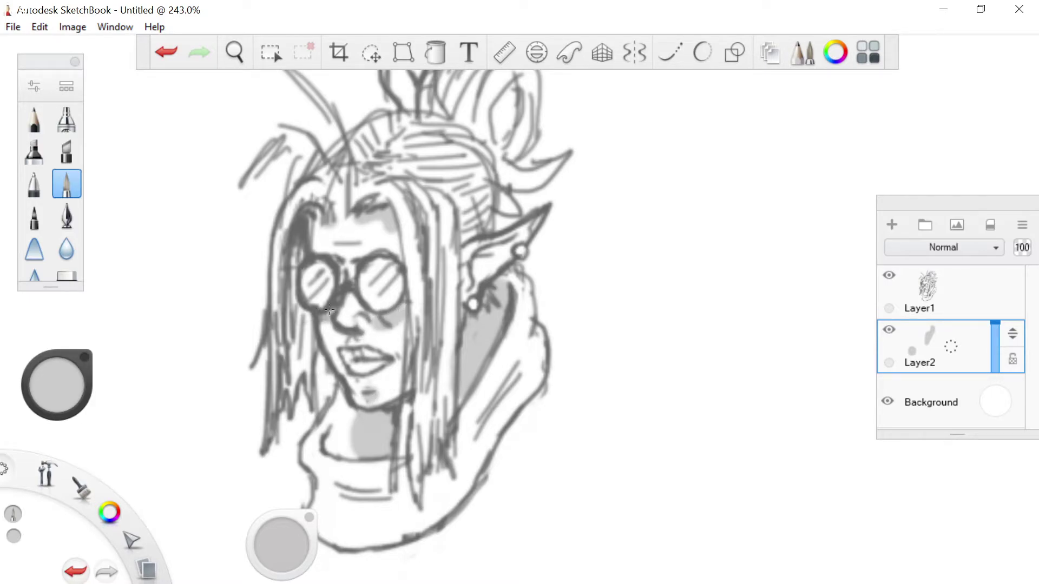
{"action": "left_click_drag", "start_coordinate": [314, 228], "coordinate": [327, 219]}
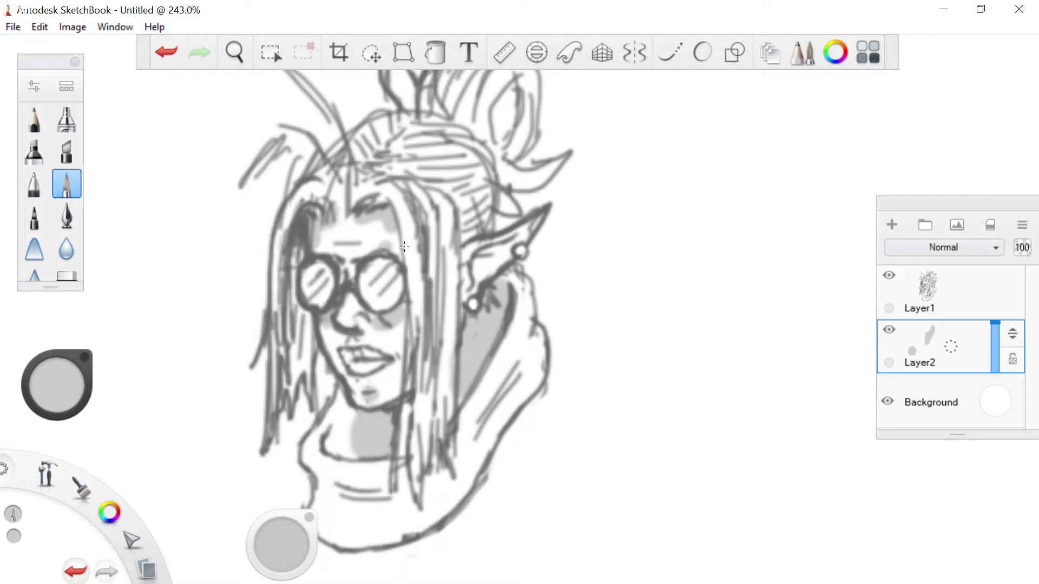
Shade the inner ear, the collar fold, the bun's opening and the hair behind the ear in light grey on Layer2.
{"action": "mouse_move", "coordinate": [485, 257]}
{"action": "left_mouse_down"}
{"action": "mouse_move", "coordinate": [501, 247]}
{"action": "mouse_move", "coordinate": [481, 263]}
{"action": "left_mouse_up"}
{"action": "left_click_drag", "start_coordinate": [521, 364], "coordinate": [479, 427]}
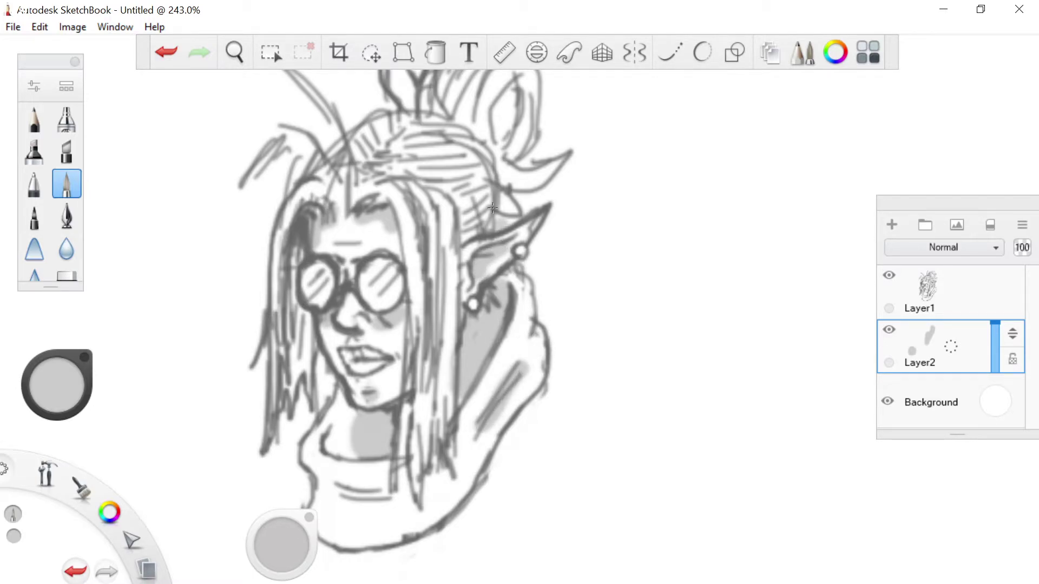
{"action": "mouse_move", "coordinate": [509, 97]}
{"action": "left_mouse_down"}
{"action": "mouse_move", "coordinate": [506, 127]}
{"action": "mouse_move", "coordinate": [488, 147]}
{"action": "left_mouse_up"}
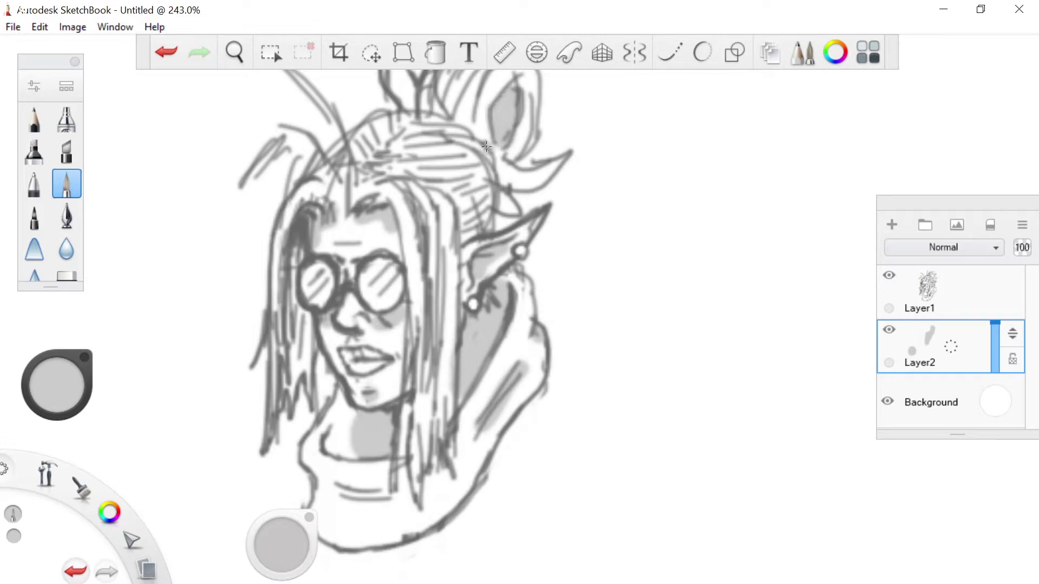
{"action": "left_click_drag", "start_coordinate": [476, 225], "coordinate": [459, 197]}
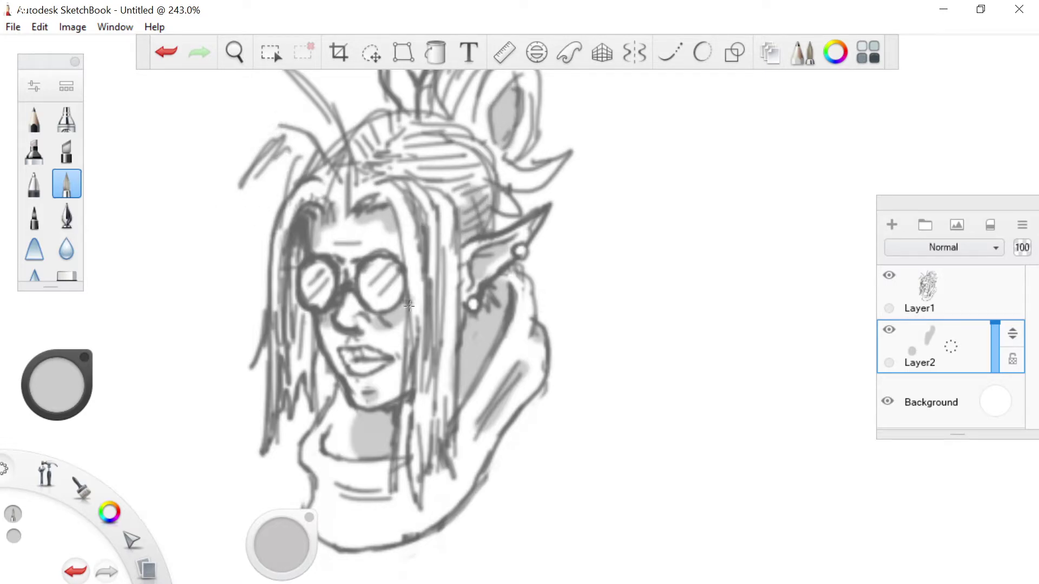
{"action": "scroll", "coordinate": [410, 306], "scroll_direction": "down", "scroll_amount": 5}
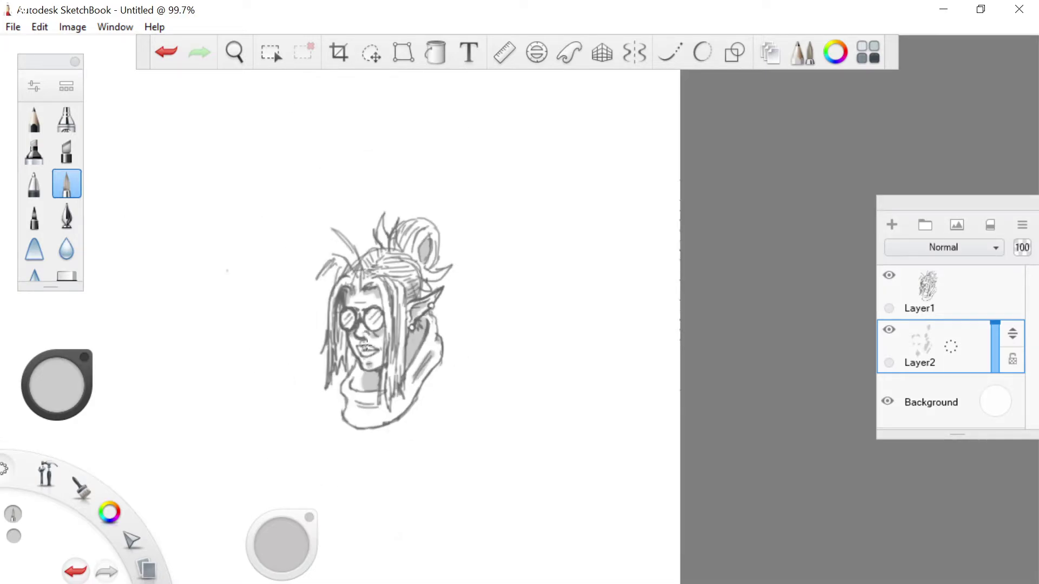
{"action": "scroll", "coordinate": [36, 346], "scroll_direction": "down", "scroll_amount": 1}
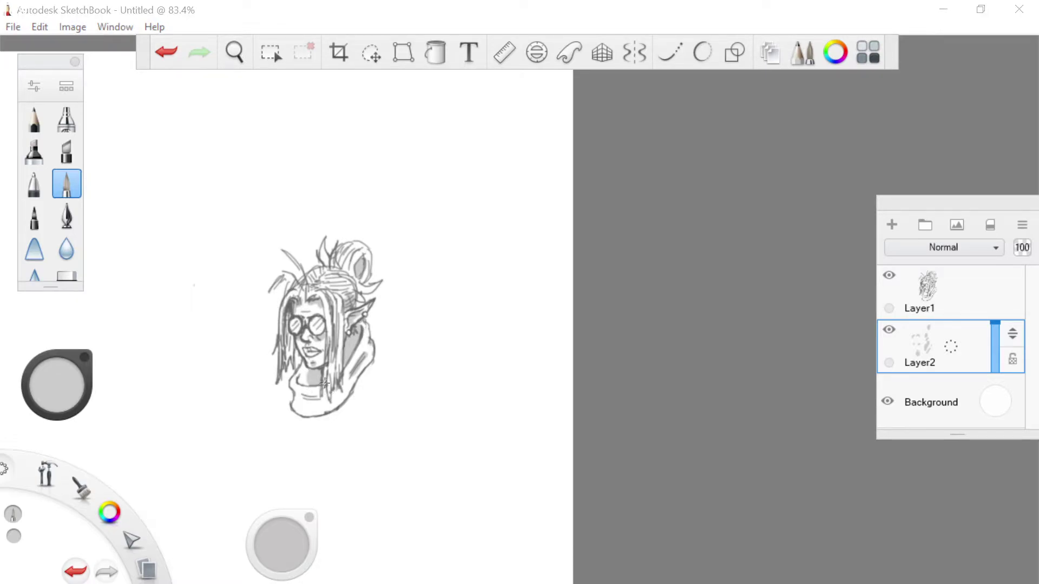
{"action": "scroll", "coordinate": [324, 400], "scroll_direction": "up", "scroll_amount": 4}
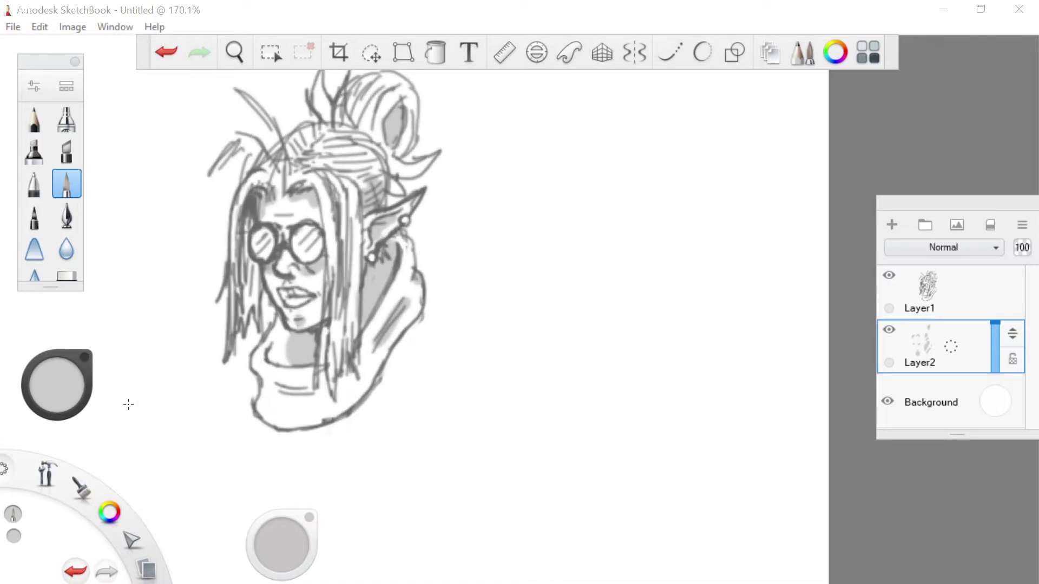
Return to the line brush on Layer1, undo the light test stroke and switch the colour to dark grey.
{"action": "left_click", "coordinate": [33, 188]}
{"action": "left_click", "coordinate": [938, 315]}
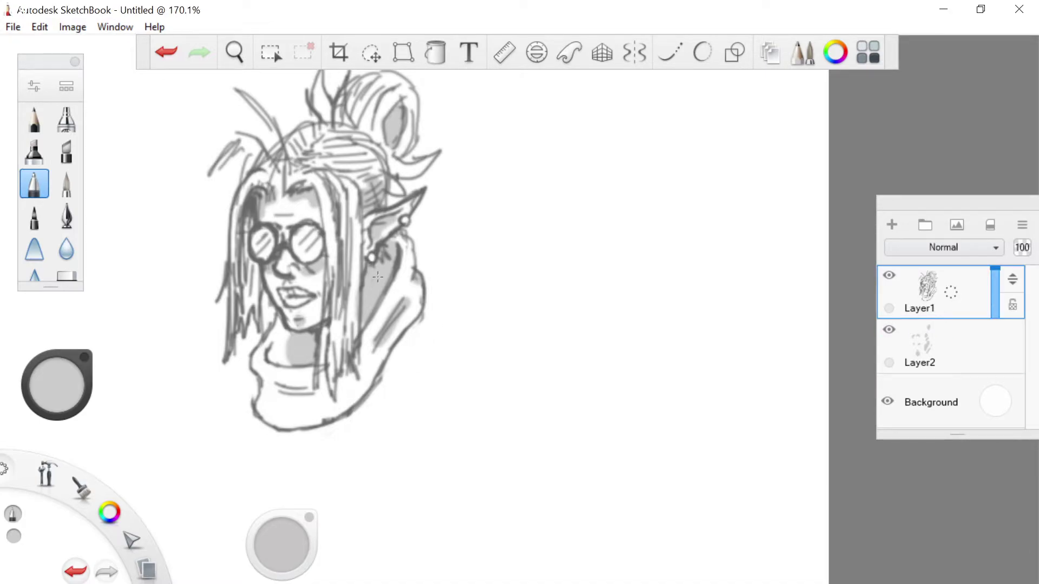
{"action": "mouse_move", "coordinate": [454, 350]}
{"action": "left_mouse_down"}
{"action": "mouse_move", "coordinate": [426, 380]}
{"action": "mouse_move", "coordinate": [441, 352]}
{"action": "mouse_move", "coordinate": [414, 406]}
{"action": "left_mouse_up"}
{"action": "key", "text": "ctrl+z"}
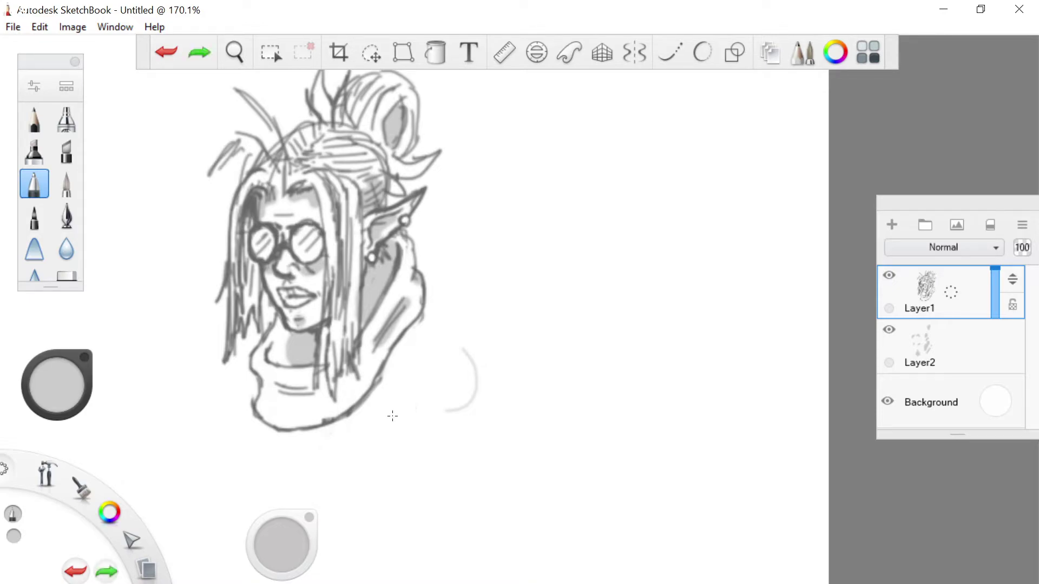
{"action": "key", "text": "ctrl+z"}
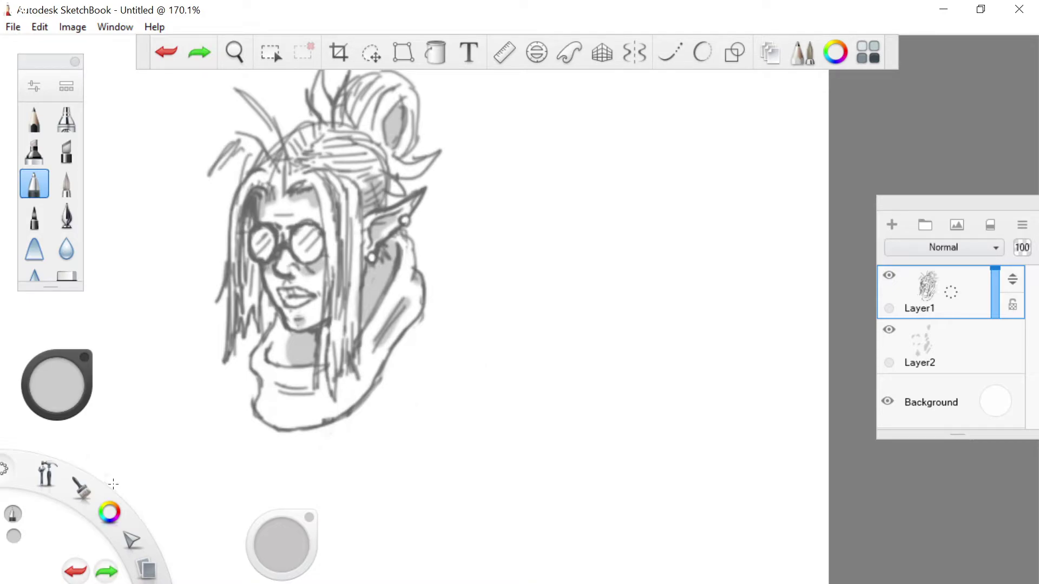
{"action": "mouse_move", "coordinate": [106, 514]}
{"action": "left_click", "coordinate": [139, 481]}
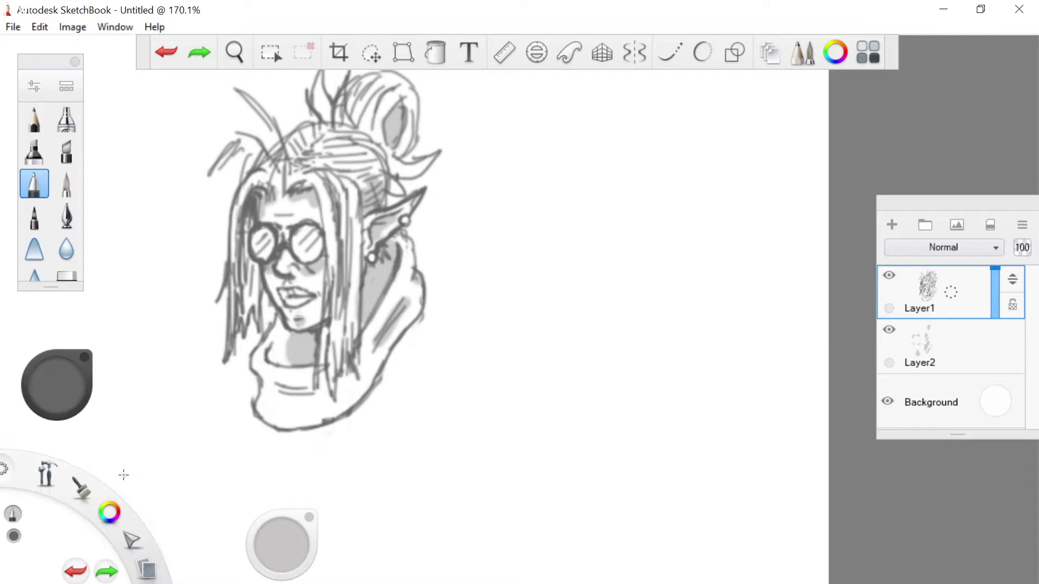
Sketch a rough circle for the near shoulder and a short curve for the far shoulder beside the collar.
{"action": "mouse_move", "coordinate": [437, 343]}
{"action": "left_mouse_down"}
{"action": "mouse_move", "coordinate": [464, 405]}
{"action": "mouse_move", "coordinate": [424, 346]}
{"action": "mouse_move", "coordinate": [450, 440]}
{"action": "left_mouse_up"}
{"action": "left_click_drag", "start_coordinate": [473, 389], "coordinate": [445, 438]}
{"action": "mouse_move", "coordinate": [490, 401]}
{"action": "left_mouse_down"}
{"action": "mouse_move", "coordinate": [427, 439]}
{"action": "mouse_move", "coordinate": [478, 364]}
{"action": "left_mouse_up"}
{"action": "mouse_move", "coordinate": [243, 379]}
{"action": "left_mouse_down"}
{"action": "mouse_move", "coordinate": [220, 424]}
{"action": "mouse_move", "coordinate": [230, 390]}
{"action": "left_mouse_up"}
{"action": "left_click_drag", "start_coordinate": [465, 349], "coordinate": [497, 407]}
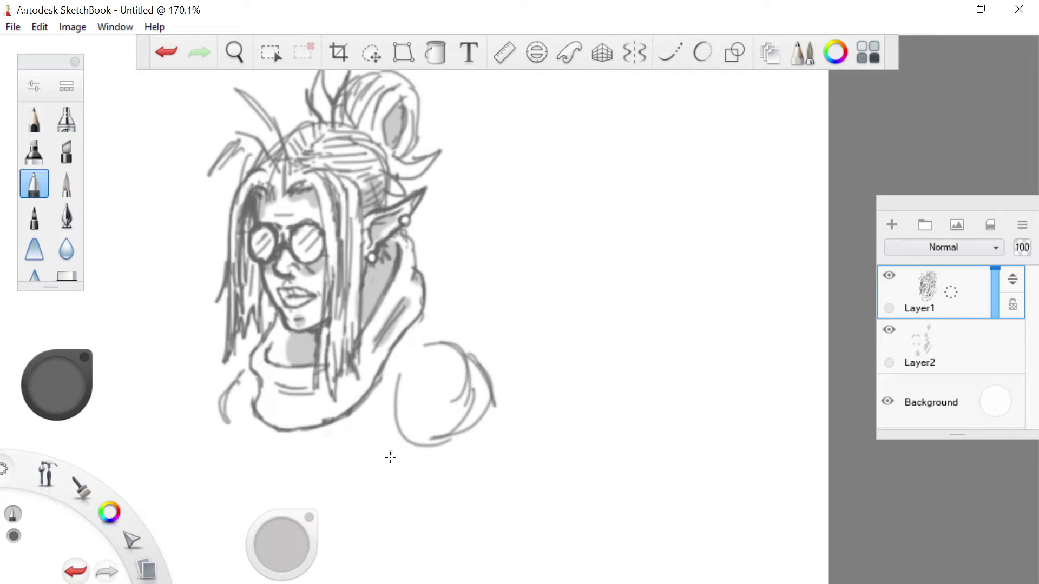
Sketch the curved line across the upper chest, joining the two shoulders beneath the collar.
{"action": "mouse_move", "coordinate": [403, 438]}
{"action": "left_mouse_down"}
{"action": "mouse_move", "coordinate": [368, 460]}
{"action": "mouse_move", "coordinate": [280, 460]}
{"action": "left_mouse_up"}
{"action": "left_click_drag", "start_coordinate": [234, 427], "coordinate": [265, 474]}
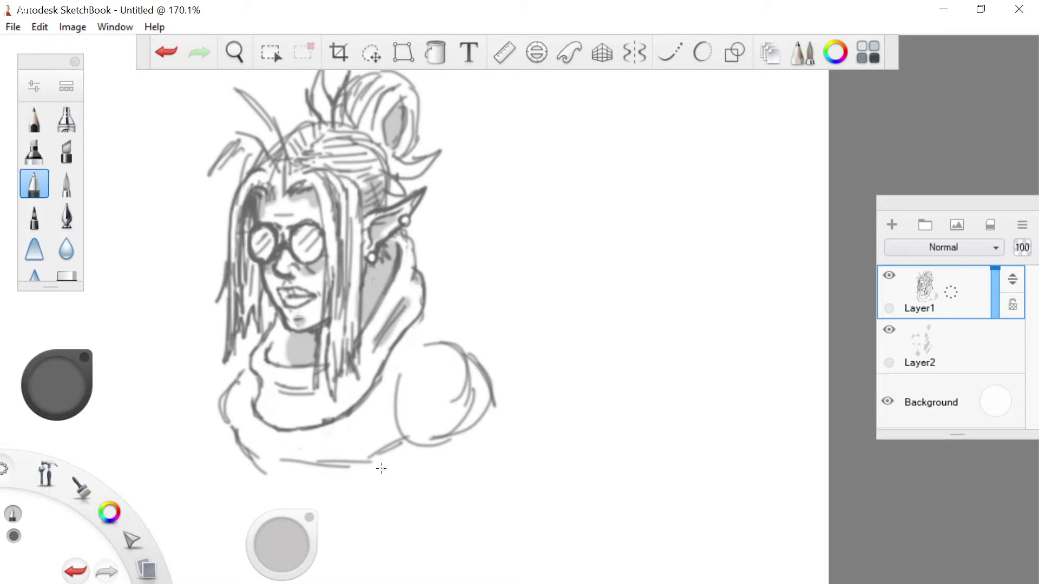
{"action": "left_click_drag", "start_coordinate": [406, 438], "coordinate": [354, 468]}
{"action": "scroll", "coordinate": [392, 451], "scroll_direction": "down", "scroll_amount": 4}
{"action": "scroll", "coordinate": [388, 511], "scroll_direction": "up", "scroll_amount": 3}
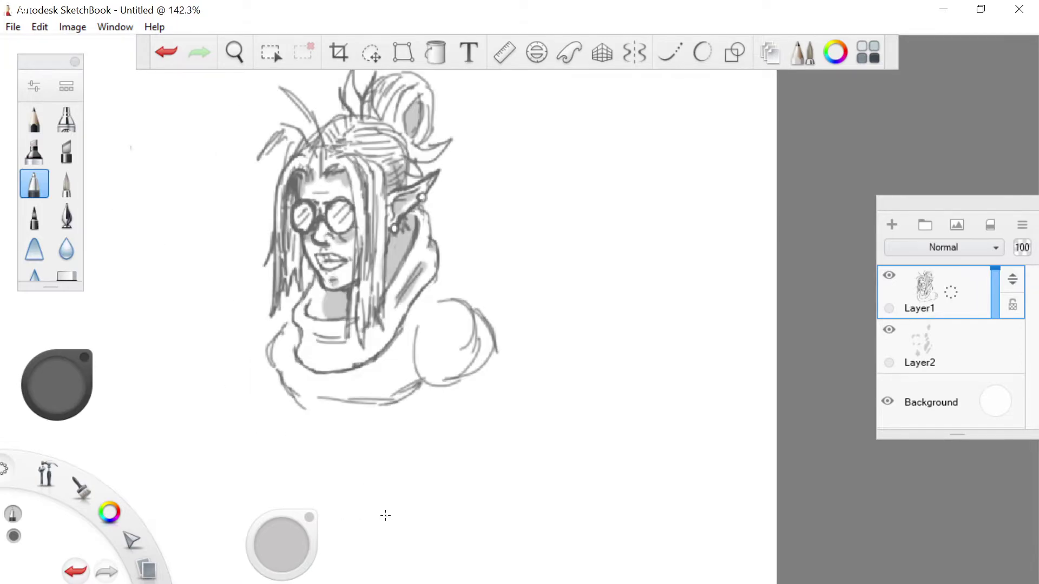
{"action": "scroll", "coordinate": [339, 463], "scroll_direction": "up", "scroll_amount": 1}
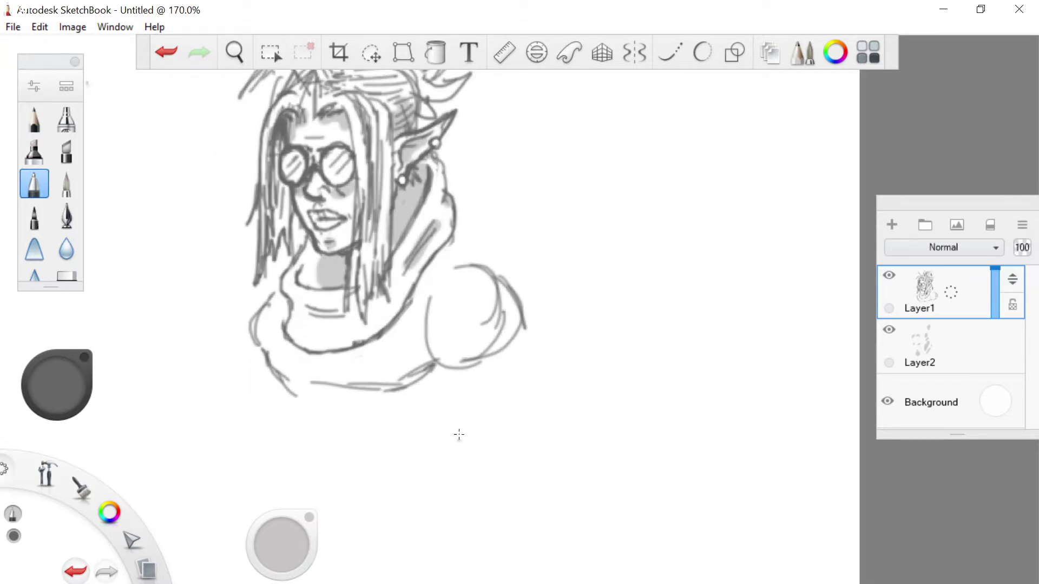
Sketch slanted guide lines beneath the near shoulder for the armpit and the side of the chest.
{"action": "left_click_drag", "start_coordinate": [480, 393], "coordinate": [431, 468]}
{"action": "mouse_move", "coordinate": [480, 390]}
{"action": "left_mouse_down"}
{"action": "mouse_move", "coordinate": [416, 472]}
{"action": "mouse_move", "coordinate": [430, 463]}
{"action": "mouse_move", "coordinate": [422, 496]}
{"action": "left_mouse_up"}
{"action": "left_click_drag", "start_coordinate": [398, 450], "coordinate": [405, 466]}
{"action": "left_click_drag", "start_coordinate": [274, 374], "coordinate": [271, 390]}
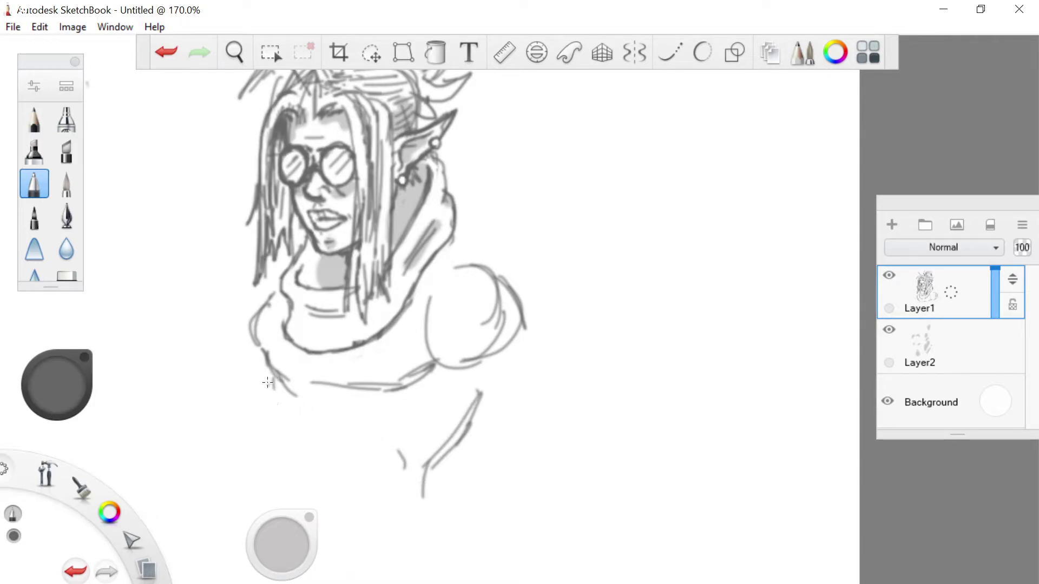
Sketch the far side of the torso, undo the stray strokes, and extend both torso sides downward.
{"action": "left_click_drag", "start_coordinate": [261, 353], "coordinate": [276, 430]}
{"action": "left_click_drag", "start_coordinate": [265, 382], "coordinate": [283, 457]}
{"action": "left_click_drag", "start_coordinate": [274, 408], "coordinate": [270, 493]}
{"action": "left_click_drag", "start_coordinate": [281, 454], "coordinate": [271, 501]}
{"action": "key", "text": "ctrl+z"}
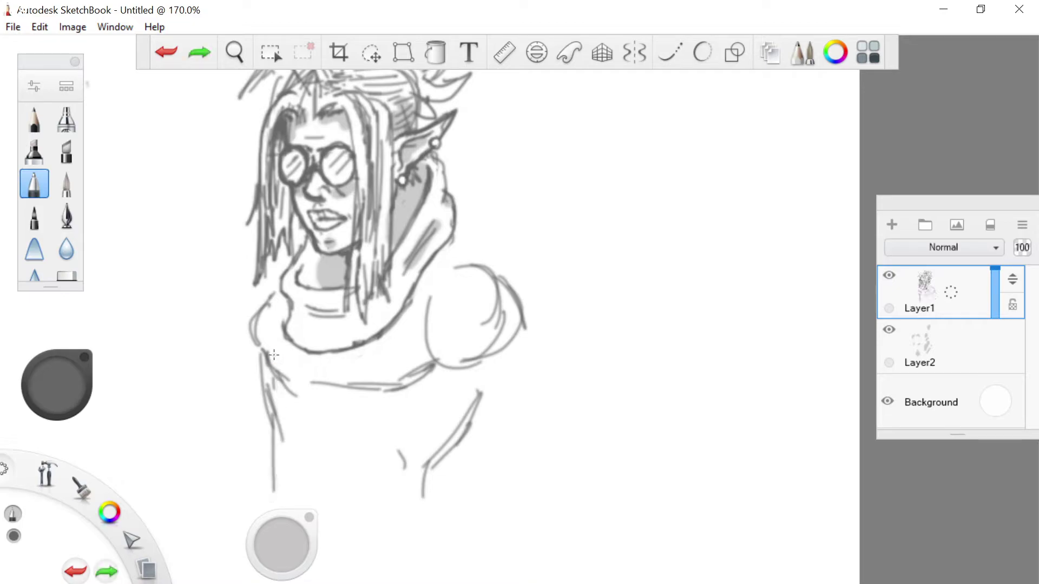
{"action": "key", "text": "ctrl+z"}
{"action": "left_click_drag", "start_coordinate": [266, 381], "coordinate": [286, 502]}
{"action": "left_click_drag", "start_coordinate": [460, 441], "coordinate": [450, 526]}
{"action": "left_click_drag", "start_coordinate": [453, 481], "coordinate": [451, 525]}
{"action": "left_click_drag", "start_coordinate": [290, 474], "coordinate": [294, 510]}
Draw a smaller joint circle on the near shoulder and contour the slope from the neck over the shoulder.
{"action": "mouse_move", "coordinate": [483, 364]}
{"action": "left_mouse_down"}
{"action": "mouse_move", "coordinate": [507, 316]}
{"action": "mouse_move", "coordinate": [497, 340]}
{"action": "mouse_move", "coordinate": [500, 323]}
{"action": "mouse_move", "coordinate": [520, 336]}
{"action": "mouse_move", "coordinate": [510, 370]}
{"action": "mouse_move", "coordinate": [511, 334]}
{"action": "mouse_move", "coordinate": [529, 361]}
{"action": "left_mouse_up"}
{"action": "mouse_move", "coordinate": [496, 313]}
{"action": "left_mouse_down"}
{"action": "mouse_move", "coordinate": [534, 355]}
{"action": "mouse_move", "coordinate": [522, 319]}
{"action": "left_mouse_up"}
{"action": "left_click_drag", "start_coordinate": [452, 251], "coordinate": [496, 282]}
{"action": "left_click_drag", "start_coordinate": [451, 251], "coordinate": [456, 286]}
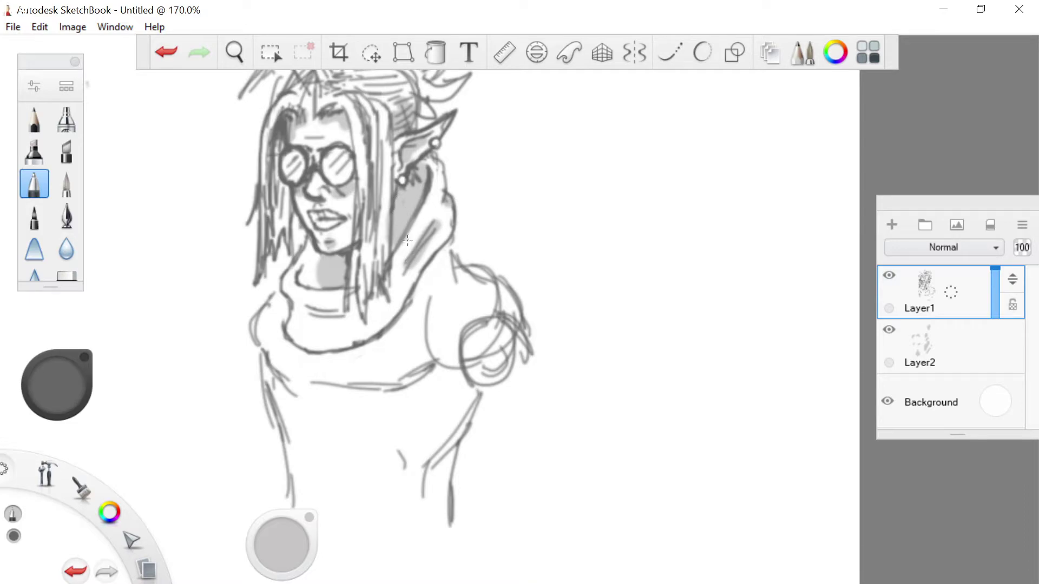
{"action": "mouse_move", "coordinate": [433, 261]}
{"action": "left_mouse_down"}
{"action": "mouse_move", "coordinate": [474, 294]}
{"action": "mouse_move", "coordinate": [513, 305]}
{"action": "mouse_move", "coordinate": [538, 344]}
{"action": "left_mouse_up"}
{"action": "mouse_move", "coordinate": [500, 306]}
{"action": "left_mouse_down"}
{"action": "mouse_move", "coordinate": [541, 359]}
{"action": "mouse_move", "coordinate": [542, 390]}
{"action": "left_mouse_up"}
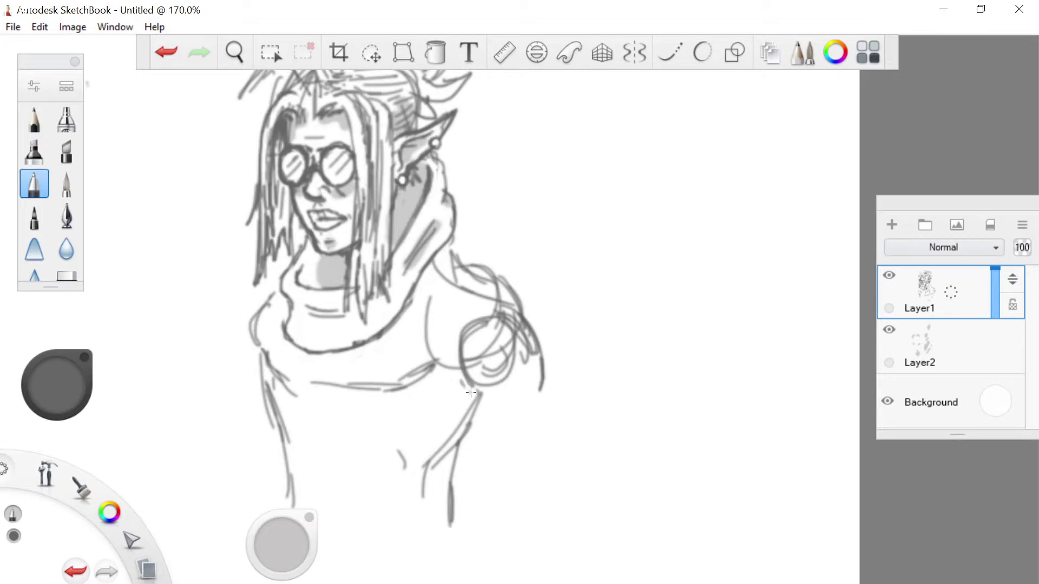
Draw the outer and inner lines of the near upper arm and the outer line of the far arm.
{"action": "mouse_move", "coordinate": [508, 355]}
{"action": "left_mouse_down"}
{"action": "mouse_move", "coordinate": [536, 354]}
{"action": "mouse_move", "coordinate": [462, 347]}
{"action": "mouse_move", "coordinate": [474, 381]}
{"action": "mouse_move", "coordinate": [536, 399]}
{"action": "mouse_move", "coordinate": [533, 517]}
{"action": "left_mouse_up"}
{"action": "left_click_drag", "start_coordinate": [465, 405], "coordinate": [483, 498]}
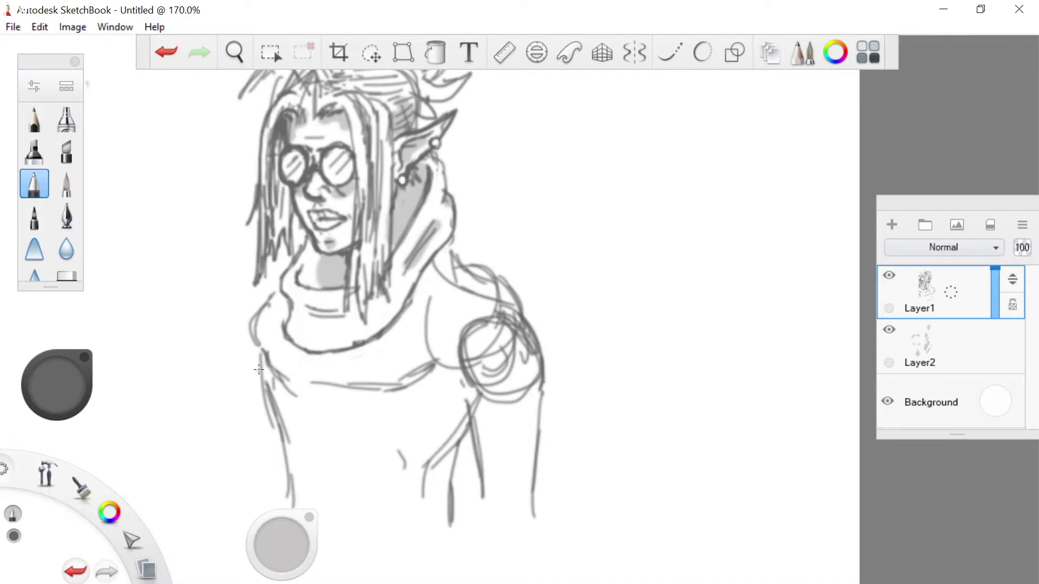
{"action": "mouse_move", "coordinate": [259, 351]}
{"action": "left_mouse_down"}
{"action": "mouse_move", "coordinate": [243, 469]}
{"action": "mouse_move", "coordinate": [249, 373]}
{"action": "left_mouse_up"}
Extend both sides of the torso down through the waist to the hips.
{"action": "scroll", "coordinate": [277, 471], "scroll_direction": "down", "scroll_amount": 5}
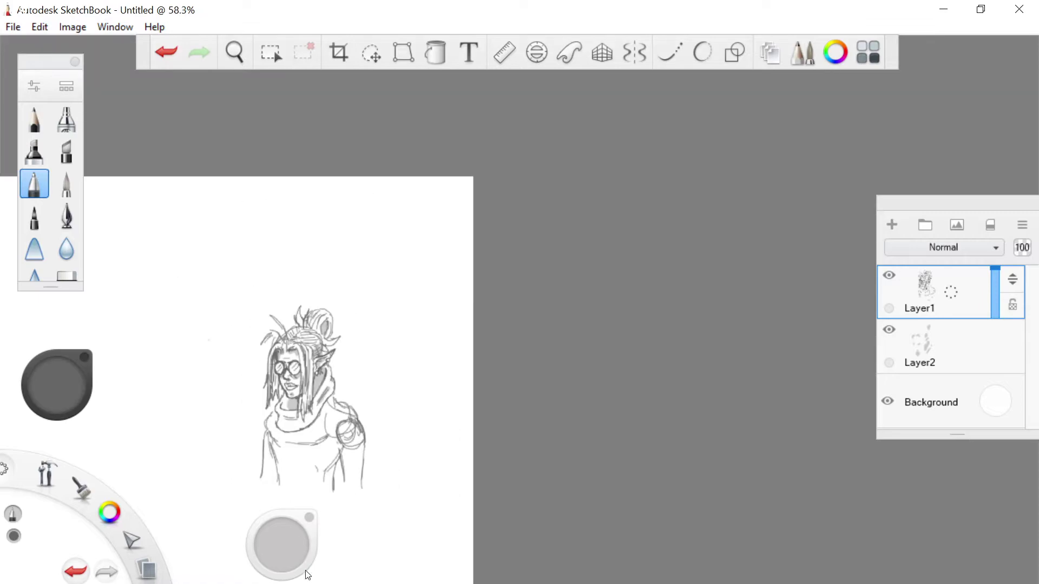
{"action": "left_click", "coordinate": [313, 578]}
{"action": "left_click_drag", "start_coordinate": [322, 580], "coordinate": [466, 379]}
{"action": "scroll", "coordinate": [466, 379], "scroll_direction": "up", "scroll_amount": 3}
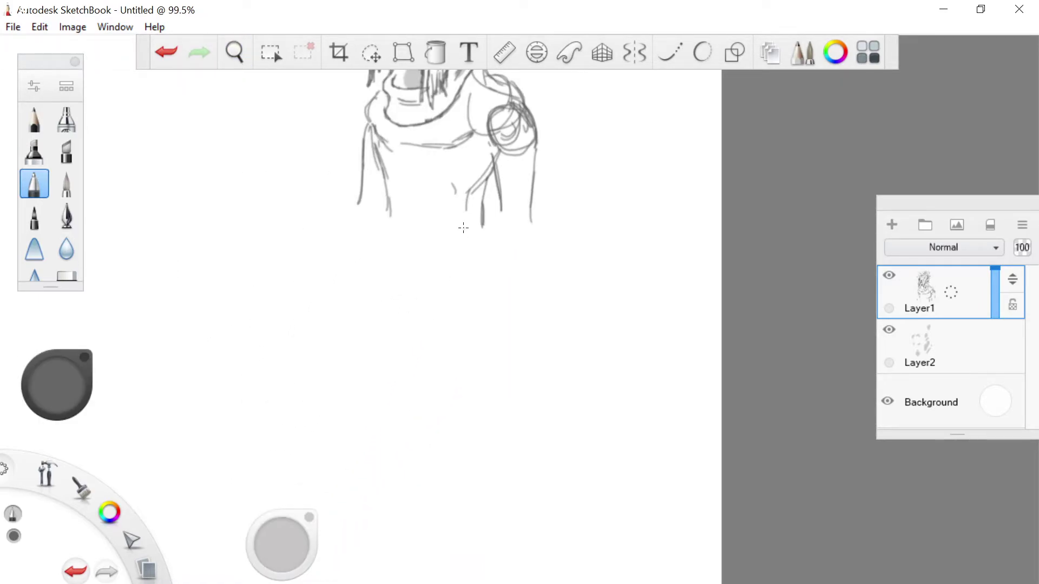
{"action": "scroll", "coordinate": [465, 217], "scroll_direction": "down", "scroll_amount": 1}
{"action": "scroll", "coordinate": [471, 98], "scroll_direction": "up", "scroll_amount": 3}
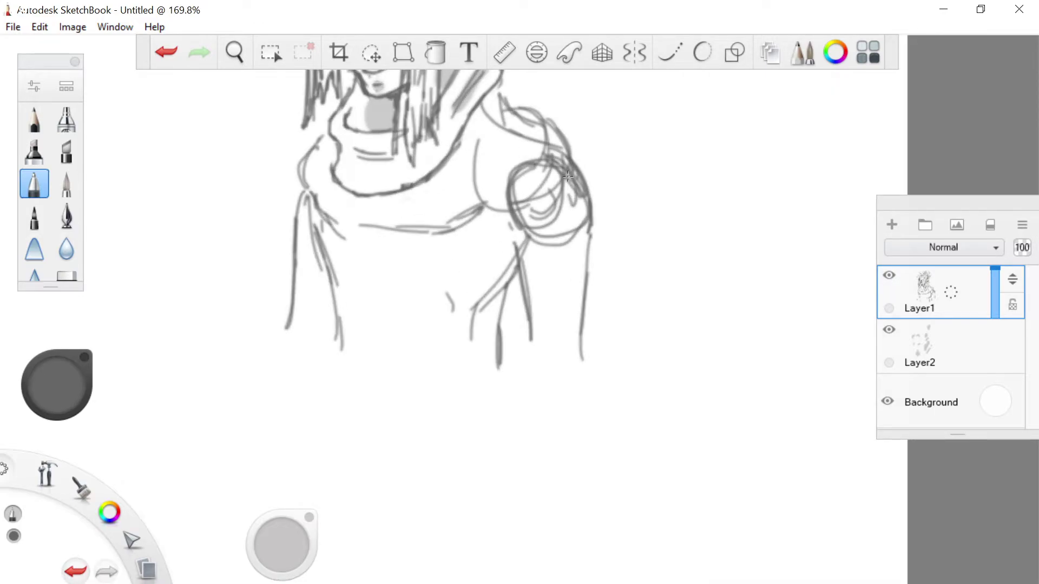
{"action": "left_click_drag", "start_coordinate": [521, 277], "coordinate": [501, 385]}
{"action": "left_click_drag", "start_coordinate": [335, 292], "coordinate": [329, 391]}
{"action": "mouse_move", "coordinate": [500, 367]}
{"action": "left_mouse_down"}
{"action": "mouse_move", "coordinate": [512, 406]}
{"action": "mouse_move", "coordinate": [464, 483]}
{"action": "left_mouse_up"}
{"action": "mouse_move", "coordinate": [332, 372]}
{"action": "left_mouse_down"}
{"action": "mouse_move", "coordinate": [321, 416]}
{"action": "mouse_move", "coordinate": [328, 457]}
{"action": "left_mouse_up"}
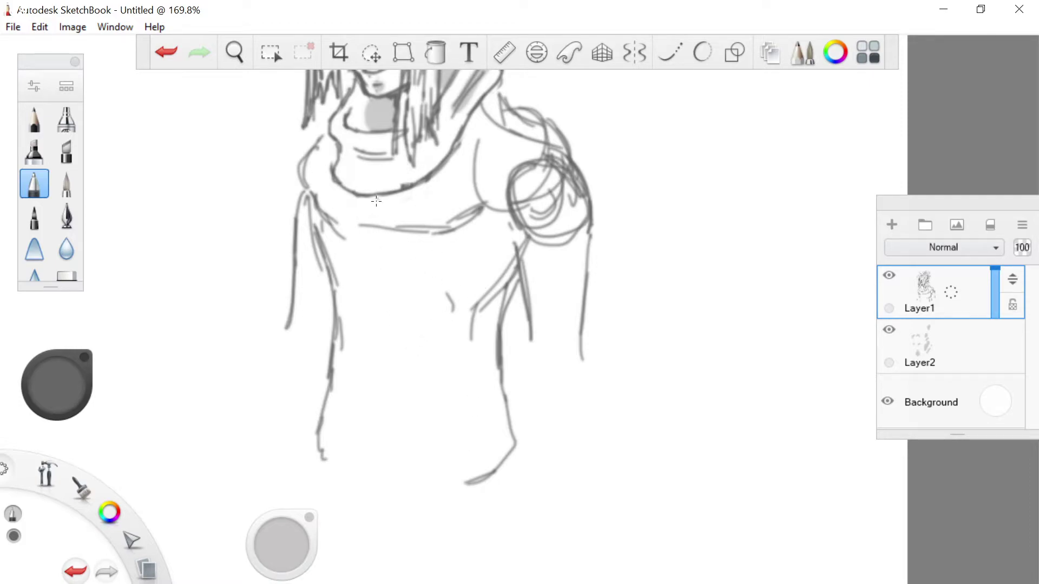
Draw a vertical centre line down the torso and undo the horizontal line across the chest.
{"action": "left_click_drag", "start_coordinate": [382, 207], "coordinate": [388, 485]}
{"action": "left_click_drag", "start_coordinate": [514, 265], "coordinate": [333, 254]}
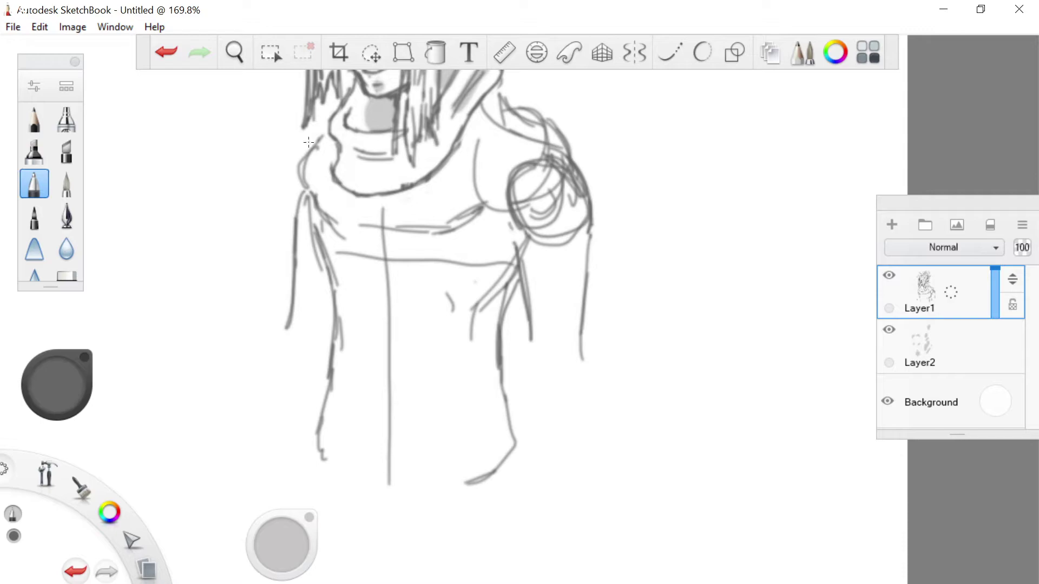
{"action": "key", "text": "ctrl+z"}
Outline a draped cape around the shoulders, curving its hem across the chest and darkening the shoulder contours.
{"action": "mouse_move", "coordinate": [562, 242]}
{"action": "left_mouse_down"}
{"action": "mouse_move", "coordinate": [392, 253]}
{"action": "mouse_move", "coordinate": [456, 247]}
{"action": "mouse_move", "coordinate": [333, 238]}
{"action": "mouse_move", "coordinate": [350, 245]}
{"action": "mouse_move", "coordinate": [285, 233]}
{"action": "mouse_move", "coordinate": [310, 226]}
{"action": "mouse_move", "coordinate": [289, 220]}
{"action": "left_mouse_up"}
{"action": "left_click_drag", "start_coordinate": [304, 180], "coordinate": [283, 225]}
{"action": "left_click_drag", "start_coordinate": [303, 174], "coordinate": [288, 217]}
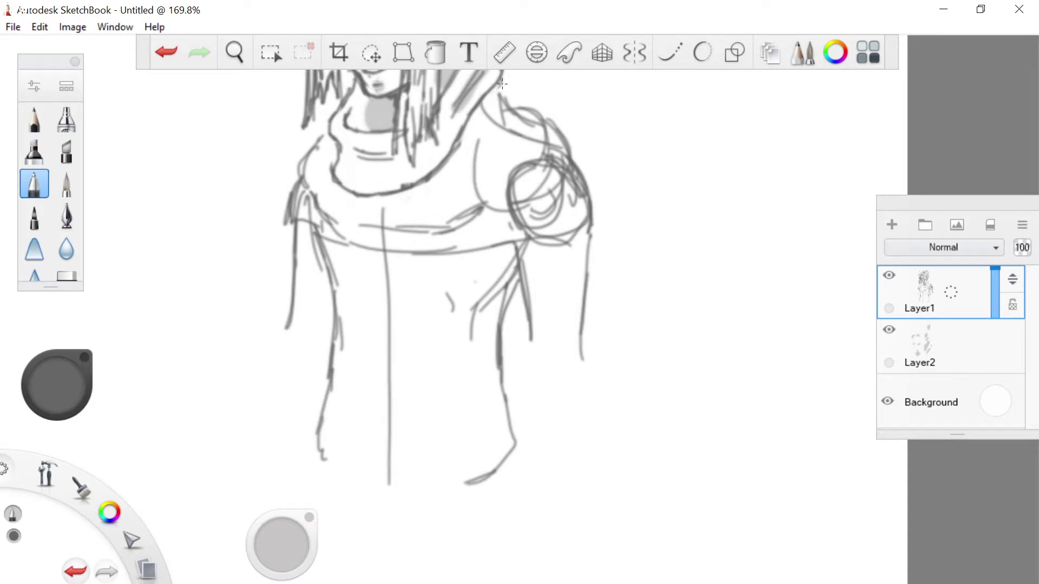
{"action": "mouse_move", "coordinate": [498, 89]}
{"action": "left_mouse_down"}
{"action": "mouse_move", "coordinate": [544, 152]}
{"action": "mouse_move", "coordinate": [573, 159]}
{"action": "mouse_move", "coordinate": [597, 198]}
{"action": "mouse_move", "coordinate": [599, 243]}
{"action": "left_mouse_up"}
{"action": "left_click_drag", "start_coordinate": [599, 208], "coordinate": [589, 245]}
{"action": "mouse_move", "coordinate": [579, 170]}
{"action": "left_mouse_down"}
{"action": "mouse_move", "coordinate": [589, 243]}
{"action": "mouse_move", "coordinate": [588, 215]}
{"action": "mouse_move", "coordinate": [592, 236]}
{"action": "mouse_move", "coordinate": [578, 244]}
{"action": "mouse_move", "coordinate": [596, 239]}
{"action": "mouse_move", "coordinate": [552, 251]}
{"action": "mouse_move", "coordinate": [445, 254]}
{"action": "mouse_move", "coordinate": [472, 247]}
{"action": "mouse_move", "coordinate": [485, 250]}
{"action": "mouse_move", "coordinate": [398, 265]}
{"action": "left_mouse_up"}
{"action": "mouse_move", "coordinate": [476, 253]}
{"action": "left_mouse_down"}
{"action": "mouse_move", "coordinate": [401, 265]}
{"action": "mouse_move", "coordinate": [352, 254]}
{"action": "mouse_move", "coordinate": [352, 240]}
{"action": "mouse_move", "coordinate": [344, 253]}
{"action": "mouse_move", "coordinate": [287, 219]}
{"action": "mouse_move", "coordinate": [300, 226]}
{"action": "mouse_move", "coordinate": [289, 204]}
{"action": "mouse_move", "coordinate": [311, 179]}
{"action": "mouse_move", "coordinate": [316, 206]}
{"action": "mouse_move", "coordinate": [306, 163]}
{"action": "left_mouse_up"}
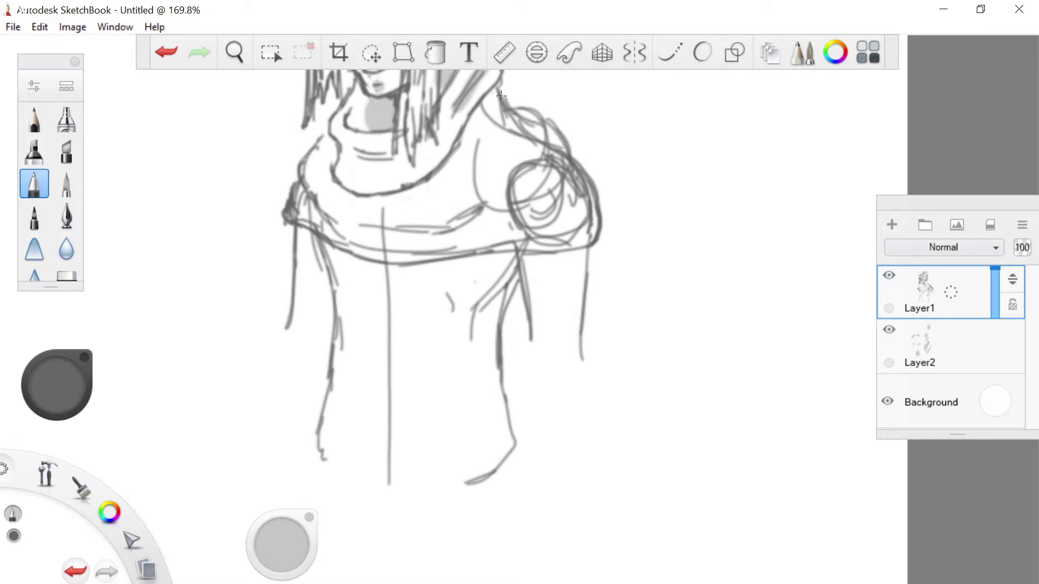
{"action": "mouse_move", "coordinate": [501, 90]}
{"action": "left_mouse_down"}
{"action": "mouse_move", "coordinate": [547, 138]}
{"action": "mouse_move", "coordinate": [536, 135]}
{"action": "mouse_move", "coordinate": [585, 166]}
{"action": "mouse_move", "coordinate": [599, 214]}
{"action": "left_mouse_up"}
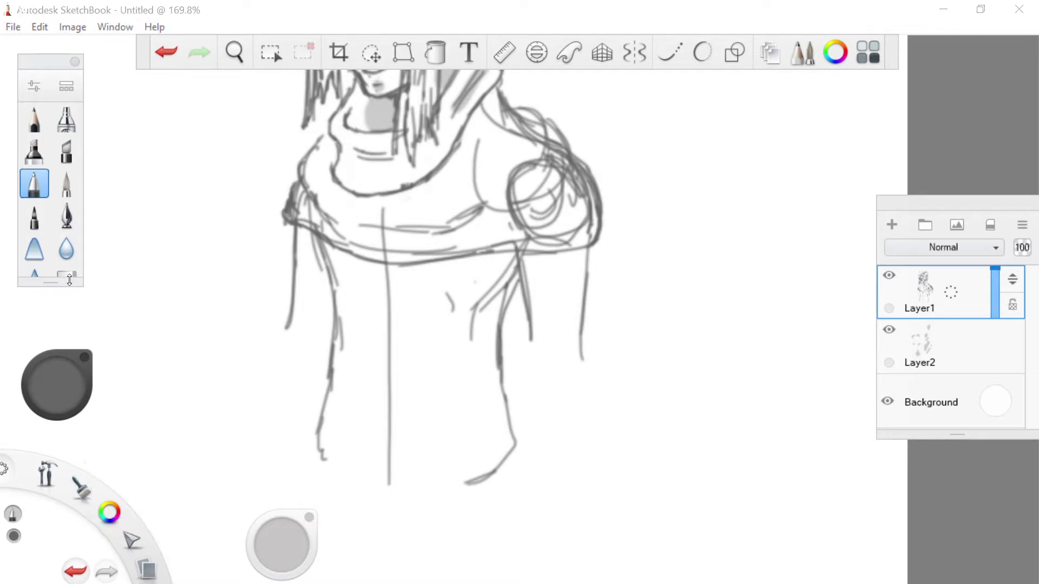
Erase the shoulder circles and other construction lines inside the cape with the eraser.
{"action": "mouse_move", "coordinate": [535, 107]}
{"action": "left_mouse_down"}
{"action": "mouse_move", "coordinate": [567, 141]}
{"action": "mouse_move", "coordinate": [548, 113]}
{"action": "mouse_move", "coordinate": [541, 125]}
{"action": "left_mouse_up"}
{"action": "key", "text": "e"}
{"action": "left_click_drag", "start_coordinate": [282, 536], "coordinate": [622, 486]}
{"action": "mouse_move", "coordinate": [529, 105]}
{"action": "left_mouse_down"}
{"action": "mouse_move", "coordinate": [522, 114]}
{"action": "mouse_move", "coordinate": [566, 142]}
{"action": "left_mouse_up"}
{"action": "mouse_move", "coordinate": [507, 187]}
{"action": "left_mouse_down"}
{"action": "mouse_move", "coordinate": [522, 214]}
{"action": "mouse_move", "coordinate": [508, 169]}
{"action": "left_mouse_up"}
{"action": "mouse_move", "coordinate": [494, 121]}
{"action": "left_mouse_down"}
{"action": "mouse_move", "coordinate": [485, 112]}
{"action": "mouse_move", "coordinate": [516, 125]}
{"action": "mouse_move", "coordinate": [502, 100]}
{"action": "left_mouse_up"}
{"action": "mouse_move", "coordinate": [551, 156]}
{"action": "left_mouse_down"}
{"action": "mouse_move", "coordinate": [587, 227]}
{"action": "mouse_move", "coordinate": [561, 223]}
{"action": "mouse_move", "coordinate": [533, 237]}
{"action": "mouse_move", "coordinate": [557, 213]}
{"action": "mouse_move", "coordinate": [564, 184]}
{"action": "left_mouse_up"}
{"action": "mouse_move", "coordinate": [479, 187]}
{"action": "left_mouse_down"}
{"action": "mouse_move", "coordinate": [484, 205]}
{"action": "mouse_move", "coordinate": [477, 145]}
{"action": "left_mouse_up"}
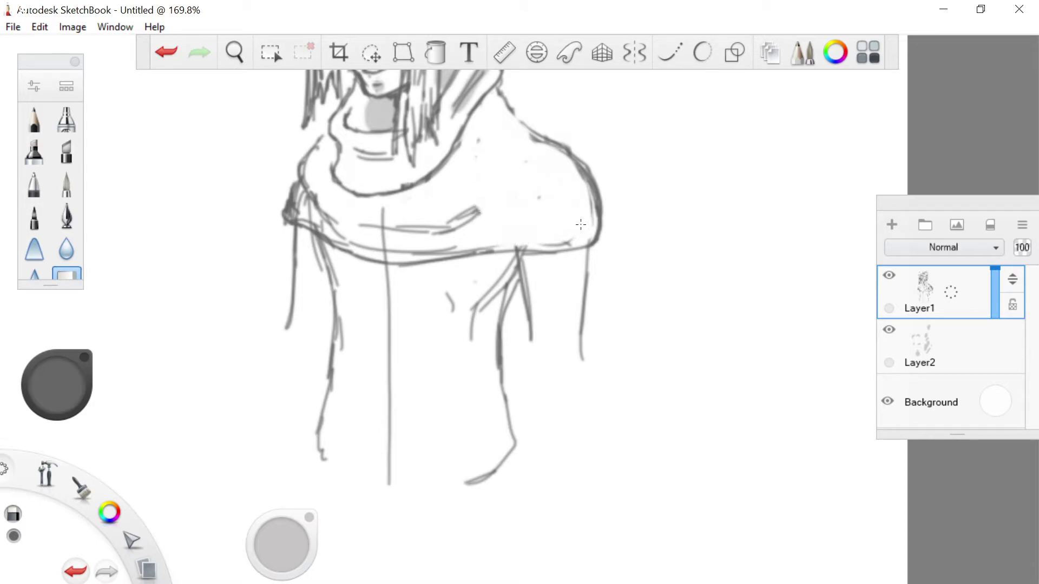
{"action": "mouse_move", "coordinate": [479, 212]}
{"action": "left_mouse_down"}
{"action": "mouse_move", "coordinate": [378, 230]}
{"action": "mouse_move", "coordinate": [306, 225]}
{"action": "mouse_move", "coordinate": [338, 213]}
{"action": "mouse_move", "coordinate": [325, 205]}
{"action": "mouse_move", "coordinate": [339, 230]}
{"action": "mouse_move", "coordinate": [458, 250]}
{"action": "left_mouse_up"}
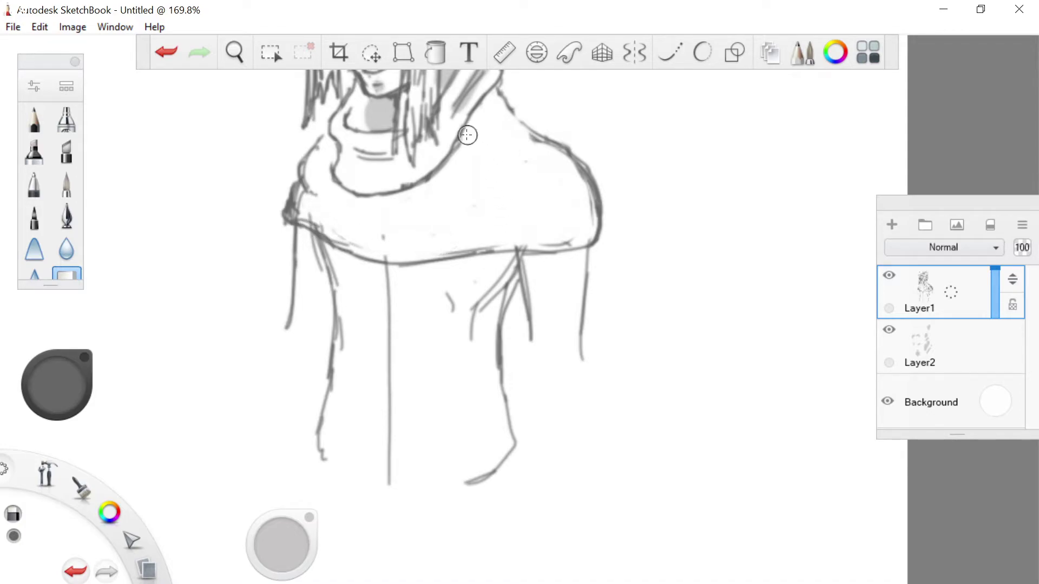
Draw curved fabric folds across the cape from the neck and near shoulder toward the chest.
{"action": "left_click", "coordinate": [34, 185]}
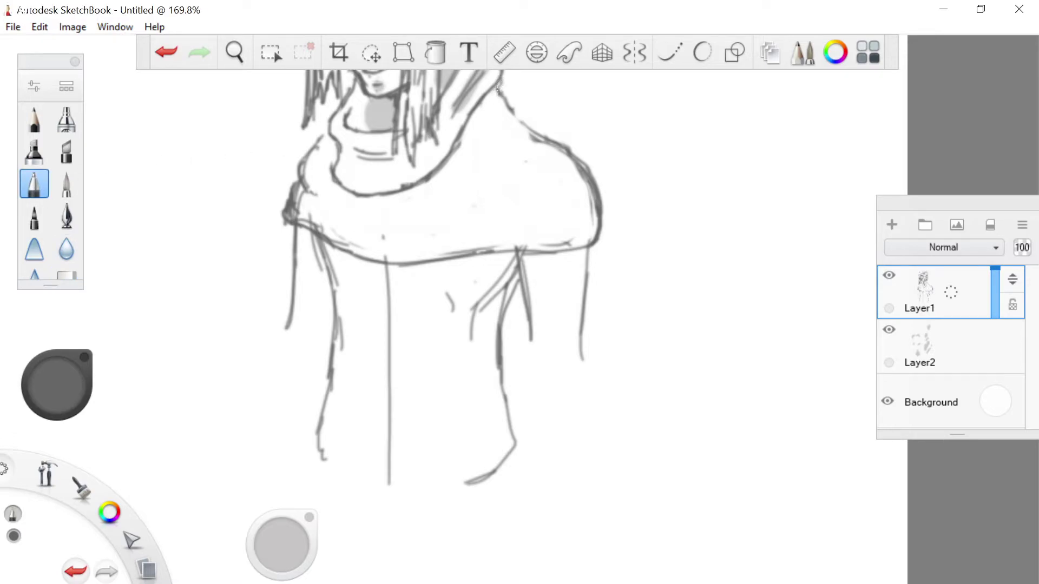
{"action": "mouse_move", "coordinate": [499, 85]}
{"action": "left_mouse_down"}
{"action": "mouse_move", "coordinate": [494, 121]}
{"action": "mouse_move", "coordinate": [465, 157]}
{"action": "left_mouse_up"}
{"action": "mouse_move", "coordinate": [505, 85]}
{"action": "left_mouse_down"}
{"action": "mouse_move", "coordinate": [497, 112]}
{"action": "mouse_move", "coordinate": [542, 133]}
{"action": "mouse_move", "coordinate": [508, 103]}
{"action": "mouse_move", "coordinate": [483, 178]}
{"action": "left_mouse_up"}
{"action": "mouse_move", "coordinate": [538, 143]}
{"action": "left_mouse_down"}
{"action": "mouse_move", "coordinate": [484, 198]}
{"action": "mouse_move", "coordinate": [388, 227]}
{"action": "mouse_move", "coordinate": [541, 220]}
{"action": "left_mouse_up"}
{"action": "mouse_move", "coordinate": [578, 157]}
{"action": "left_mouse_down"}
{"action": "mouse_move", "coordinate": [603, 197]}
{"action": "mouse_move", "coordinate": [562, 219]}
{"action": "left_mouse_up"}
{"action": "left_click_drag", "start_coordinate": [600, 173], "coordinate": [597, 205]}
Erase the cape's squared corner and lower folds at the near shoulder, and redraw the hem as a diagonal curve.
{"action": "left_click", "coordinate": [64, 275]}
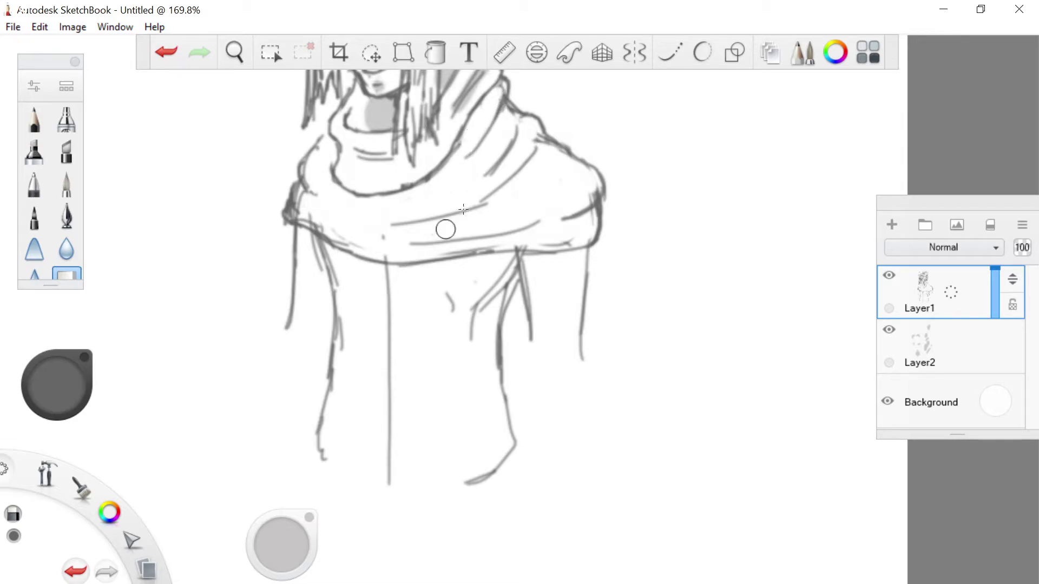
{"action": "mouse_move", "coordinate": [551, 215]}
{"action": "left_mouse_down"}
{"action": "mouse_move", "coordinate": [535, 234]}
{"action": "mouse_move", "coordinate": [590, 245]}
{"action": "mouse_move", "coordinate": [598, 232]}
{"action": "mouse_move", "coordinate": [585, 202]}
{"action": "left_mouse_up"}
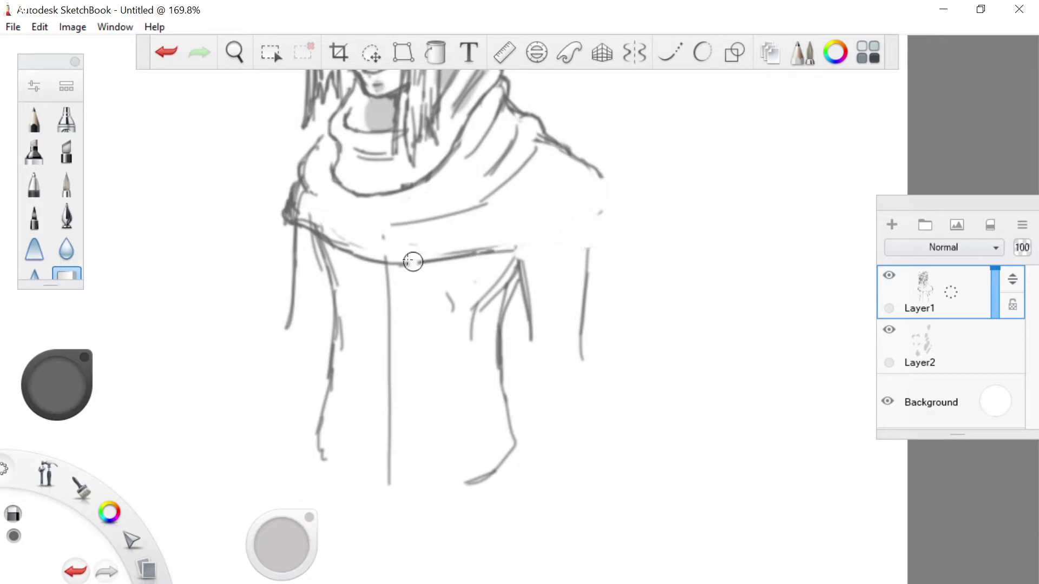
{"action": "left_click", "coordinate": [34, 184]}
{"action": "mouse_move", "coordinate": [599, 173]}
{"action": "left_mouse_down"}
{"action": "mouse_move", "coordinate": [595, 194]}
{"action": "mouse_move", "coordinate": [495, 250]}
{"action": "left_mouse_up"}
{"action": "mouse_move", "coordinate": [543, 227]}
{"action": "left_mouse_down"}
{"action": "mouse_move", "coordinate": [456, 261]}
{"action": "mouse_move", "coordinate": [407, 262]}
{"action": "left_mouse_up"}
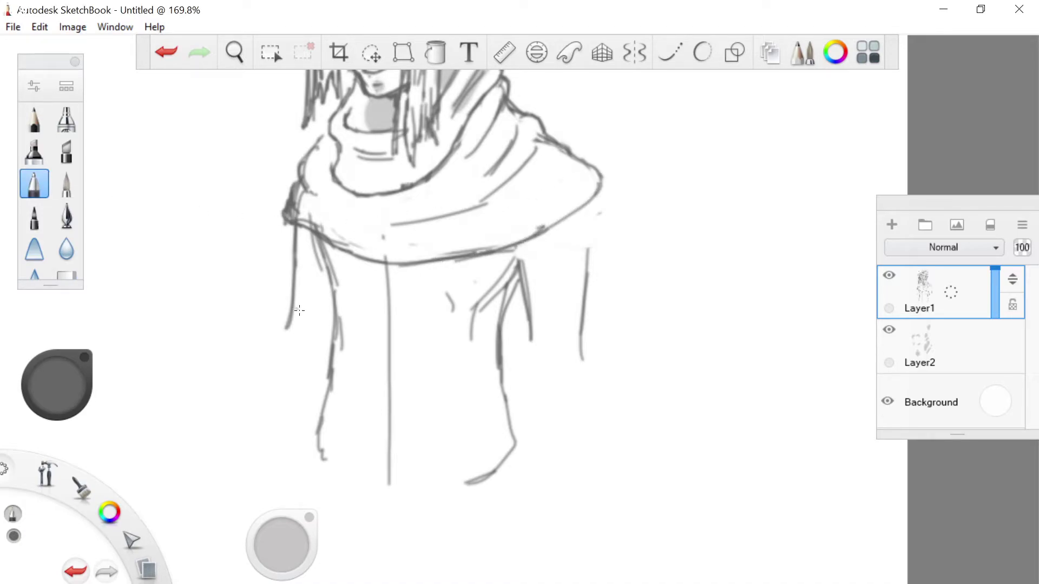
Clean up and redraw the cape's edge at the far shoulder, and add fold lines above the near hem.
{"action": "left_click", "coordinate": [63, 275]}
{"action": "left_click_drag", "start_coordinate": [279, 217], "coordinate": [299, 226]}
{"action": "left_click", "coordinate": [34, 184]}
{"action": "mouse_move", "coordinate": [321, 233]}
{"action": "left_mouse_down"}
{"action": "mouse_move", "coordinate": [287, 204]}
{"action": "mouse_move", "coordinate": [314, 193]}
{"action": "left_mouse_up"}
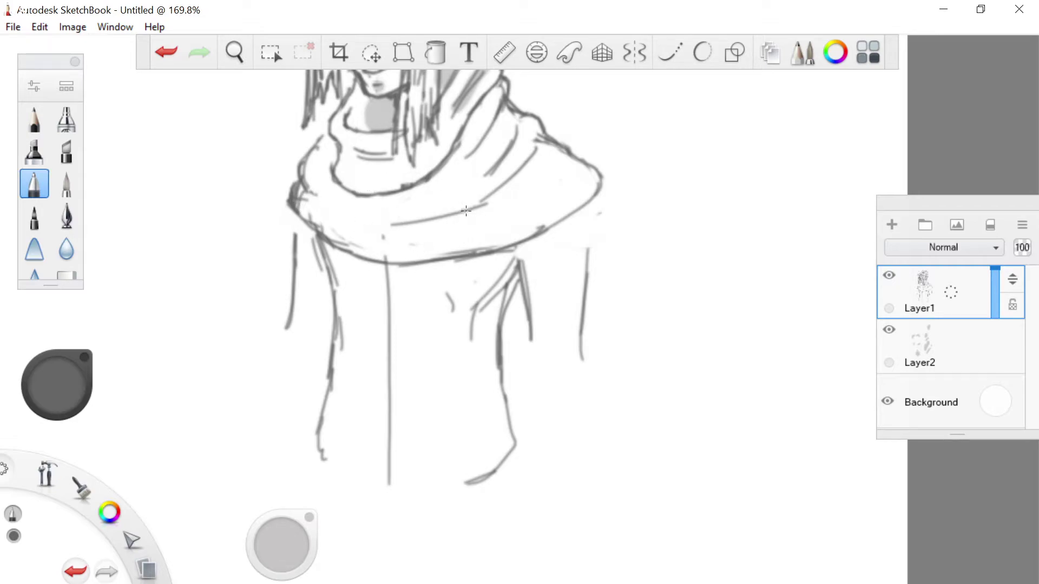
{"action": "mouse_move", "coordinate": [425, 233]}
{"action": "left_mouse_down"}
{"action": "mouse_move", "coordinate": [547, 188]}
{"action": "mouse_move", "coordinate": [470, 231]}
{"action": "left_mouse_up"}
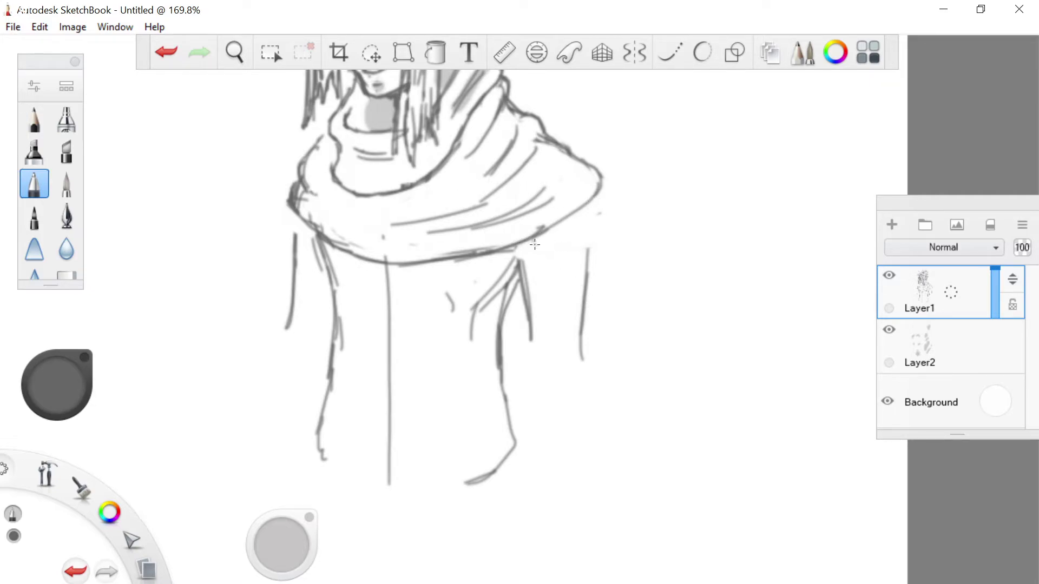
Outline a short sleeve with a doubled hem below the cape on the near upper arm.
{"action": "left_click_drag", "start_coordinate": [592, 198], "coordinate": [602, 252]}
{"action": "mouse_move", "coordinate": [598, 216]}
{"action": "left_mouse_down"}
{"action": "mouse_move", "coordinate": [604, 256]}
{"action": "mouse_move", "coordinate": [599, 247]}
{"action": "mouse_move", "coordinate": [543, 272]}
{"action": "mouse_move", "coordinate": [606, 260]}
{"action": "mouse_move", "coordinate": [598, 205]}
{"action": "left_mouse_up"}
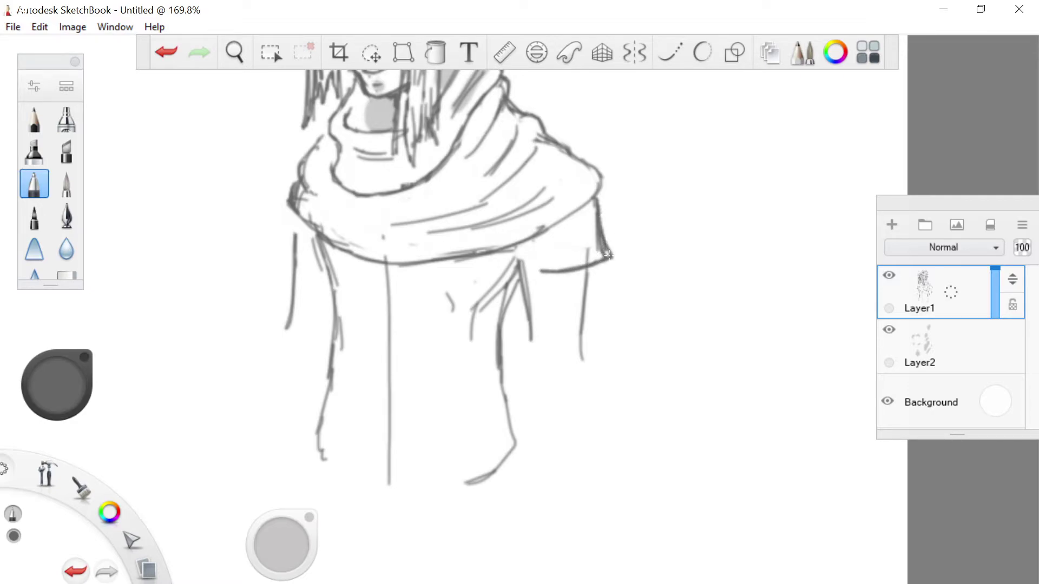
{"action": "mouse_move", "coordinate": [538, 270]}
{"action": "left_mouse_down"}
{"action": "mouse_move", "coordinate": [605, 251]}
{"action": "mouse_move", "coordinate": [548, 264]}
{"action": "mouse_move", "coordinate": [588, 230]}
{"action": "mouse_move", "coordinate": [547, 264]}
{"action": "mouse_move", "coordinate": [533, 236]}
{"action": "left_mouse_up"}
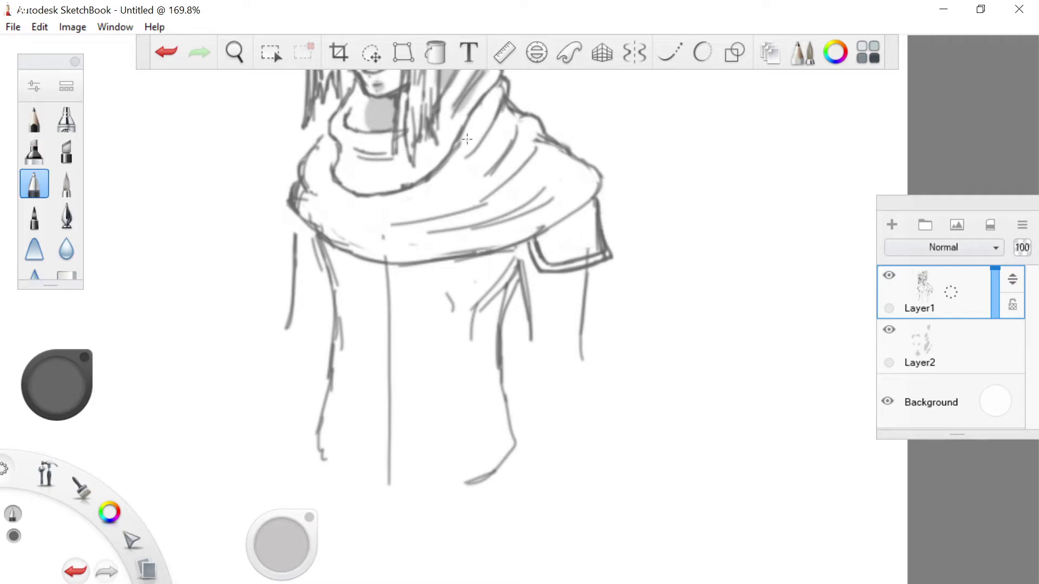
Connect the far arm to the cape, darken the near armpit, and fill the short sleeve with crosshatching.
{"action": "left_click_drag", "start_coordinate": [308, 225], "coordinate": [290, 209]}
{"action": "left_click_drag", "start_coordinate": [535, 267], "coordinate": [520, 264]}
{"action": "left_click_drag", "start_coordinate": [602, 238], "coordinate": [589, 253]}
{"action": "mouse_move", "coordinate": [600, 234]}
{"action": "left_mouse_down"}
{"action": "mouse_move", "coordinate": [580, 260]}
{"action": "mouse_move", "coordinate": [555, 266]}
{"action": "left_mouse_up"}
{"action": "mouse_move", "coordinate": [600, 211]}
{"action": "left_mouse_down"}
{"action": "mouse_move", "coordinate": [542, 266]}
{"action": "mouse_move", "coordinate": [543, 254]}
{"action": "left_mouse_up"}
{"action": "left_click_drag", "start_coordinate": [599, 201], "coordinate": [540, 253]}
{"action": "mouse_move", "coordinate": [571, 216]}
{"action": "left_mouse_down"}
{"action": "mouse_move", "coordinate": [532, 253]}
{"action": "mouse_move", "coordinate": [596, 225]}
{"action": "mouse_move", "coordinate": [598, 248]}
{"action": "mouse_move", "coordinate": [574, 259]}
{"action": "left_mouse_up"}
{"action": "left_click_drag", "start_coordinate": [548, 236], "coordinate": [560, 265]}
{"action": "mouse_move", "coordinate": [537, 238]}
{"action": "left_mouse_down"}
{"action": "mouse_move", "coordinate": [552, 268]}
{"action": "mouse_move", "coordinate": [544, 250]}
{"action": "left_mouse_up"}
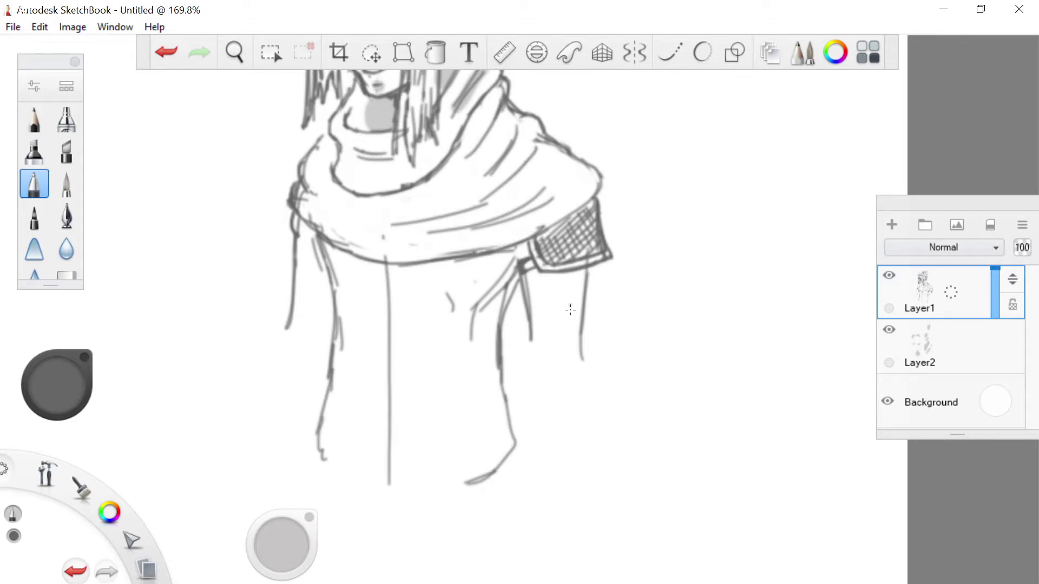
Draw the inner and outer edges of the near upper arm from the short sleeve down toward the elbow.
{"action": "left_click_drag", "start_coordinate": [518, 277], "coordinate": [526, 346]}
{"action": "left_click_drag", "start_coordinate": [513, 254], "coordinate": [515, 264]}
{"action": "left_click_drag", "start_coordinate": [589, 269], "coordinate": [594, 368]}
{"action": "left_click_drag", "start_coordinate": [594, 326], "coordinate": [598, 382]}
{"action": "left_click_drag", "start_coordinate": [526, 330], "coordinate": [523, 383]}
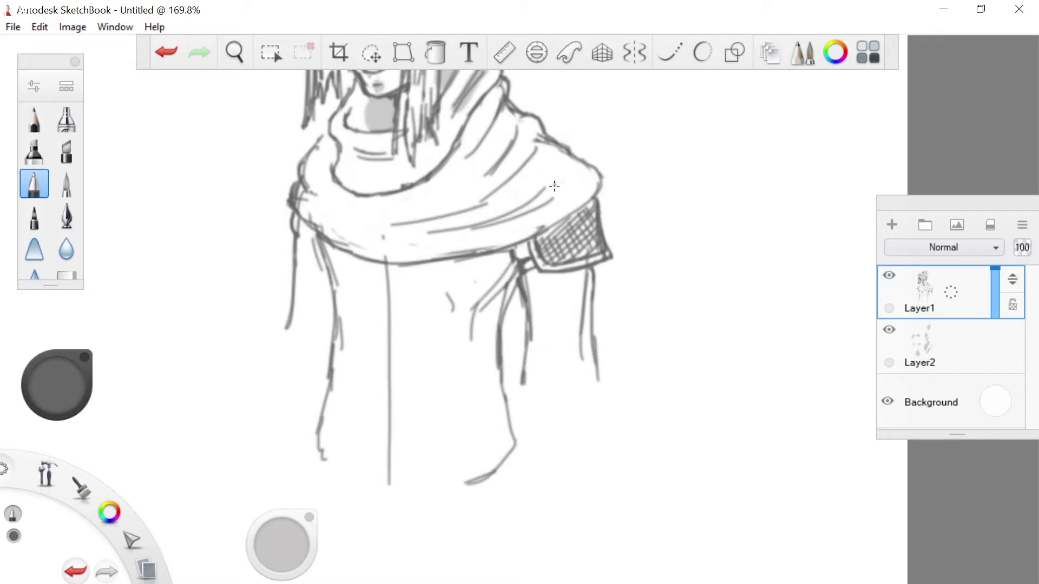
{"action": "left_click_drag", "start_coordinate": [562, 380], "coordinate": [563, 388]}
Add a new layer and sketch light grey shoulder joints, the near arm's bone line, elbow, wrist and a simple hand.
{"action": "scroll", "coordinate": [460, 264], "scroll_direction": "down", "scroll_amount": 6}
{"action": "scroll", "coordinate": [426, 213], "scroll_direction": "up", "scroll_amount": 2}
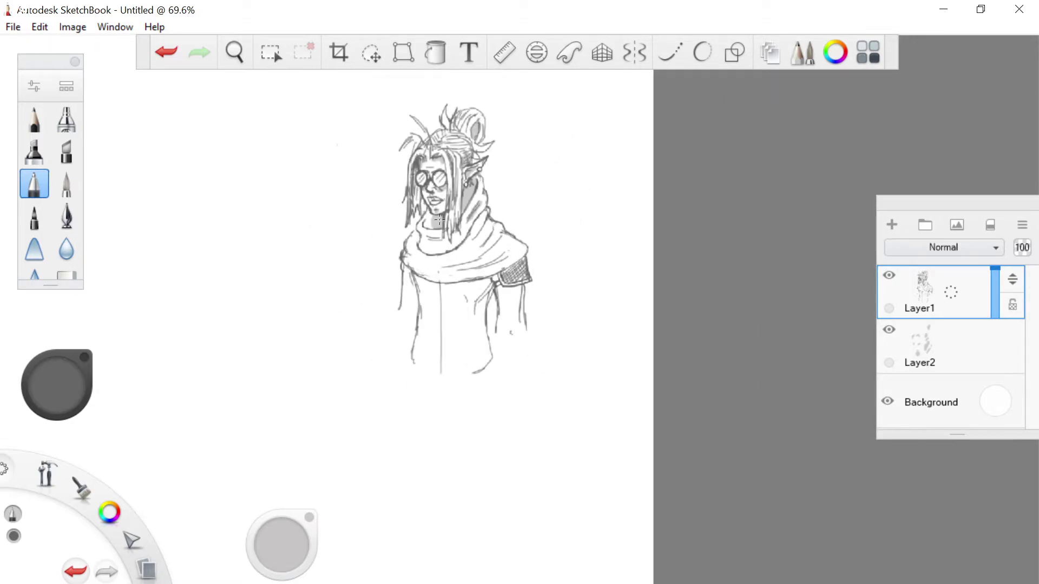
{"action": "left_click", "coordinate": [892, 225]}
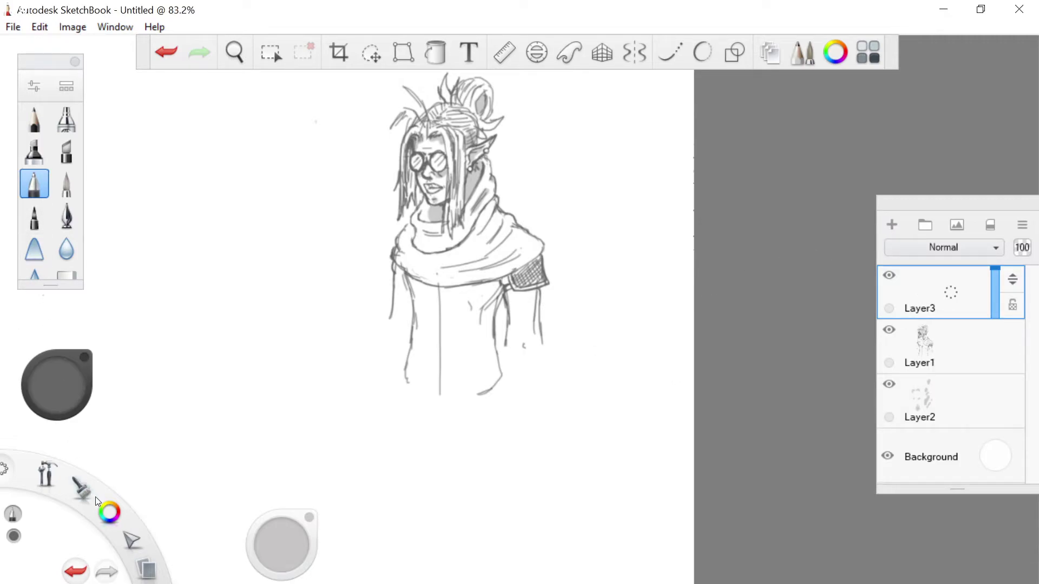
{"action": "left_click", "coordinate": [108, 510]}
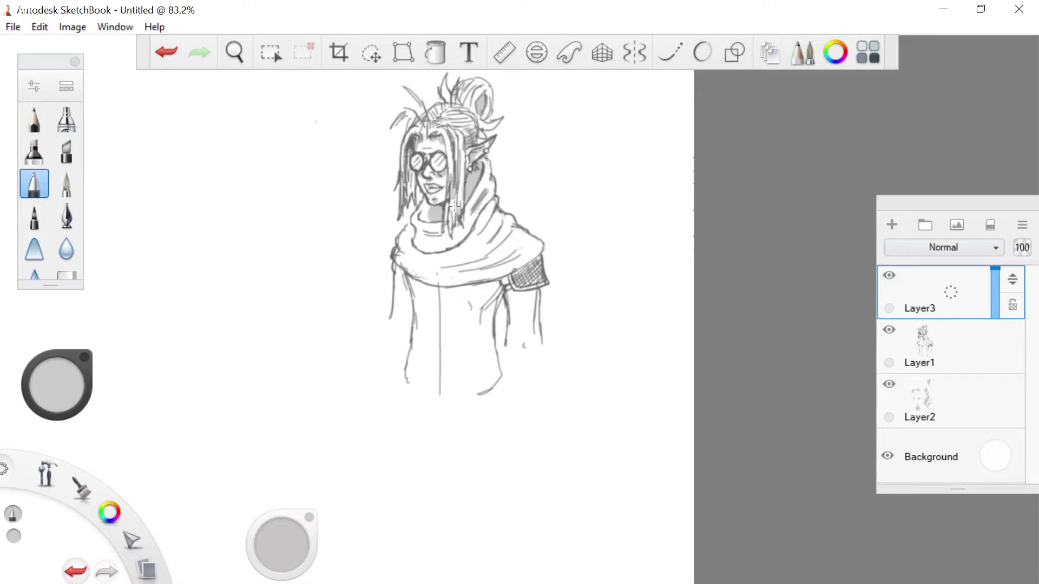
{"action": "mouse_move", "coordinate": [463, 199]}
{"action": "left_mouse_down"}
{"action": "mouse_move", "coordinate": [503, 241]}
{"action": "mouse_move", "coordinate": [447, 239]}
{"action": "mouse_move", "coordinate": [443, 214]}
{"action": "mouse_move", "coordinate": [402, 257]}
{"action": "left_mouse_up"}
{"action": "mouse_move", "coordinate": [520, 258]}
{"action": "left_mouse_down"}
{"action": "mouse_move", "coordinate": [512, 244]}
{"action": "mouse_move", "coordinate": [521, 245]}
{"action": "left_mouse_up"}
{"action": "left_click_drag", "start_coordinate": [520, 290], "coordinate": [528, 412]}
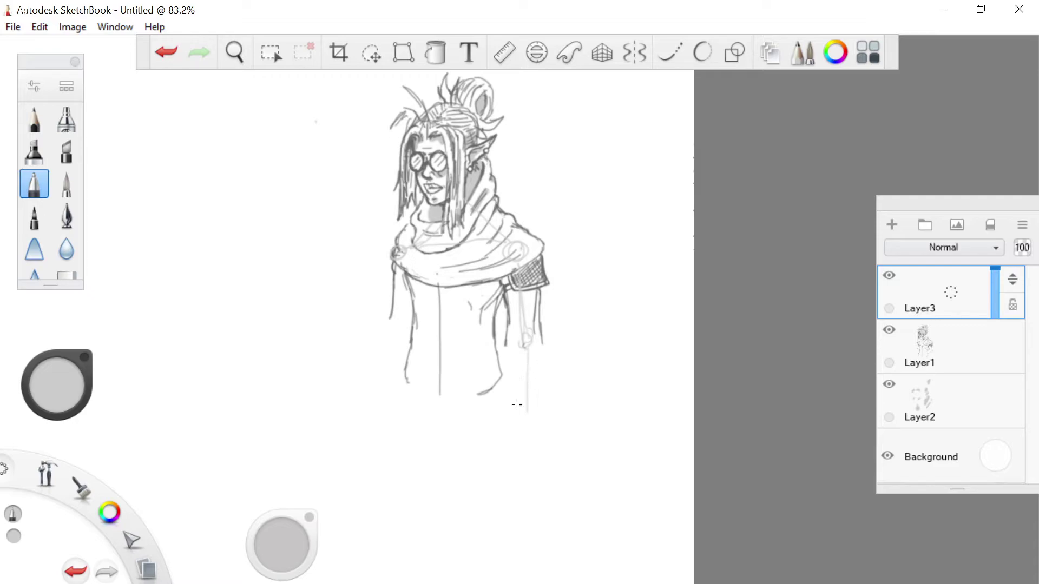
{"action": "mouse_move", "coordinate": [526, 368]}
{"action": "left_mouse_down"}
{"action": "mouse_move", "coordinate": [530, 446]}
{"action": "mouse_move", "coordinate": [527, 436]}
{"action": "mouse_move", "coordinate": [547, 477]}
{"action": "mouse_move", "coordinate": [514, 485]}
{"action": "left_mouse_up"}
{"action": "left_click_drag", "start_coordinate": [528, 443], "coordinate": [509, 484]}
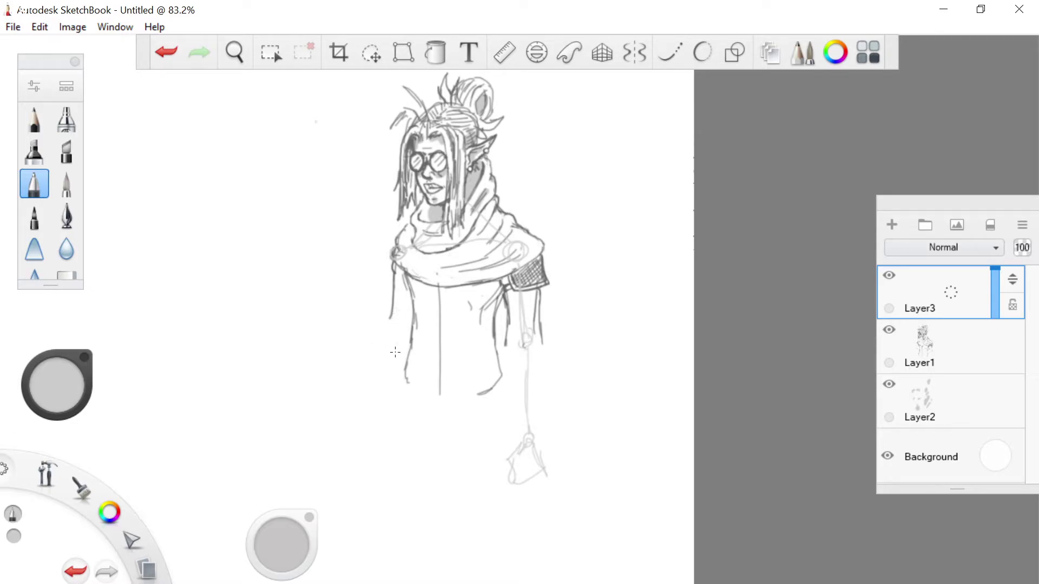
Sketch the far arm's construction, bent at the elbow and crossing the waist with its hand gripping the near arm.
{"action": "left_click_drag", "start_coordinate": [406, 308], "coordinate": [419, 326]}
{"action": "mouse_move", "coordinate": [392, 272]}
{"action": "left_mouse_down"}
{"action": "mouse_move", "coordinate": [396, 316]}
{"action": "mouse_move", "coordinate": [393, 272]}
{"action": "left_mouse_up"}
{"action": "left_click_drag", "start_coordinate": [398, 316], "coordinate": [396, 275]}
{"action": "mouse_move", "coordinate": [402, 310]}
{"action": "left_mouse_down"}
{"action": "mouse_move", "coordinate": [399, 325]}
{"action": "mouse_move", "coordinate": [537, 331]}
{"action": "mouse_move", "coordinate": [544, 350]}
{"action": "mouse_move", "coordinate": [546, 333]}
{"action": "mouse_move", "coordinate": [514, 320]}
{"action": "left_mouse_up"}
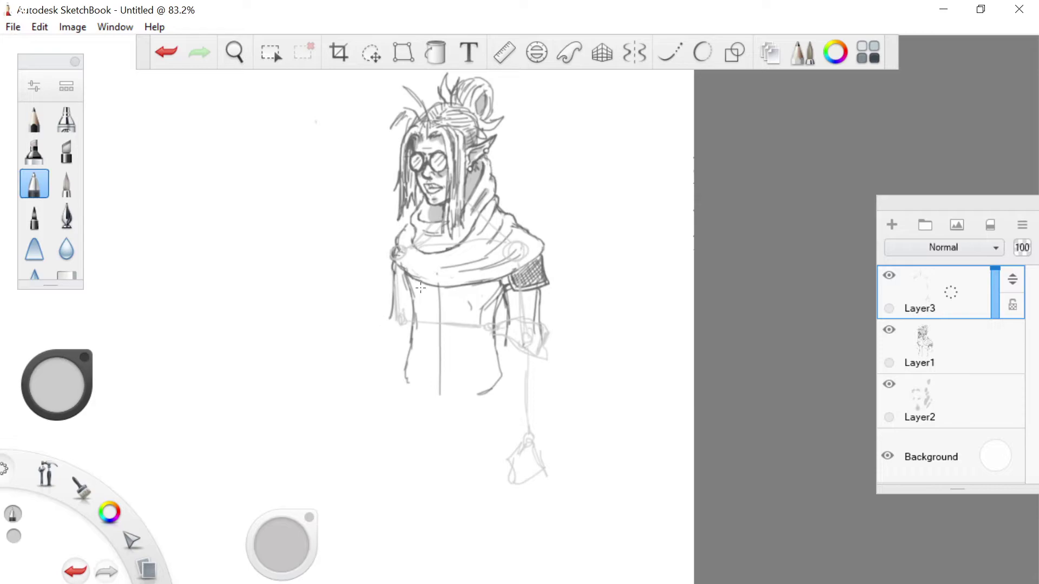
{"action": "left_click_drag", "start_coordinate": [389, 306], "coordinate": [382, 334]}
Make Layer1 active and switch the drawing colour back to dark grey.
{"action": "left_click", "coordinate": [950, 346]}
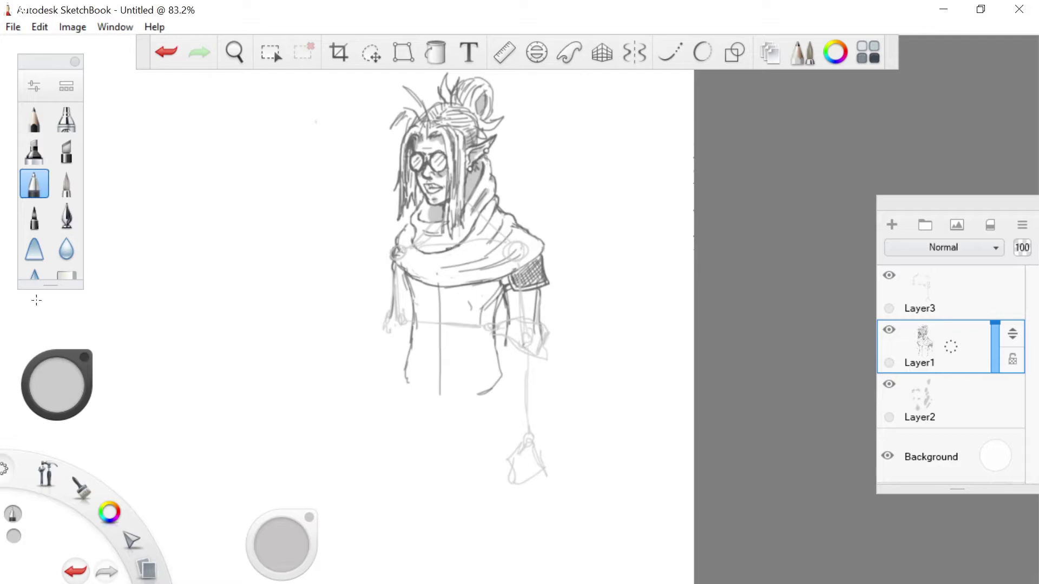
{"action": "left_click_drag", "start_coordinate": [109, 516], "coordinate": [141, 483]}
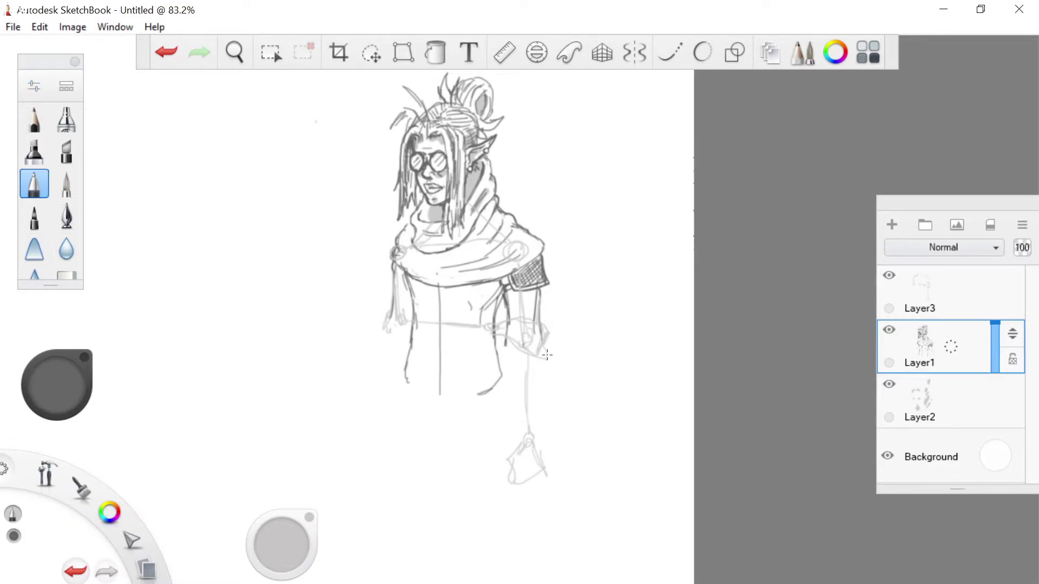
{"action": "scroll", "coordinate": [487, 228], "scroll_direction": "up", "scroll_amount": 2}
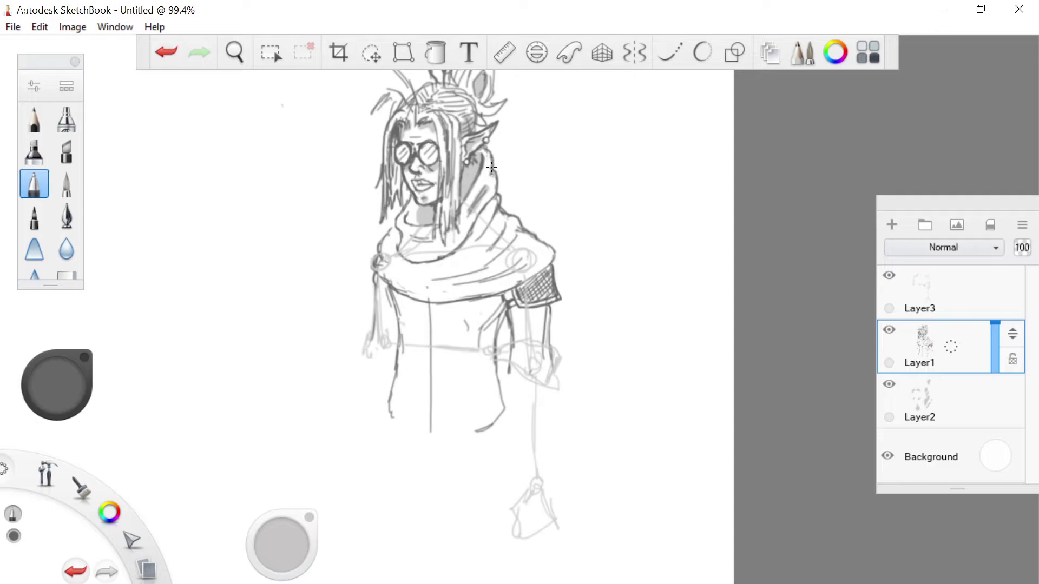
Try a large rounded outline behind the character's back, running from the collar down to waist level.
{"action": "mouse_move", "coordinate": [508, 175]}
{"action": "left_mouse_down"}
{"action": "mouse_move", "coordinate": [587, 208]}
{"action": "mouse_move", "coordinate": [594, 250]}
{"action": "left_mouse_up"}
{"action": "left_click_drag", "start_coordinate": [581, 201], "coordinate": [598, 273]}
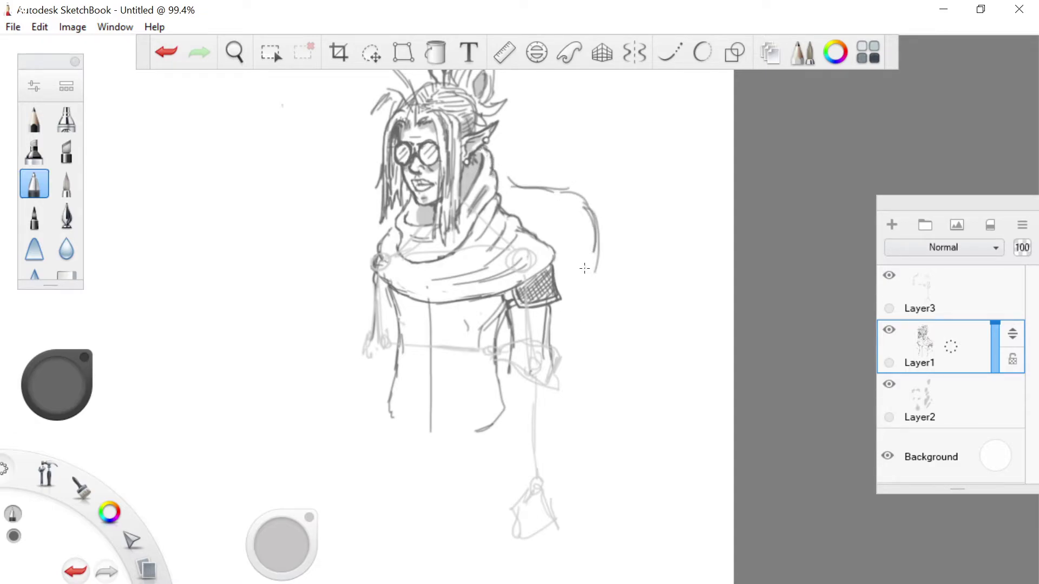
{"action": "left_click_drag", "start_coordinate": [519, 180], "coordinate": [497, 191]}
{"action": "mouse_move", "coordinate": [594, 266]}
{"action": "left_mouse_down"}
{"action": "mouse_move", "coordinate": [583, 287]}
{"action": "mouse_move", "coordinate": [584, 384]}
{"action": "mouse_move", "coordinate": [584, 359]}
{"action": "left_mouse_up"}
{"action": "mouse_move", "coordinate": [548, 431]}
{"action": "left_mouse_down"}
{"action": "mouse_move", "coordinate": [590, 390]}
{"action": "mouse_move", "coordinate": [599, 209]}
{"action": "left_mouse_up"}
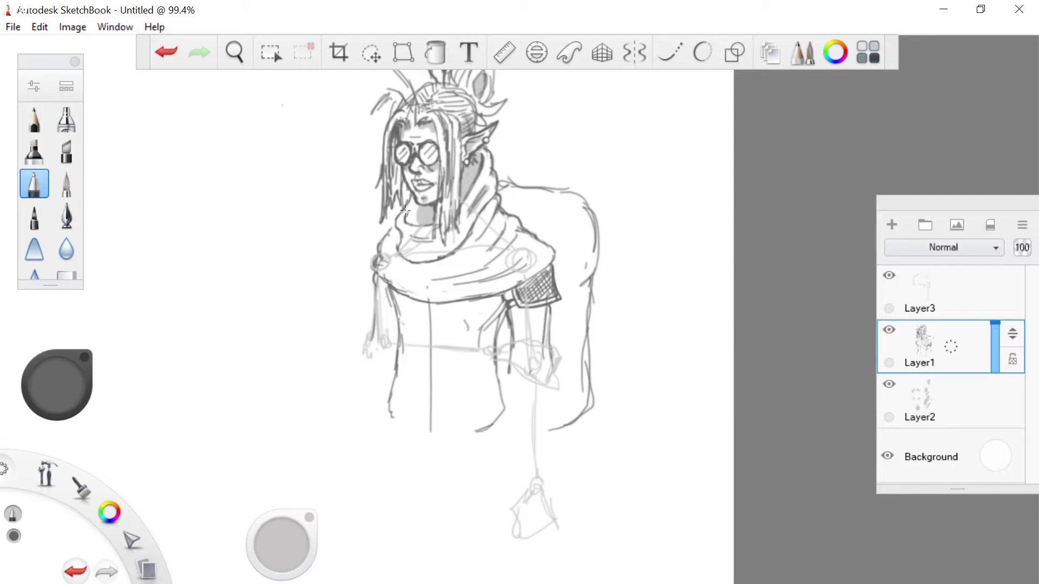
Hatch the area under the near armpit and add extra contour strokes to the shape behind the back.
{"action": "mouse_move", "coordinate": [499, 297]}
{"action": "left_mouse_down"}
{"action": "mouse_move", "coordinate": [493, 327]}
{"action": "mouse_move", "coordinate": [488, 308]}
{"action": "mouse_move", "coordinate": [501, 336]}
{"action": "mouse_move", "coordinate": [515, 326]}
{"action": "left_mouse_up"}
{"action": "mouse_move", "coordinate": [396, 295]}
{"action": "left_mouse_down"}
{"action": "mouse_move", "coordinate": [394, 314]}
{"action": "mouse_move", "coordinate": [396, 295]}
{"action": "left_mouse_up"}
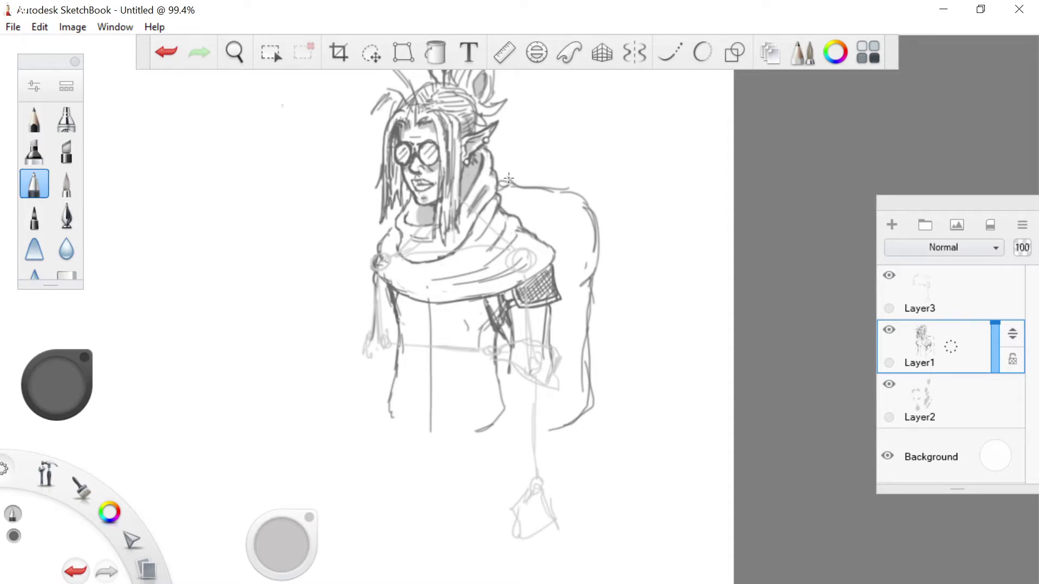
{"action": "mouse_move", "coordinate": [590, 293]}
{"action": "left_mouse_down"}
{"action": "mouse_move", "coordinate": [570, 232]}
{"action": "mouse_move", "coordinate": [579, 246]}
{"action": "left_mouse_up"}
{"action": "mouse_move", "coordinate": [582, 191]}
{"action": "left_mouse_down"}
{"action": "mouse_move", "coordinate": [573, 189]}
{"action": "mouse_move", "coordinate": [595, 223]}
{"action": "mouse_move", "coordinate": [587, 241]}
{"action": "left_mouse_up"}
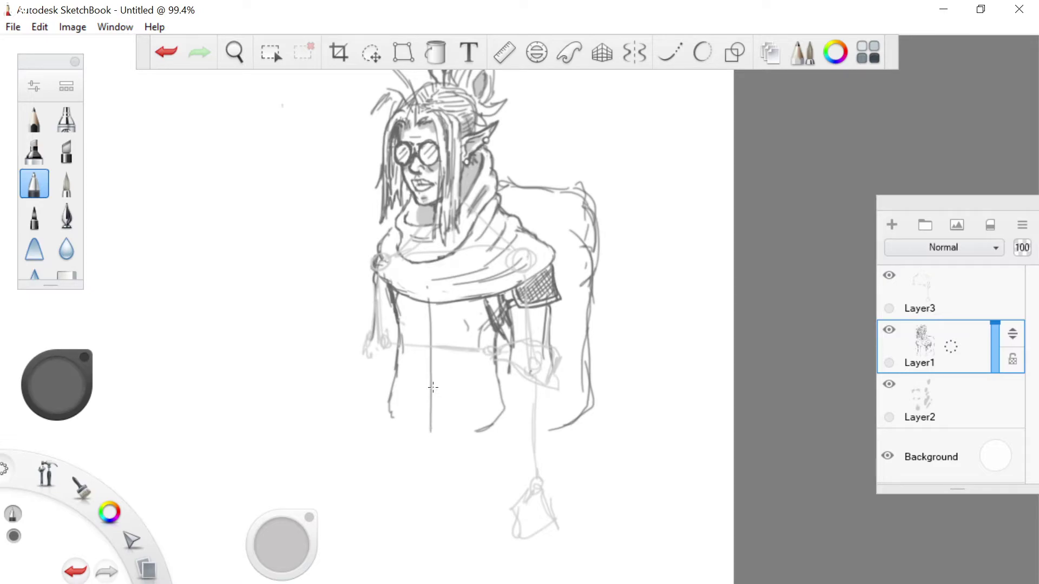
Undo all strokes of the shape behind the back and the armpit hatching.
{"action": "key", "text": "ctrl+z"}
{"action": "key", "text": "ctrl+z"}
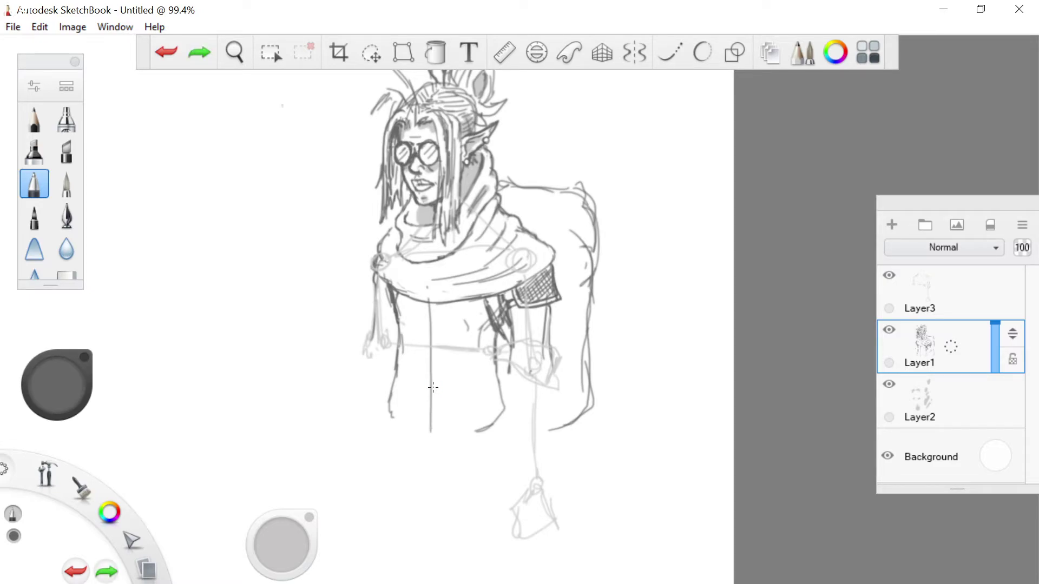
{"action": "left_click", "coordinate": [163, 54]}
{"action": "left_click", "coordinate": [166, 54]}
{"action": "left_click", "coordinate": [167, 55]}
{"action": "left_click", "coordinate": [168, 55]}
{"action": "left_click", "coordinate": [168, 54]}
{"action": "left_click", "coordinate": [170, 55]}
{"action": "left_click", "coordinate": [170, 57]}
{"action": "left_click", "coordinate": [172, 57]}
{"action": "left_click", "coordinate": [169, 55]}
{"action": "left_click", "coordinate": [167, 54]}
{"action": "left_click", "coordinate": [167, 56]}
{"action": "left_click", "coordinate": [166, 55]}
{"action": "left_click", "coordinate": [168, 57]}
{"action": "left_click", "coordinate": [168, 57]}
{"action": "left_click", "coordinate": [168, 56]}
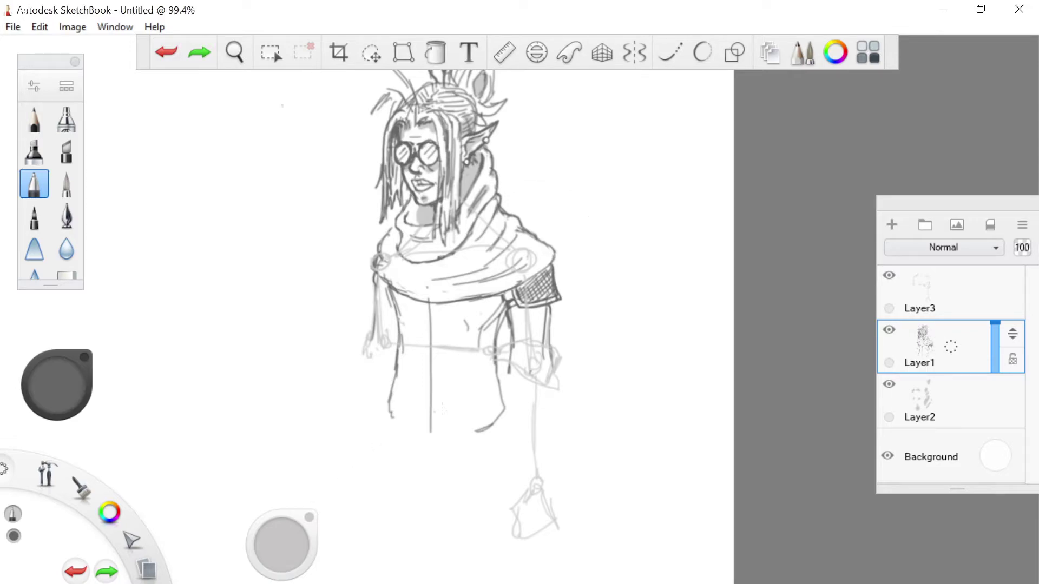
Trace the far arm's outer edge to the elbow, and begin the folded arm's wrist and back of the hand.
{"action": "scroll", "coordinate": [515, 428], "scroll_direction": "up", "scroll_amount": 5}
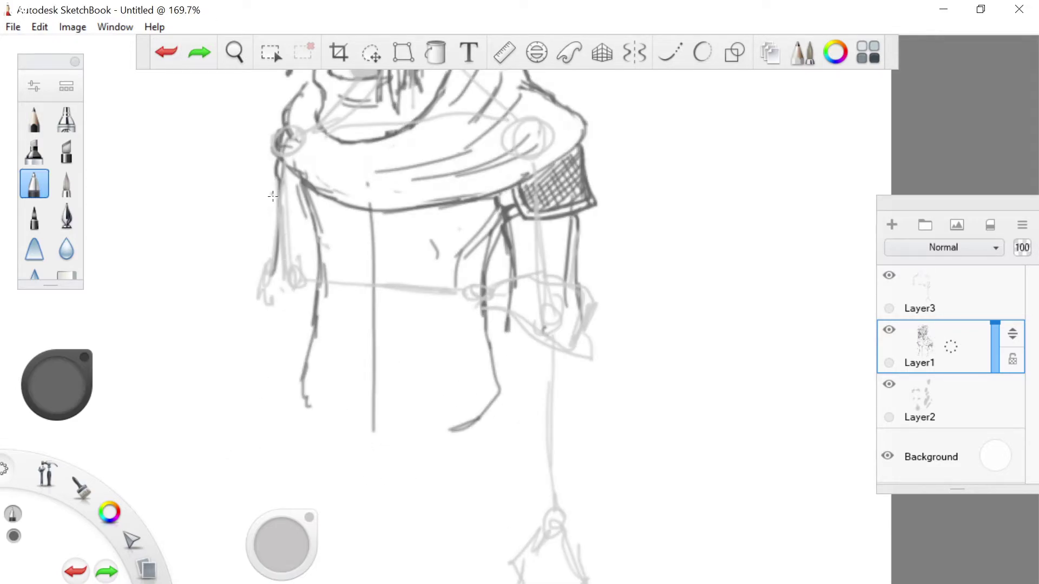
{"action": "mouse_move", "coordinate": [278, 177]}
{"action": "left_mouse_down"}
{"action": "mouse_move", "coordinate": [266, 283]}
{"action": "mouse_move", "coordinate": [266, 312]}
{"action": "left_mouse_up"}
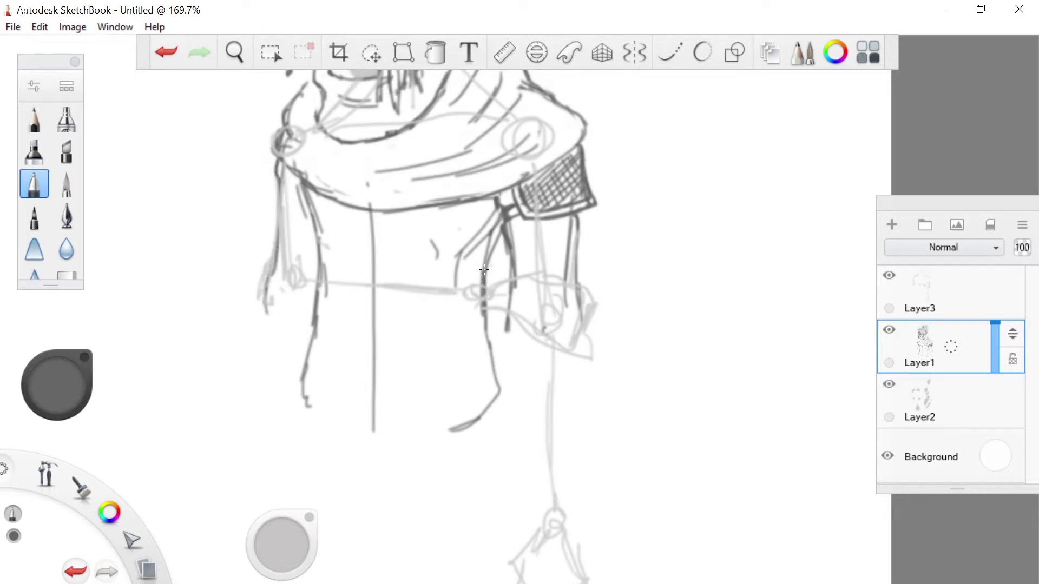
{"action": "left_click_drag", "start_coordinate": [469, 314], "coordinate": [502, 316]}
{"action": "left_click_drag", "start_coordinate": [464, 279], "coordinate": [508, 276]}
{"action": "mouse_move", "coordinate": [506, 279]}
{"action": "left_mouse_down"}
{"action": "mouse_move", "coordinate": [552, 259]}
{"action": "mouse_move", "coordinate": [541, 263]}
{"action": "mouse_move", "coordinate": [566, 269]}
{"action": "mouse_move", "coordinate": [544, 279]}
{"action": "left_mouse_up"}
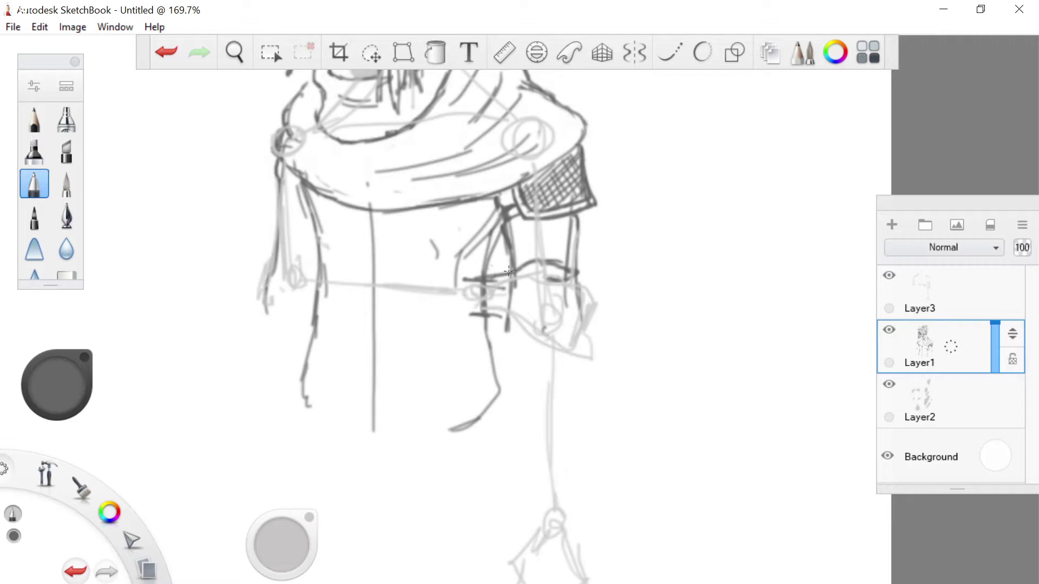
Undo the last hand strokes, redraw the hand with fingers gripping the near arm, and reinforce the upper arm's outer edge.
{"action": "left_click", "coordinate": [165, 54]}
{"action": "left_click", "coordinate": [165, 53]}
{"action": "left_click", "coordinate": [167, 53]}
{"action": "left_click", "coordinate": [168, 54]}
{"action": "mouse_move", "coordinate": [536, 264]}
{"action": "left_mouse_down"}
{"action": "mouse_move", "coordinate": [597, 263]}
{"action": "mouse_move", "coordinate": [538, 278]}
{"action": "left_mouse_up"}
{"action": "mouse_move", "coordinate": [572, 283]}
{"action": "left_mouse_down"}
{"action": "mouse_move", "coordinate": [561, 315]}
{"action": "mouse_move", "coordinate": [569, 296]}
{"action": "mouse_move", "coordinate": [534, 320]}
{"action": "mouse_move", "coordinate": [516, 294]}
{"action": "mouse_move", "coordinate": [536, 324]}
{"action": "mouse_move", "coordinate": [555, 327]}
{"action": "mouse_move", "coordinate": [525, 330]}
{"action": "mouse_move", "coordinate": [543, 339]}
{"action": "mouse_move", "coordinate": [512, 313]}
{"action": "mouse_move", "coordinate": [515, 296]}
{"action": "mouse_move", "coordinate": [501, 315]}
{"action": "mouse_move", "coordinate": [546, 340]}
{"action": "mouse_move", "coordinate": [573, 289]}
{"action": "mouse_move", "coordinate": [592, 285]}
{"action": "mouse_move", "coordinate": [577, 287]}
{"action": "mouse_move", "coordinate": [598, 296]}
{"action": "mouse_move", "coordinate": [595, 307]}
{"action": "mouse_move", "coordinate": [577, 302]}
{"action": "mouse_move", "coordinate": [591, 323]}
{"action": "mouse_move", "coordinate": [573, 310]}
{"action": "mouse_move", "coordinate": [592, 323]}
{"action": "mouse_move", "coordinate": [571, 326]}
{"action": "mouse_move", "coordinate": [593, 331]}
{"action": "mouse_move", "coordinate": [598, 309]}
{"action": "mouse_move", "coordinate": [585, 330]}
{"action": "mouse_move", "coordinate": [555, 338]}
{"action": "mouse_move", "coordinate": [603, 362]}
{"action": "mouse_move", "coordinate": [568, 334]}
{"action": "left_mouse_up"}
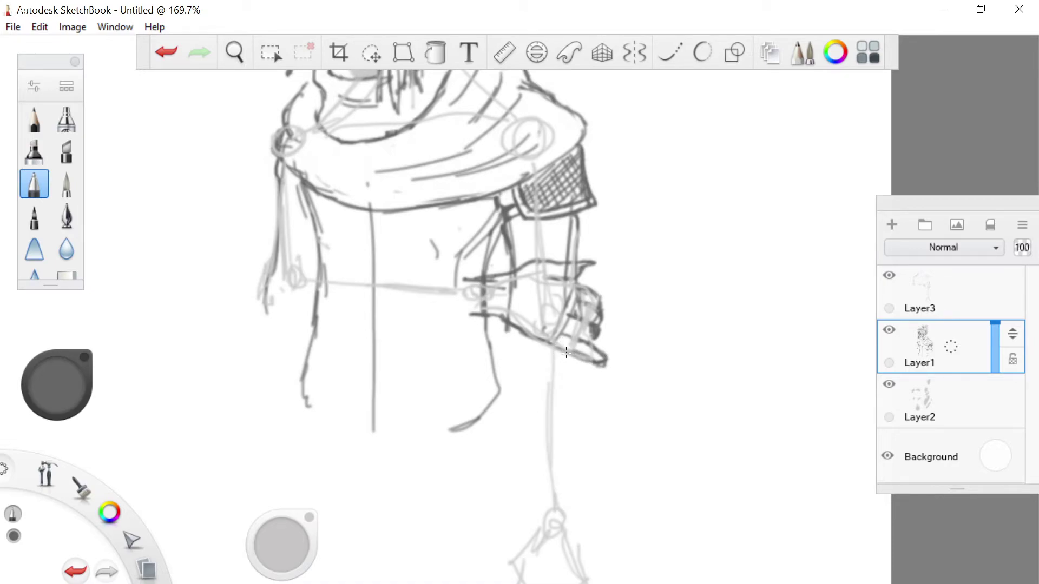
{"action": "left_click_drag", "start_coordinate": [582, 219], "coordinate": [590, 286]}
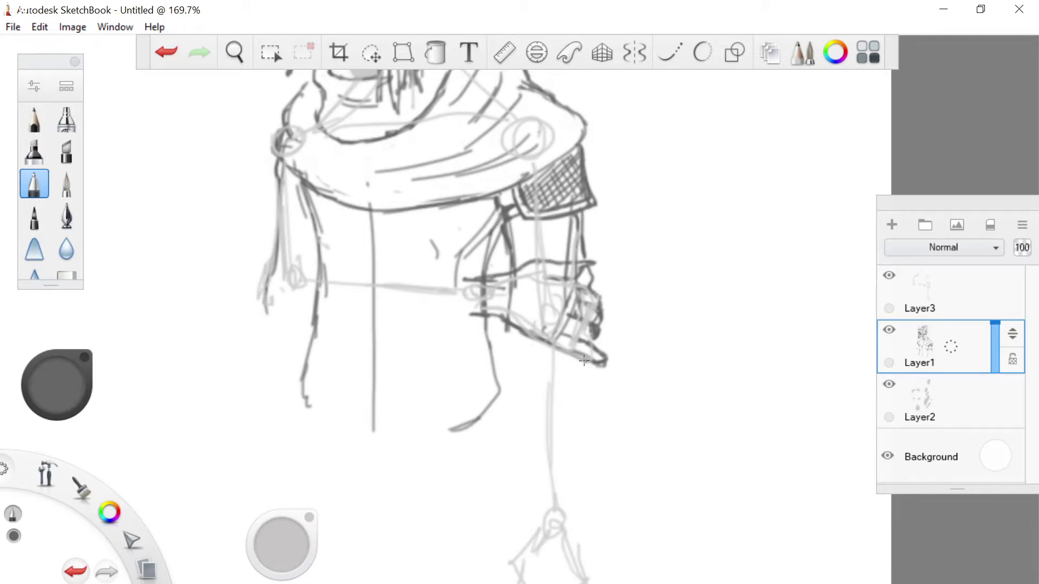
Outline the near forearm's hanging sleeve below the gripping hand, with folds near the elbow and a flared, slanted cuff.
{"action": "mouse_move", "coordinate": [583, 402]}
{"action": "left_mouse_down"}
{"action": "mouse_move", "coordinate": [580, 366]}
{"action": "mouse_move", "coordinate": [586, 422]}
{"action": "left_mouse_up"}
{"action": "left_click_drag", "start_coordinate": [576, 378], "coordinate": [556, 367]}
{"action": "mouse_move", "coordinate": [505, 333]}
{"action": "left_mouse_down"}
{"action": "mouse_move", "coordinate": [509, 358]}
{"action": "mouse_move", "coordinate": [516, 348]}
{"action": "mouse_move", "coordinate": [532, 359]}
{"action": "mouse_move", "coordinate": [509, 348]}
{"action": "mouse_move", "coordinate": [521, 439]}
{"action": "left_mouse_up"}
{"action": "left_click_drag", "start_coordinate": [511, 358], "coordinate": [509, 482]}
{"action": "left_click_drag", "start_coordinate": [507, 436], "coordinate": [512, 517]}
{"action": "left_click_drag", "start_coordinate": [585, 408], "coordinate": [598, 535]}
{"action": "left_click_drag", "start_coordinate": [592, 497], "coordinate": [599, 537]}
{"action": "mouse_move", "coordinate": [591, 486]}
{"action": "left_mouse_down"}
{"action": "mouse_move", "coordinate": [606, 568]}
{"action": "mouse_move", "coordinate": [509, 541]}
{"action": "mouse_move", "coordinate": [515, 433]}
{"action": "left_mouse_up"}
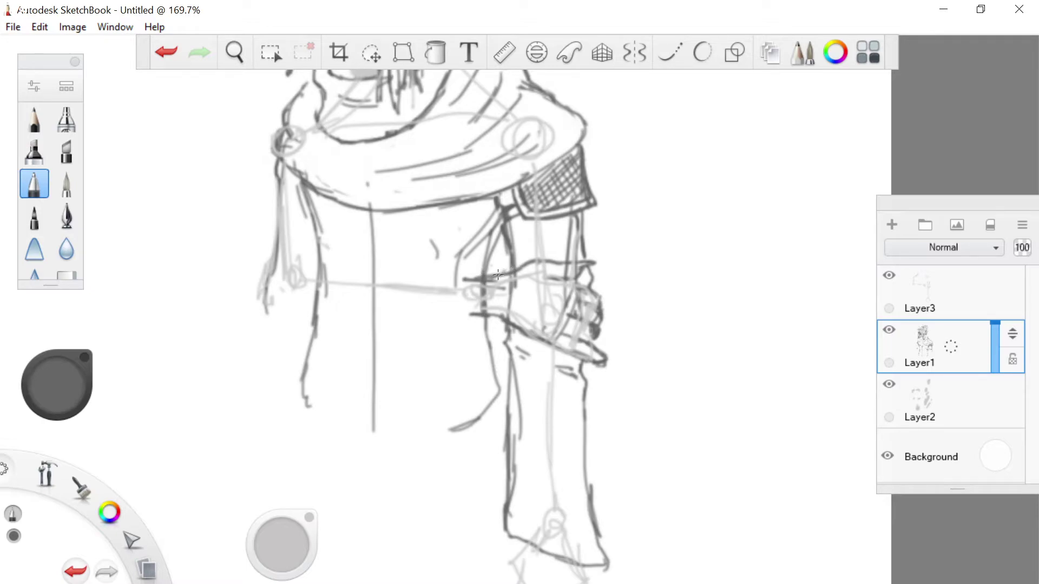
Draw the folded arm's cuff at the wrist and the sleeve's upper edge across the waist to the far elbow crease.
{"action": "mouse_move", "coordinate": [506, 266]}
{"action": "left_mouse_down"}
{"action": "mouse_move", "coordinate": [464, 264]}
{"action": "mouse_move", "coordinate": [496, 342]}
{"action": "left_mouse_up"}
{"action": "mouse_move", "coordinate": [498, 290]}
{"action": "left_mouse_down"}
{"action": "mouse_move", "coordinate": [428, 274]}
{"action": "mouse_move", "coordinate": [496, 328]}
{"action": "mouse_move", "coordinate": [496, 356]}
{"action": "left_mouse_up"}
{"action": "mouse_move", "coordinate": [387, 262]}
{"action": "left_mouse_down"}
{"action": "mouse_move", "coordinate": [429, 264]}
{"action": "mouse_move", "coordinate": [325, 253]}
{"action": "mouse_move", "coordinate": [357, 256]}
{"action": "mouse_move", "coordinate": [303, 269]}
{"action": "mouse_move", "coordinate": [322, 249]}
{"action": "mouse_move", "coordinate": [320, 198]}
{"action": "left_mouse_up"}
{"action": "mouse_move", "coordinate": [316, 232]}
{"action": "left_mouse_down"}
{"action": "mouse_move", "coordinate": [299, 195]}
{"action": "mouse_move", "coordinate": [314, 239]}
{"action": "mouse_move", "coordinate": [307, 219]}
{"action": "left_mouse_up"}
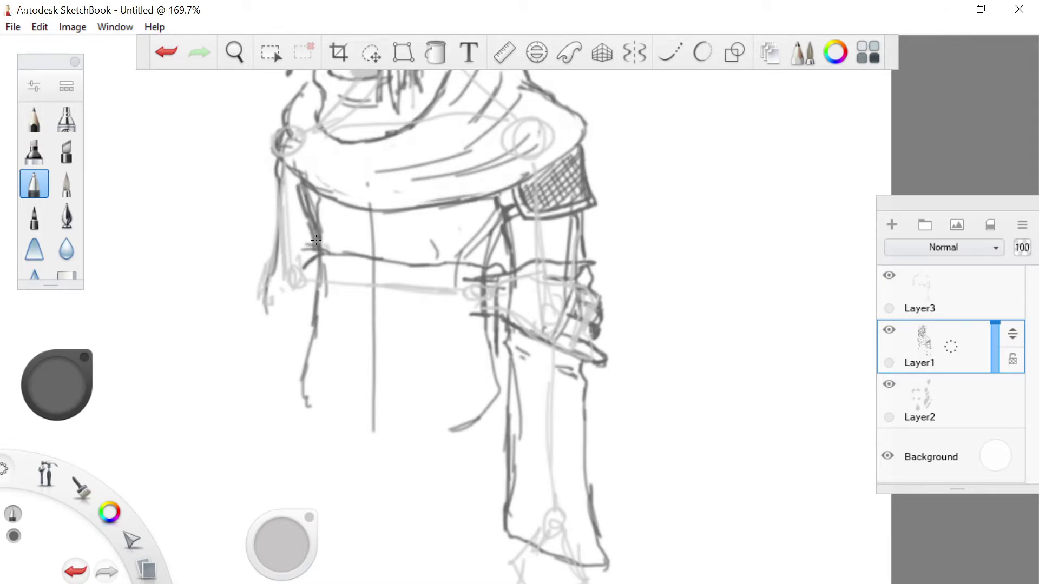
Draw fold lines down the far upper arm and creases around its bent elbow.
{"action": "left_click_drag", "start_coordinate": [295, 179], "coordinate": [300, 198]}
{"action": "mouse_move", "coordinate": [276, 157]}
{"action": "left_mouse_down"}
{"action": "mouse_move", "coordinate": [272, 181]}
{"action": "mouse_move", "coordinate": [277, 205]}
{"action": "mouse_move", "coordinate": [294, 212]}
{"action": "mouse_move", "coordinate": [289, 235]}
{"action": "left_mouse_up"}
{"action": "left_click_drag", "start_coordinate": [275, 179], "coordinate": [274, 270]}
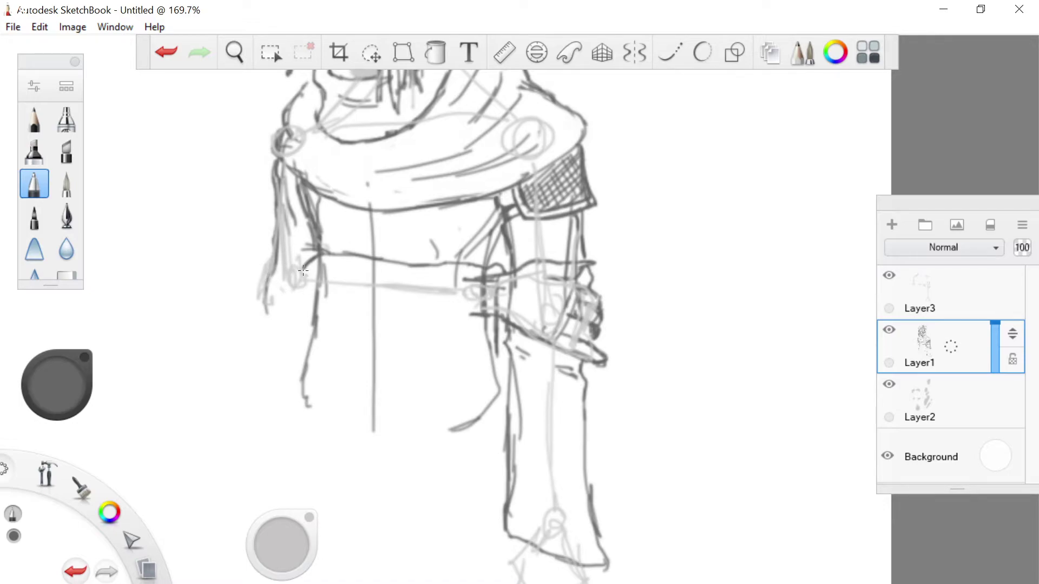
{"action": "left_click_drag", "start_coordinate": [300, 268], "coordinate": [278, 298]}
{"action": "mouse_move", "coordinate": [308, 250]}
{"action": "left_mouse_down"}
{"action": "mouse_move", "coordinate": [282, 271]}
{"action": "mouse_move", "coordinate": [261, 316]}
{"action": "left_mouse_up"}
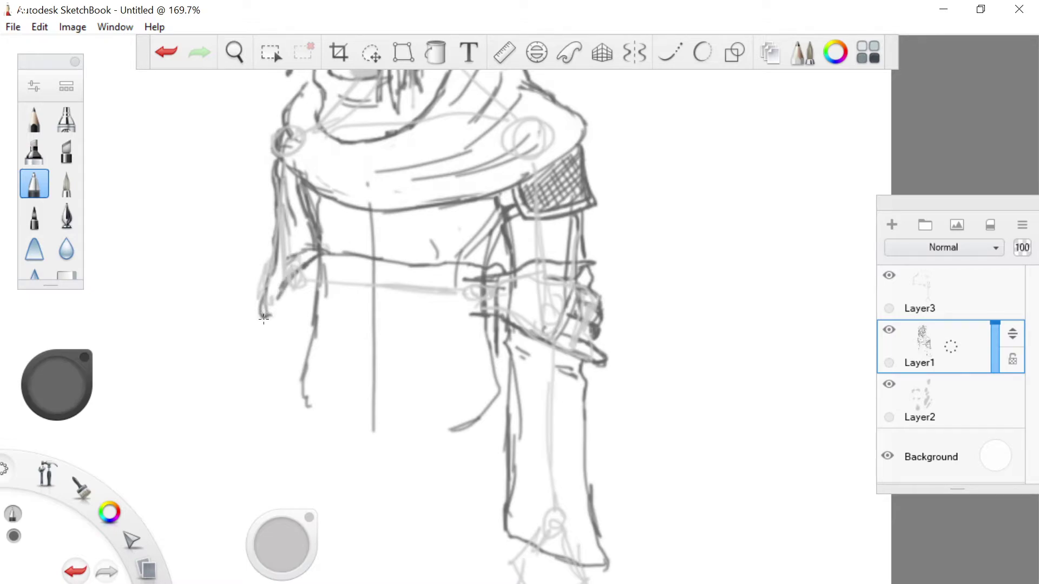
Draw the folded sleeve's lower edge from cuff to far elbow, undoing stray strokes, and close the elbow corner.
{"action": "mouse_move", "coordinate": [485, 305]}
{"action": "left_mouse_down"}
{"action": "mouse_move", "coordinate": [494, 351]}
{"action": "mouse_move", "coordinate": [505, 354]}
{"action": "mouse_move", "coordinate": [497, 370]}
{"action": "mouse_move", "coordinate": [427, 350]}
{"action": "left_mouse_up"}
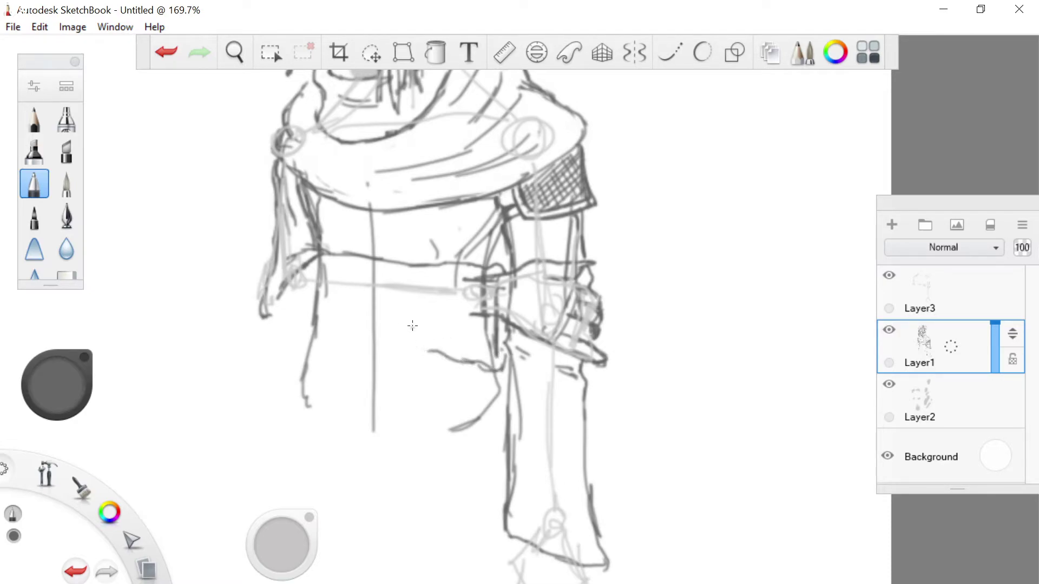
{"action": "left_click", "coordinate": [160, 54]}
{"action": "mouse_move", "coordinate": [497, 368]}
{"action": "left_mouse_down"}
{"action": "mouse_move", "coordinate": [394, 352]}
{"action": "mouse_move", "coordinate": [396, 343]}
{"action": "mouse_move", "coordinate": [420, 348]}
{"action": "mouse_move", "coordinate": [356, 342]}
{"action": "mouse_move", "coordinate": [346, 330]}
{"action": "mouse_move", "coordinate": [316, 328]}
{"action": "mouse_move", "coordinate": [365, 335]}
{"action": "mouse_move", "coordinate": [277, 327]}
{"action": "left_mouse_up"}
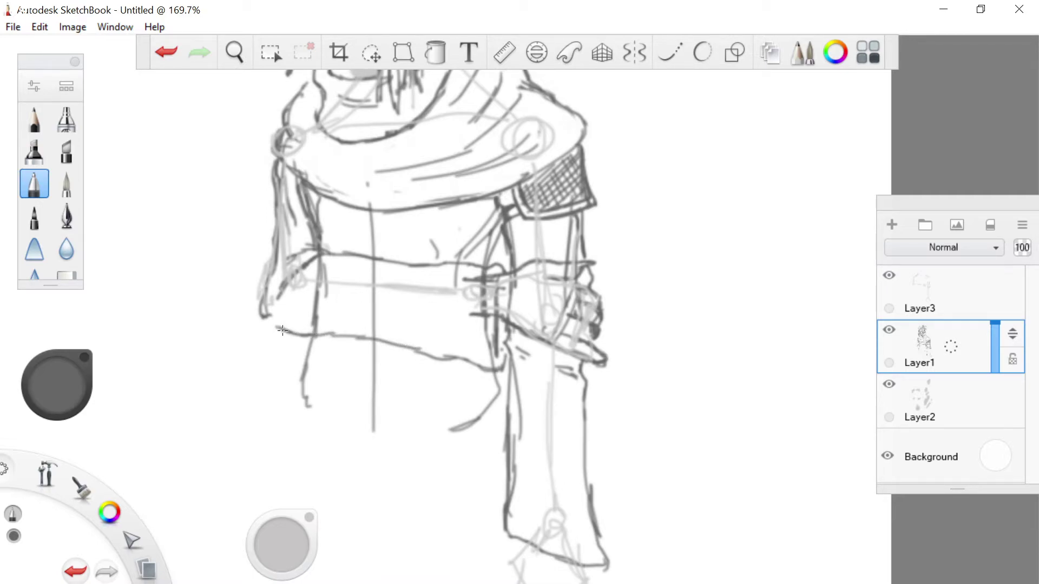
{"action": "left_click_drag", "start_coordinate": [399, 331], "coordinate": [315, 323]}
{"action": "left_click", "coordinate": [166, 53]}
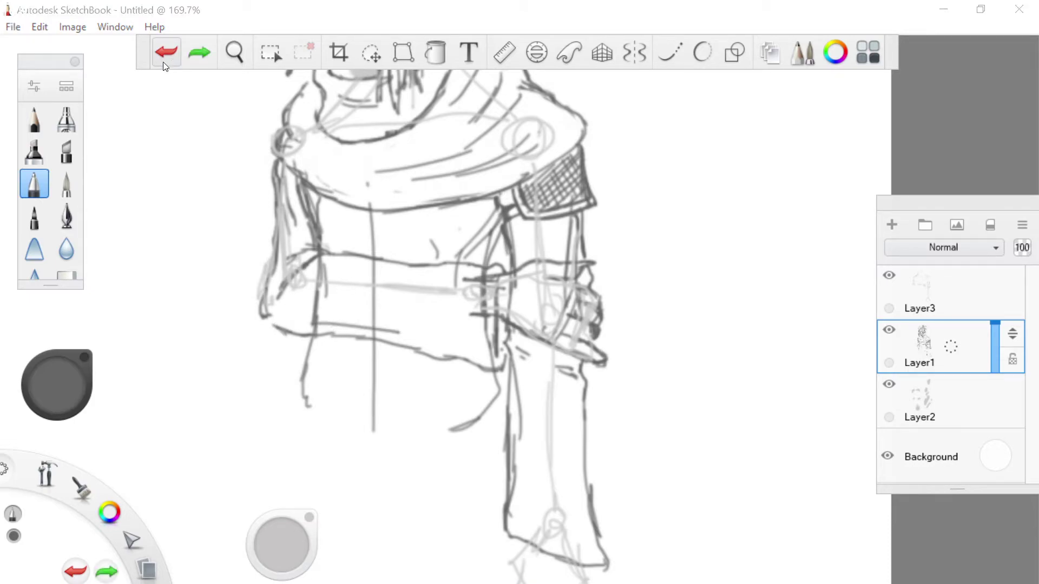
{"action": "left_click", "coordinate": [170, 46]}
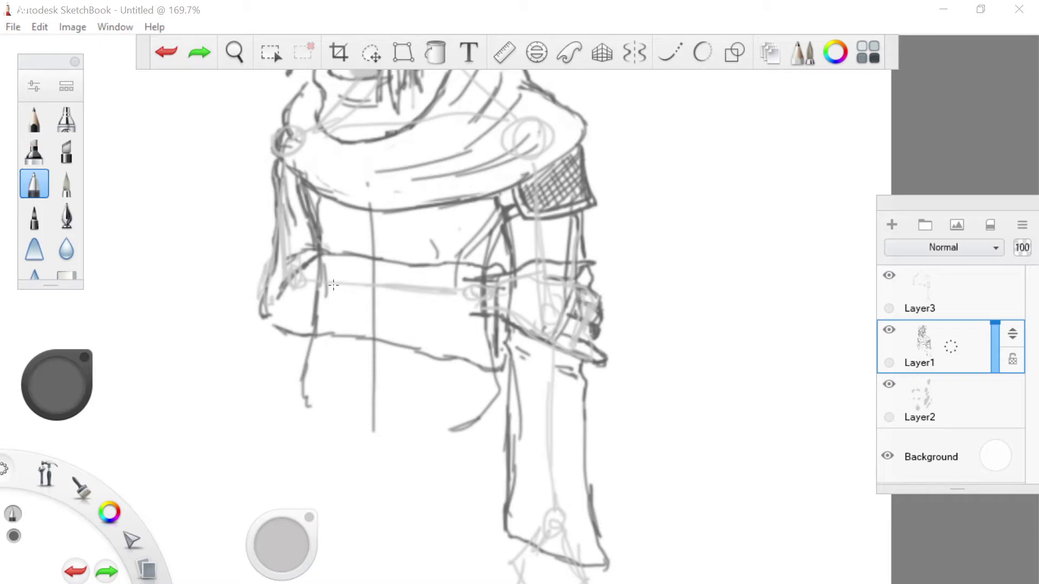
{"action": "mouse_move", "coordinate": [274, 297]}
{"action": "left_mouse_down"}
{"action": "mouse_move", "coordinate": [282, 282]}
{"action": "mouse_move", "coordinate": [269, 319]}
{"action": "left_mouse_up"}
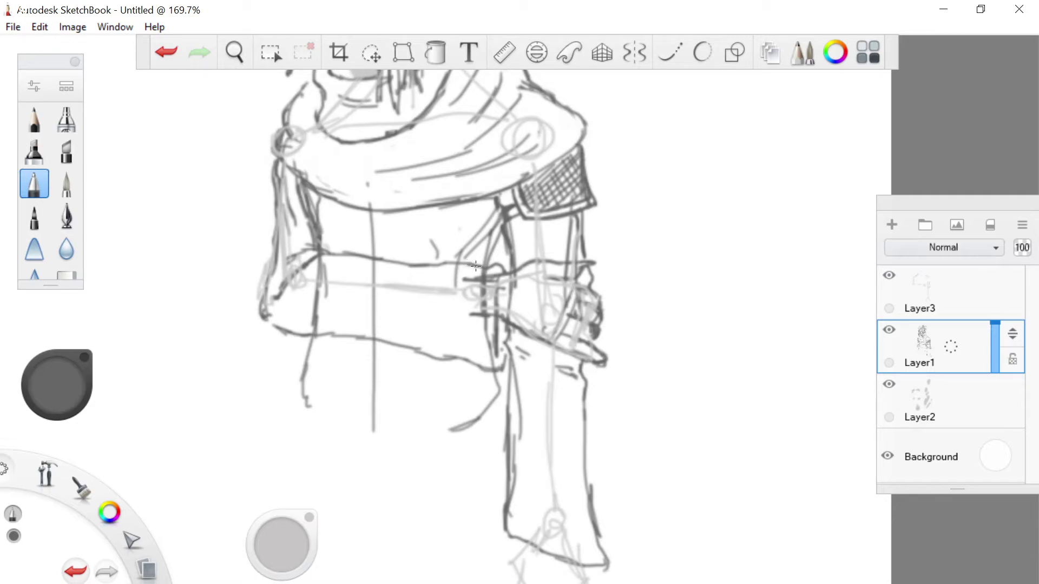
Add diagonal fabric folds to the folded sleeve near the wrist and thicken its lower edge.
{"action": "mouse_move", "coordinate": [464, 260]}
{"action": "left_mouse_down"}
{"action": "mouse_move", "coordinate": [427, 265]}
{"action": "mouse_move", "coordinate": [421, 329]}
{"action": "left_mouse_up"}
{"action": "left_click_drag", "start_coordinate": [439, 283], "coordinate": [401, 334]}
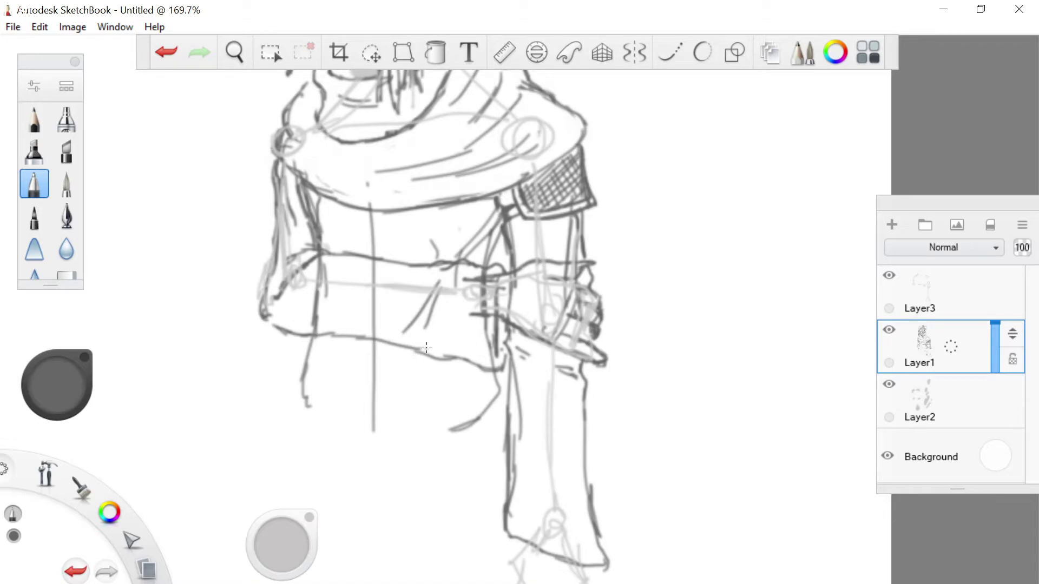
{"action": "left_click_drag", "start_coordinate": [421, 350], "coordinate": [368, 339]}
{"action": "mouse_move", "coordinate": [432, 276]}
{"action": "left_mouse_down"}
{"action": "mouse_move", "coordinate": [342, 338]}
{"action": "mouse_move", "coordinate": [347, 332]}
{"action": "mouse_move", "coordinate": [301, 341]}
{"action": "mouse_move", "coordinate": [315, 338]}
{"action": "mouse_move", "coordinate": [277, 328]}
{"action": "left_mouse_up"}
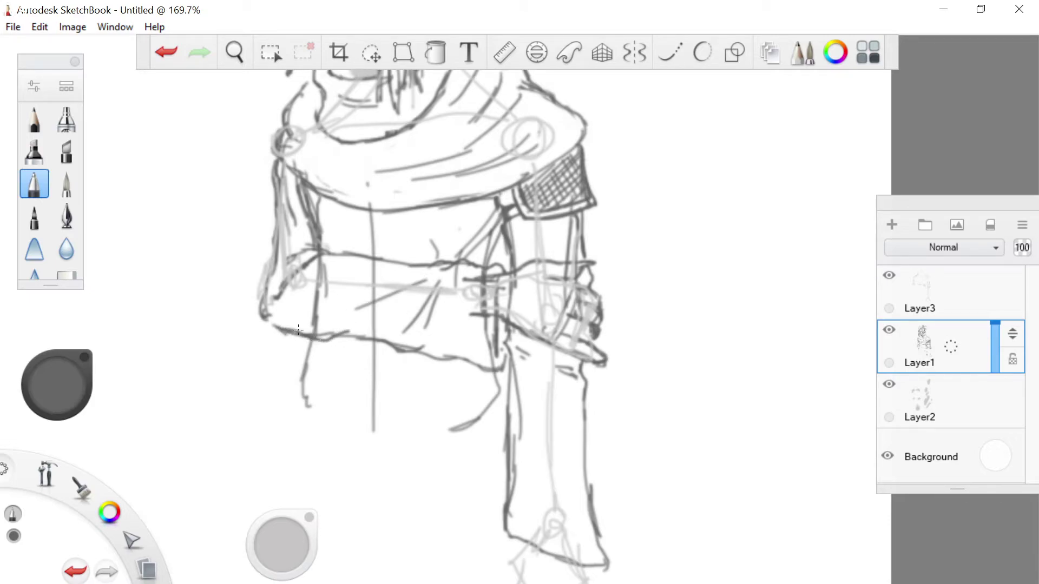
Erase the torso line crossing the folded sleeve and the old inner edge of the far upper arm, and redraw that edge.
{"action": "left_click", "coordinate": [66, 275]}
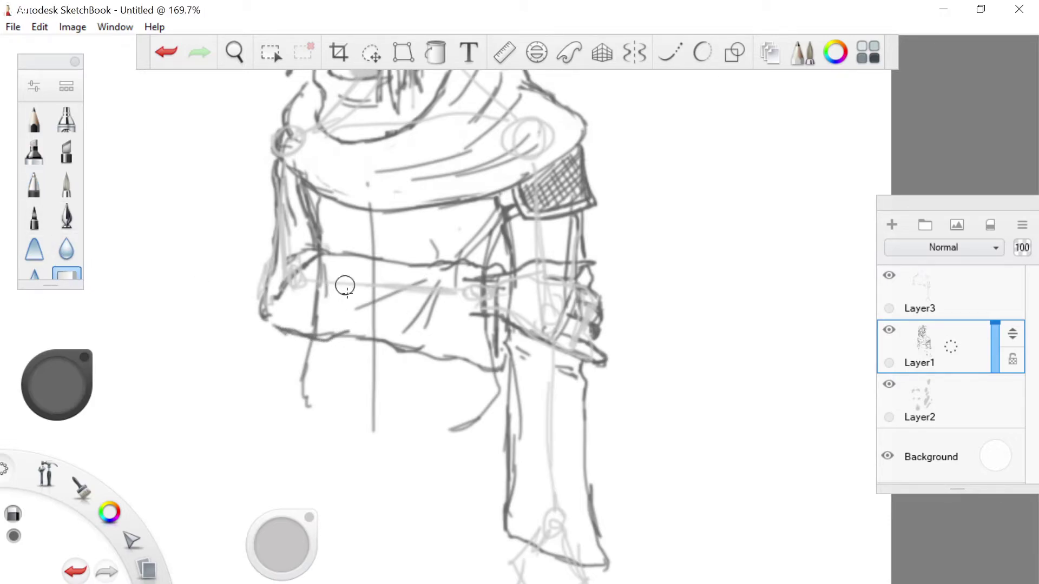
{"action": "left_click_drag", "start_coordinate": [330, 319], "coordinate": [322, 271]}
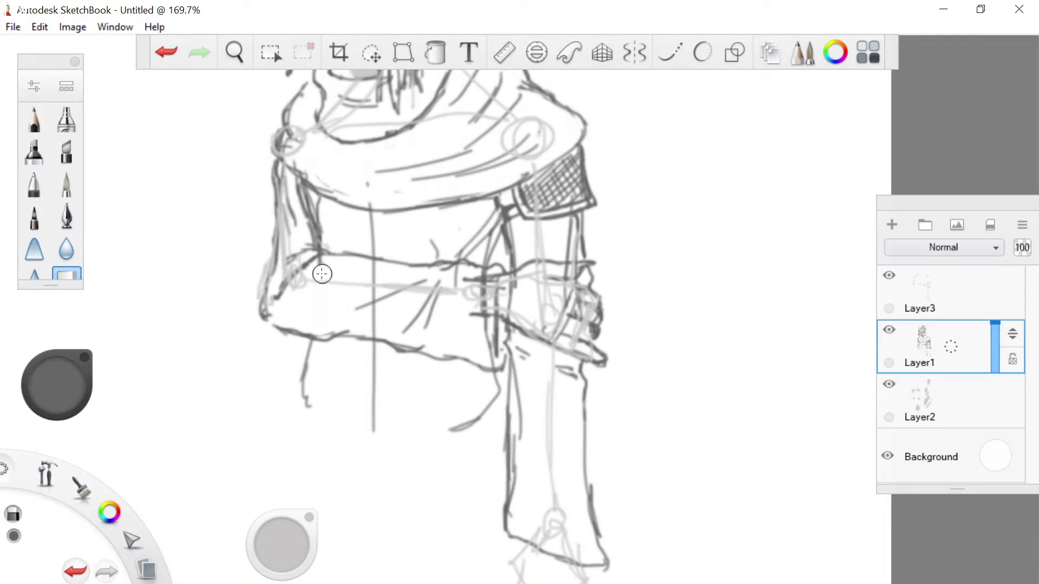
{"action": "mouse_move", "coordinate": [297, 230]}
{"action": "left_mouse_down"}
{"action": "mouse_move", "coordinate": [310, 204]}
{"action": "mouse_move", "coordinate": [316, 225]}
{"action": "left_mouse_up"}
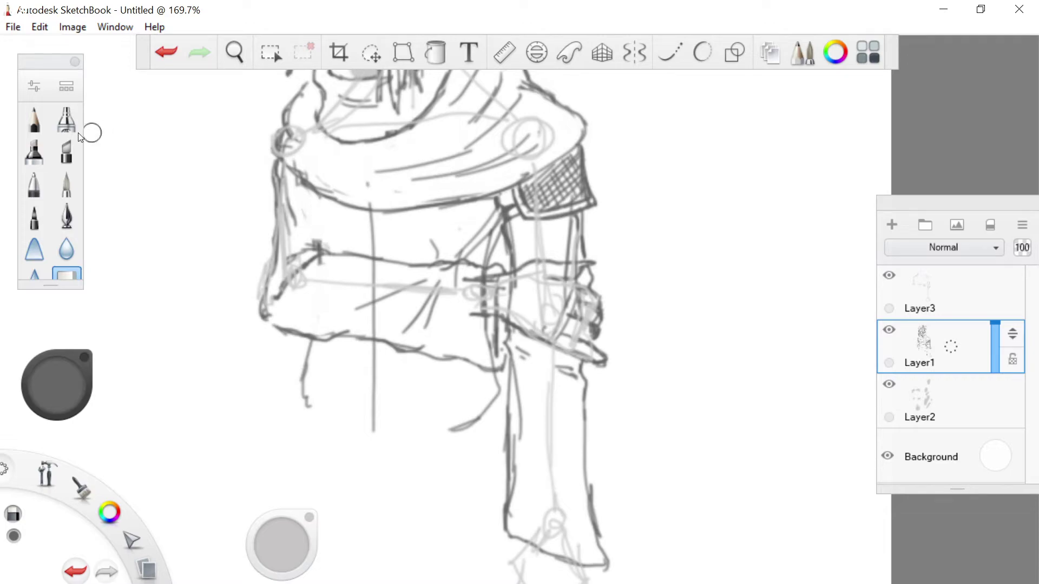
{"action": "left_click", "coordinate": [34, 184]}
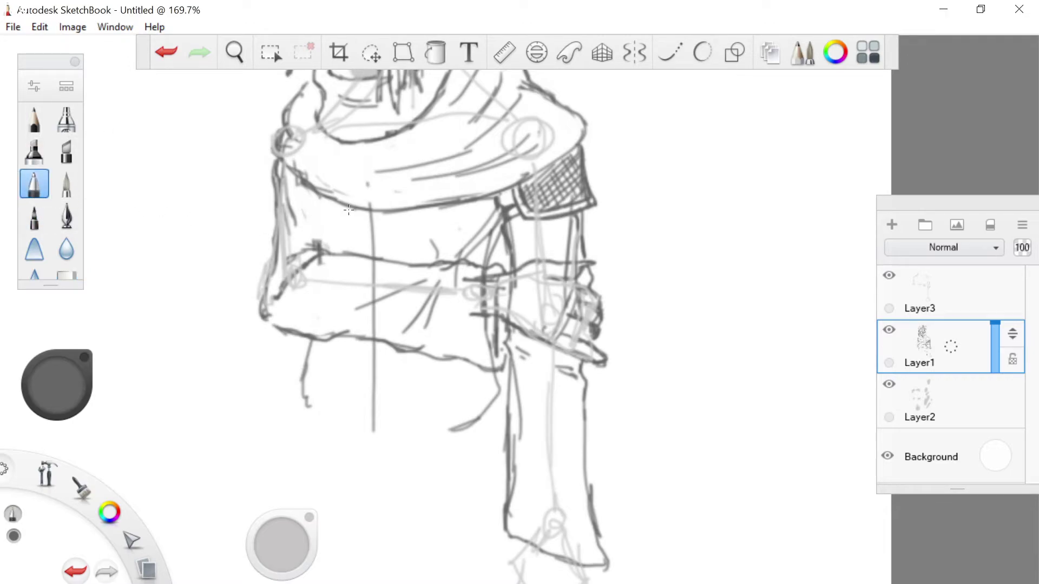
{"action": "mouse_move", "coordinate": [313, 244]}
{"action": "left_mouse_down"}
{"action": "mouse_move", "coordinate": [308, 200]}
{"action": "mouse_move", "coordinate": [303, 227]}
{"action": "mouse_move", "coordinate": [291, 179]}
{"action": "left_mouse_up"}
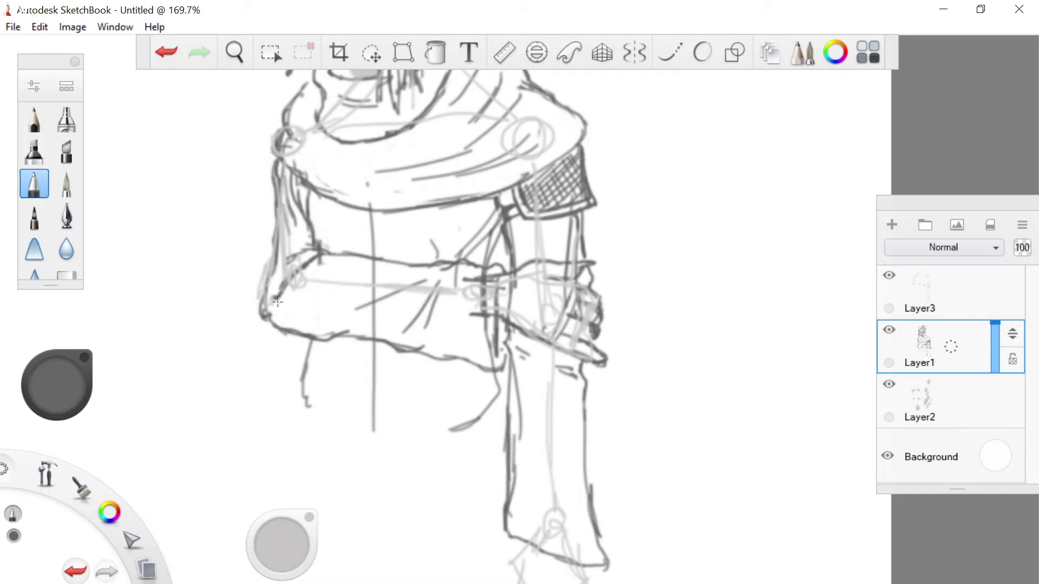
Draw a higher lower edge along the folded sleeve and erase the old lower edge and diagonal folds.
{"action": "mouse_move", "coordinate": [469, 319]}
{"action": "left_mouse_down"}
{"action": "mouse_move", "coordinate": [346, 328]}
{"action": "mouse_move", "coordinate": [365, 325]}
{"action": "mouse_move", "coordinate": [287, 319]}
{"action": "mouse_move", "coordinate": [316, 323]}
{"action": "mouse_move", "coordinate": [291, 318]}
{"action": "mouse_move", "coordinate": [271, 294]}
{"action": "left_mouse_up"}
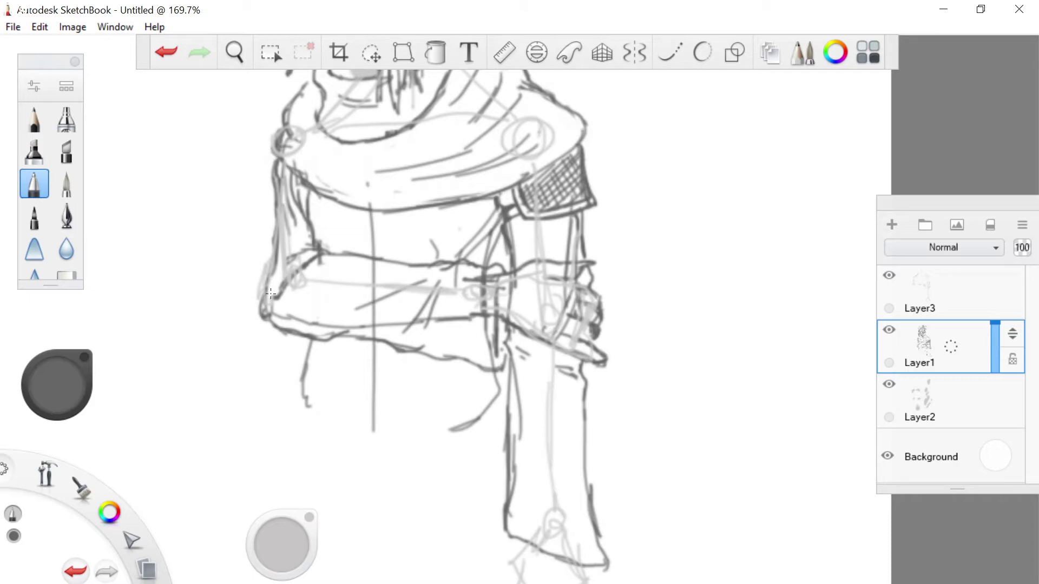
{"action": "left_click", "coordinate": [63, 270]}
{"action": "left_click_drag", "start_coordinate": [426, 351], "coordinate": [271, 322]}
{"action": "mouse_move", "coordinate": [431, 279]}
{"action": "left_mouse_down"}
{"action": "mouse_move", "coordinate": [420, 281]}
{"action": "mouse_move", "coordinate": [432, 297]}
{"action": "mouse_move", "coordinate": [417, 281]}
{"action": "mouse_move", "coordinate": [408, 309]}
{"action": "mouse_move", "coordinate": [456, 352]}
{"action": "left_mouse_up"}
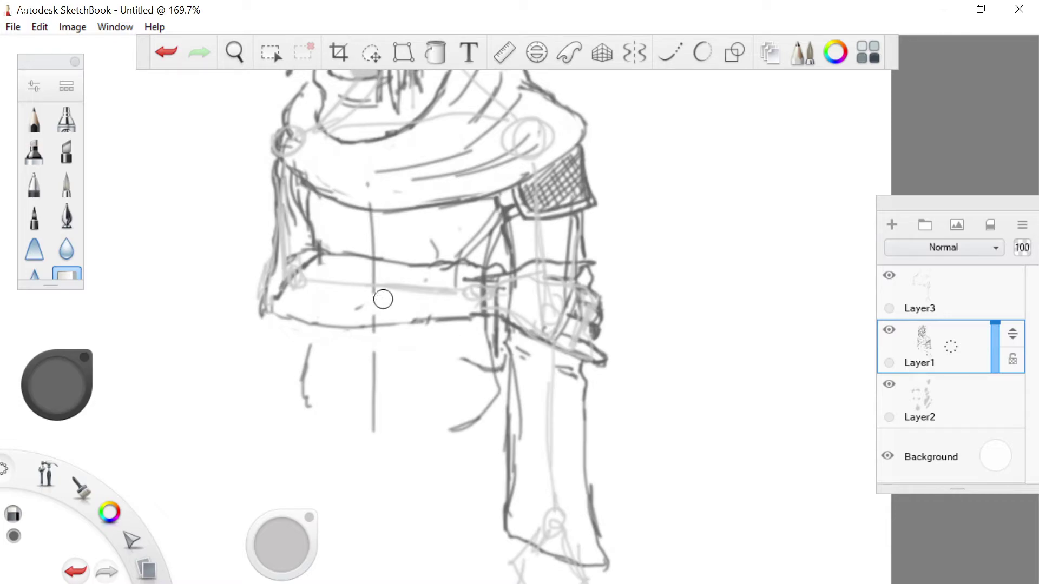
Add a raised fold on the sleeve's upper edge, erase the old elbow creases, and draw short diagonal folds near the elbow.
{"action": "left_click", "coordinate": [31, 181]}
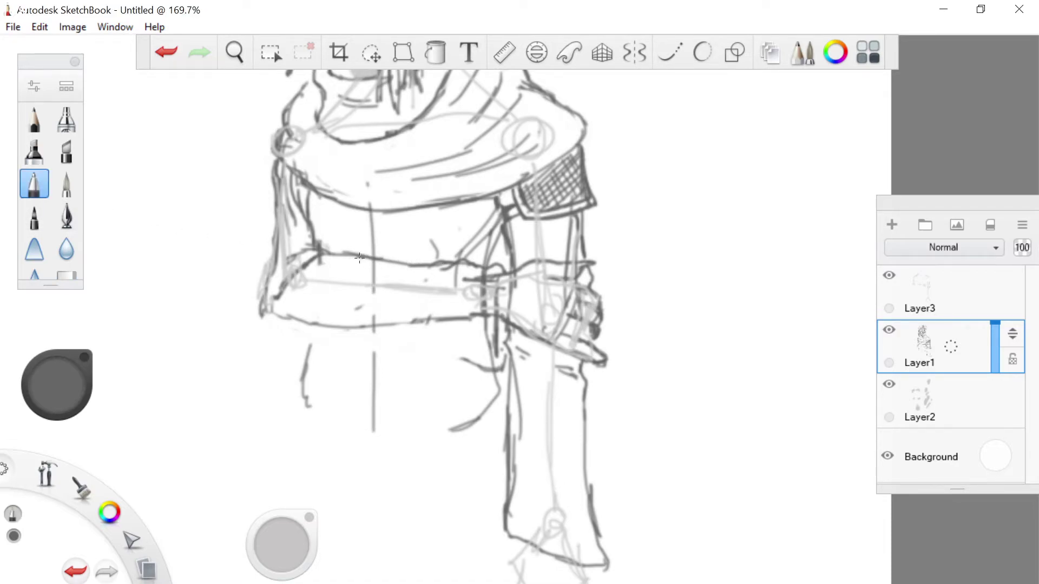
{"action": "mouse_move", "coordinate": [356, 255]}
{"action": "left_mouse_down"}
{"action": "mouse_move", "coordinate": [373, 253]}
{"action": "mouse_move", "coordinate": [331, 267]}
{"action": "mouse_move", "coordinate": [305, 300]}
{"action": "left_mouse_up"}
{"action": "left_click", "coordinate": [66, 275]}
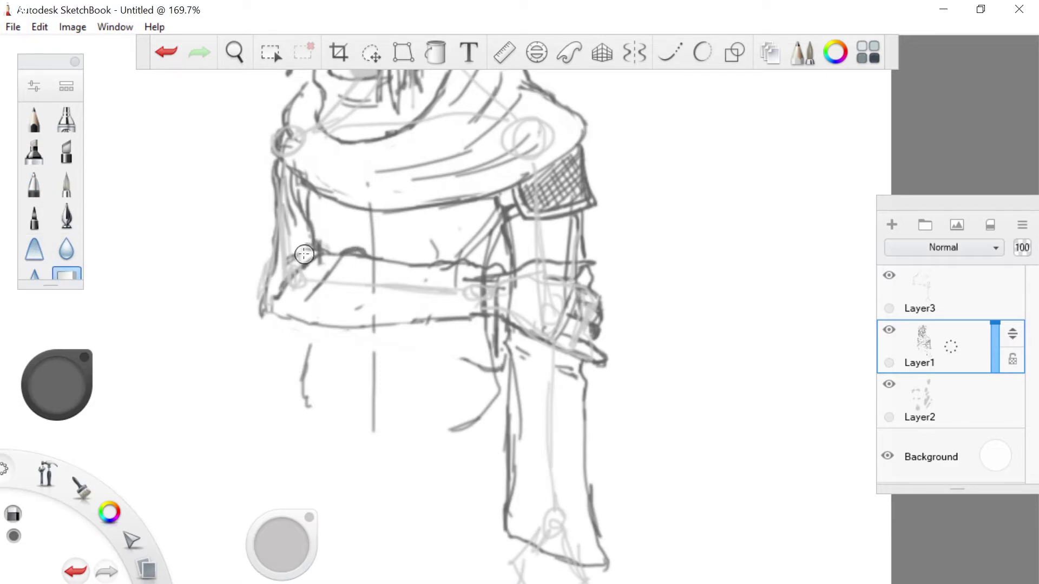
{"action": "mouse_move", "coordinate": [308, 254]}
{"action": "left_mouse_down"}
{"action": "mouse_move", "coordinate": [282, 291]}
{"action": "mouse_move", "coordinate": [291, 258]}
{"action": "mouse_move", "coordinate": [262, 309]}
{"action": "mouse_move", "coordinate": [269, 276]}
{"action": "left_mouse_up"}
{"action": "left_click", "coordinate": [36, 185]}
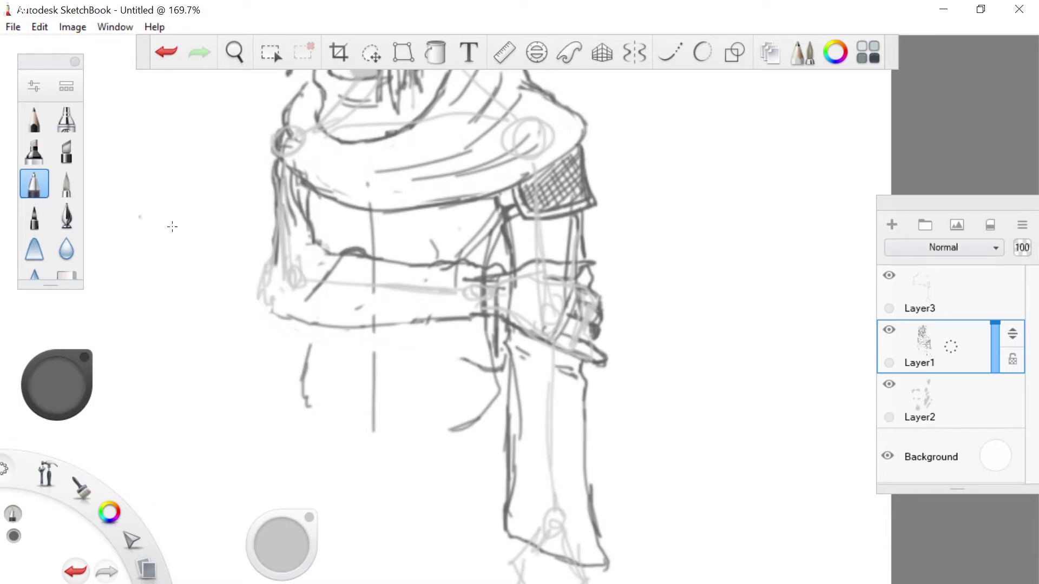
{"action": "left_click_drag", "start_coordinate": [327, 265], "coordinate": [288, 292]}
{"action": "left_click_drag", "start_coordinate": [357, 268], "coordinate": [335, 293]}
Erase the torso lines overlapping the cuff and redraw the far arm's outer edge, rounded elbow and a lower bottom sleeve edge.
{"action": "left_click", "coordinate": [67, 274]}
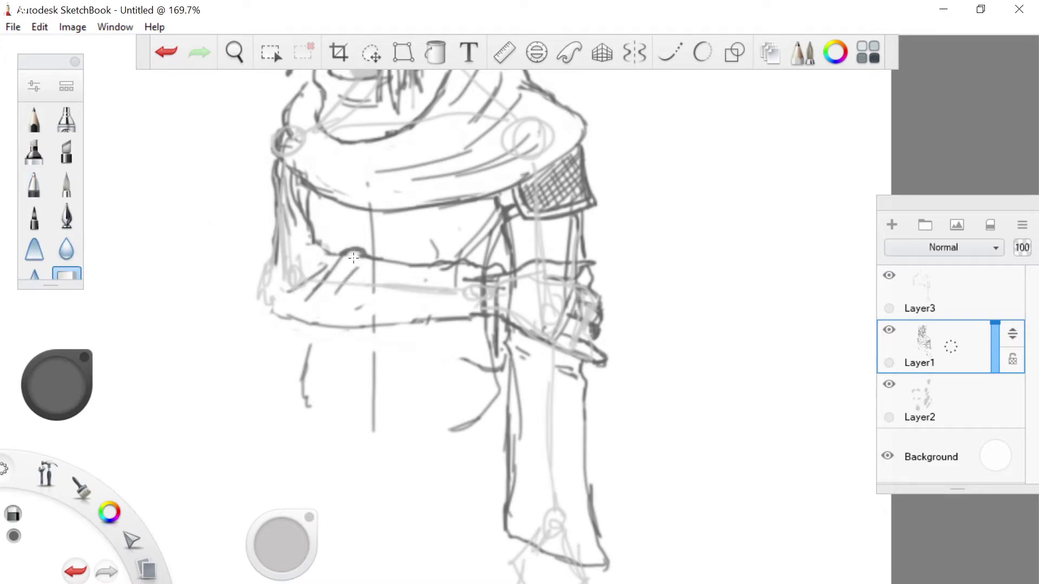
{"action": "mouse_move", "coordinate": [468, 281]}
{"action": "left_mouse_down"}
{"action": "mouse_move", "coordinate": [491, 279]}
{"action": "mouse_move", "coordinate": [480, 309]}
{"action": "left_mouse_up"}
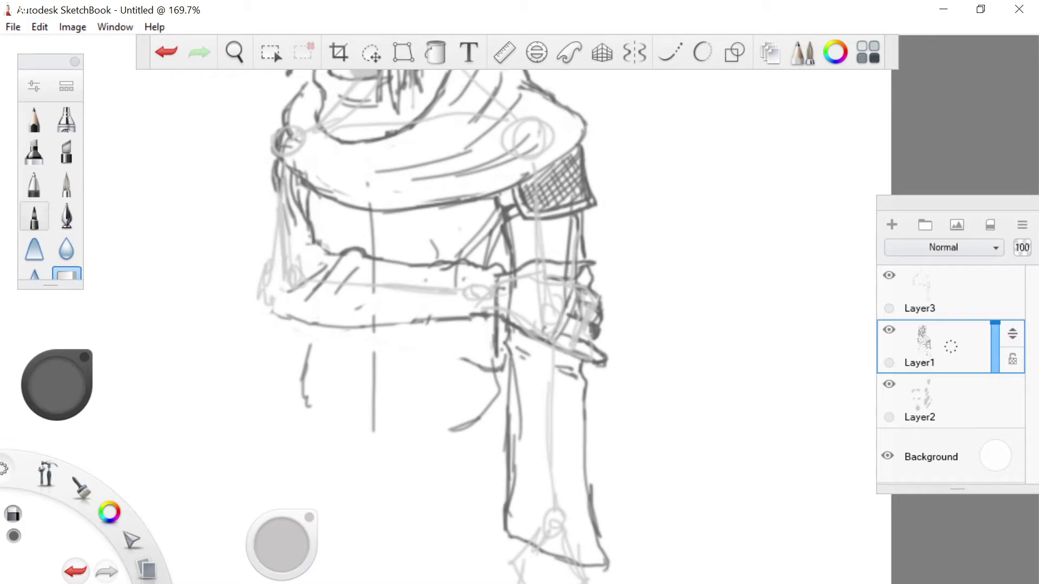
{"action": "left_click", "coordinate": [33, 184]}
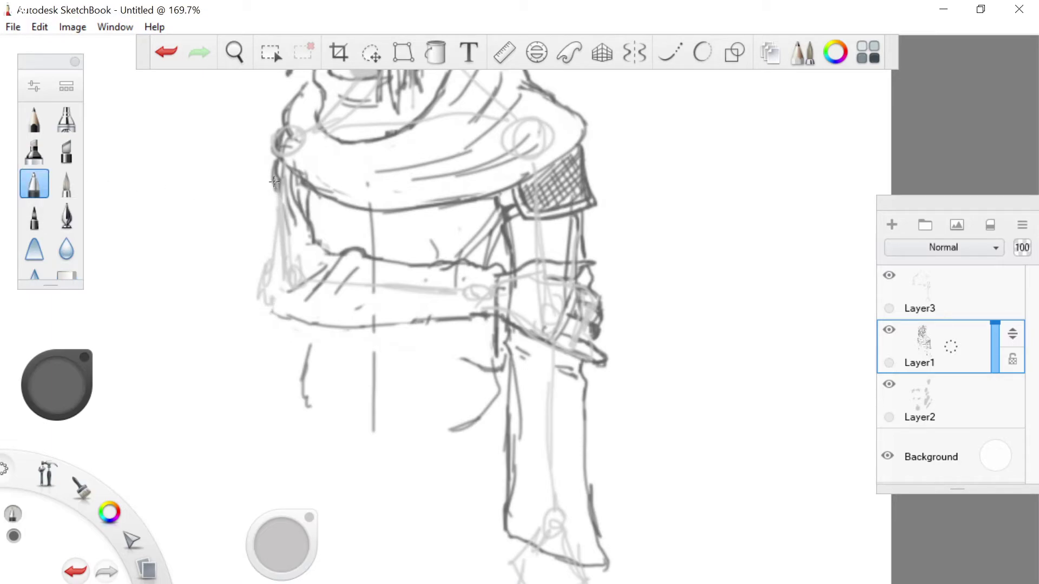
{"action": "left_click_drag", "start_coordinate": [273, 190], "coordinate": [260, 270]}
{"action": "mouse_move", "coordinate": [459, 358]}
{"action": "left_mouse_down"}
{"action": "mouse_move", "coordinate": [334, 358]}
{"action": "mouse_move", "coordinate": [324, 351]}
{"action": "mouse_move", "coordinate": [369, 356]}
{"action": "mouse_move", "coordinate": [306, 348]}
{"action": "left_mouse_up"}
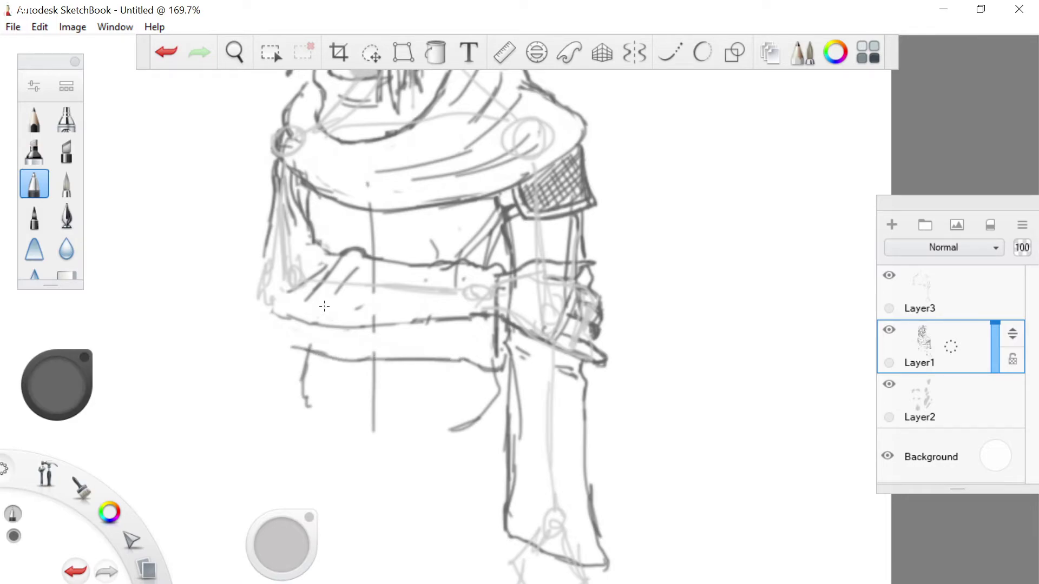
{"action": "mouse_move", "coordinate": [261, 297]}
{"action": "left_mouse_down"}
{"action": "mouse_move", "coordinate": [285, 347]}
{"action": "mouse_move", "coordinate": [268, 320]}
{"action": "mouse_move", "coordinate": [281, 343]}
{"action": "mouse_move", "coordinate": [272, 304]}
{"action": "mouse_move", "coordinate": [287, 314]}
{"action": "mouse_move", "coordinate": [272, 297]}
{"action": "mouse_move", "coordinate": [264, 306]}
{"action": "mouse_move", "coordinate": [270, 230]}
{"action": "left_mouse_up"}
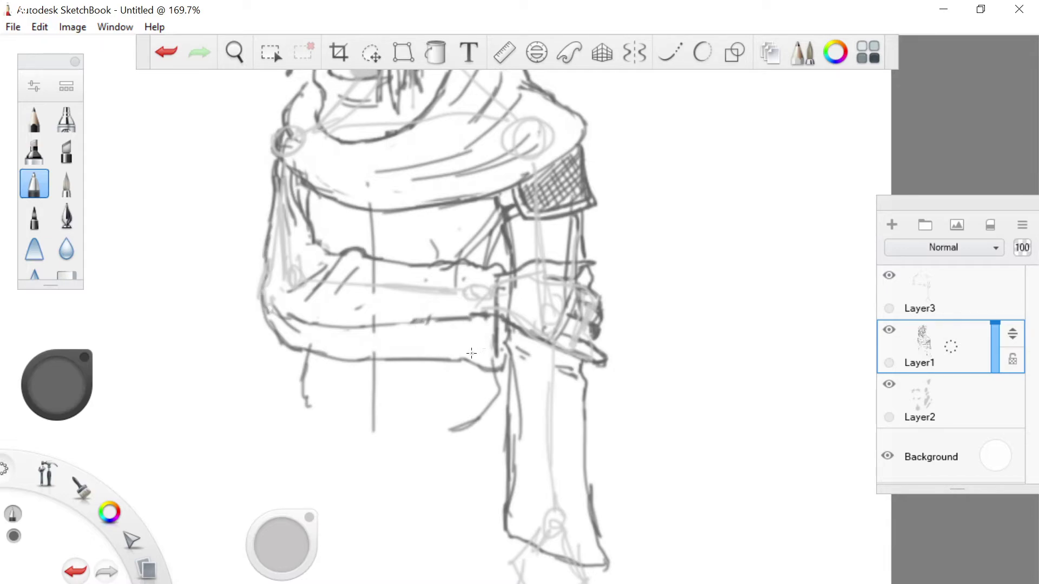
Draw short folds beside the cuff and erase the superseded edge line running through the folded sleeve.
{"action": "mouse_move", "coordinate": [469, 368]}
{"action": "left_mouse_down"}
{"action": "mouse_move", "coordinate": [471, 334]}
{"action": "mouse_move", "coordinate": [455, 329]}
{"action": "left_mouse_up"}
{"action": "left_click", "coordinate": [66, 275]}
{"action": "mouse_move", "coordinate": [487, 310]}
{"action": "left_mouse_down"}
{"action": "mouse_move", "coordinate": [374, 323]}
{"action": "mouse_move", "coordinate": [373, 275]}
{"action": "left_mouse_up"}
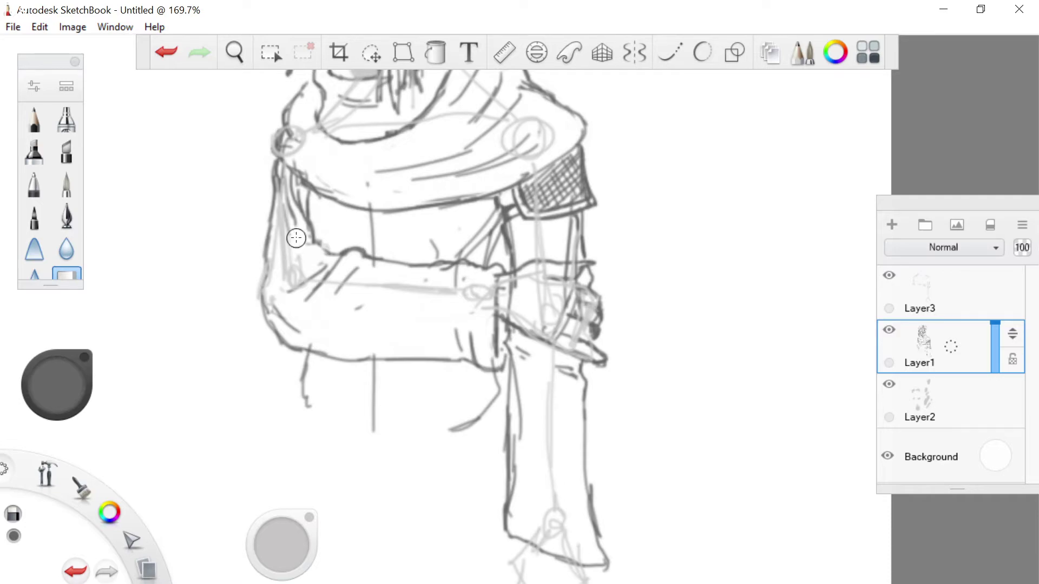
Draw long diagonal folds across the folded forearm and small creases at the elbow and far upper arm.
{"action": "left_click", "coordinate": [34, 185]}
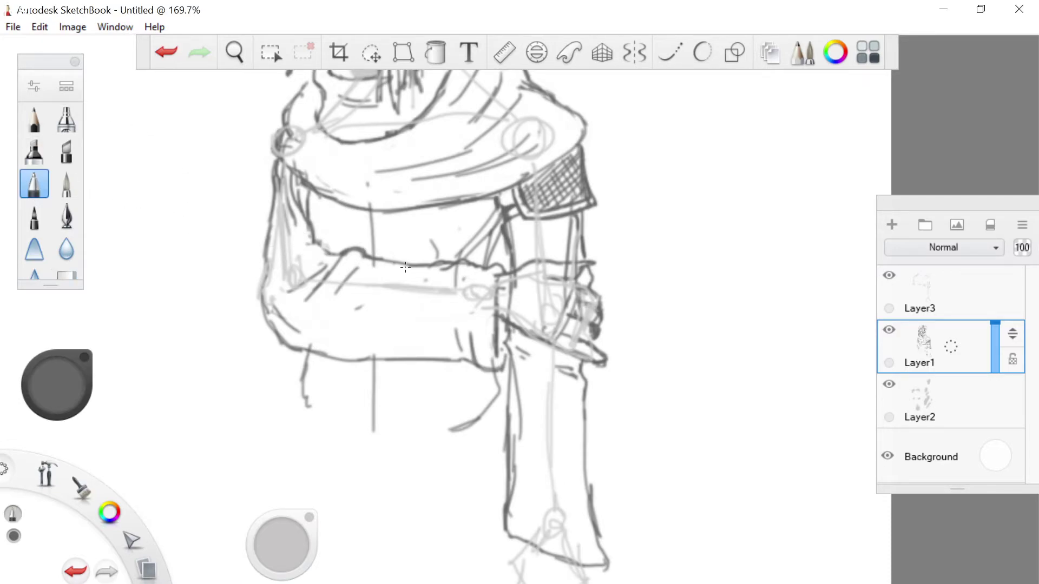
{"action": "left_click_drag", "start_coordinate": [432, 281], "coordinate": [336, 327]}
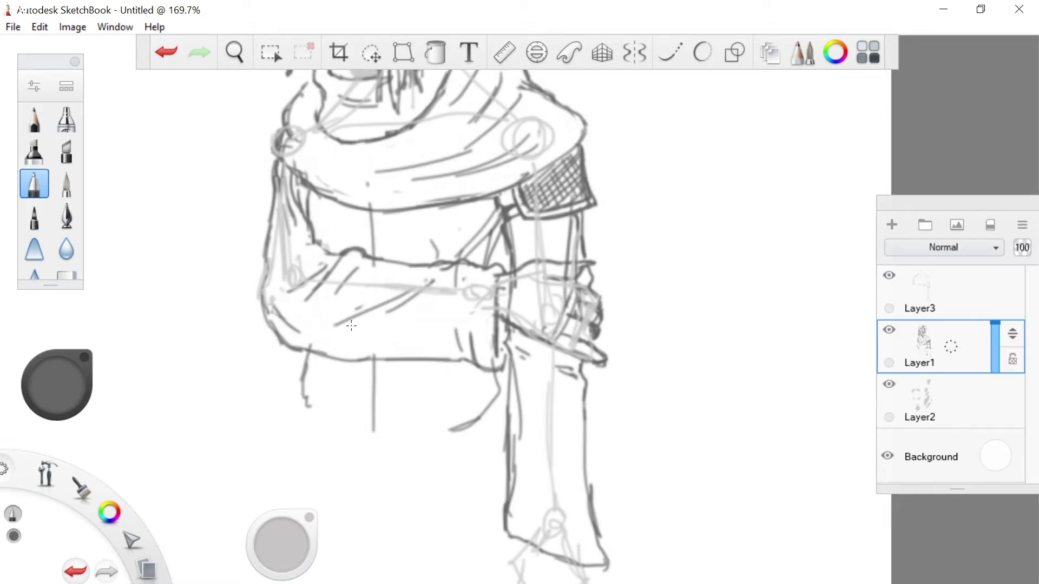
{"action": "mouse_move", "coordinate": [265, 269]}
{"action": "left_mouse_down"}
{"action": "mouse_move", "coordinate": [273, 224]}
{"action": "mouse_move", "coordinate": [271, 271]}
{"action": "left_mouse_up"}
{"action": "left_click_drag", "start_coordinate": [292, 216], "coordinate": [298, 237]}
Erase the light skeleton guide lines inside the folded sleeve on Layer3.
{"action": "left_click", "coordinate": [943, 284]}
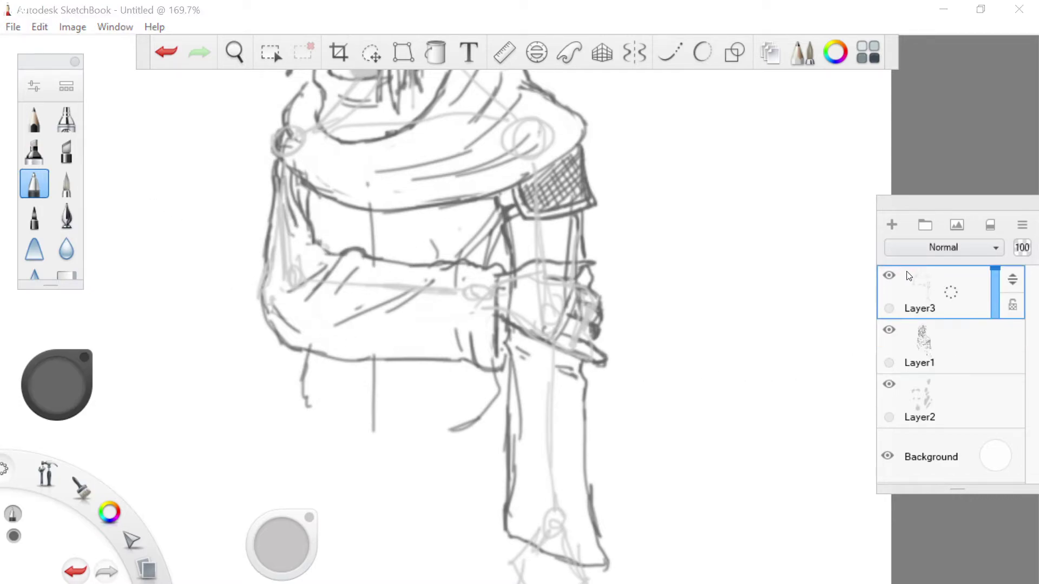
{"action": "left_click", "coordinate": [69, 278]}
{"action": "mouse_move", "coordinate": [478, 288]}
{"action": "left_mouse_down"}
{"action": "mouse_move", "coordinate": [292, 275]}
{"action": "mouse_move", "coordinate": [279, 206]}
{"action": "mouse_move", "coordinate": [284, 276]}
{"action": "mouse_move", "coordinate": [299, 276]}
{"action": "left_mouse_up"}
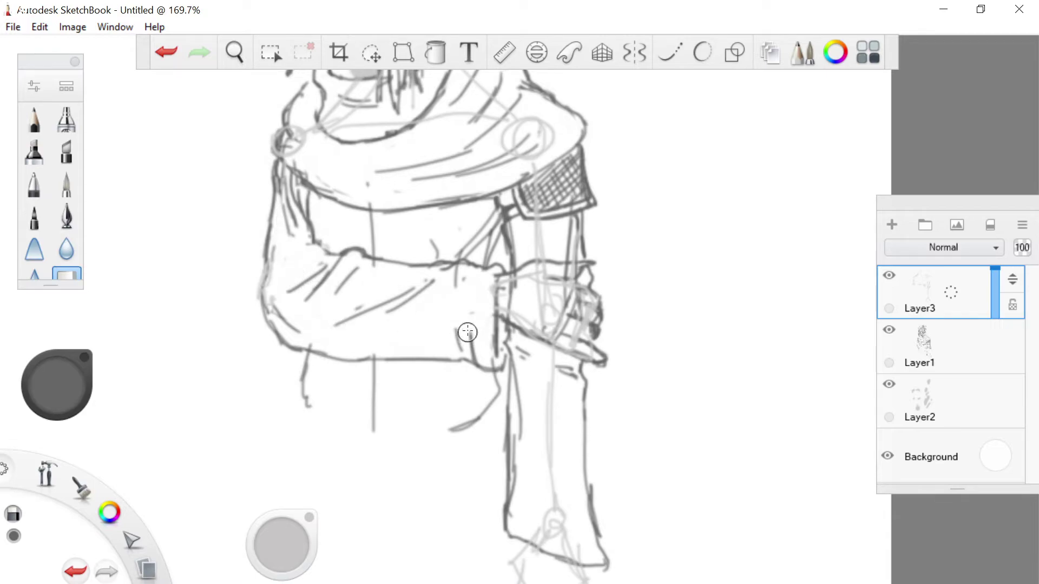
Touch up the fold lines near the cuff on Layer1 and erase the stray marks around them.
{"action": "left_click", "coordinate": [34, 184]}
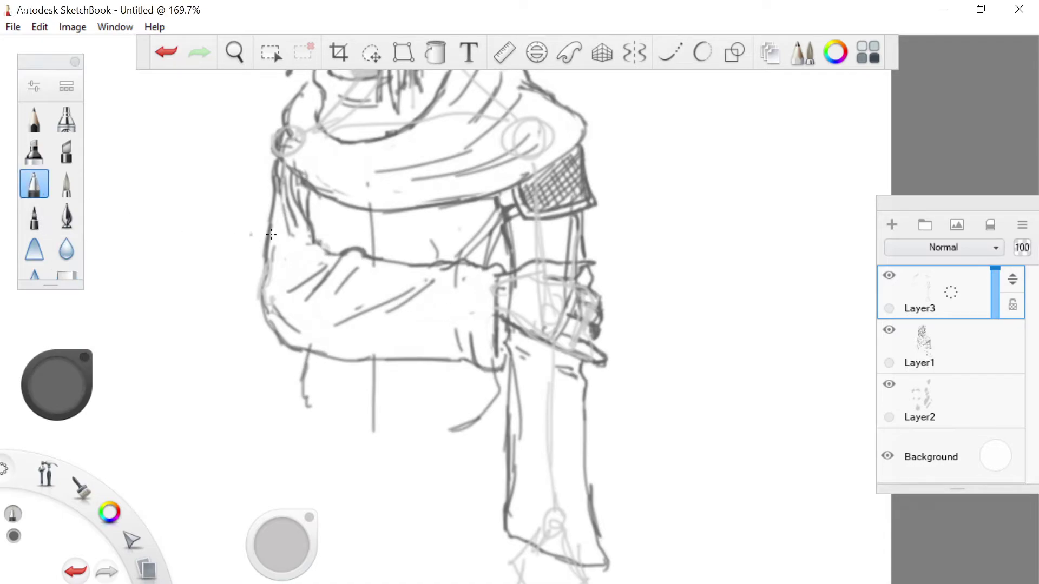
{"action": "left_click", "coordinate": [930, 363]}
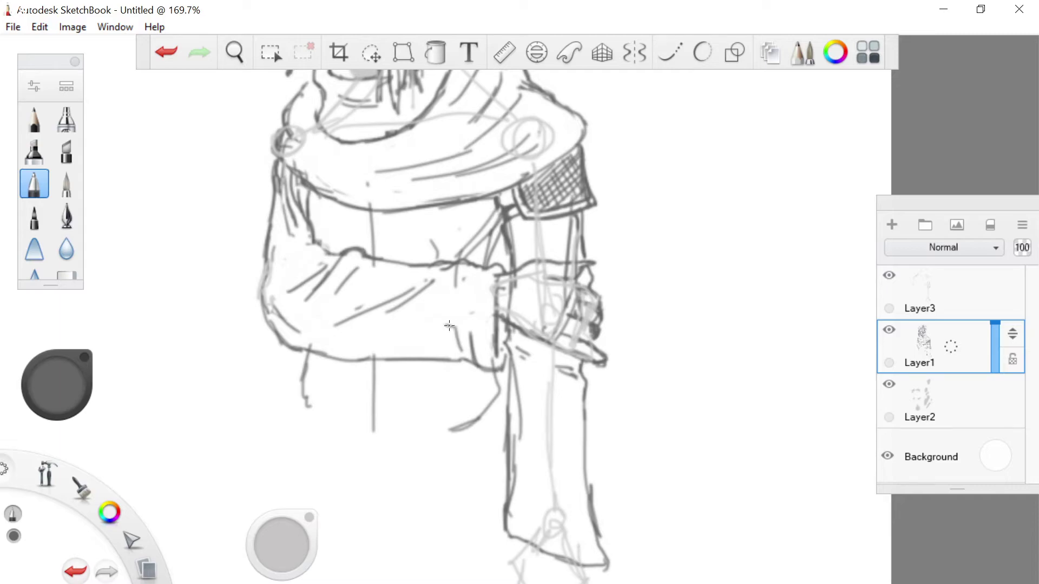
{"action": "left_click_drag", "start_coordinate": [456, 320], "coordinate": [442, 313]}
{"action": "left_click", "coordinate": [63, 274]}
{"action": "left_click_drag", "start_coordinate": [454, 324], "coordinate": [397, 326]}
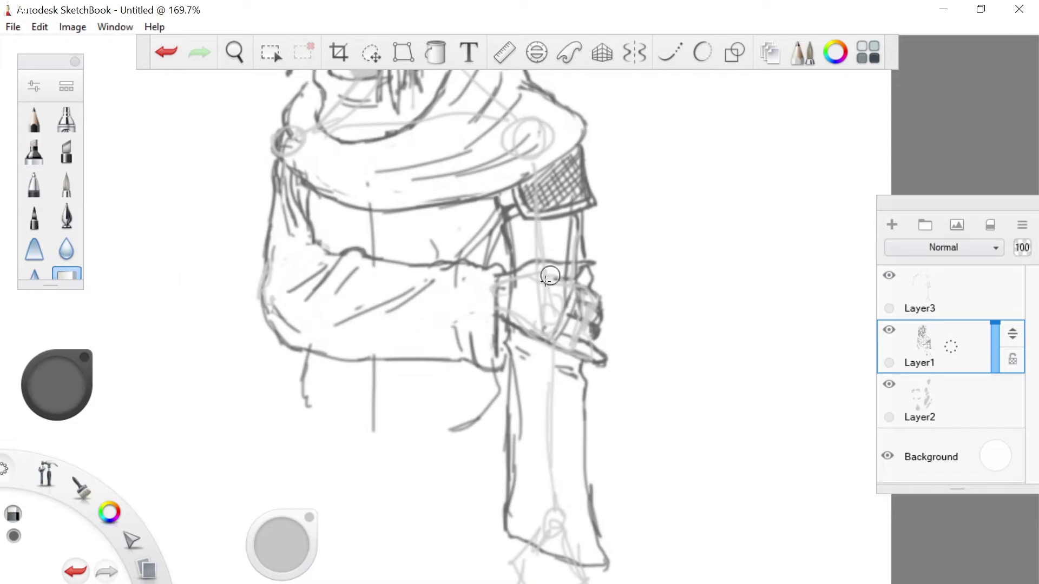
On Layer2, shade light grey beneath the long diagonal sleeve fold and along the lower edge beside the cuff.
{"action": "left_click", "coordinate": [958, 404]}
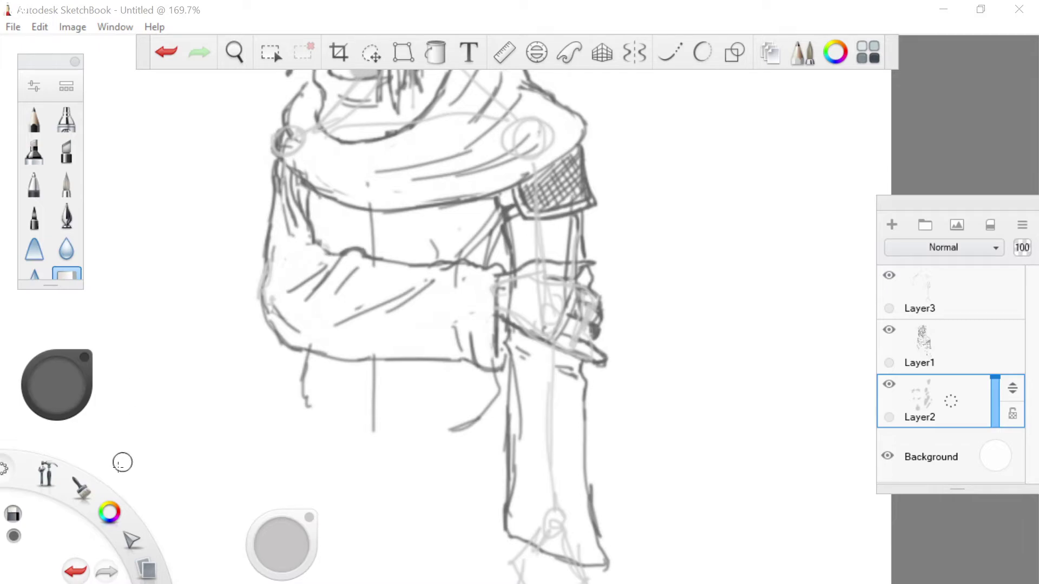
{"action": "left_click", "coordinate": [79, 492]}
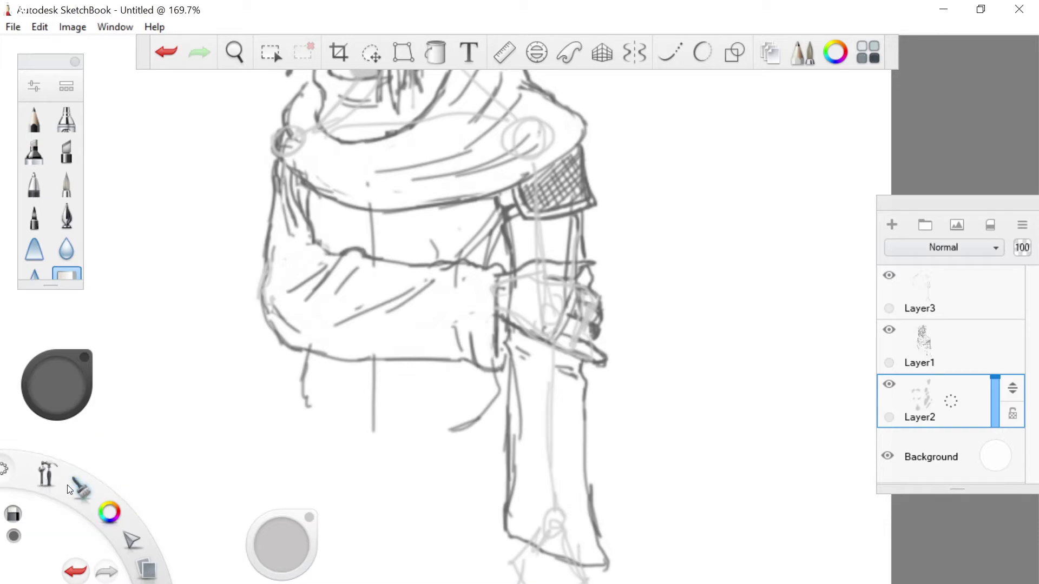
{"action": "left_click", "coordinate": [66, 184]}
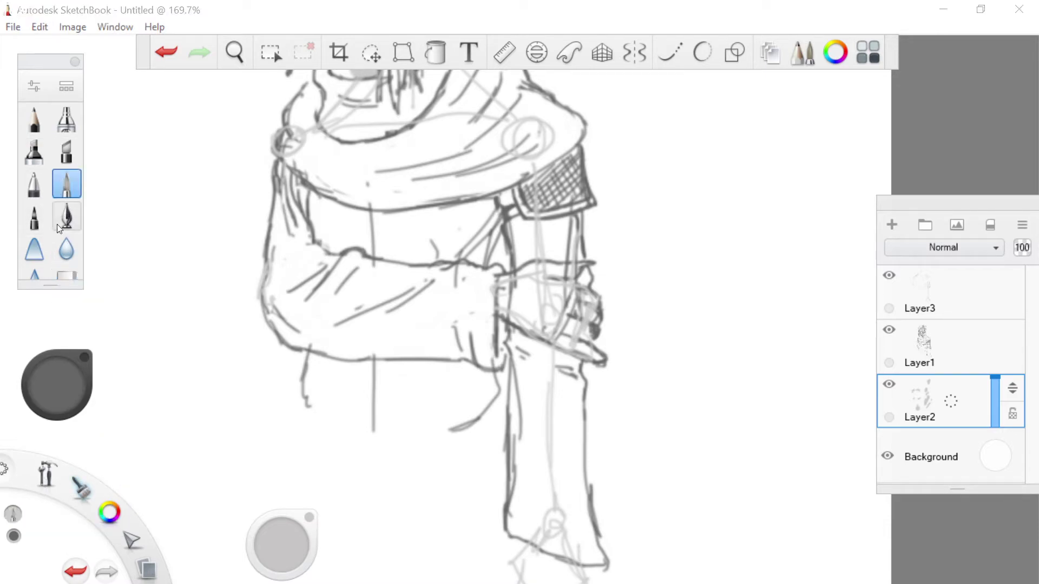
{"action": "left_click", "coordinate": [110, 508]}
{"action": "left_click", "coordinate": [156, 509]}
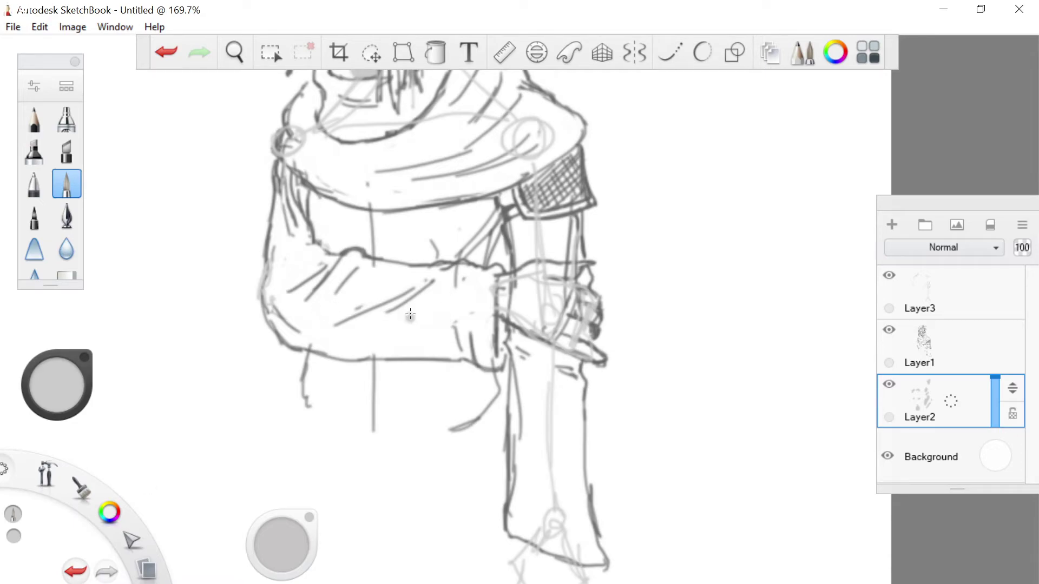
{"action": "left_click_drag", "start_coordinate": [430, 293], "coordinate": [384, 320]}
{"action": "left_click", "coordinate": [412, 330]}
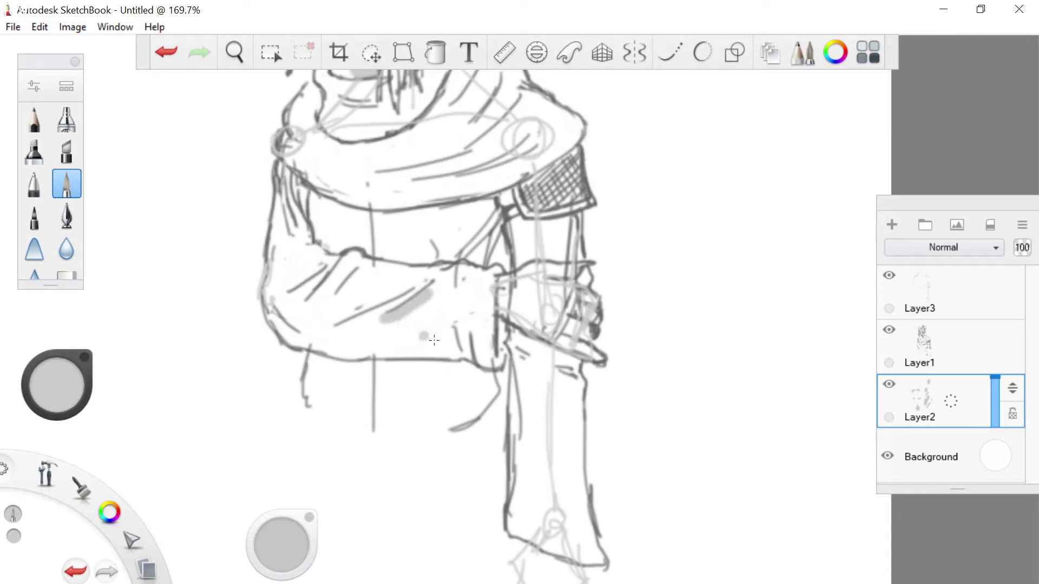
{"action": "mouse_move", "coordinate": [464, 343]}
{"action": "left_mouse_down"}
{"action": "mouse_move", "coordinate": [474, 362]}
{"action": "mouse_move", "coordinate": [497, 364]}
{"action": "mouse_move", "coordinate": [432, 353]}
{"action": "mouse_move", "coordinate": [444, 342]}
{"action": "left_mouse_up"}
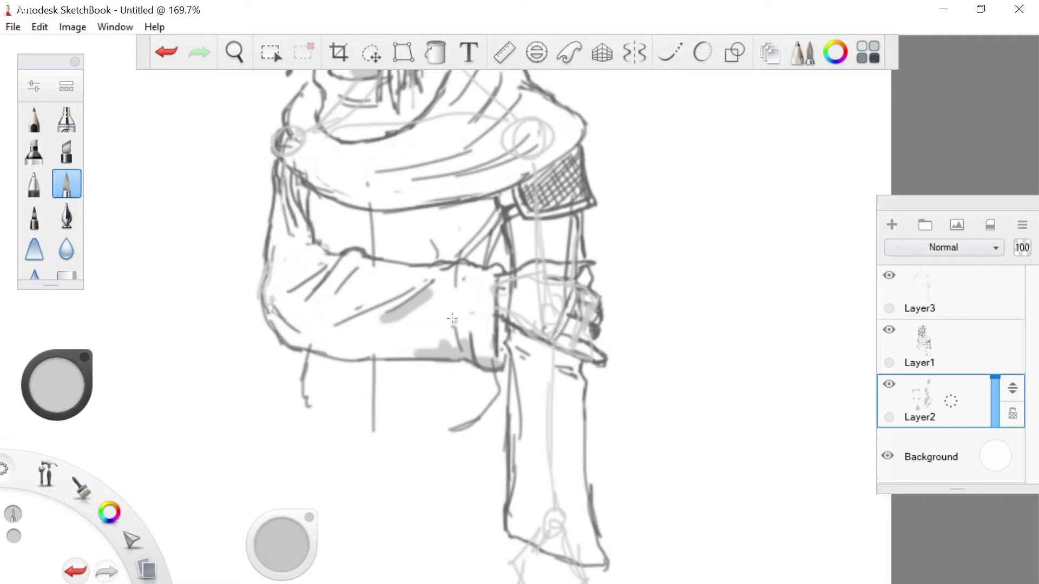
Extend the light grey shading along the sleeve's underside to the elbow and fill it up to the diagonal fold.
{"action": "mouse_move", "coordinate": [272, 315]}
{"action": "left_mouse_down"}
{"action": "mouse_move", "coordinate": [299, 343]}
{"action": "mouse_move", "coordinate": [306, 337]}
{"action": "left_mouse_up"}
{"action": "left_click_drag", "start_coordinate": [444, 348], "coordinate": [412, 352]}
{"action": "mouse_move", "coordinate": [349, 353]}
{"action": "left_mouse_down"}
{"action": "mouse_move", "coordinate": [384, 356]}
{"action": "mouse_move", "coordinate": [308, 349]}
{"action": "left_mouse_up"}
{"action": "mouse_move", "coordinate": [312, 350]}
{"action": "left_mouse_down"}
{"action": "mouse_move", "coordinate": [400, 354]}
{"action": "mouse_move", "coordinate": [445, 342]}
{"action": "left_mouse_up"}
{"action": "mouse_move", "coordinate": [390, 323]}
{"action": "left_mouse_down"}
{"action": "mouse_move", "coordinate": [378, 352]}
{"action": "mouse_move", "coordinate": [389, 345]}
{"action": "mouse_move", "coordinate": [350, 348]}
{"action": "mouse_move", "coordinate": [399, 342]}
{"action": "mouse_move", "coordinate": [382, 325]}
{"action": "mouse_move", "coordinate": [303, 344]}
{"action": "left_mouse_up"}
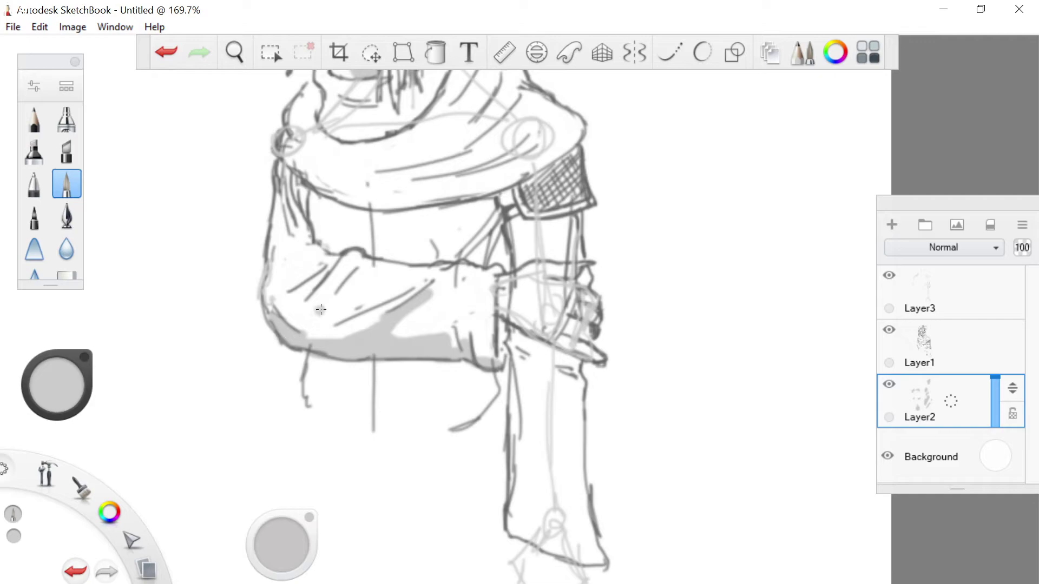
Shade the bent sleeve's folds and the areas beneath the scarf and armband in light grey on Layer2.
{"action": "mouse_move", "coordinate": [358, 274]}
{"action": "left_mouse_down"}
{"action": "mouse_move", "coordinate": [331, 314]}
{"action": "mouse_move", "coordinate": [338, 324]}
{"action": "mouse_move", "coordinate": [338, 306]}
{"action": "mouse_move", "coordinate": [292, 306]}
{"action": "mouse_move", "coordinate": [324, 272]}
{"action": "left_mouse_up"}
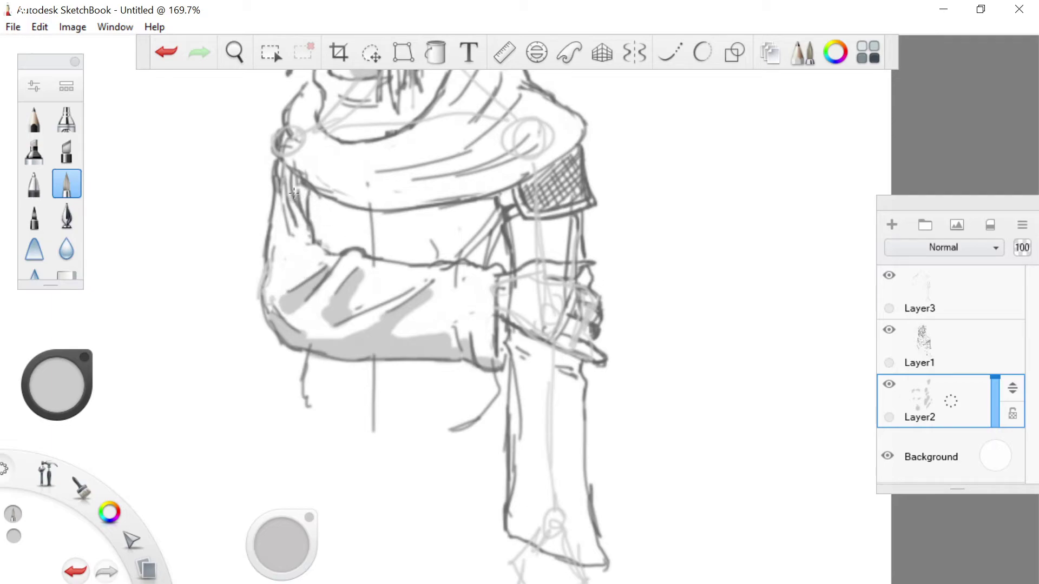
{"action": "mouse_move", "coordinate": [475, 210]}
{"action": "left_mouse_down"}
{"action": "mouse_move", "coordinate": [491, 198]}
{"action": "mouse_move", "coordinate": [477, 215]}
{"action": "mouse_move", "coordinate": [342, 216]}
{"action": "mouse_move", "coordinate": [316, 201]}
{"action": "left_mouse_up"}
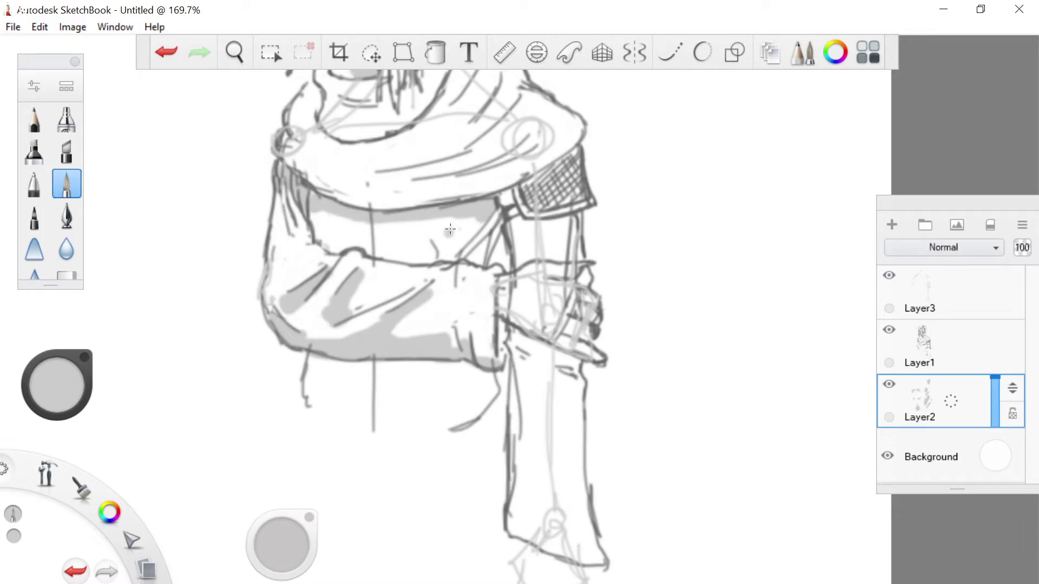
{"action": "left_click_drag", "start_coordinate": [475, 226], "coordinate": [480, 216]}
{"action": "mouse_move", "coordinate": [563, 224]}
{"action": "left_mouse_down"}
{"action": "mouse_move", "coordinate": [522, 222]}
{"action": "mouse_move", "coordinate": [567, 220]}
{"action": "left_mouse_up"}
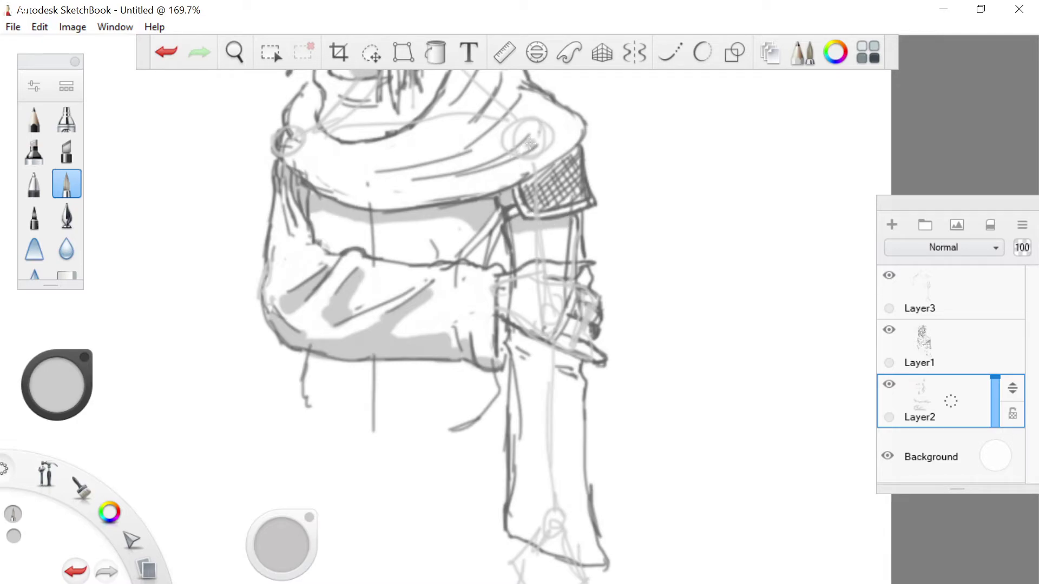
Add light grey shadows along the scarf's folds, lower edge and neck opening on Layer2.
{"action": "left_click_drag", "start_coordinate": [535, 139], "coordinate": [514, 156]}
{"action": "left_click_drag", "start_coordinate": [530, 155], "coordinate": [451, 178]}
{"action": "left_click_drag", "start_coordinate": [515, 98], "coordinate": [429, 162]}
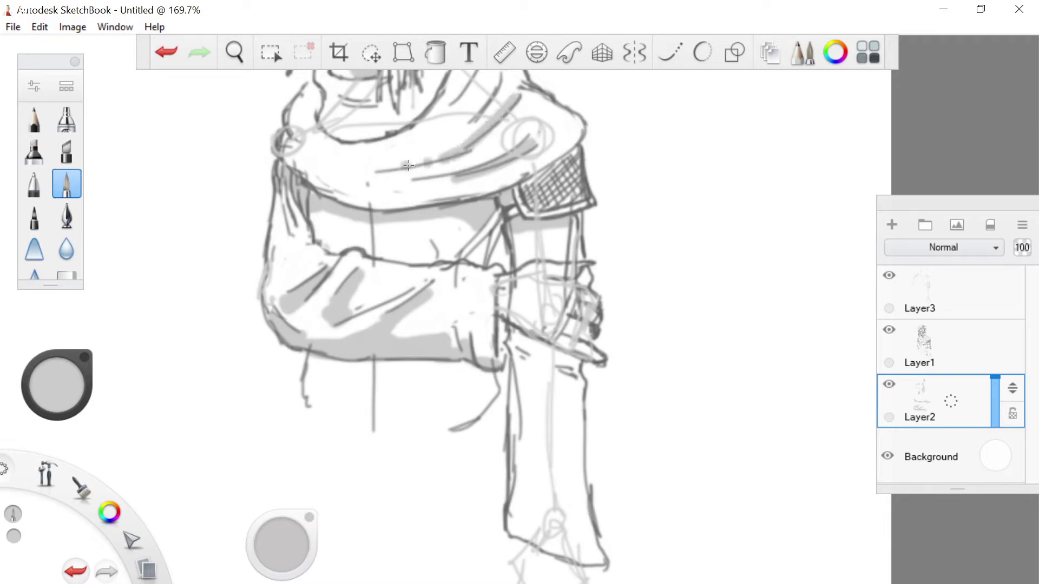
{"action": "mouse_move", "coordinate": [578, 126]}
{"action": "left_mouse_down"}
{"action": "mouse_move", "coordinate": [556, 154]}
{"action": "mouse_move", "coordinate": [459, 193]}
{"action": "mouse_move", "coordinate": [329, 201]}
{"action": "mouse_move", "coordinate": [300, 191]}
{"action": "mouse_move", "coordinate": [325, 203]}
{"action": "mouse_move", "coordinate": [351, 198]}
{"action": "mouse_move", "coordinate": [298, 179]}
{"action": "mouse_move", "coordinate": [316, 187]}
{"action": "mouse_move", "coordinate": [283, 131]}
{"action": "mouse_move", "coordinate": [301, 148]}
{"action": "left_mouse_up"}
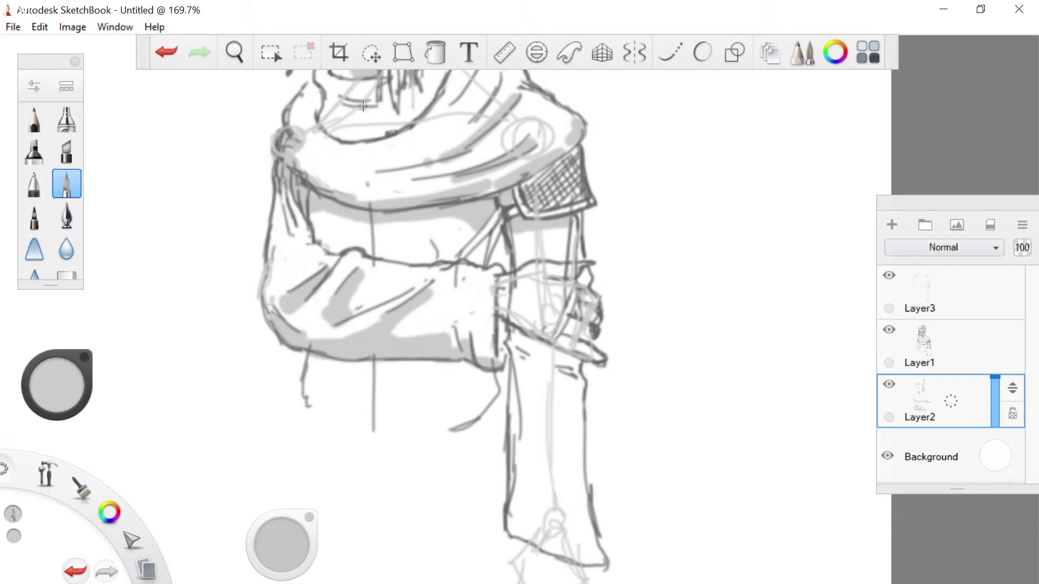
{"action": "mouse_move", "coordinate": [454, 79]}
{"action": "left_mouse_down"}
{"action": "mouse_move", "coordinate": [387, 143]}
{"action": "mouse_move", "coordinate": [336, 141]}
{"action": "mouse_move", "coordinate": [382, 143]}
{"action": "left_mouse_up"}
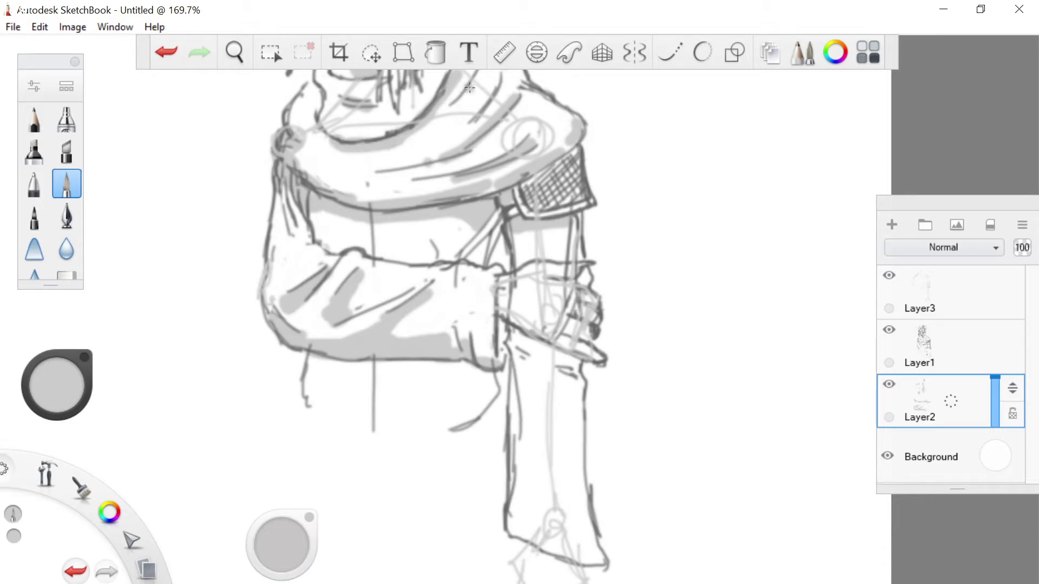
{"action": "scroll", "coordinate": [469, 87], "scroll_direction": "down", "scroll_amount": 3}
{"action": "scroll", "coordinate": [479, 81], "scroll_direction": "up", "scroll_amount": 4}
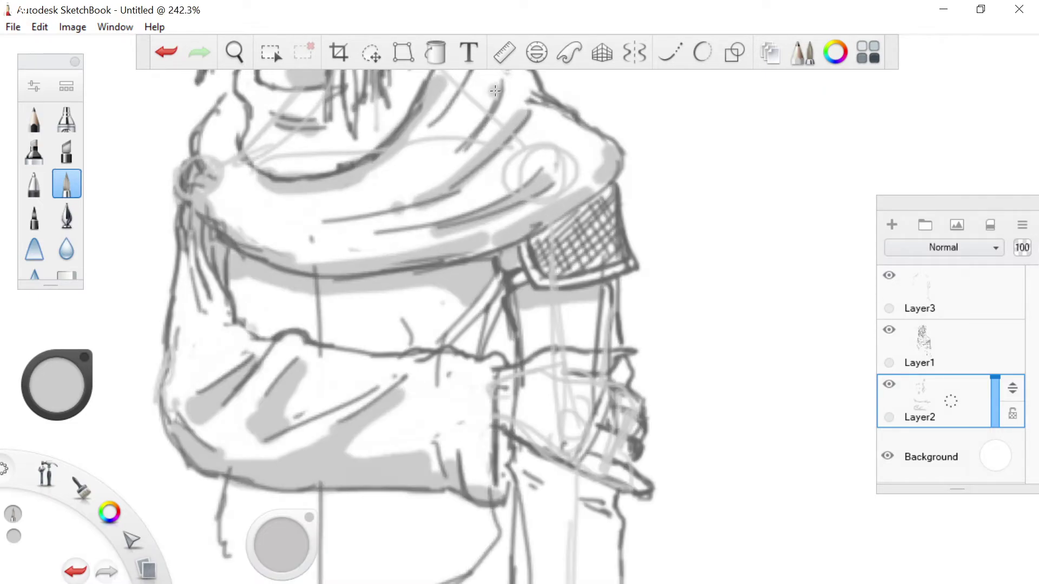
{"action": "left_click_drag", "start_coordinate": [475, 78], "coordinate": [435, 124]}
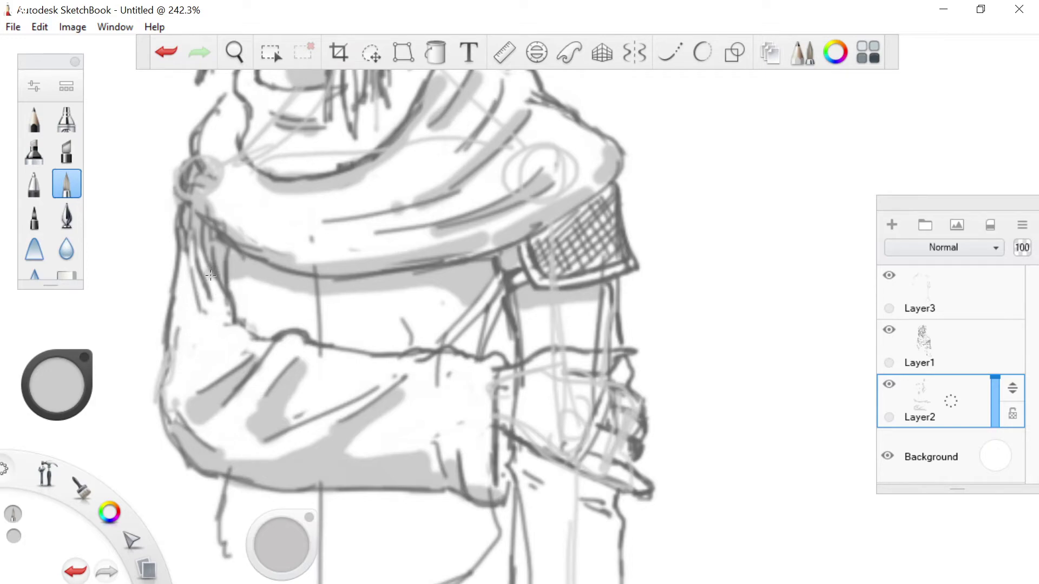
Shade the bent sleeve's shoulder, elbow and cuff folds, plus the shadow under the hand, in light grey.
{"action": "mouse_move", "coordinate": [224, 311]}
{"action": "left_mouse_down"}
{"action": "mouse_move", "coordinate": [218, 318]}
{"action": "mouse_move", "coordinate": [176, 236]}
{"action": "left_mouse_up"}
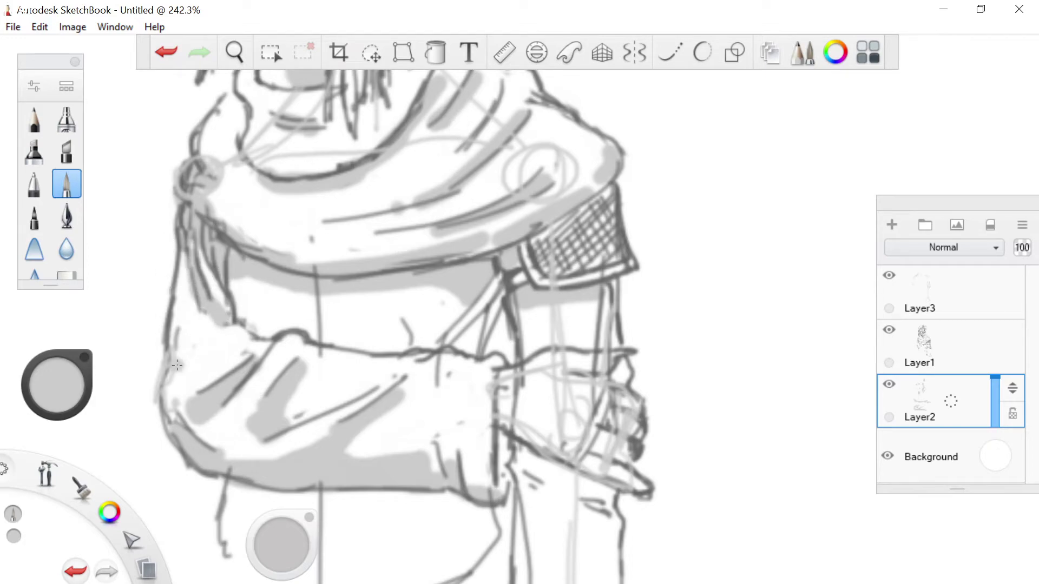
{"action": "left_click_drag", "start_coordinate": [164, 396], "coordinate": [201, 436]}
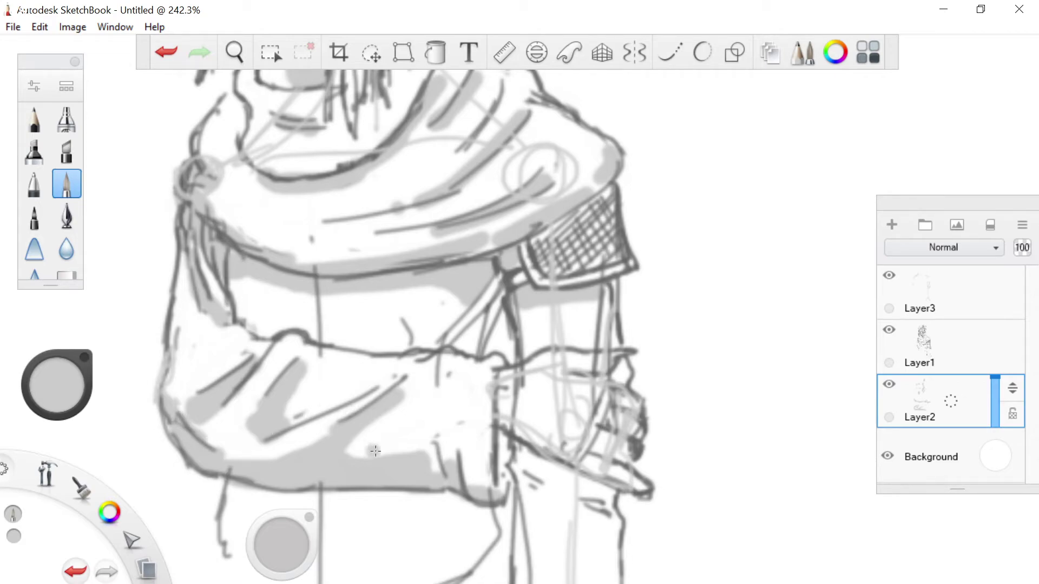
{"action": "left_click_drag", "start_coordinate": [439, 475], "coordinate": [433, 431]}
{"action": "left_click_drag", "start_coordinate": [491, 499], "coordinate": [504, 424]}
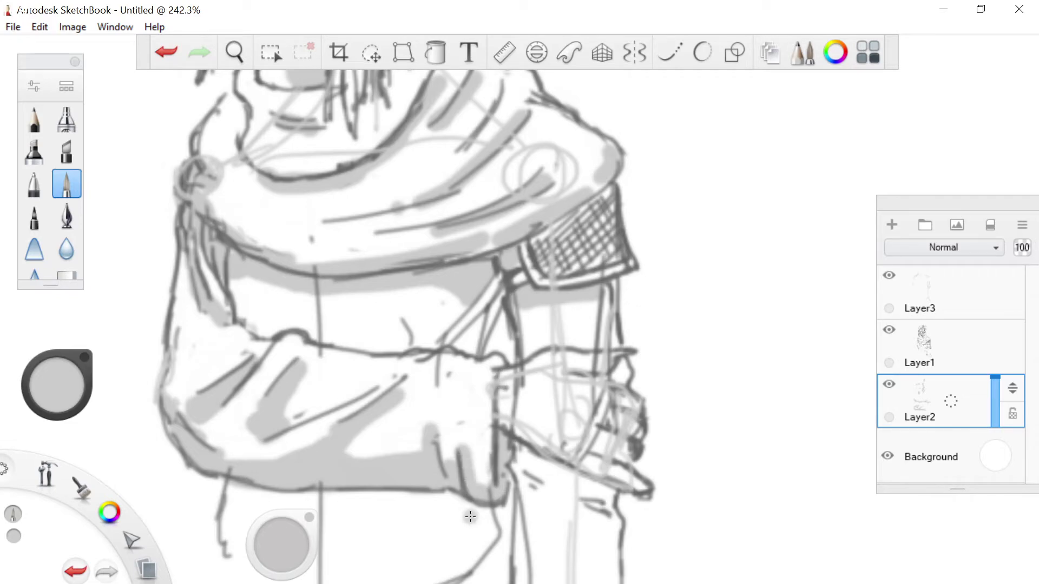
{"action": "left_click_drag", "start_coordinate": [433, 359], "coordinate": [436, 385]}
{"action": "scroll", "coordinate": [461, 348], "scroll_direction": "down", "scroll_amount": 5}
{"action": "scroll", "coordinate": [487, 437], "scroll_direction": "up", "scroll_amount": 3}
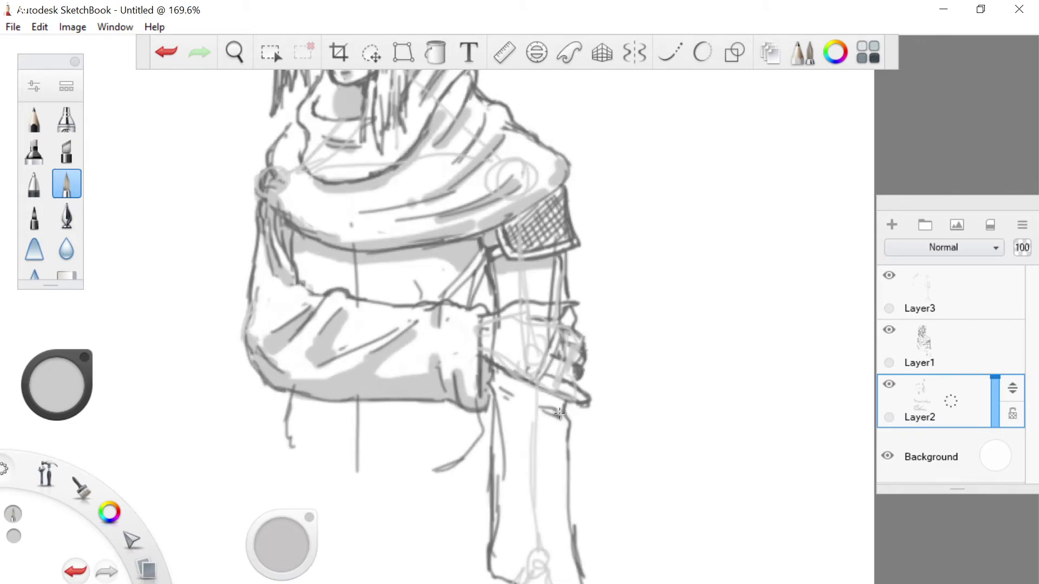
{"action": "left_click_drag", "start_coordinate": [554, 401], "coordinate": [499, 378]}
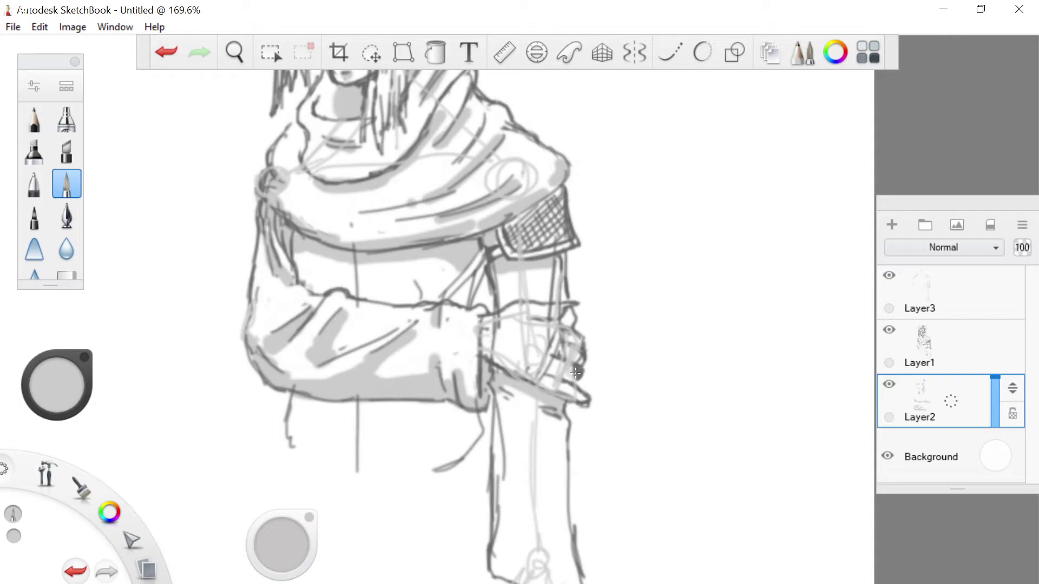
Set the drawing colour to dark grey and erase the cross-hatched armband from Layer1.
{"action": "left_click", "coordinate": [34, 184]}
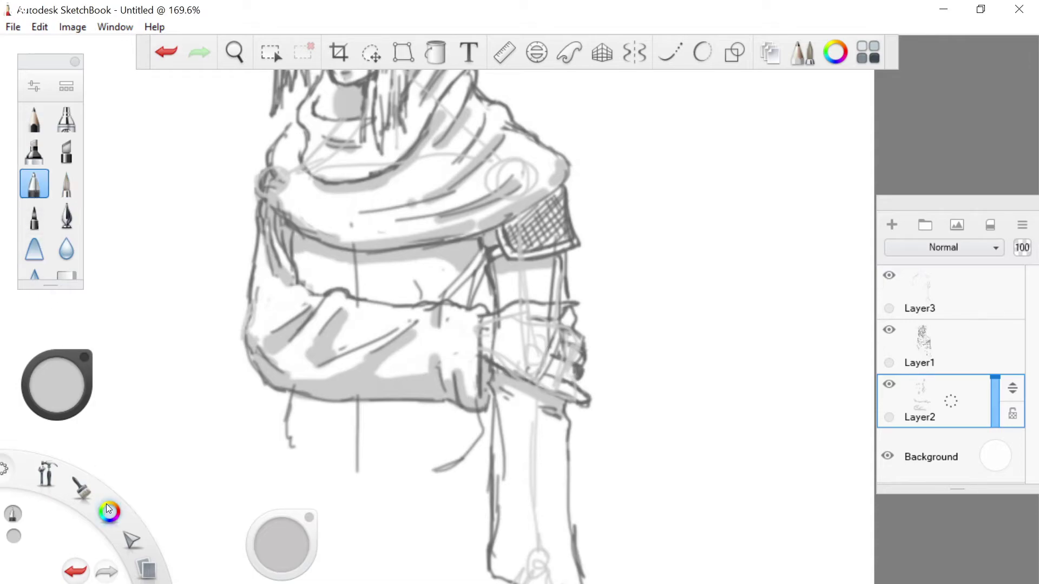
{"action": "left_click_drag", "start_coordinate": [101, 516], "coordinate": [136, 482]}
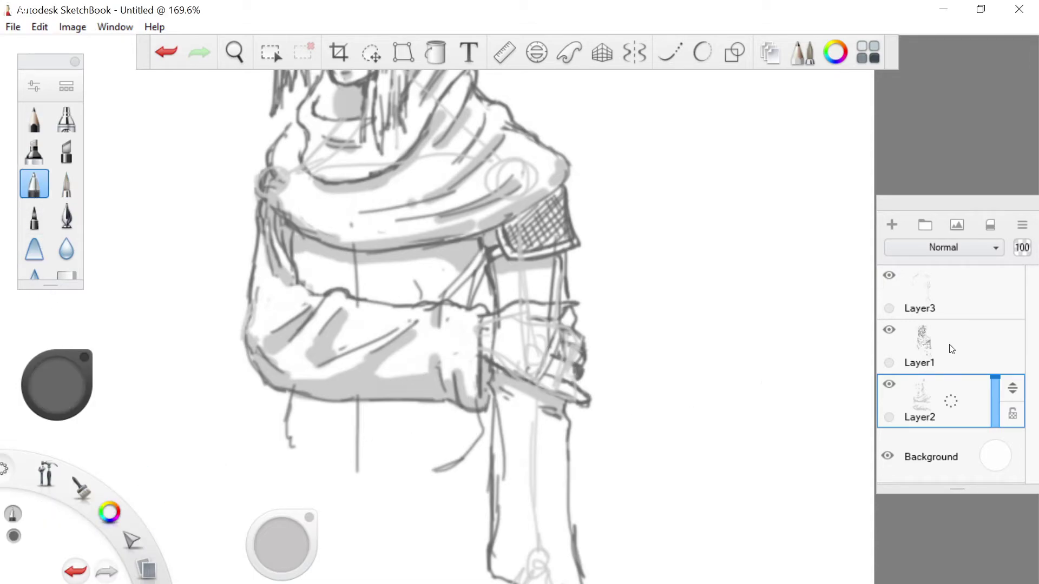
{"action": "left_click", "coordinate": [969, 357]}
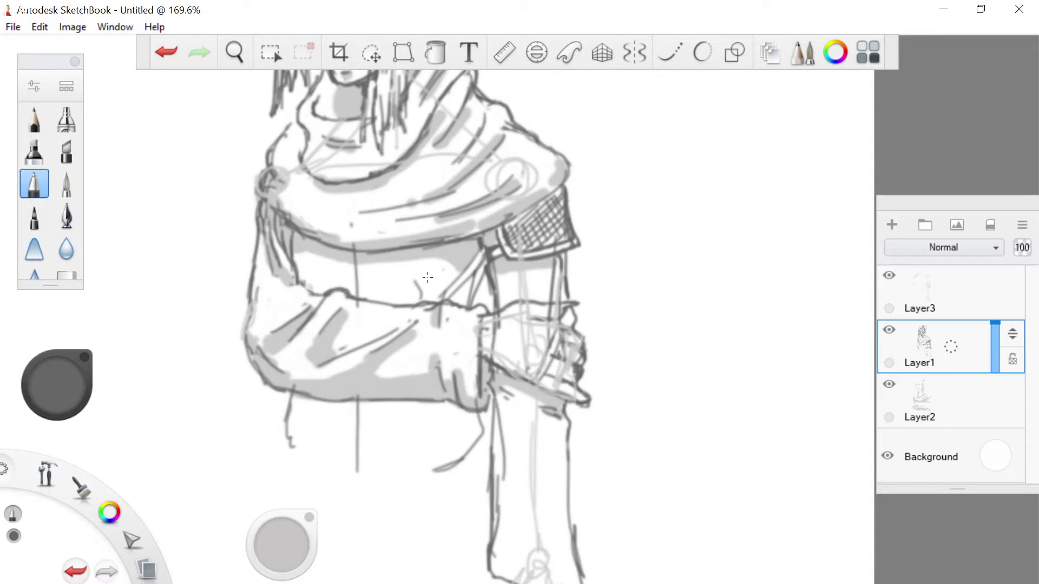
{"action": "scroll", "coordinate": [428, 278], "scroll_direction": "down", "scroll_amount": 7}
{"action": "scroll", "coordinate": [493, 128], "scroll_direction": "up", "scroll_amount": 4}
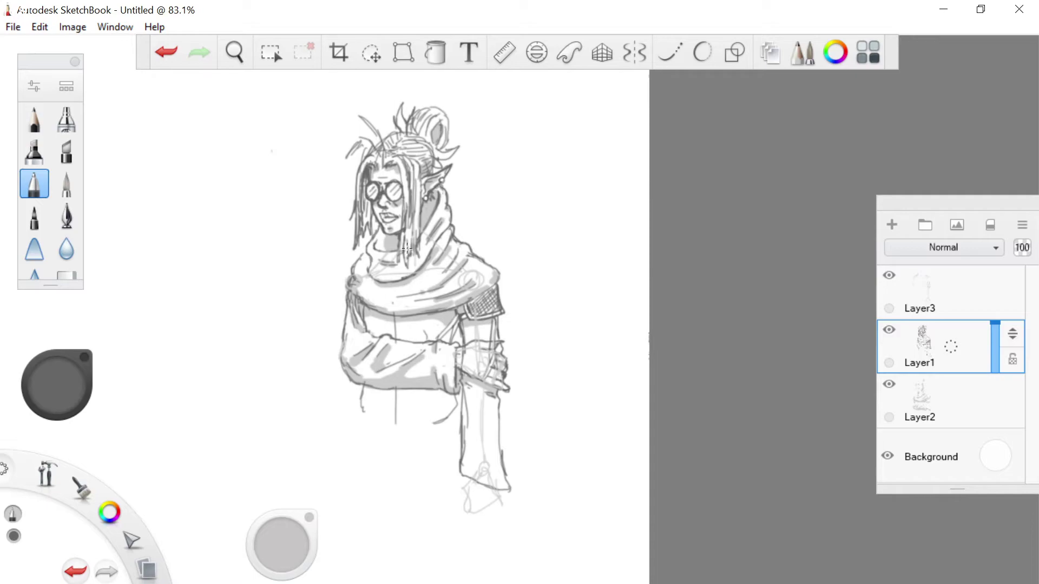
{"action": "scroll", "coordinate": [417, 324], "scroll_direction": "up", "scroll_amount": 1}
{"action": "scroll", "coordinate": [470, 374], "scroll_direction": "up", "scroll_amount": 2}
{"action": "scroll", "coordinate": [522, 239], "scroll_direction": "up", "scroll_amount": 1}
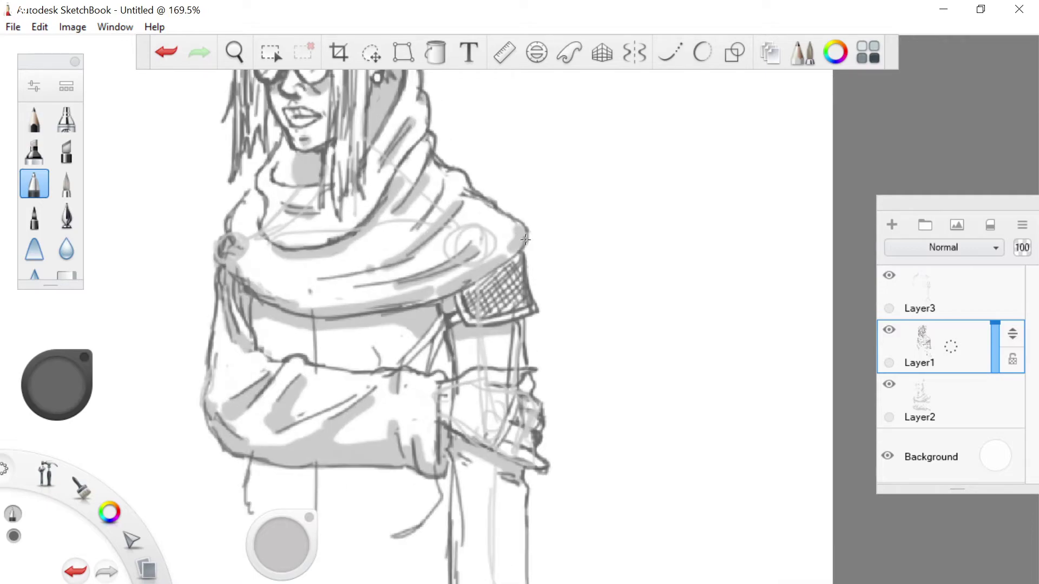
{"action": "left_click", "coordinate": [66, 275]}
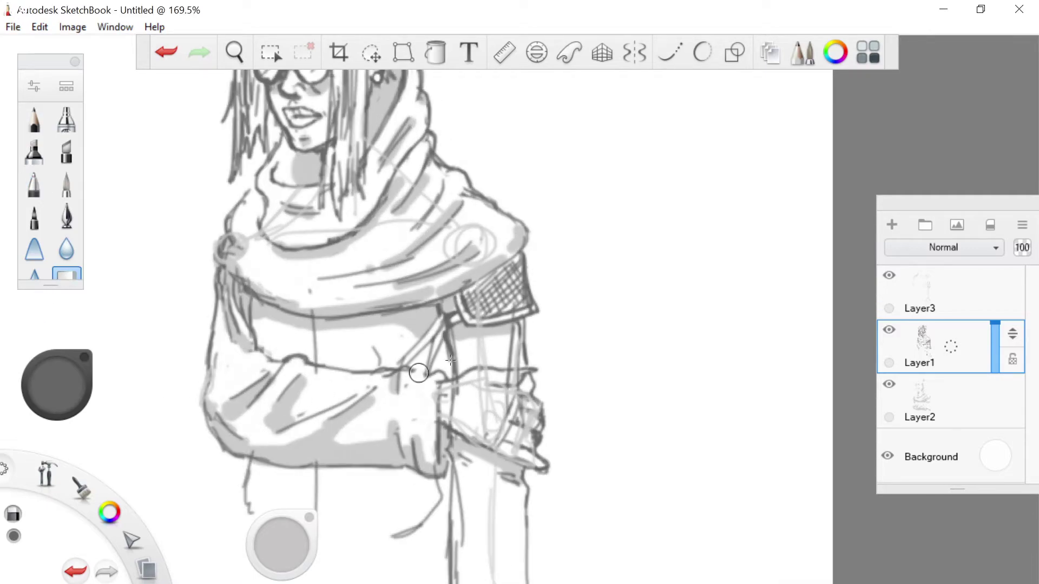
{"action": "mouse_move", "coordinate": [539, 298]}
{"action": "left_mouse_down"}
{"action": "mouse_move", "coordinate": [535, 309]}
{"action": "mouse_move", "coordinate": [472, 319]}
{"action": "mouse_move", "coordinate": [541, 304]}
{"action": "mouse_move", "coordinate": [467, 297]}
{"action": "mouse_move", "coordinate": [447, 320]}
{"action": "left_mouse_up"}
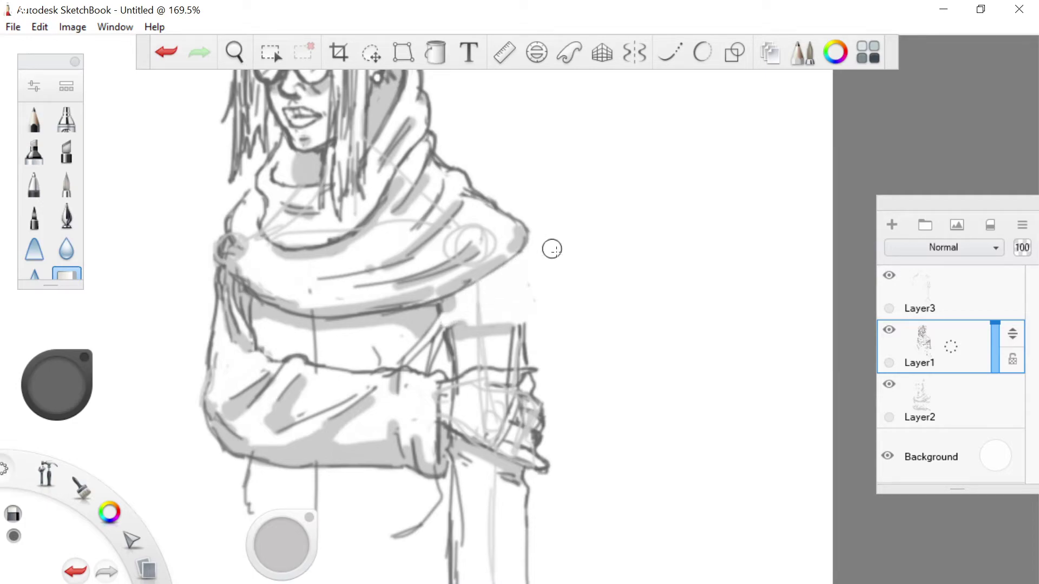
Redraw the upper arm's outline and folds in dark grey on Layer1, and shade the folds in light grey on Layer2.
{"action": "left_click", "coordinate": [35, 187]}
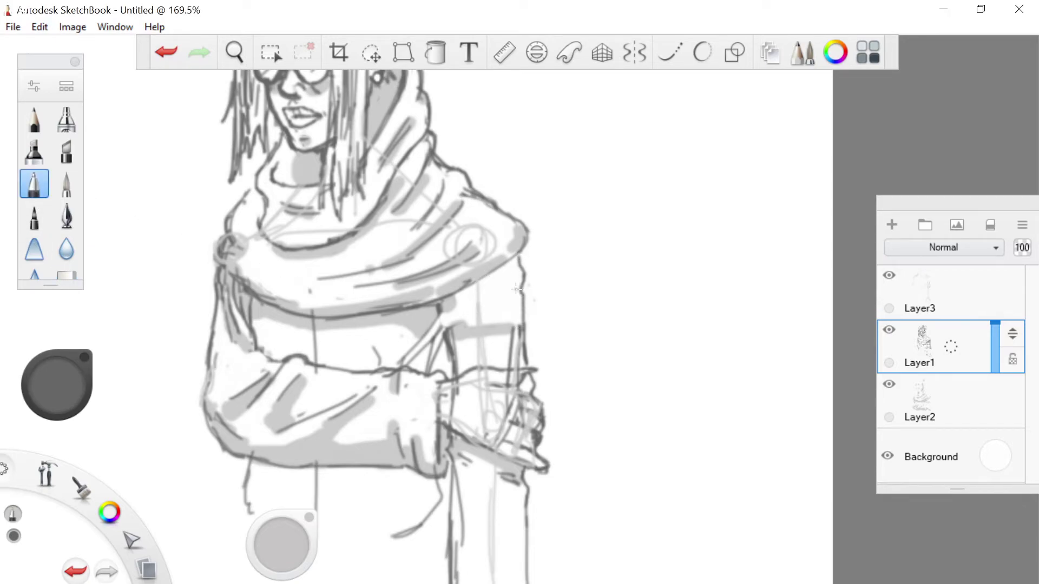
{"action": "mouse_move", "coordinate": [514, 283]}
{"action": "left_mouse_down"}
{"action": "mouse_move", "coordinate": [493, 296]}
{"action": "mouse_move", "coordinate": [490, 282]}
{"action": "left_mouse_up"}
{"action": "left_click", "coordinate": [950, 405]}
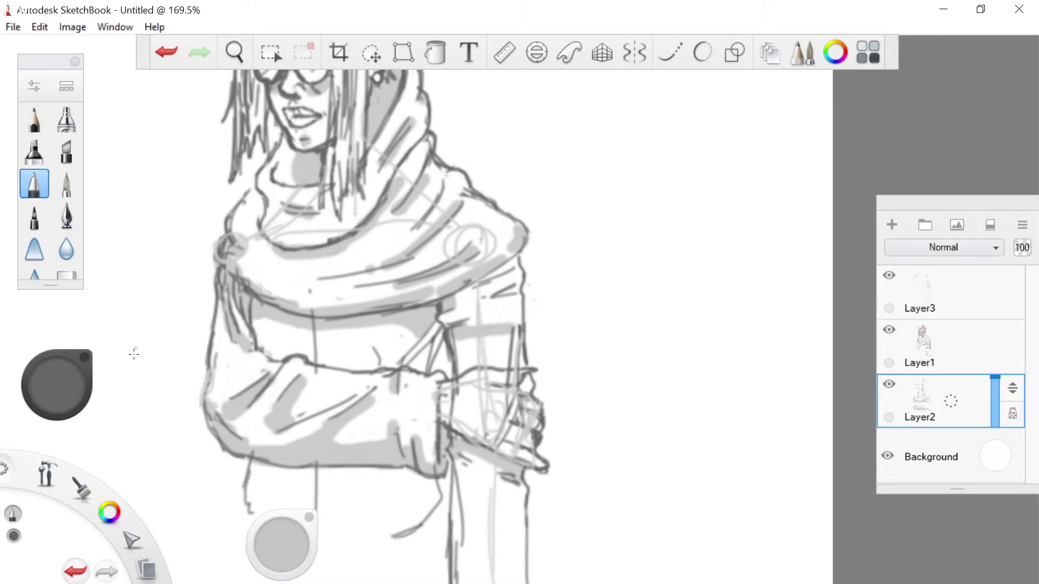
{"action": "left_click_drag", "start_coordinate": [106, 515], "coordinate": [148, 512]}
{"action": "left_click", "coordinate": [67, 184]}
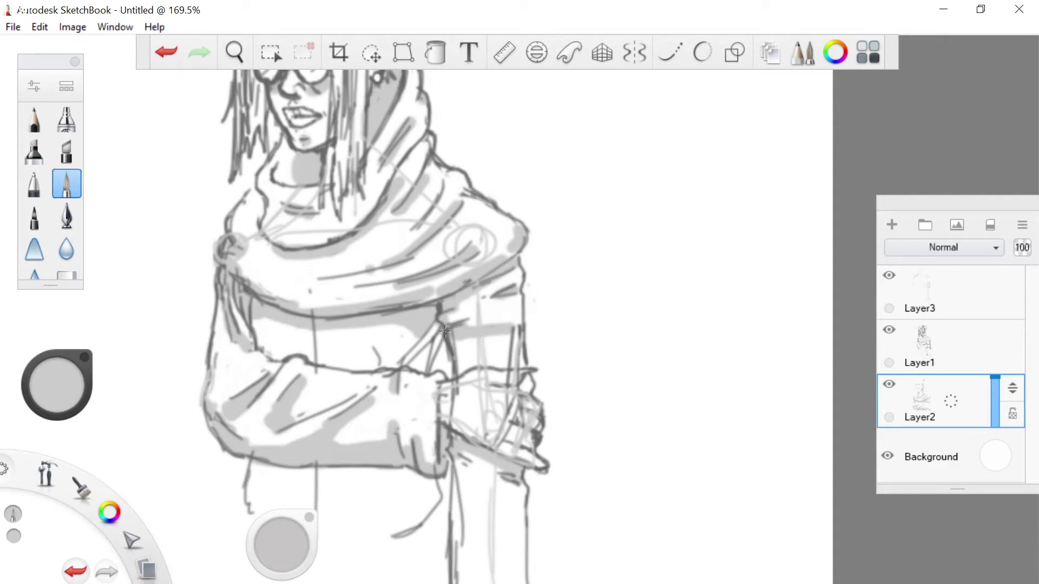
{"action": "left_click_drag", "start_coordinate": [514, 300], "coordinate": [495, 304]}
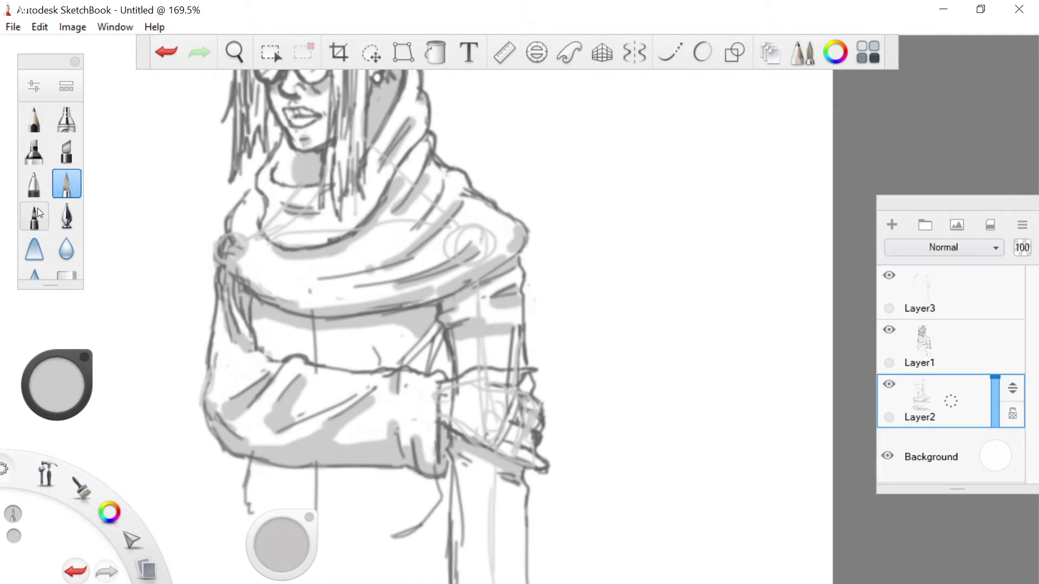
Erase the leftover armband shadow on Layer2 and the stray inner arm line above the hand on Layer1.
{"action": "left_click", "coordinate": [65, 274]}
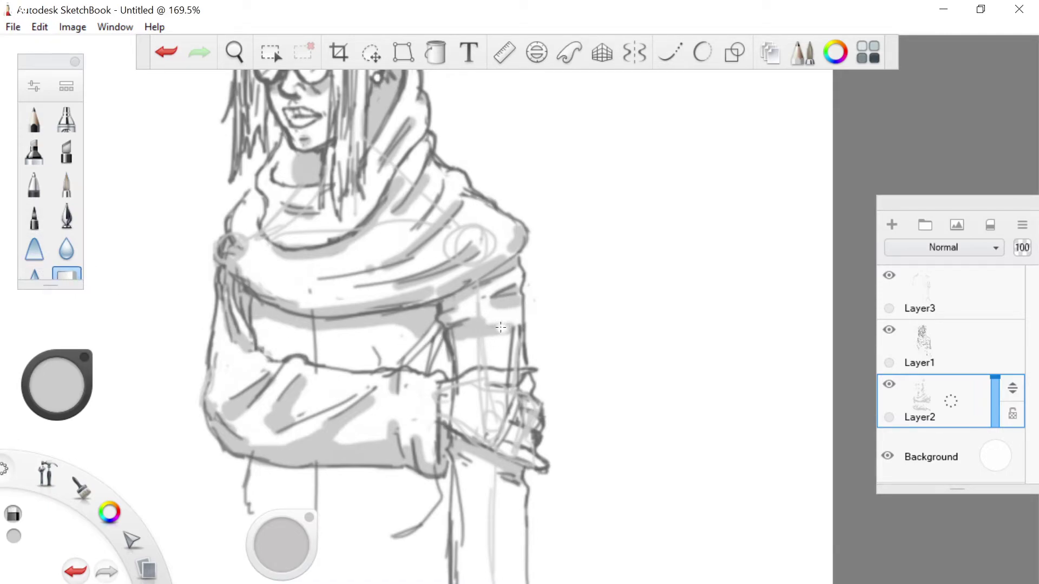
{"action": "left_click_drag", "start_coordinate": [500, 327], "coordinate": [501, 327]}
{"action": "left_click", "coordinate": [952, 346]}
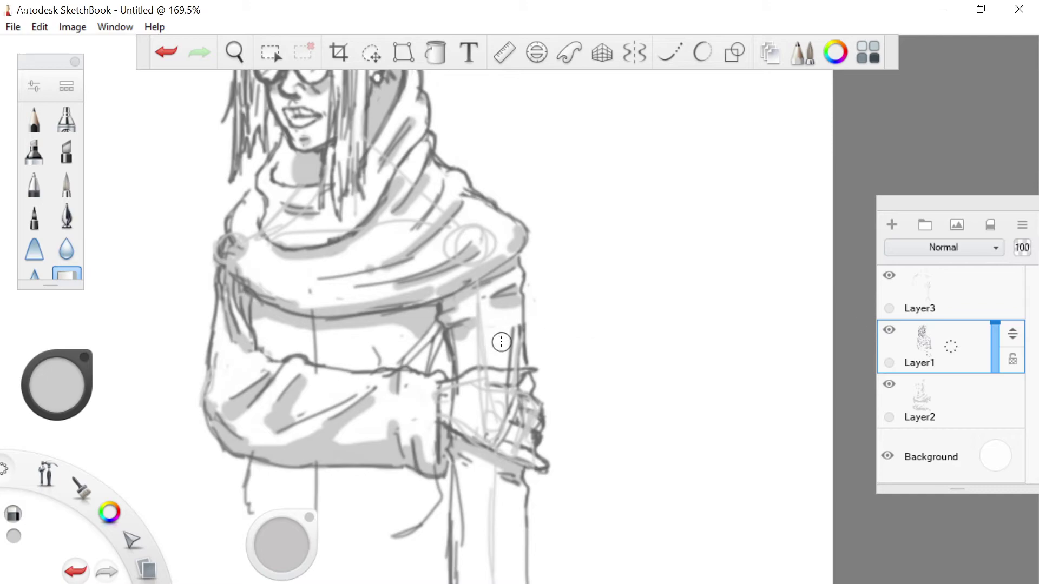
{"action": "left_click_drag", "start_coordinate": [515, 328], "coordinate": [506, 357]}
Hide the construction sketch on Layer3 and shade the scarf's inner folds, neck and hair in light grey on Layer2.
{"action": "left_click", "coordinate": [887, 275]}
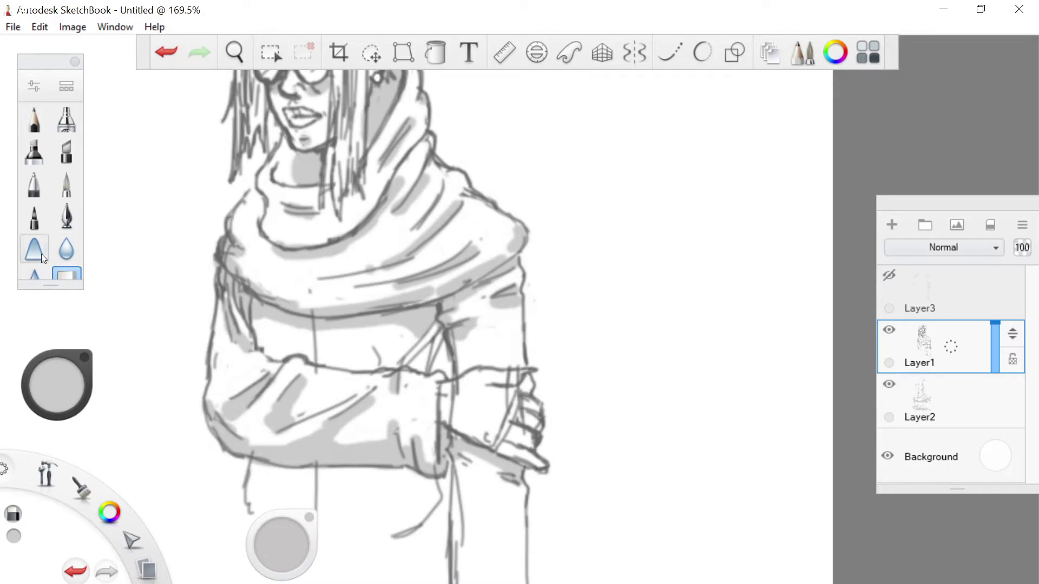
{"action": "left_click", "coordinate": [65, 185]}
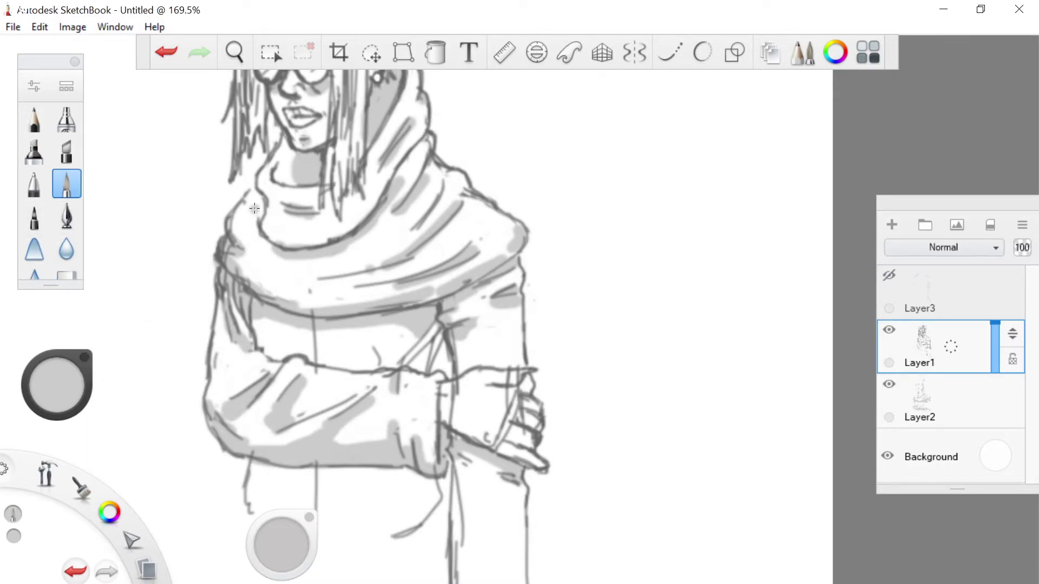
{"action": "left_click", "coordinate": [927, 295]}
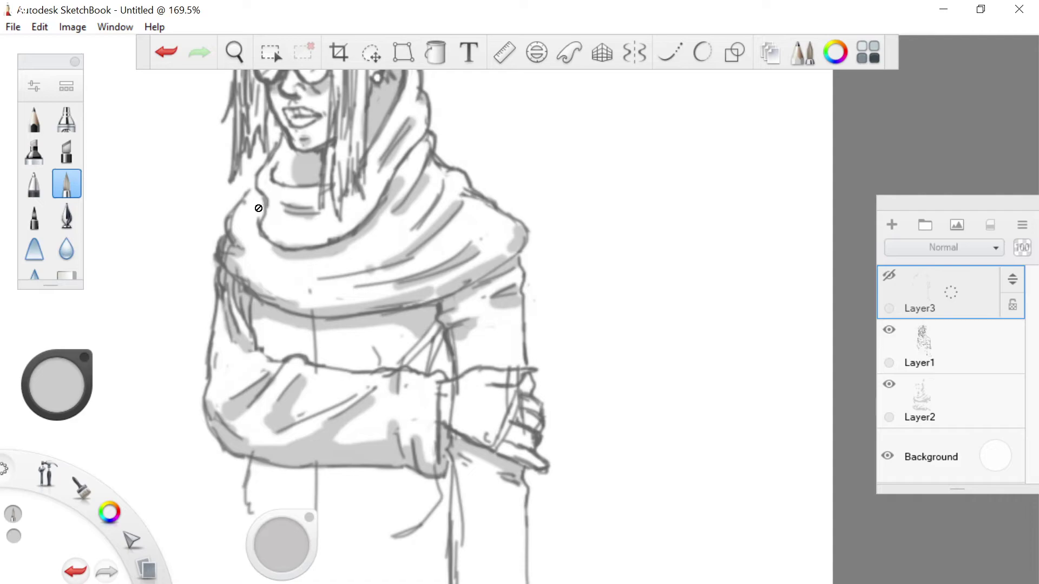
{"action": "left_click", "coordinate": [923, 389]}
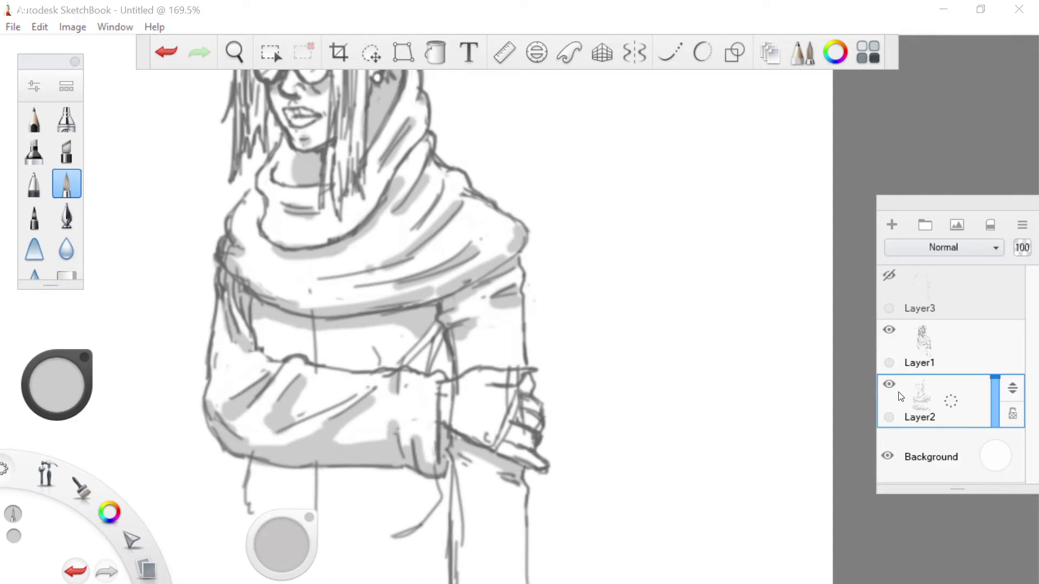
{"action": "mouse_move", "coordinate": [260, 205]}
{"action": "left_mouse_down"}
{"action": "mouse_move", "coordinate": [278, 250]}
{"action": "mouse_move", "coordinate": [332, 223]}
{"action": "mouse_move", "coordinate": [268, 226]}
{"action": "mouse_move", "coordinate": [285, 239]}
{"action": "mouse_move", "coordinate": [263, 231]}
{"action": "mouse_move", "coordinate": [305, 246]}
{"action": "mouse_move", "coordinate": [356, 227]}
{"action": "mouse_move", "coordinate": [396, 164]}
{"action": "left_mouse_up"}
{"action": "mouse_move", "coordinate": [352, 195]}
{"action": "left_mouse_down"}
{"action": "mouse_move", "coordinate": [345, 206]}
{"action": "mouse_move", "coordinate": [328, 199]}
{"action": "mouse_move", "coordinate": [327, 181]}
{"action": "mouse_move", "coordinate": [284, 181]}
{"action": "left_mouse_up"}
{"action": "mouse_move", "coordinate": [255, 121]}
{"action": "left_mouse_down"}
{"action": "mouse_move", "coordinate": [250, 137]}
{"action": "mouse_move", "coordinate": [255, 99]}
{"action": "left_mouse_up"}
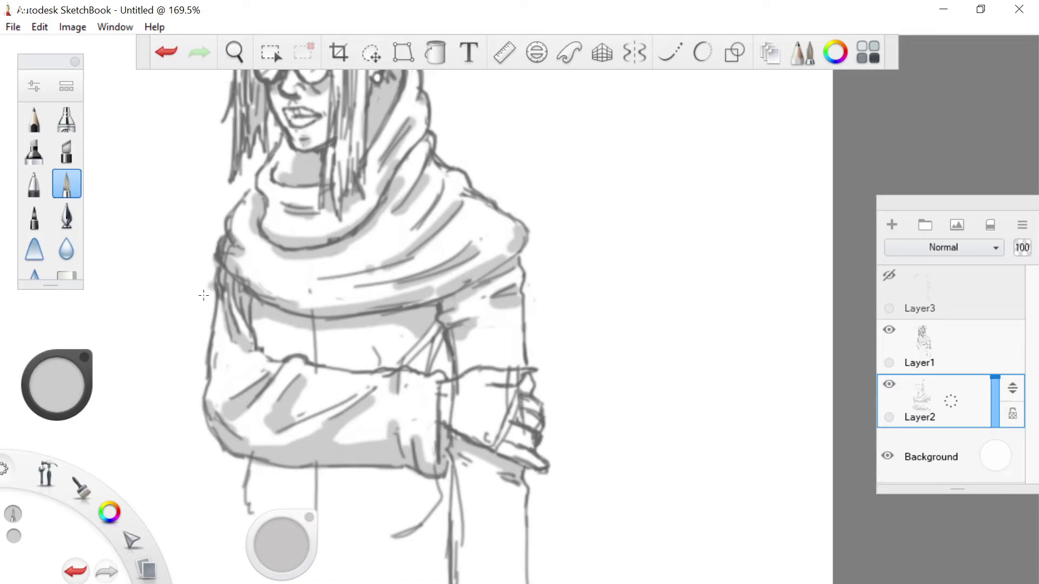
Undo the last change and draw a short dark grey fold line on the scarf beside the neck opening on Layer1.
{"action": "left_click", "coordinate": [942, 346]}
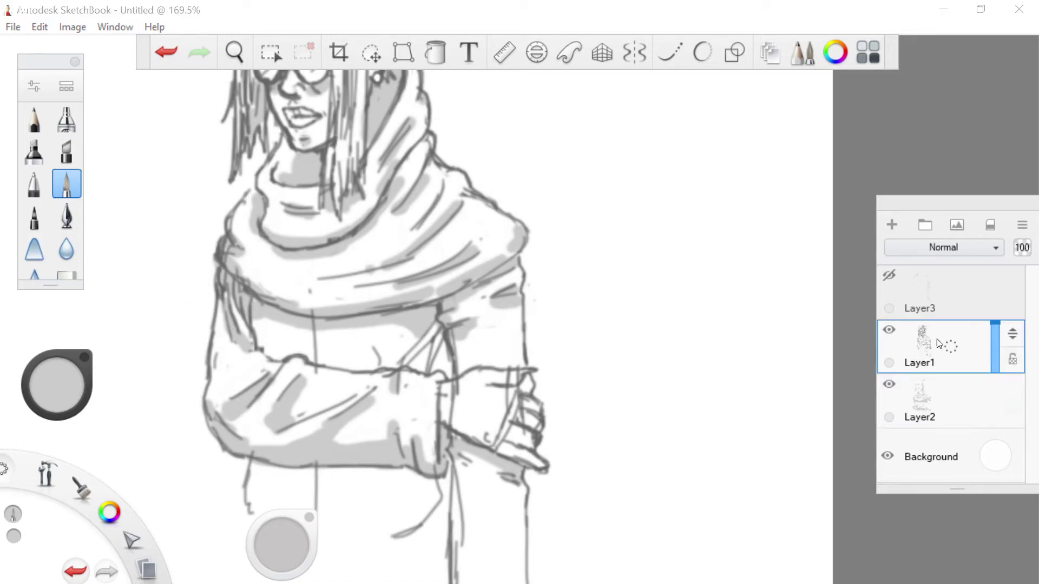
{"action": "left_click", "coordinate": [35, 186]}
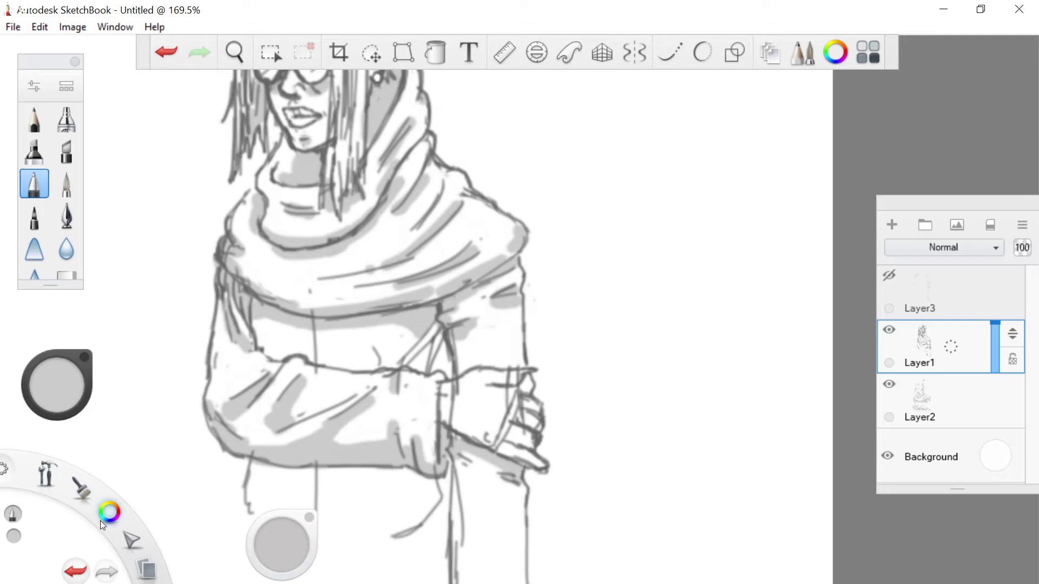
{"action": "mouse_move", "coordinate": [83, 492]}
{"action": "left_click", "coordinate": [160, 53]}
{"action": "left_click_drag", "start_coordinate": [103, 510], "coordinate": [146, 510]}
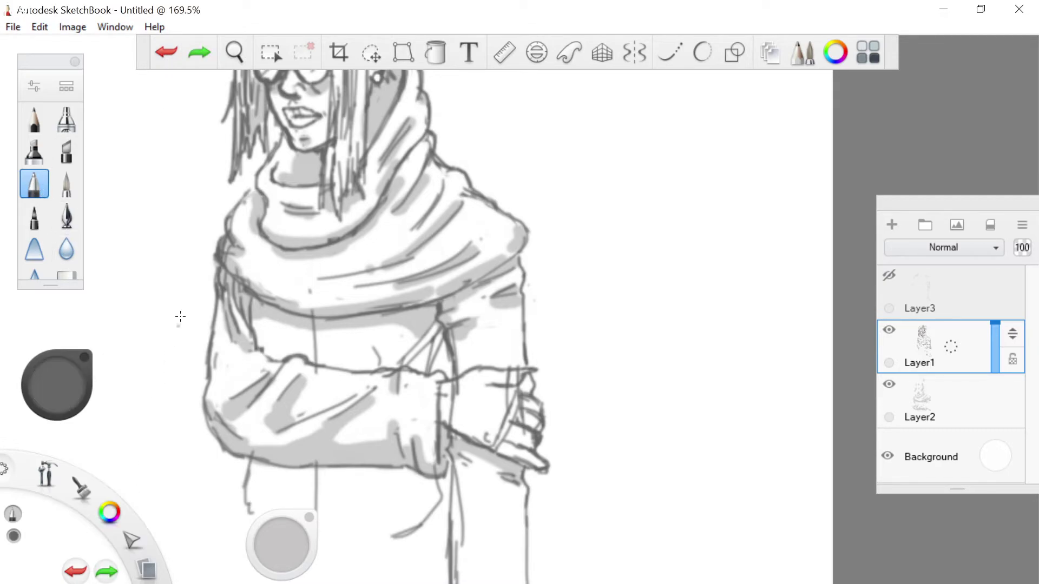
{"action": "mouse_move", "coordinate": [248, 195]}
{"action": "left_mouse_down"}
{"action": "mouse_move", "coordinate": [257, 188]}
{"action": "mouse_move", "coordinate": [246, 228]}
{"action": "mouse_move", "coordinate": [250, 211]}
{"action": "left_mouse_up"}
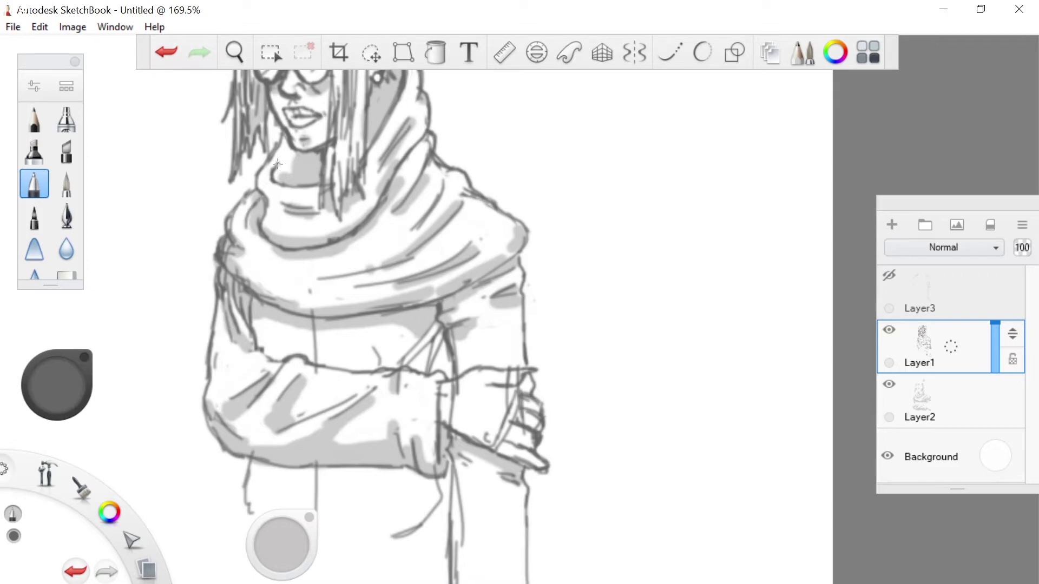
Draw the back of the lowered hand and its thumb below the long sleeve, adding a fold line above the cuff on Layer1.
{"action": "scroll", "coordinate": [430, 334], "scroll_direction": "down", "scroll_amount": 5}
{"action": "scroll", "coordinate": [424, 231], "scroll_direction": "up", "scroll_amount": 5}
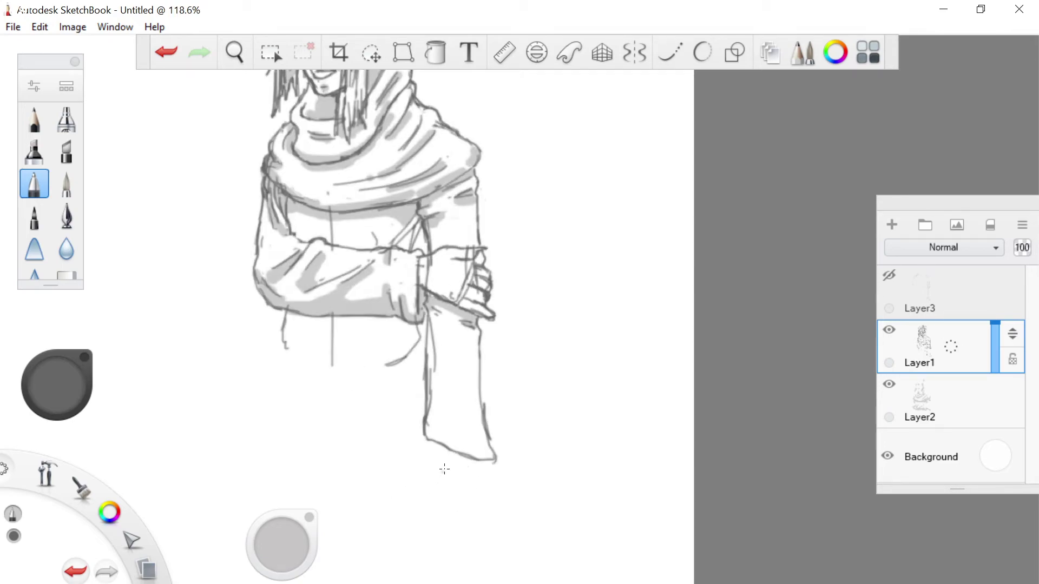
{"action": "scroll", "coordinate": [443, 472], "scroll_direction": "up", "scroll_amount": 2}
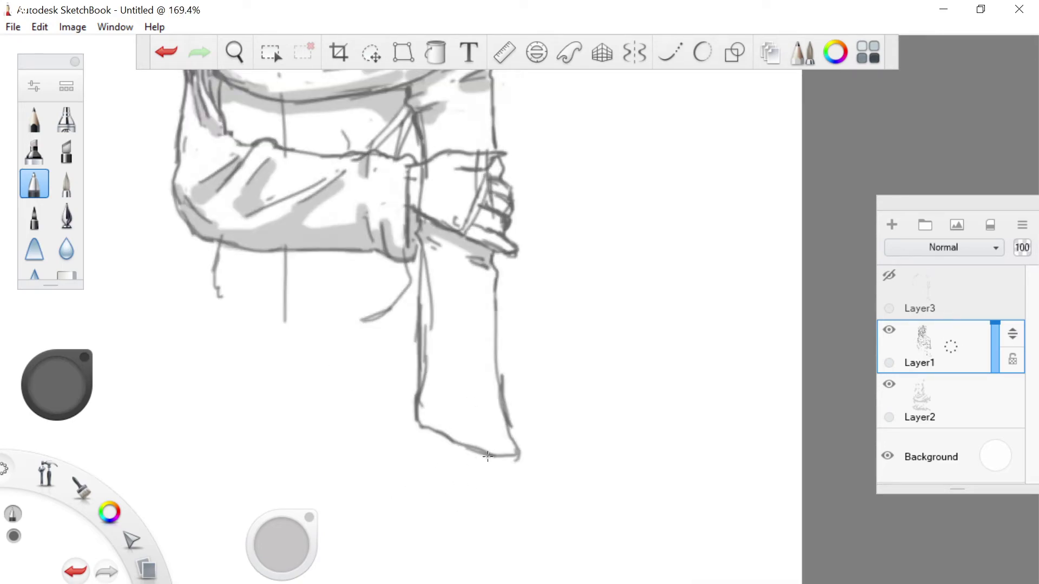
{"action": "left_click_drag", "start_coordinate": [493, 457], "coordinate": [479, 474]}
{"action": "mouse_move", "coordinate": [436, 433]}
{"action": "left_mouse_down"}
{"action": "mouse_move", "coordinate": [435, 452]}
{"action": "mouse_move", "coordinate": [463, 471]}
{"action": "mouse_move", "coordinate": [488, 467]}
{"action": "mouse_move", "coordinate": [460, 478]}
{"action": "left_mouse_up"}
{"action": "mouse_move", "coordinate": [492, 432]}
{"action": "left_mouse_down"}
{"action": "mouse_move", "coordinate": [442, 409]}
{"action": "mouse_move", "coordinate": [422, 460]}
{"action": "mouse_move", "coordinate": [427, 497]}
{"action": "mouse_move", "coordinate": [434, 476]}
{"action": "left_mouse_up"}
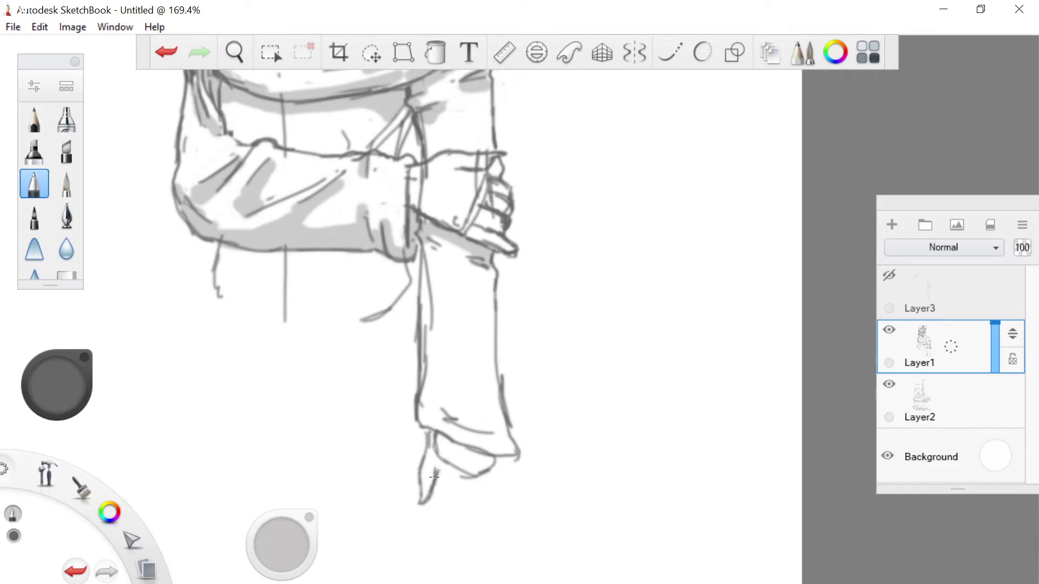
Draw the lowered hand's outer edge, knuckle line and tapering fingers in dark grey on Layer1.
{"action": "scroll", "coordinate": [455, 522], "scroll_direction": "down", "scroll_amount": 4}
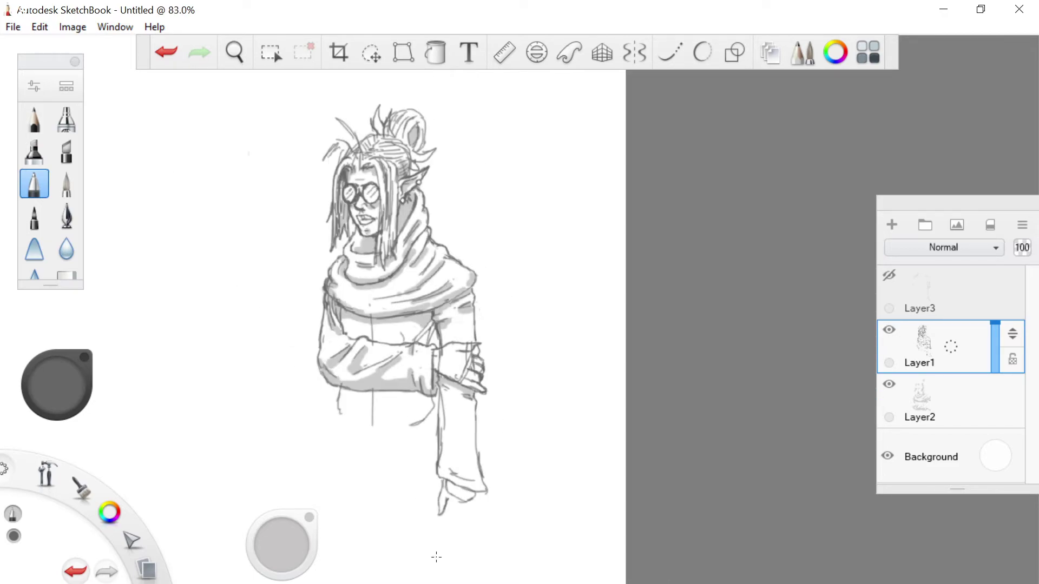
{"action": "scroll", "coordinate": [407, 558], "scroll_direction": "up", "scroll_amount": 6}
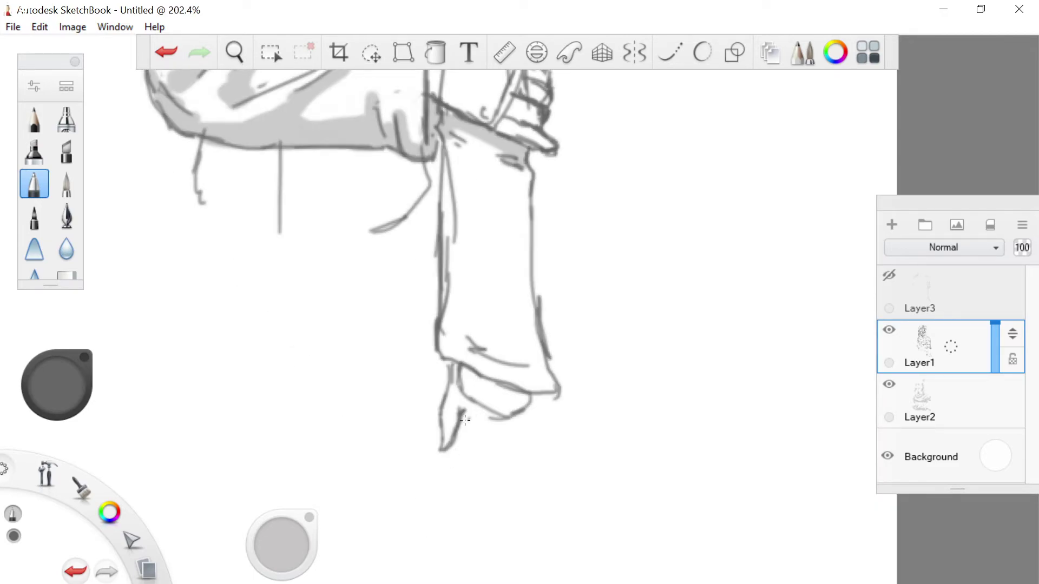
{"action": "mouse_move", "coordinate": [531, 401]}
{"action": "left_mouse_down"}
{"action": "mouse_move", "coordinate": [516, 431]}
{"action": "mouse_move", "coordinate": [526, 433]}
{"action": "mouse_move", "coordinate": [475, 456]}
{"action": "left_mouse_up"}
{"action": "mouse_move", "coordinate": [463, 421]}
{"action": "left_mouse_down"}
{"action": "mouse_move", "coordinate": [449, 503]}
{"action": "mouse_move", "coordinate": [479, 444]}
{"action": "mouse_move", "coordinate": [464, 485]}
{"action": "left_mouse_up"}
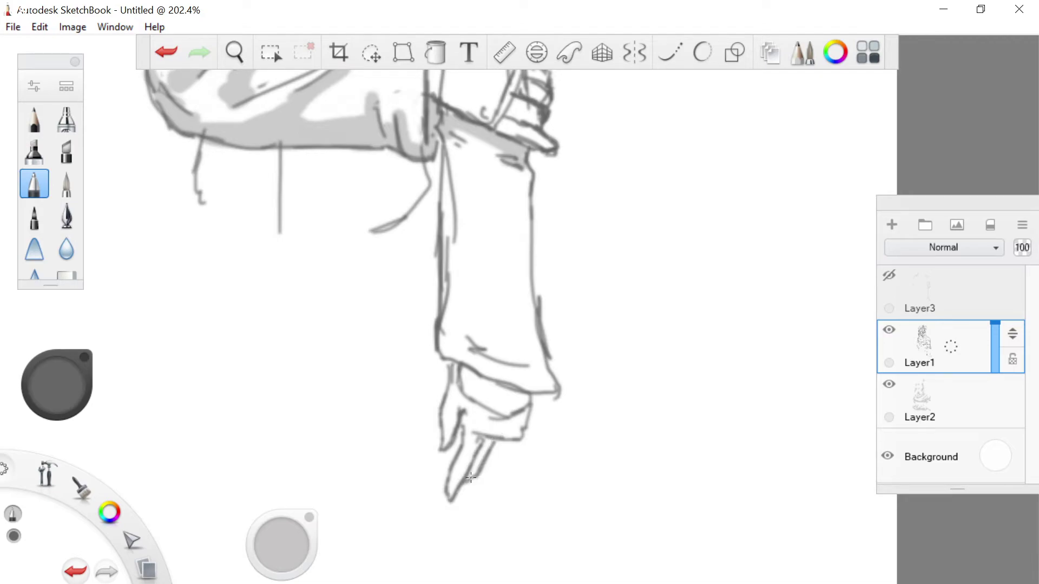
{"action": "mouse_move", "coordinate": [505, 439]}
{"action": "left_mouse_down"}
{"action": "mouse_move", "coordinate": [492, 466]}
{"action": "mouse_move", "coordinate": [509, 432]}
{"action": "mouse_move", "coordinate": [513, 448]}
{"action": "mouse_move", "coordinate": [522, 393]}
{"action": "left_mouse_up"}
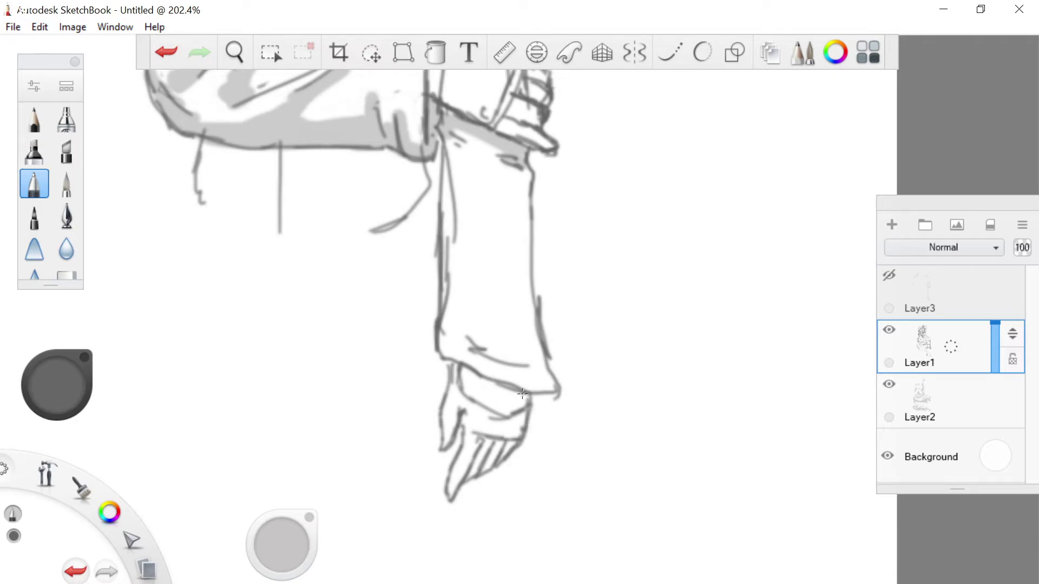
{"action": "mouse_move", "coordinate": [518, 439]}
{"action": "left_mouse_down"}
{"action": "mouse_move", "coordinate": [471, 433]}
{"action": "mouse_move", "coordinate": [447, 394]}
{"action": "mouse_move", "coordinate": [457, 396]}
{"action": "left_mouse_up"}
{"action": "left_click", "coordinate": [162, 53]}
{"action": "left_click", "coordinate": [164, 54]}
{"action": "left_click", "coordinate": [164, 54]}
{"action": "left_click", "coordinate": [165, 54]}
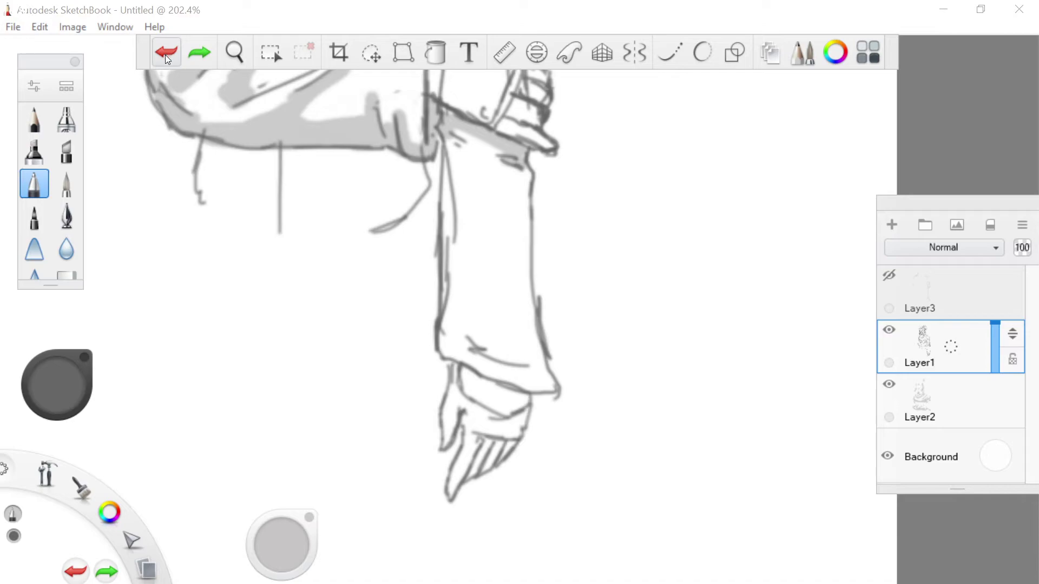
Darken the lowered hand's outer edge and erase the curved wrist lines and stray marks between cuff and knuckles on Layer1.
{"action": "mouse_move", "coordinate": [526, 397]}
{"action": "left_mouse_down"}
{"action": "mouse_move", "coordinate": [509, 459]}
{"action": "mouse_move", "coordinate": [528, 396]}
{"action": "left_mouse_up"}
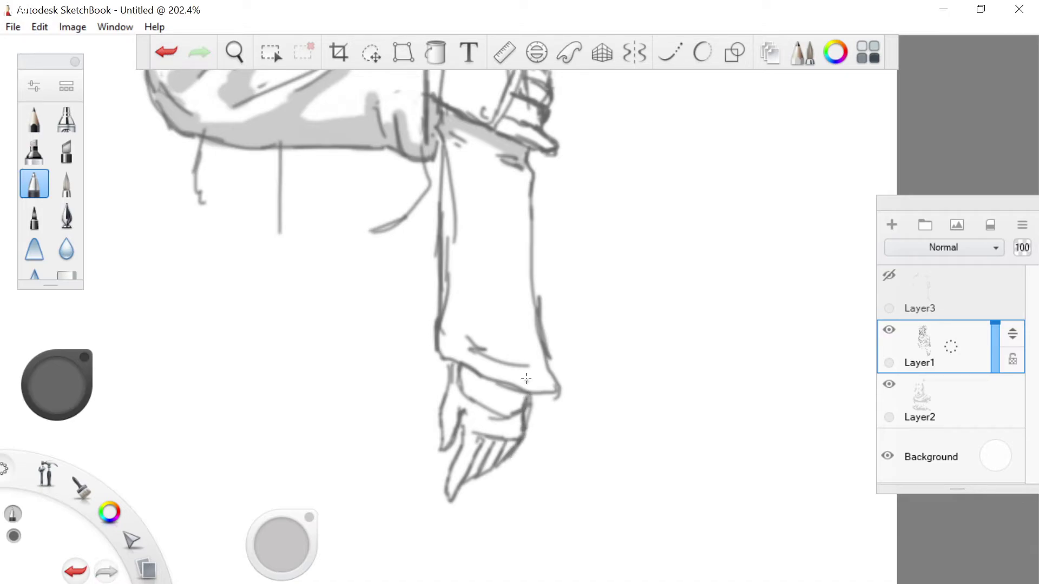
{"action": "left_click", "coordinate": [67, 274]}
{"action": "left_click_drag", "start_coordinate": [482, 404], "coordinate": [451, 382]}
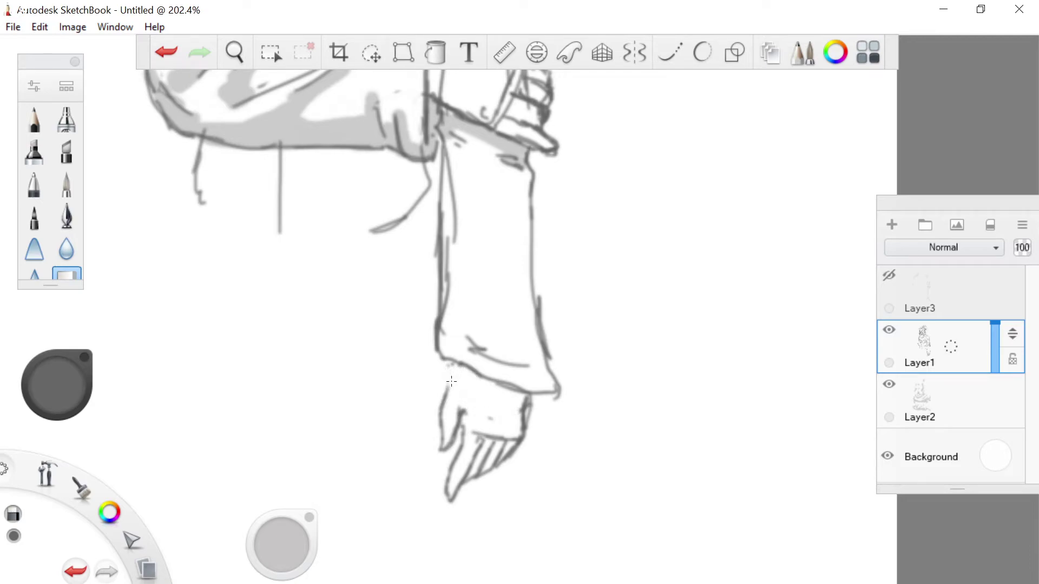
{"action": "left_click_drag", "start_coordinate": [535, 411], "coordinate": [535, 408]}
{"action": "left_click_drag", "start_coordinate": [477, 433], "coordinate": [472, 430]}
{"action": "key", "text": "ctrl+z"}
{"action": "left_click", "coordinate": [494, 417]}
Redraw the lowered hand's thumb side and outer edge up to the cuff, and add short knuckle strokes above the fingers.
{"action": "left_click", "coordinate": [35, 185]}
{"action": "left_click_drag", "start_coordinate": [443, 407], "coordinate": [462, 371]}
{"action": "mouse_move", "coordinate": [524, 431]}
{"action": "left_mouse_down"}
{"action": "mouse_move", "coordinate": [524, 394]}
{"action": "mouse_move", "coordinate": [524, 433]}
{"action": "left_mouse_up"}
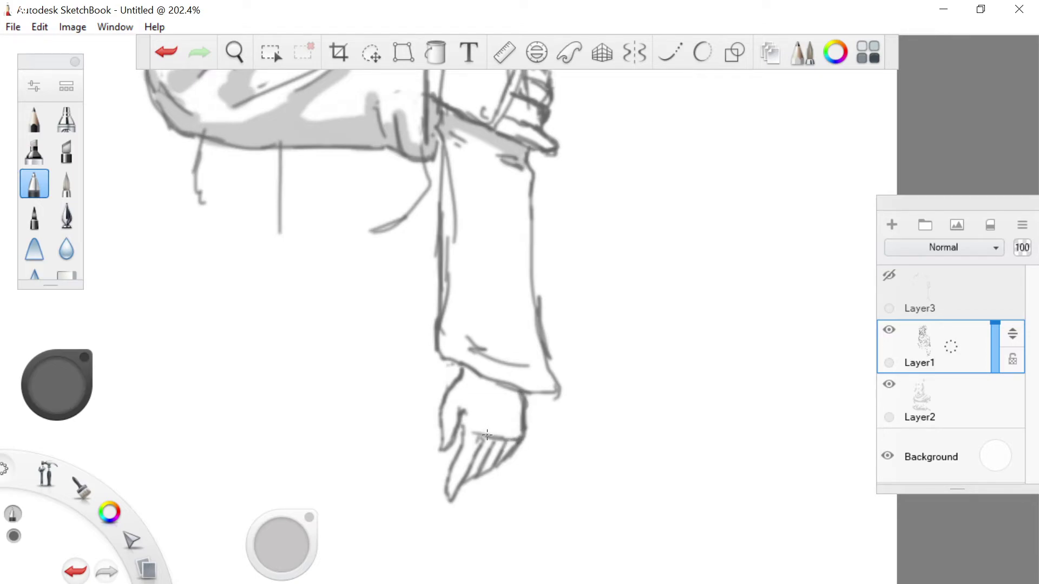
{"action": "mouse_move", "coordinate": [486, 437]}
{"action": "left_mouse_down"}
{"action": "mouse_move", "coordinate": [488, 427]}
{"action": "mouse_move", "coordinate": [506, 429]}
{"action": "left_mouse_up"}
{"action": "left_click_drag", "start_coordinate": [511, 437], "coordinate": [511, 430]}
{"action": "mouse_move", "coordinate": [461, 435]}
{"action": "left_mouse_down"}
{"action": "mouse_move", "coordinate": [463, 420]}
{"action": "mouse_move", "coordinate": [456, 427]}
{"action": "left_mouse_up"}
{"action": "left_click_drag", "start_coordinate": [462, 376], "coordinate": [450, 386]}
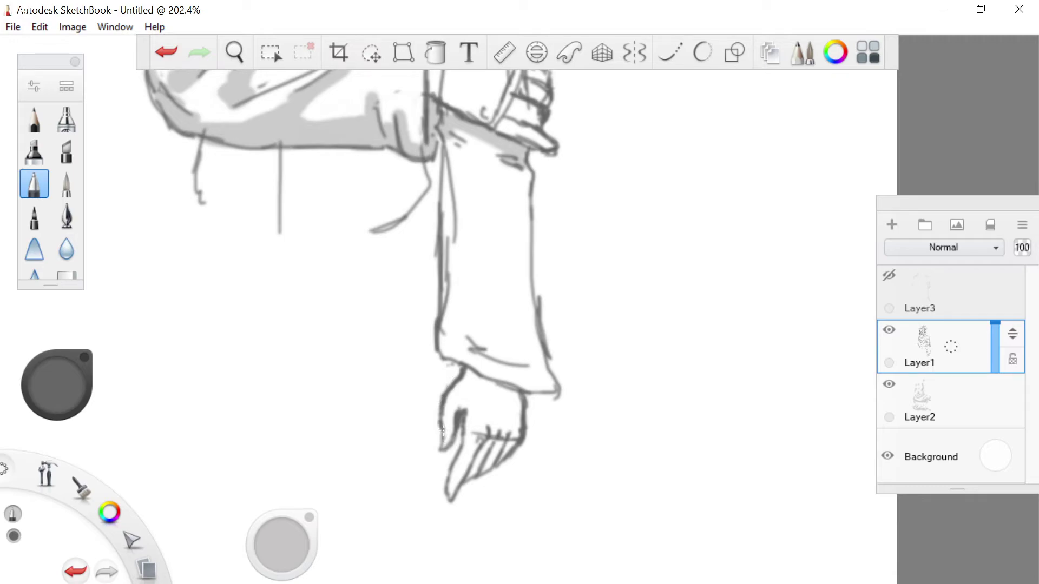
{"action": "left_click_drag", "start_coordinate": [442, 436], "coordinate": [443, 434]}
Erase the line across the knuckles and the outermost finger's edge, and redraw that finger's outer contour in dark grey.
{"action": "left_click", "coordinate": [67, 275]}
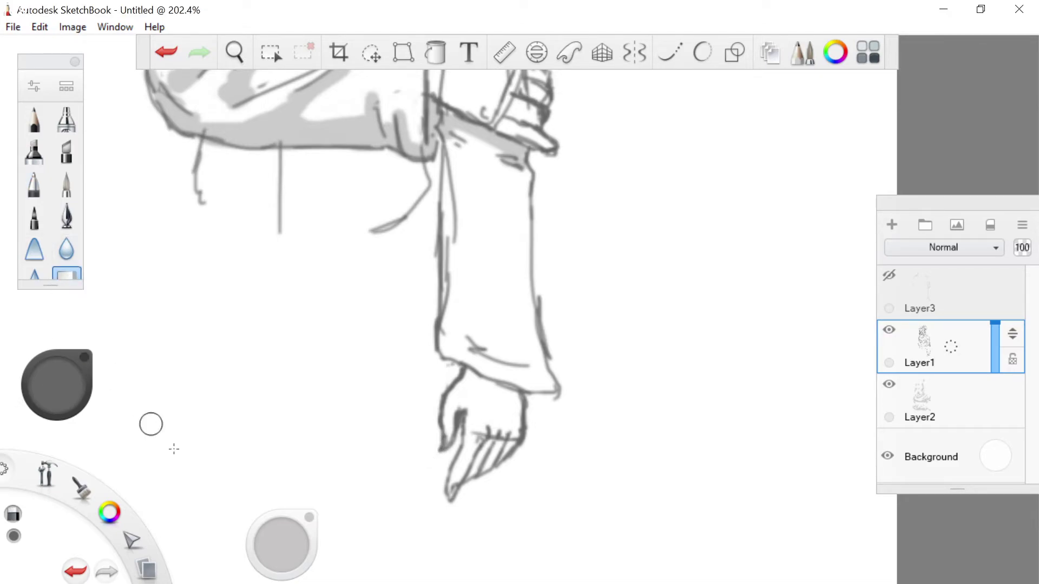
{"action": "left_click_drag", "start_coordinate": [277, 541], "coordinate": [277, 543]}
{"action": "mouse_move", "coordinate": [515, 432]}
{"action": "left_mouse_down"}
{"action": "mouse_move", "coordinate": [484, 467]}
{"action": "mouse_move", "coordinate": [521, 439]}
{"action": "mouse_move", "coordinate": [524, 429]}
{"action": "mouse_move", "coordinate": [495, 459]}
{"action": "mouse_move", "coordinate": [504, 429]}
{"action": "left_mouse_up"}
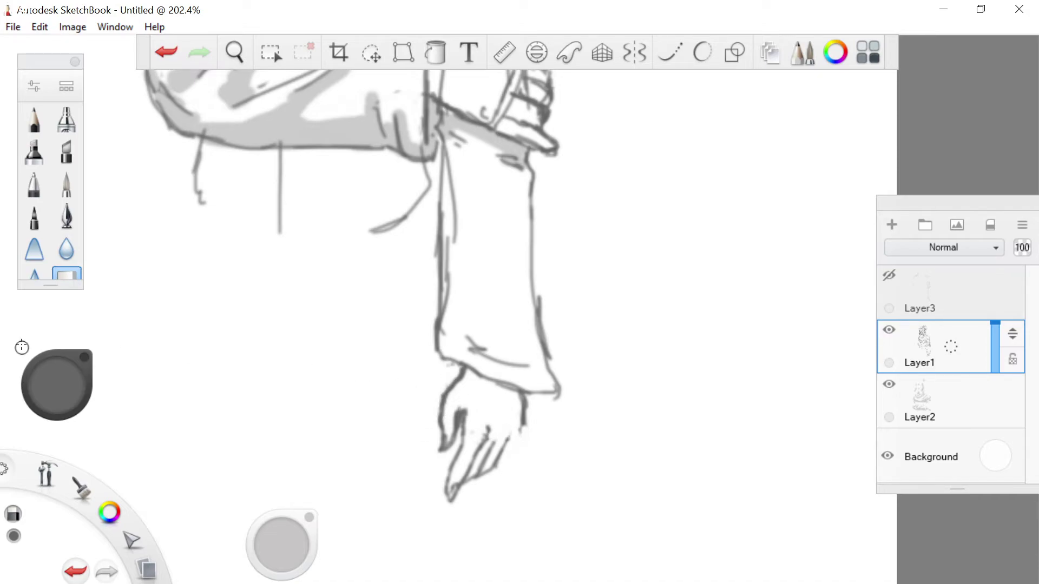
{"action": "left_click", "coordinate": [34, 184]}
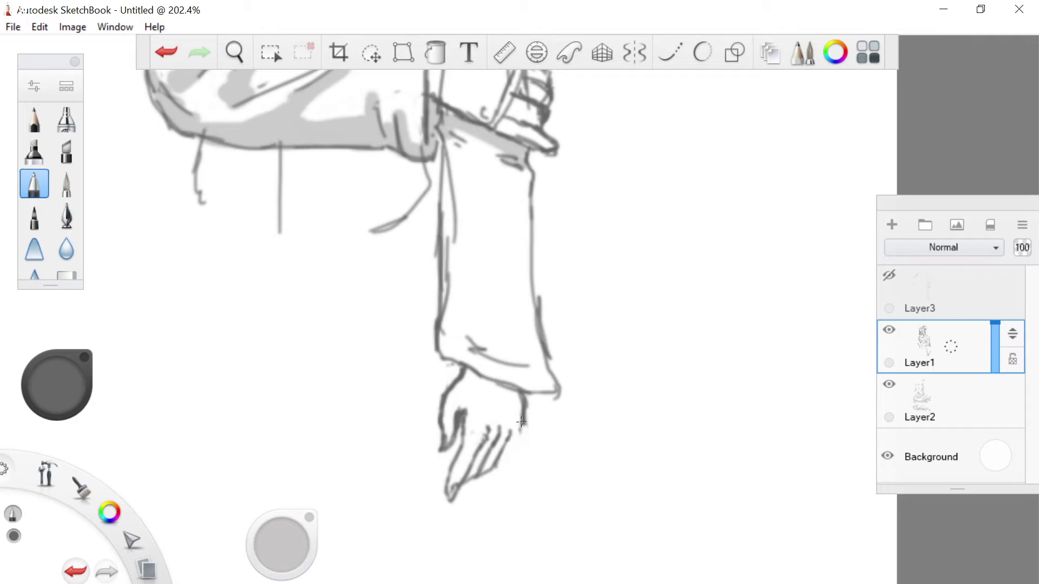
{"action": "left_click_drag", "start_coordinate": [519, 433], "coordinate": [499, 463]}
Lasso the lowered hand on Layer1 and enlarge it slightly beneath the sleeve cuff.
{"action": "scroll", "coordinate": [501, 420], "scroll_direction": "down", "scroll_amount": 6}
{"action": "scroll", "coordinate": [479, 426], "scroll_direction": "down", "scroll_amount": 1}
{"action": "scroll", "coordinate": [418, 455], "scroll_direction": "up", "scroll_amount": 2}
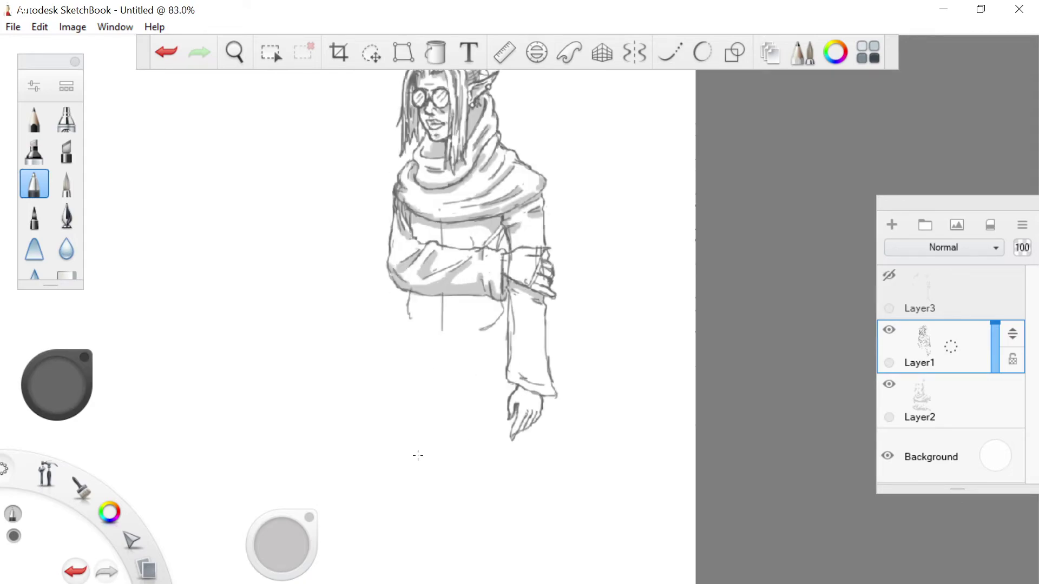
{"action": "scroll", "coordinate": [417, 455], "scroll_direction": "up", "scroll_amount": 1}
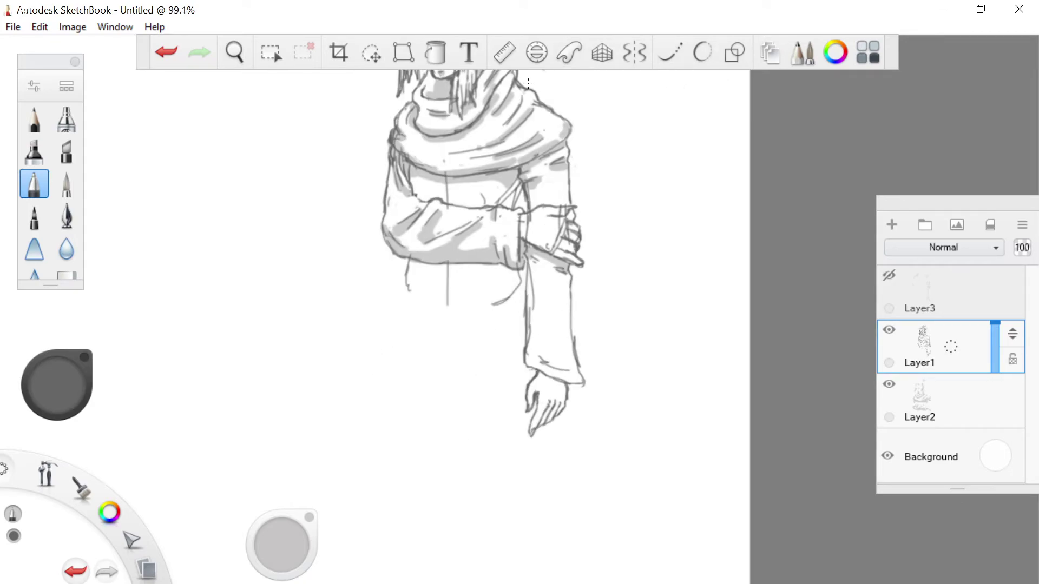
{"action": "left_click", "coordinate": [371, 53]}
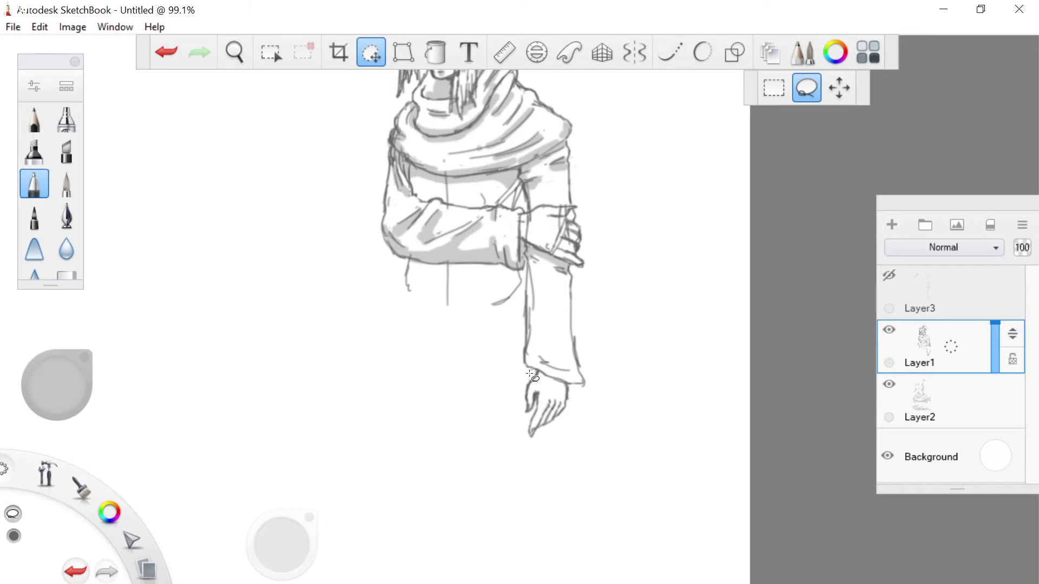
{"action": "mouse_move", "coordinate": [576, 417]}
{"action": "left_mouse_down"}
{"action": "mouse_move", "coordinate": [540, 444]}
{"action": "mouse_move", "coordinate": [533, 373]}
{"action": "left_mouse_up"}
{"action": "left_click_drag", "start_coordinate": [531, 421], "coordinate": [542, 409]}
{"action": "left_click_drag", "start_coordinate": [576, 355], "coordinate": [594, 178]}
{"action": "left_click", "coordinate": [594, 180]}
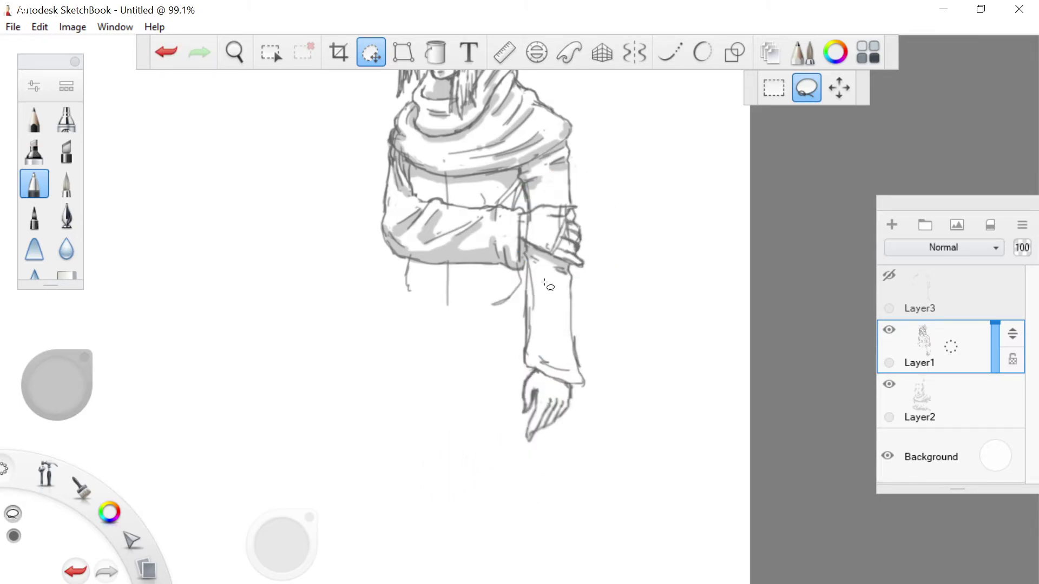
Shade the lowered hand's fingers, thumb and wrist under the cuff with the brush in Gray 20% on Layer2.
{"action": "left_click", "coordinate": [928, 395]}
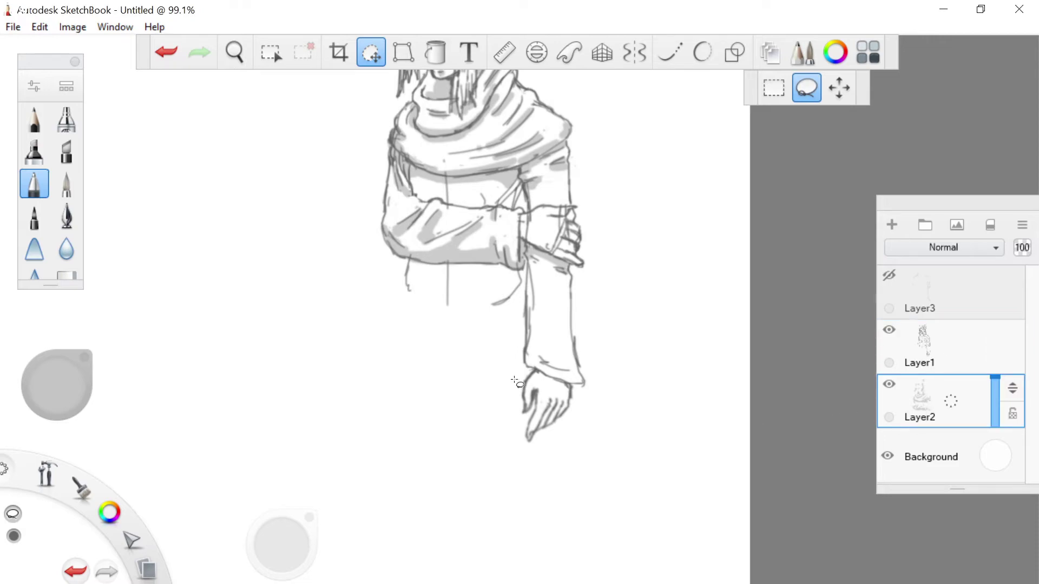
{"action": "left_click", "coordinate": [65, 187]}
{"action": "left_click", "coordinate": [108, 514]}
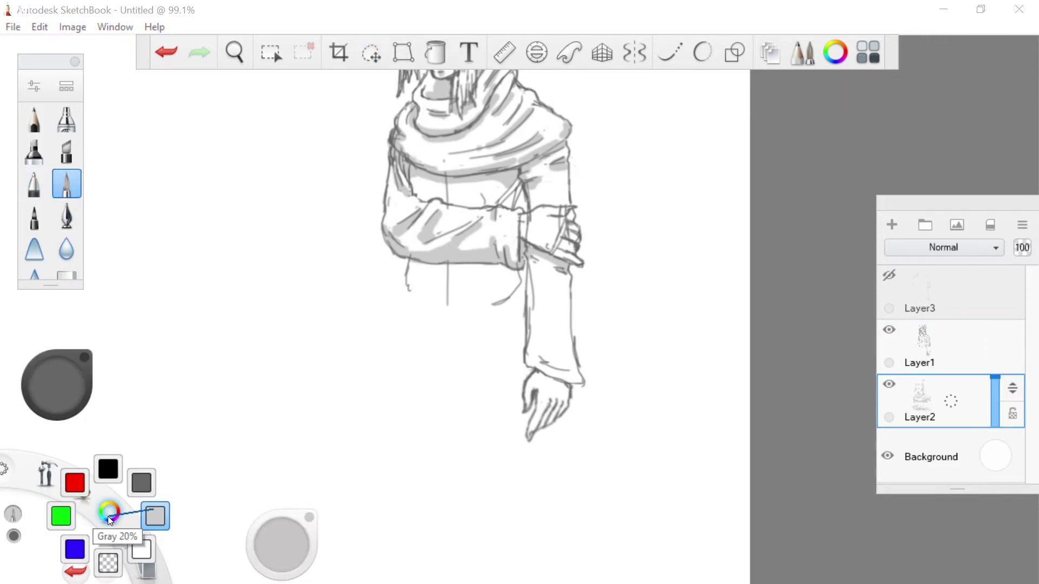
{"action": "left_click", "coordinate": [155, 515]}
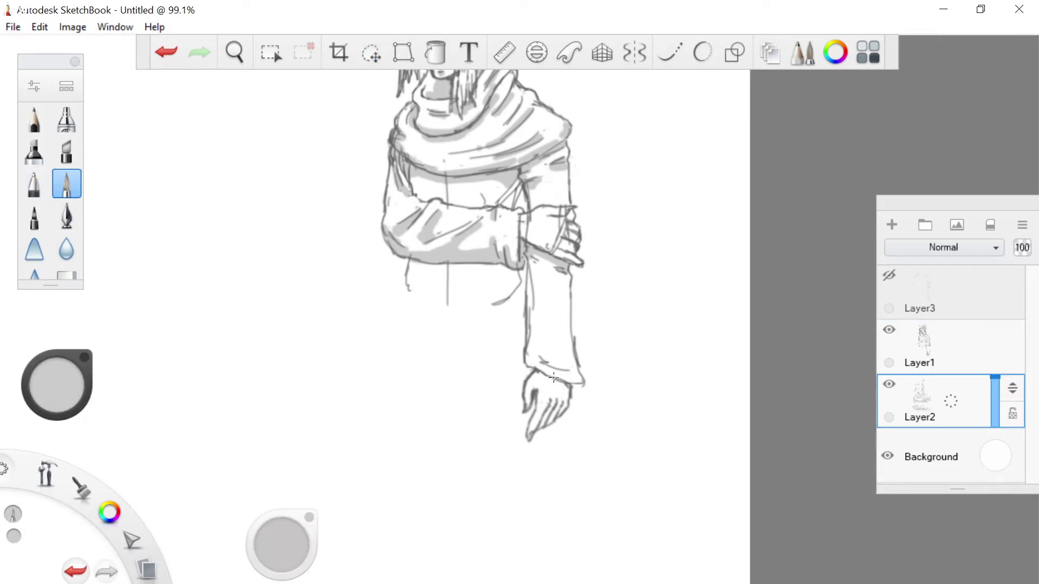
{"action": "scroll", "coordinate": [537, 386], "scroll_direction": "up", "scroll_amount": 5}
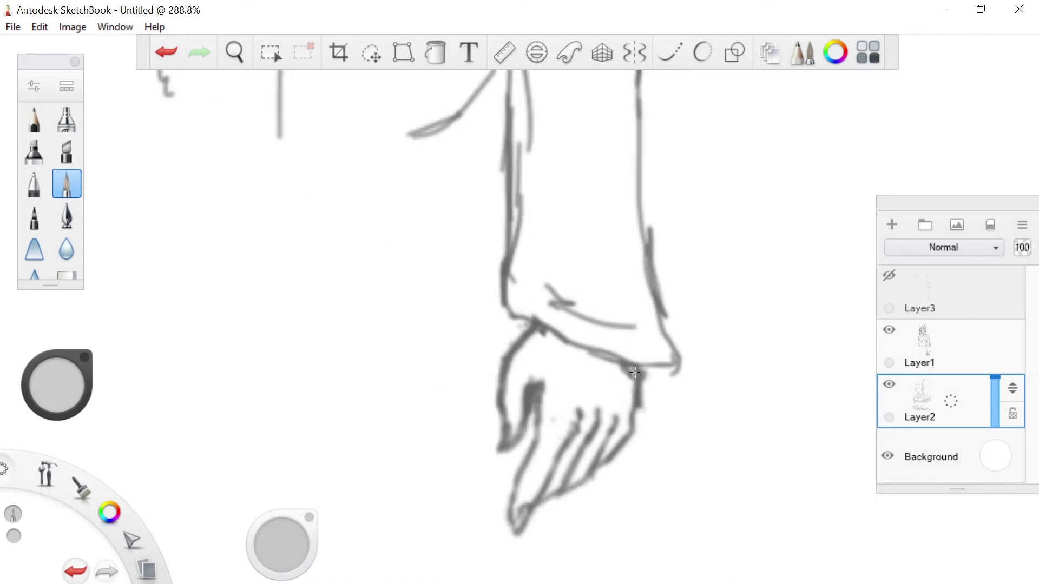
{"action": "mouse_move", "coordinate": [567, 482]}
{"action": "left_mouse_down"}
{"action": "mouse_move", "coordinate": [585, 470]}
{"action": "mouse_move", "coordinate": [541, 487]}
{"action": "mouse_move", "coordinate": [563, 435]}
{"action": "mouse_move", "coordinate": [617, 441]}
{"action": "mouse_move", "coordinate": [560, 465]}
{"action": "left_mouse_up"}
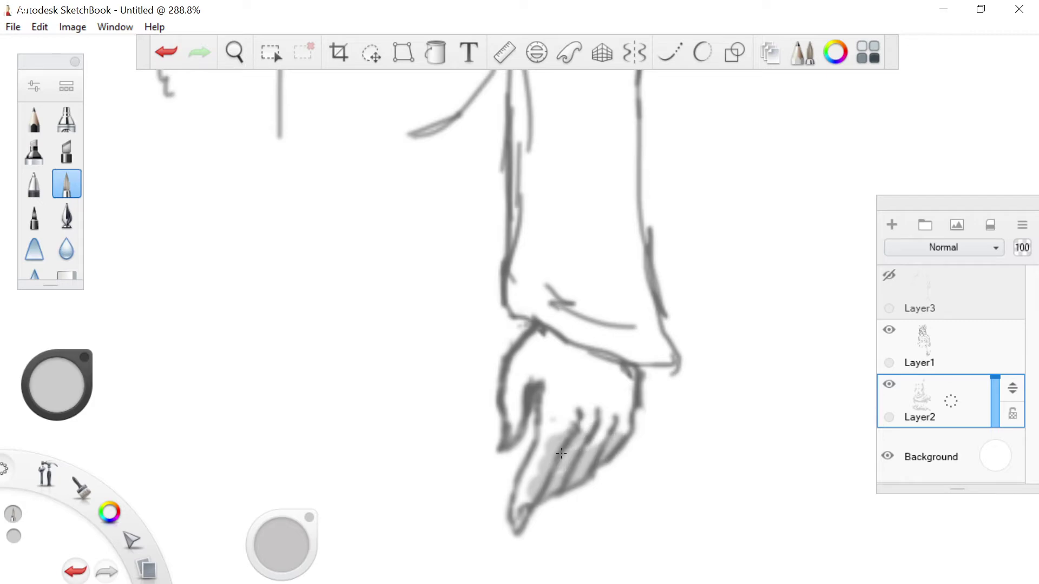
{"action": "mouse_move", "coordinate": [540, 392]}
{"action": "left_mouse_down"}
{"action": "mouse_move", "coordinate": [541, 441]}
{"action": "mouse_move", "coordinate": [517, 506]}
{"action": "left_mouse_up"}
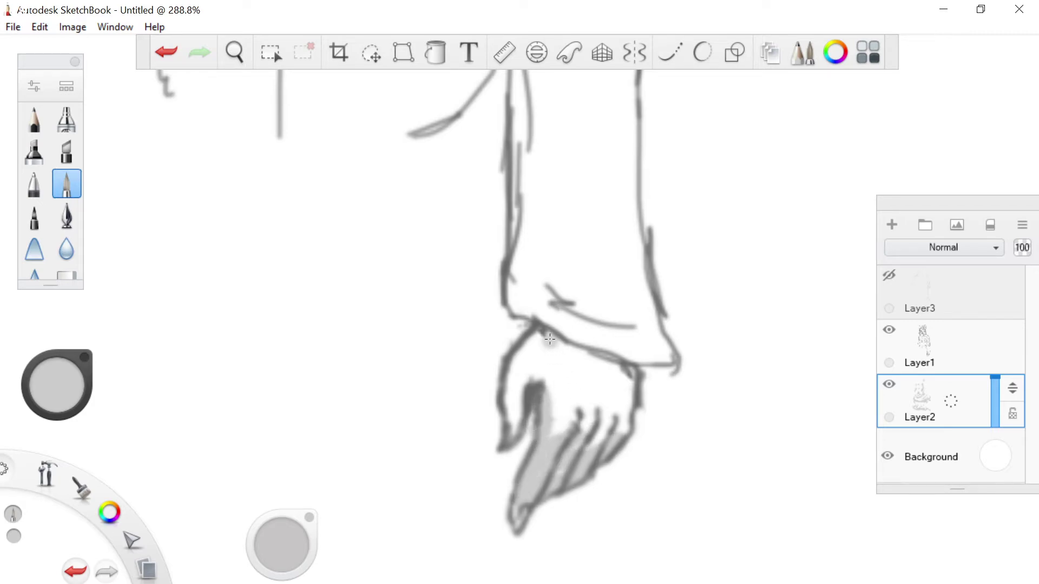
{"action": "left_click_drag", "start_coordinate": [516, 408], "coordinate": [518, 428]}
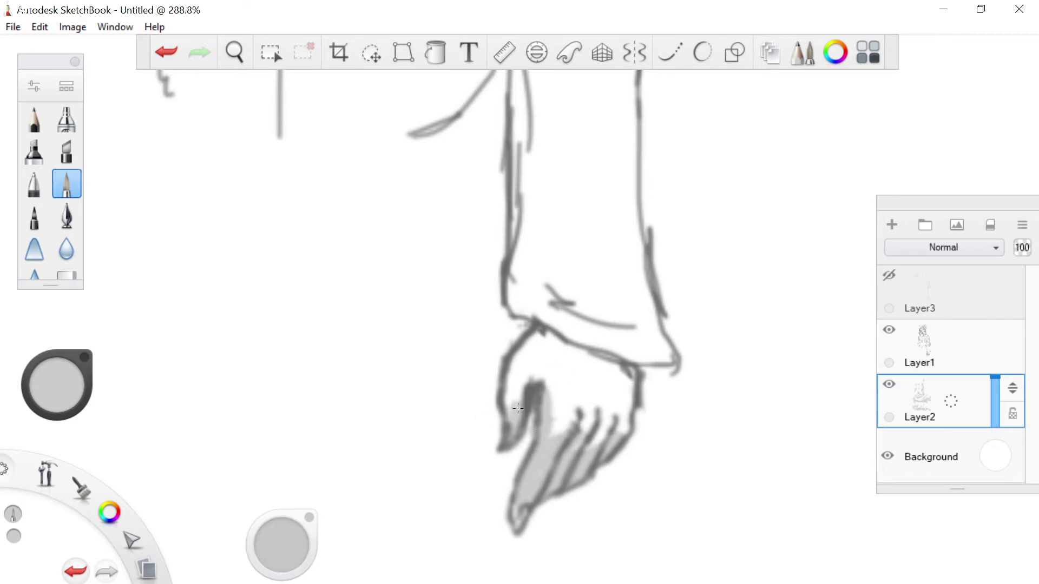
{"action": "left_click_drag", "start_coordinate": [625, 377], "coordinate": [527, 327]}
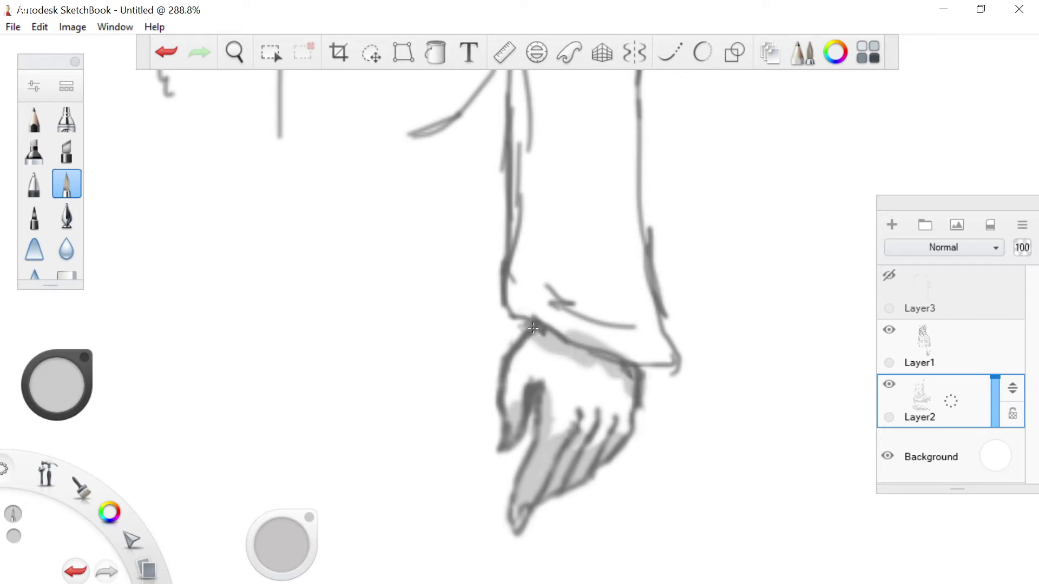
Shade the sleeve cuff's lower edge, fold and outer corner in light grey on Layer2.
{"action": "left_click_drag", "start_coordinate": [649, 355], "coordinate": [511, 301]}
{"action": "left_click_drag", "start_coordinate": [629, 322], "coordinate": [563, 299]}
{"action": "left_click_drag", "start_coordinate": [658, 341], "coordinate": [655, 316]}
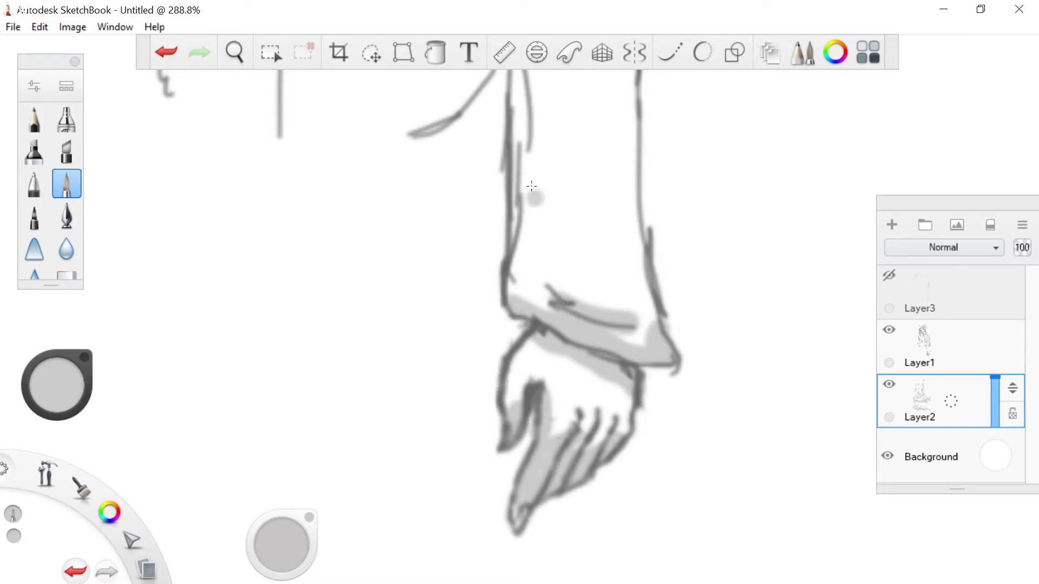
Try to erase the stray lines around the gripping hand's fingers on Layer1, and undo the erasures.
{"action": "scroll", "coordinate": [504, 302], "scroll_direction": "down", "scroll_amount": 3}
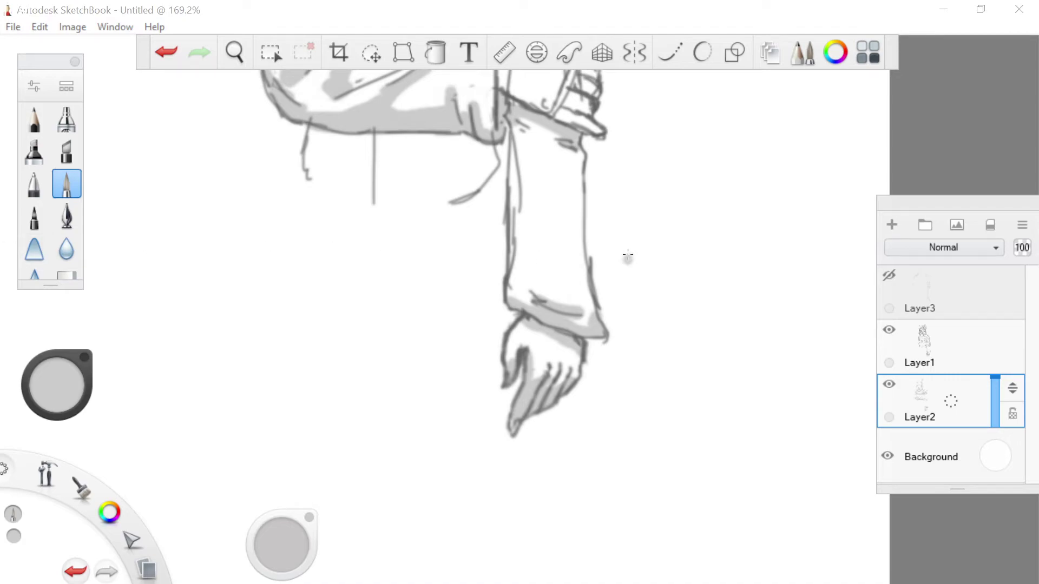
{"action": "scroll", "coordinate": [765, 228], "scroll_direction": "down", "scroll_amount": 5}
{"action": "scroll", "coordinate": [386, 190], "scroll_direction": "up", "scroll_amount": 3}
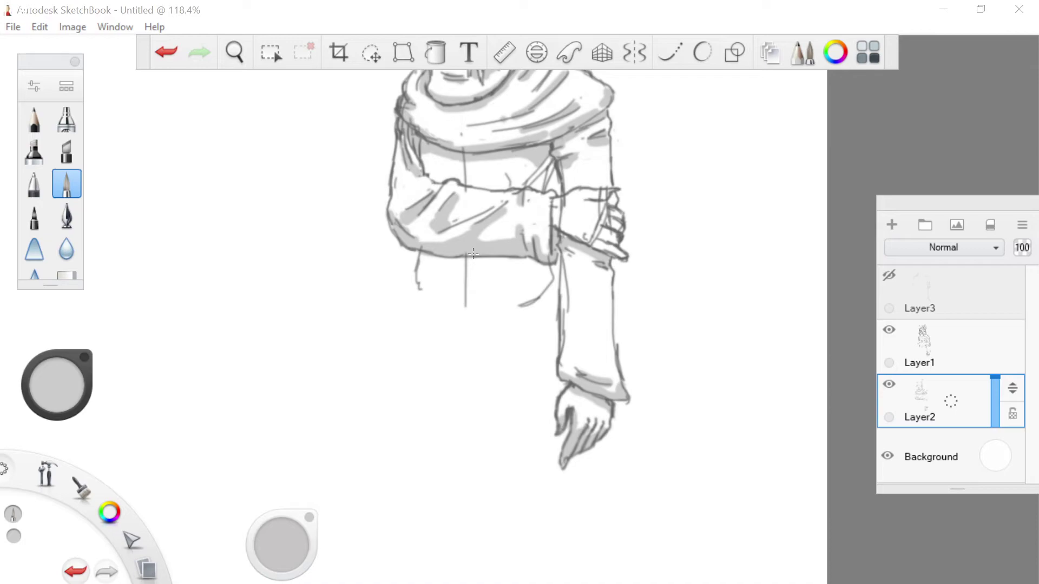
{"action": "left_click", "coordinate": [62, 272]}
{"action": "left_click", "coordinate": [926, 357]}
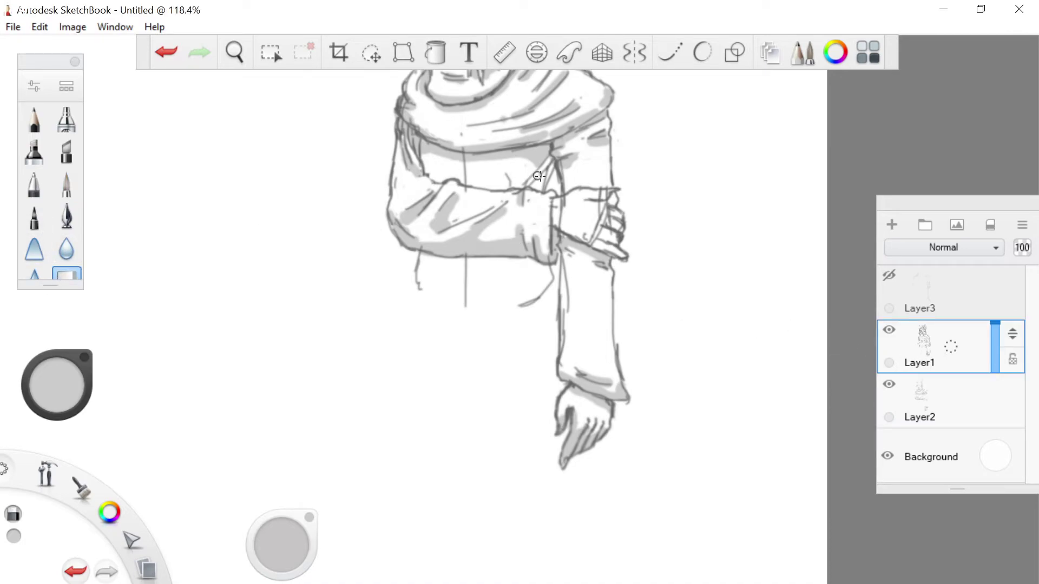
{"action": "scroll", "coordinate": [591, 223], "scroll_direction": "up", "scroll_amount": 4}
{"action": "mouse_move", "coordinate": [631, 223]}
{"action": "left_mouse_down"}
{"action": "mouse_move", "coordinate": [611, 214]}
{"action": "mouse_move", "coordinate": [628, 201]}
{"action": "mouse_move", "coordinate": [622, 218]}
{"action": "left_mouse_up"}
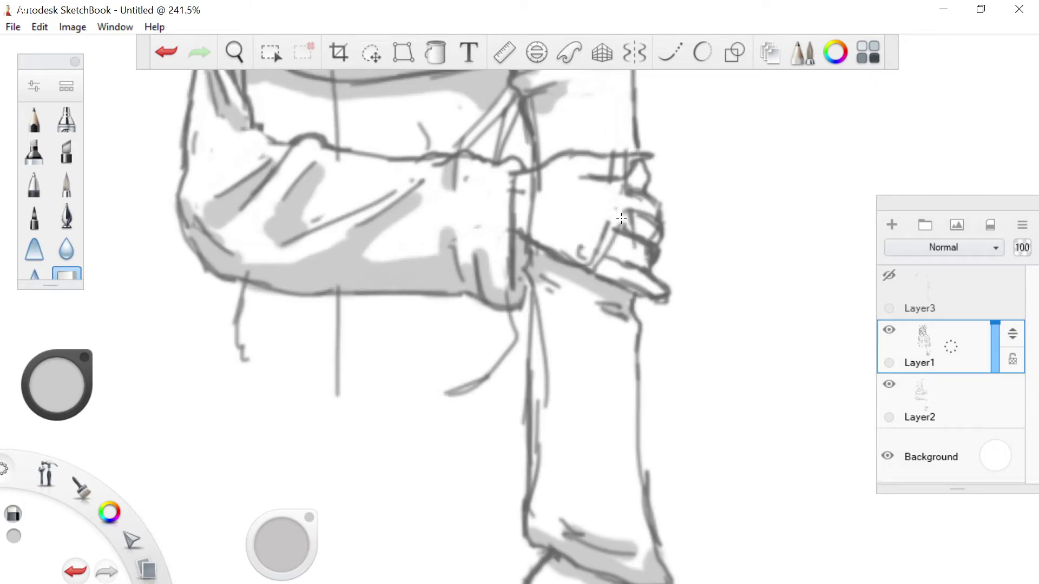
{"action": "mouse_move", "coordinate": [610, 162]}
{"action": "left_mouse_down"}
{"action": "mouse_move", "coordinate": [612, 172]}
{"action": "mouse_move", "coordinate": [624, 169]}
{"action": "left_mouse_up"}
{"action": "left_click", "coordinate": [162, 61]}
{"action": "left_click", "coordinate": [164, 58]}
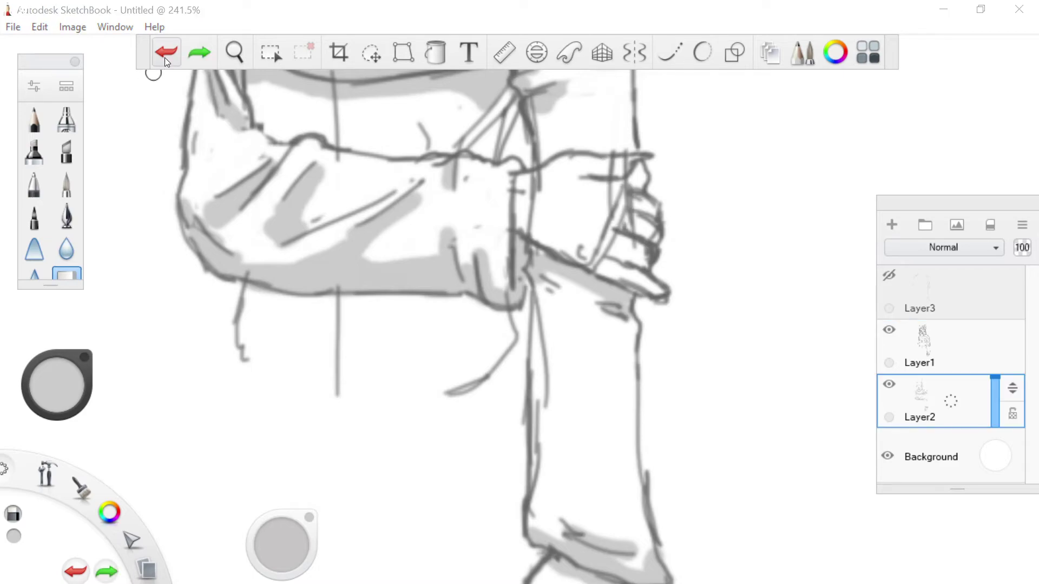
{"action": "scroll", "coordinate": [135, 158], "scroll_direction": "down", "scroll_amount": 5}
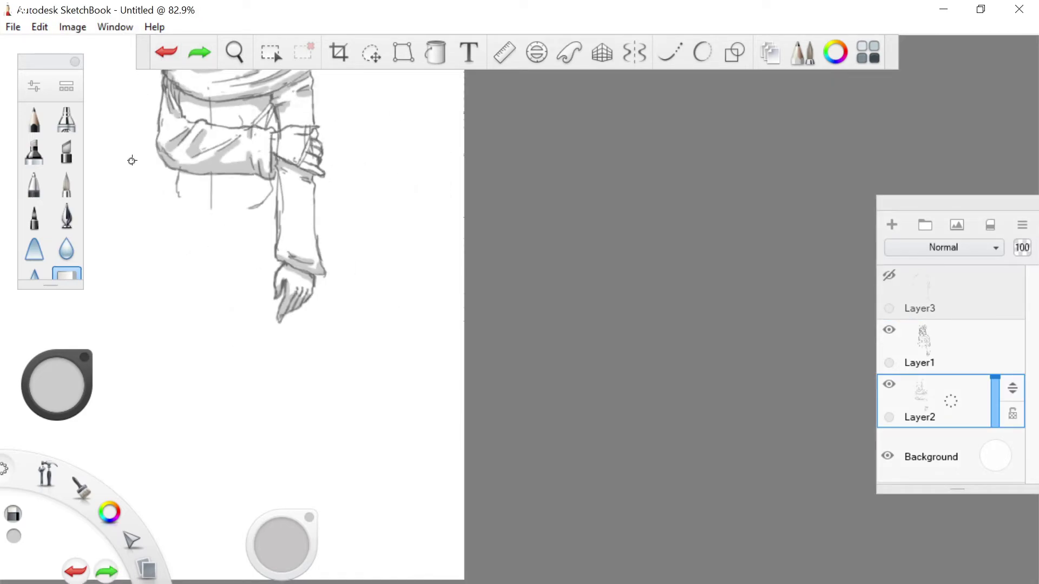
{"action": "key", "text": "space"}
{"action": "left_click_drag", "start_coordinate": [125, 161], "coordinate": [707, 383]}
{"action": "scroll", "coordinate": [605, 319], "scroll_direction": "down", "scroll_amount": 3}
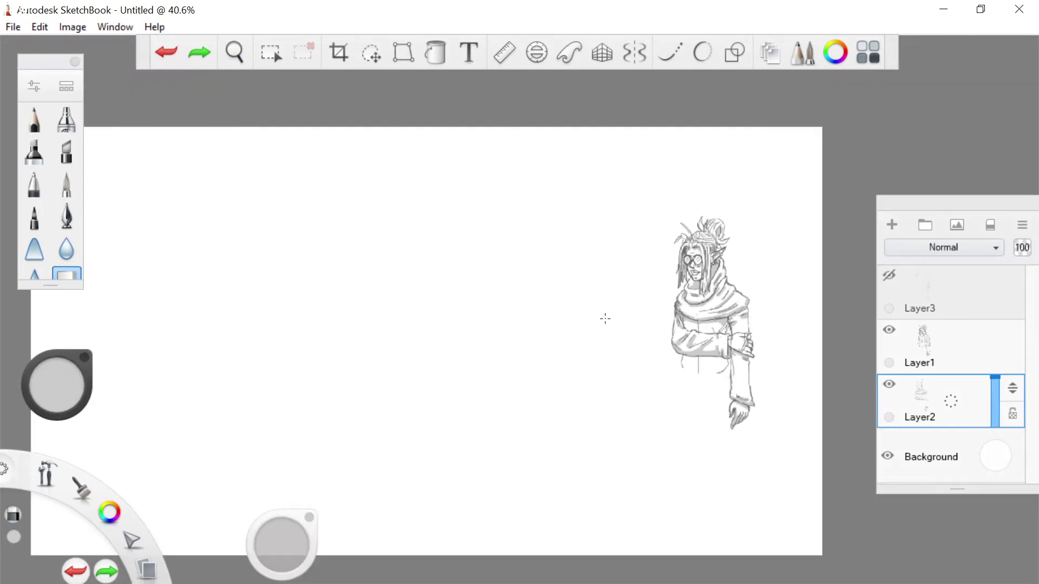
Add a new layer above Layer1 and delete the hidden Layer3.
{"action": "scroll", "coordinate": [414, 288], "scroll_direction": "up", "scroll_amount": 1}
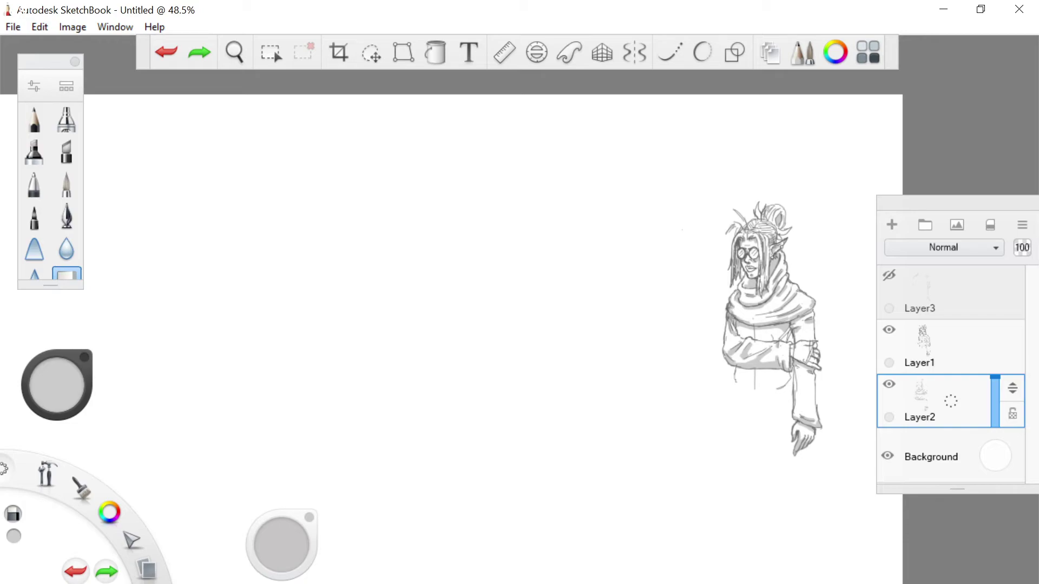
{"action": "scroll", "coordinate": [480, 327], "scroll_direction": "up", "scroll_amount": 2}
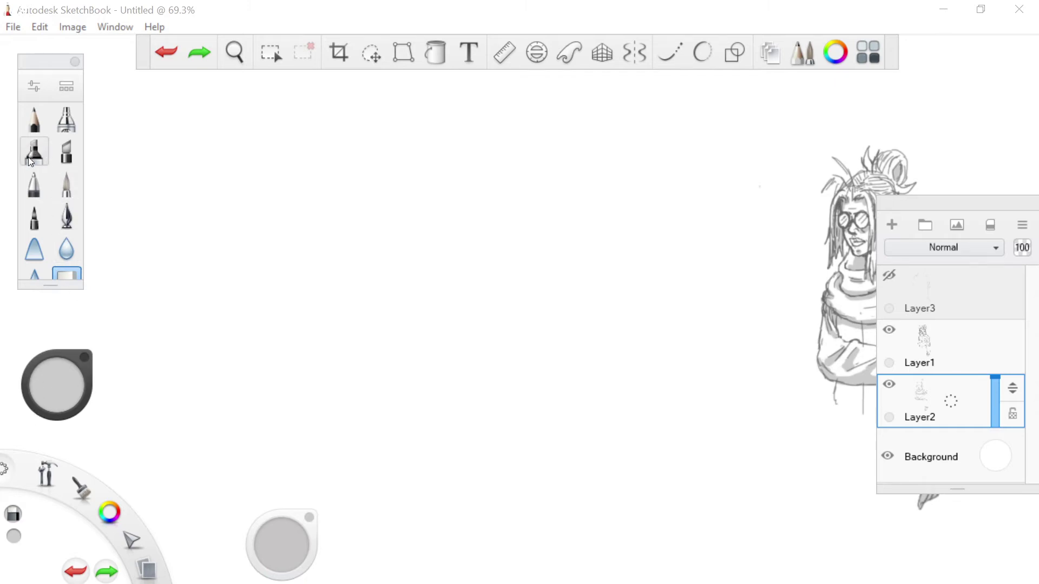
{"action": "left_click", "coordinate": [34, 187]}
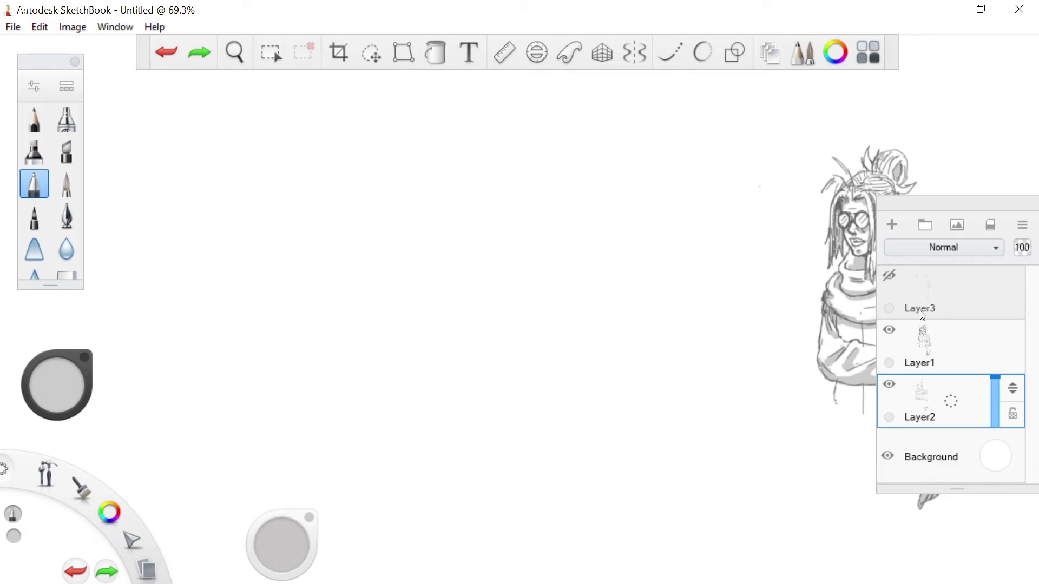
{"action": "left_click", "coordinate": [947, 341]}
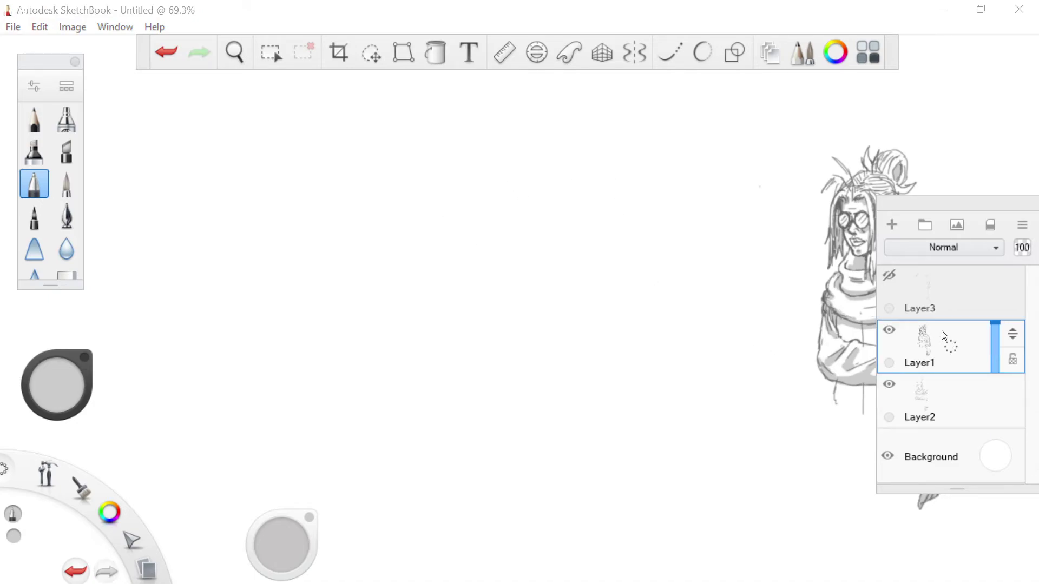
{"action": "left_click", "coordinate": [891, 226]}
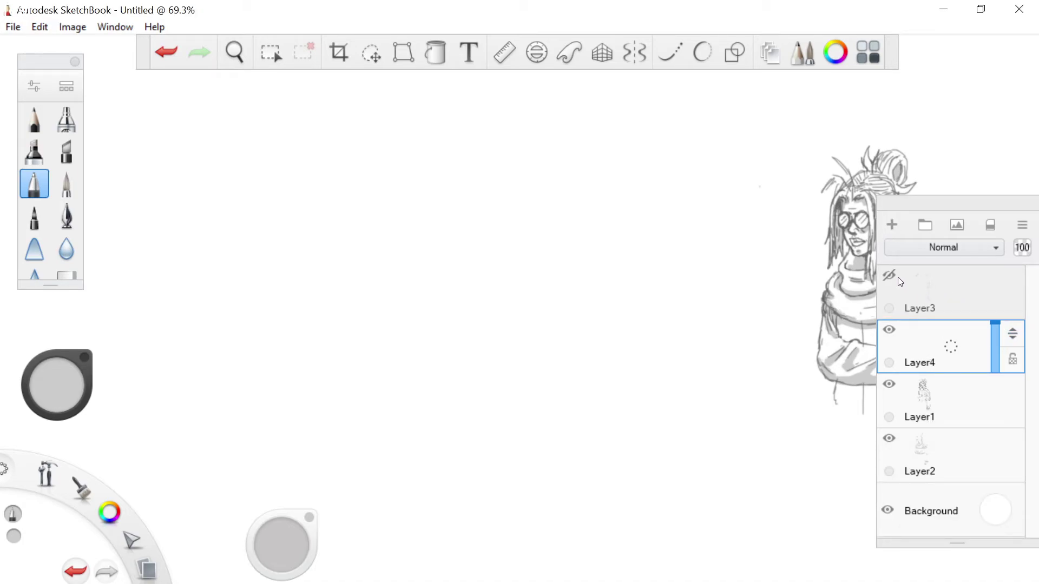
{"action": "left_click", "coordinate": [921, 285]}
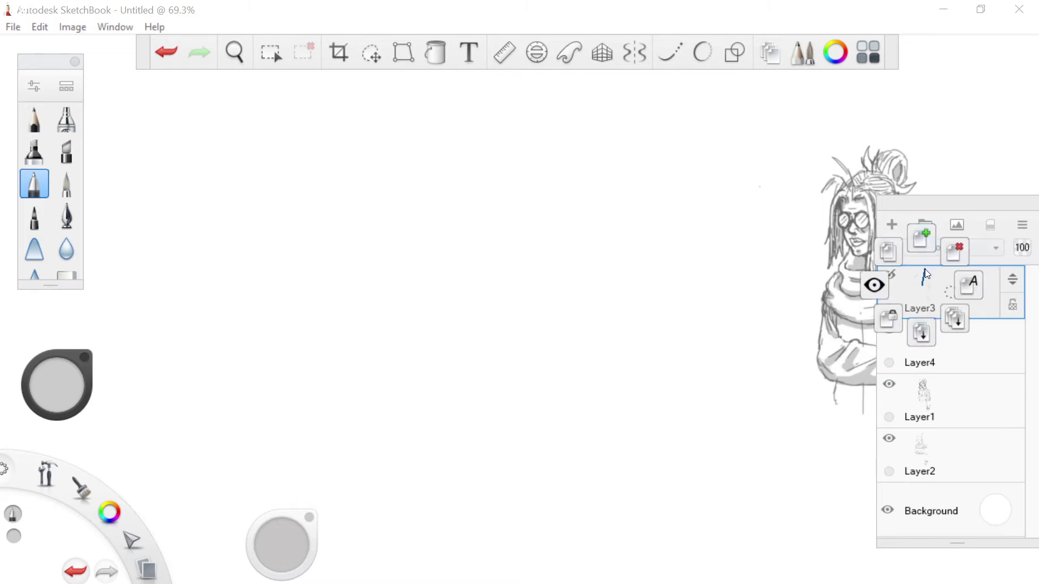
{"action": "left_click", "coordinate": [956, 244]}
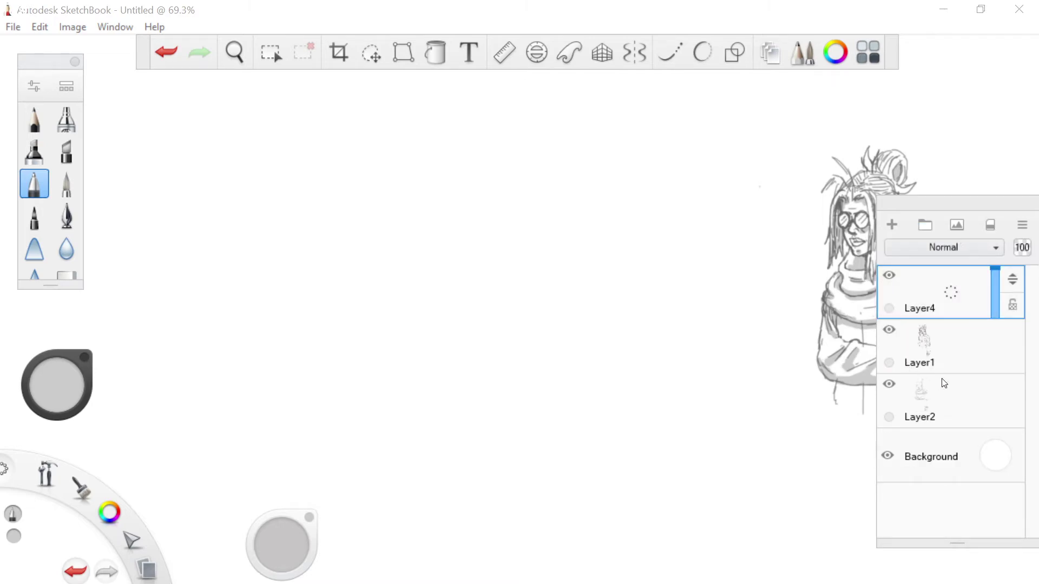
Merge Layer1 with the shading layer below it and make the empty Layer4 active.
{"action": "left_click", "coordinate": [959, 356]}
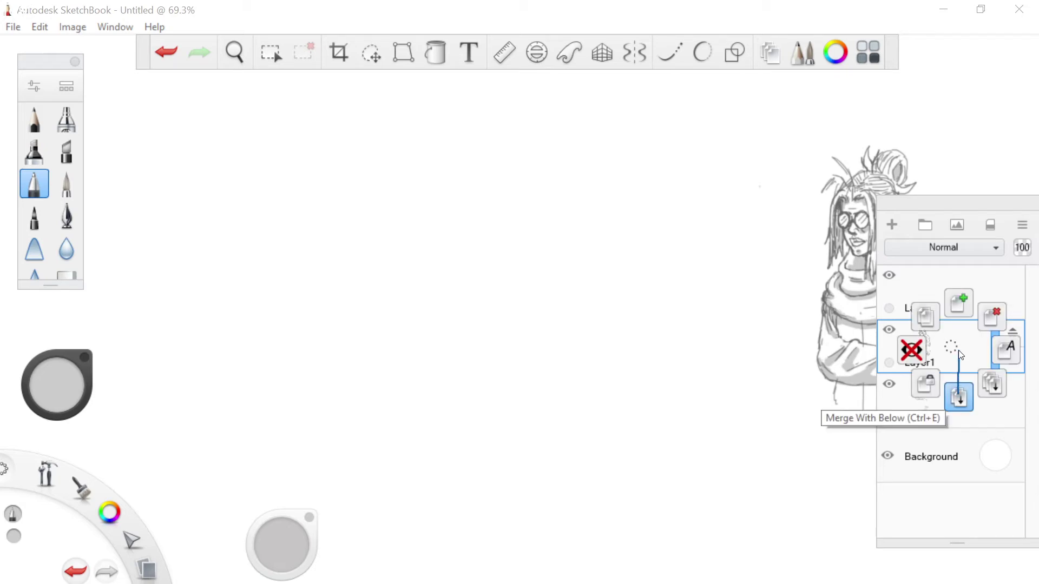
{"action": "left_click", "coordinate": [959, 396]}
{"action": "left_click", "coordinate": [935, 307]}
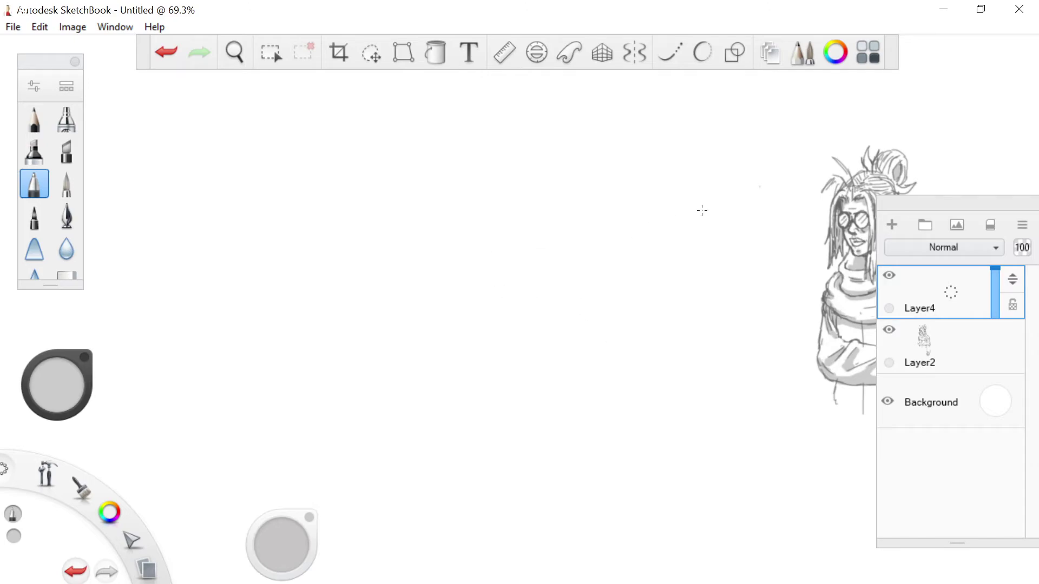
{"action": "scroll", "coordinate": [582, 216], "scroll_direction": "up", "scroll_amount": 1}
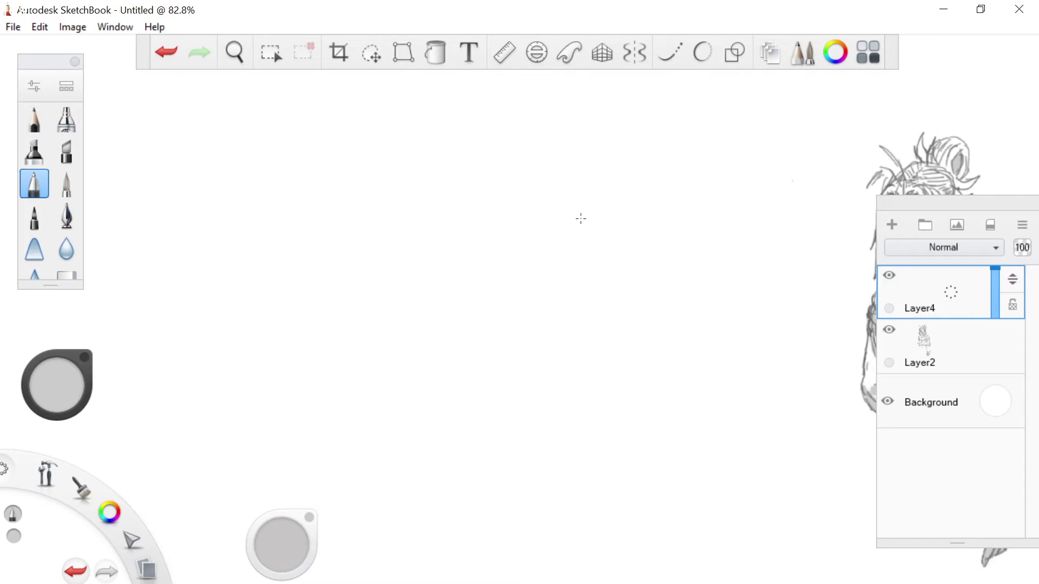
{"action": "mouse_move", "coordinate": [582, 191]}
{"action": "left_mouse_down"}
{"action": "mouse_move", "coordinate": [586, 180]}
{"action": "mouse_move", "coordinate": [566, 174]}
{"action": "mouse_move", "coordinate": [564, 191]}
{"action": "left_mouse_up"}
{"action": "left_click", "coordinate": [167, 52]}
{"action": "left_click", "coordinate": [167, 51]}
Sketch a tapered head outline with a vertical centre line in dark grey on Layer4, beside the finished character.
{"action": "left_click_drag", "start_coordinate": [103, 508], "coordinate": [138, 473]}
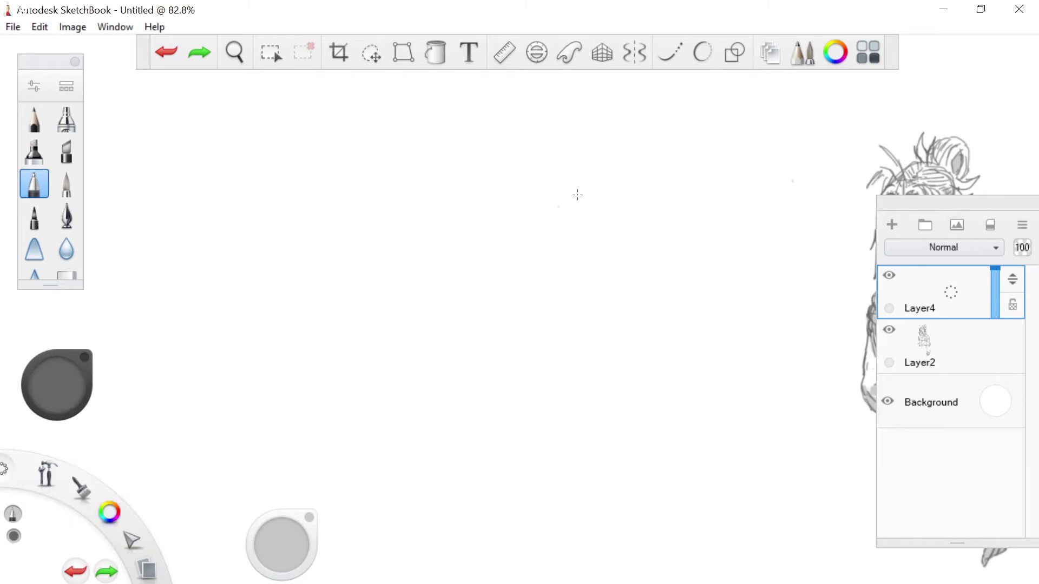
{"action": "mouse_move", "coordinate": [625, 163]}
{"action": "left_mouse_down"}
{"action": "mouse_move", "coordinate": [603, 216]}
{"action": "mouse_move", "coordinate": [607, 145]}
{"action": "left_mouse_up"}
{"action": "mouse_move", "coordinate": [638, 195]}
{"action": "left_mouse_down"}
{"action": "mouse_move", "coordinate": [636, 217]}
{"action": "mouse_move", "coordinate": [603, 250]}
{"action": "left_mouse_up"}
{"action": "left_click_drag", "start_coordinate": [635, 215], "coordinate": [606, 252]}
{"action": "mouse_move", "coordinate": [588, 218]}
{"action": "left_mouse_down"}
{"action": "mouse_move", "coordinate": [617, 248]}
{"action": "mouse_move", "coordinate": [635, 231]}
{"action": "mouse_move", "coordinate": [612, 246]}
{"action": "mouse_move", "coordinate": [637, 197]}
{"action": "left_mouse_up"}
{"action": "mouse_move", "coordinate": [603, 247]}
{"action": "left_mouse_down"}
{"action": "mouse_move", "coordinate": [578, 176]}
{"action": "mouse_move", "coordinate": [605, 149]}
{"action": "mouse_move", "coordinate": [603, 250]}
{"action": "left_mouse_up"}
{"action": "left_click_drag", "start_coordinate": [600, 169], "coordinate": [602, 248]}
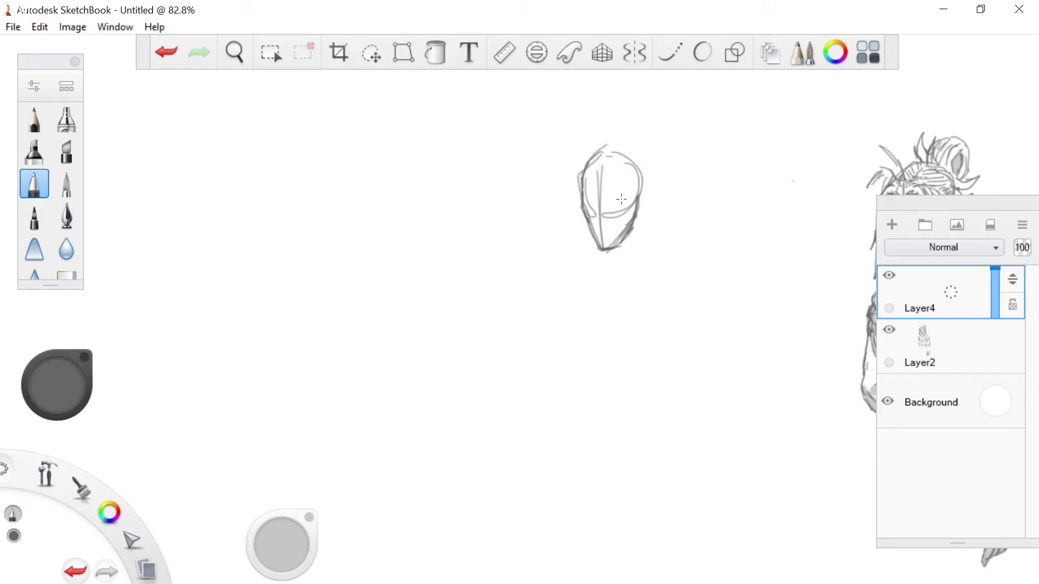
Sketch the horizontal eye line, narrow eyes, nose wedge and mouth line across the new head on Layer4.
{"action": "mouse_move", "coordinate": [638, 195]}
{"action": "left_mouse_down"}
{"action": "mouse_move", "coordinate": [568, 201]}
{"action": "mouse_move", "coordinate": [584, 203]}
{"action": "left_mouse_up"}
{"action": "left_click", "coordinate": [172, 50]}
{"action": "left_click_drag", "start_coordinate": [638, 194], "coordinate": [573, 206]}
{"action": "scroll", "coordinate": [606, 214], "scroll_direction": "up", "scroll_amount": 5}
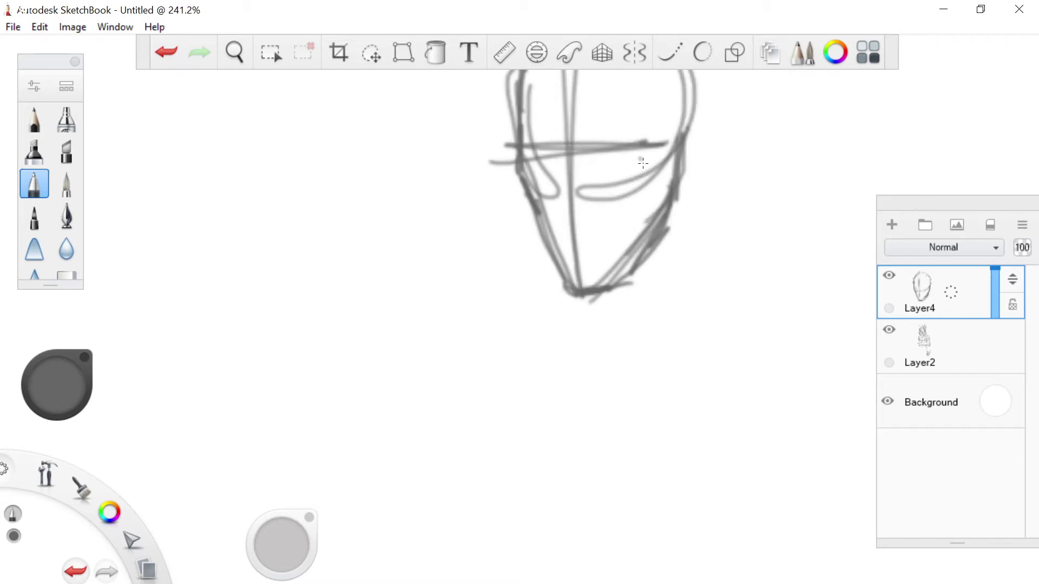
{"action": "mouse_move", "coordinate": [643, 145]}
{"action": "left_mouse_down"}
{"action": "mouse_move", "coordinate": [595, 152]}
{"action": "mouse_move", "coordinate": [644, 162]}
{"action": "left_mouse_up"}
{"action": "mouse_move", "coordinate": [563, 158]}
{"action": "left_mouse_down"}
{"action": "mouse_move", "coordinate": [531, 157]}
{"action": "mouse_move", "coordinate": [556, 155]}
{"action": "mouse_move", "coordinate": [546, 163]}
{"action": "mouse_move", "coordinate": [585, 174]}
{"action": "mouse_move", "coordinate": [587, 189]}
{"action": "mouse_move", "coordinate": [565, 170]}
{"action": "mouse_move", "coordinate": [560, 195]}
{"action": "mouse_move", "coordinate": [594, 211]}
{"action": "mouse_move", "coordinate": [539, 238]}
{"action": "mouse_move", "coordinate": [663, 223]}
{"action": "left_mouse_up"}
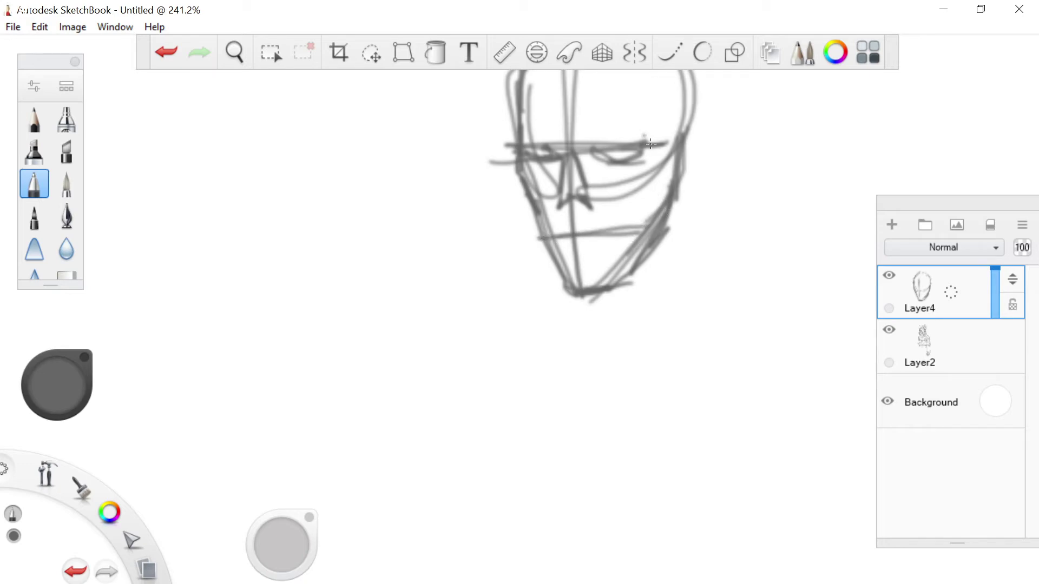
Block in the angular cheekbones and jaw corners on both sides of the head.
{"action": "mouse_move", "coordinate": [667, 211]}
{"action": "left_mouse_down"}
{"action": "mouse_move", "coordinate": [624, 204]}
{"action": "mouse_move", "coordinate": [628, 229]}
{"action": "mouse_move", "coordinate": [631, 213]}
{"action": "left_mouse_up"}
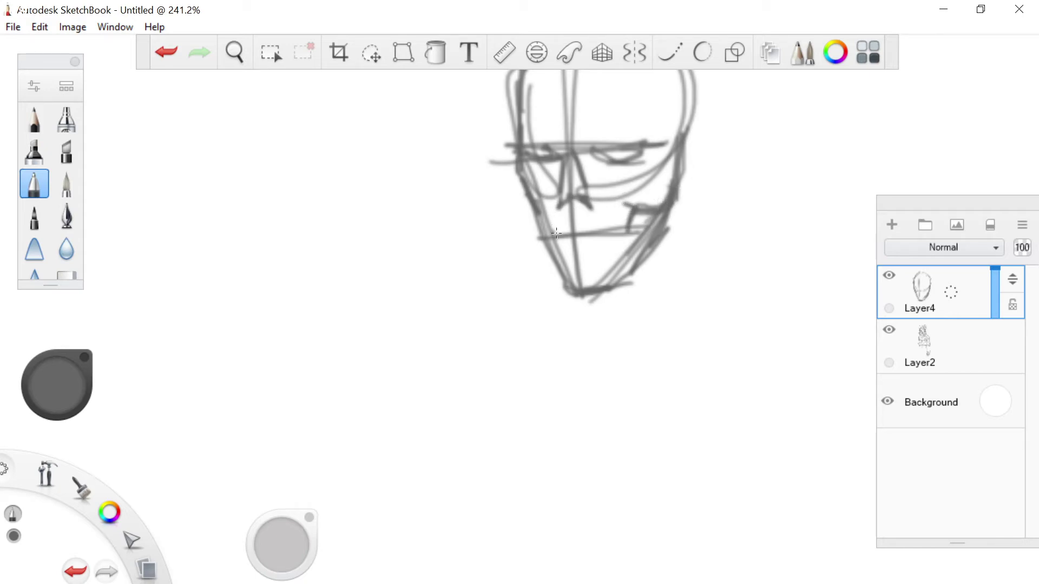
{"action": "mouse_move", "coordinate": [553, 234]}
{"action": "left_mouse_down"}
{"action": "mouse_move", "coordinate": [521, 205]}
{"action": "mouse_move", "coordinate": [516, 174]}
{"action": "mouse_move", "coordinate": [517, 196]}
{"action": "left_mouse_up"}
{"action": "left_click_drag", "start_coordinate": [666, 212], "coordinate": [631, 270]}
{"action": "mouse_move", "coordinate": [640, 234]}
{"action": "left_mouse_down"}
{"action": "mouse_move", "coordinate": [628, 237]}
{"action": "mouse_move", "coordinate": [640, 234]}
{"action": "left_mouse_up"}
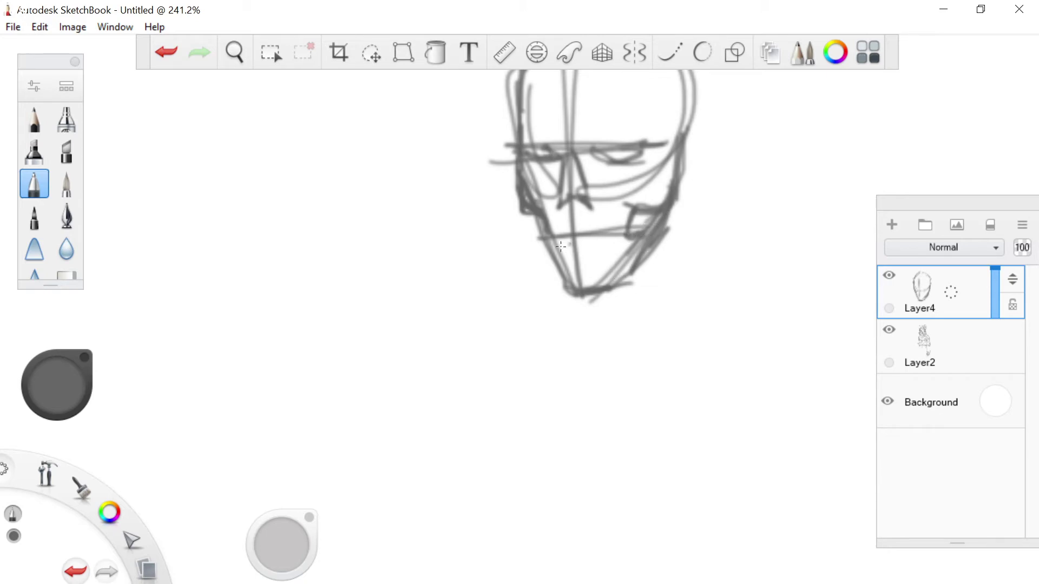
Try a flat chin shape, undo it, and restate the narrow chin and near jaw line.
{"action": "mouse_move", "coordinate": [611, 282]}
{"action": "left_mouse_down"}
{"action": "mouse_move", "coordinate": [641, 263]}
{"action": "mouse_move", "coordinate": [562, 283]}
{"action": "mouse_move", "coordinate": [590, 280]}
{"action": "mouse_move", "coordinate": [560, 275]}
{"action": "mouse_move", "coordinate": [545, 233]}
{"action": "left_mouse_up"}
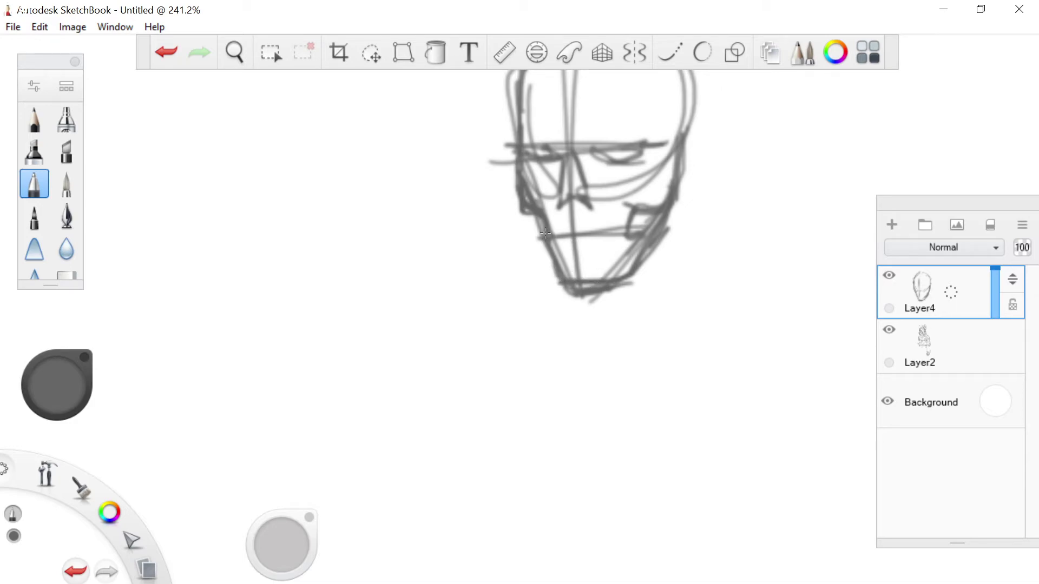
{"action": "left_click", "coordinate": [169, 54]}
{"action": "left_click", "coordinate": [170, 51]}
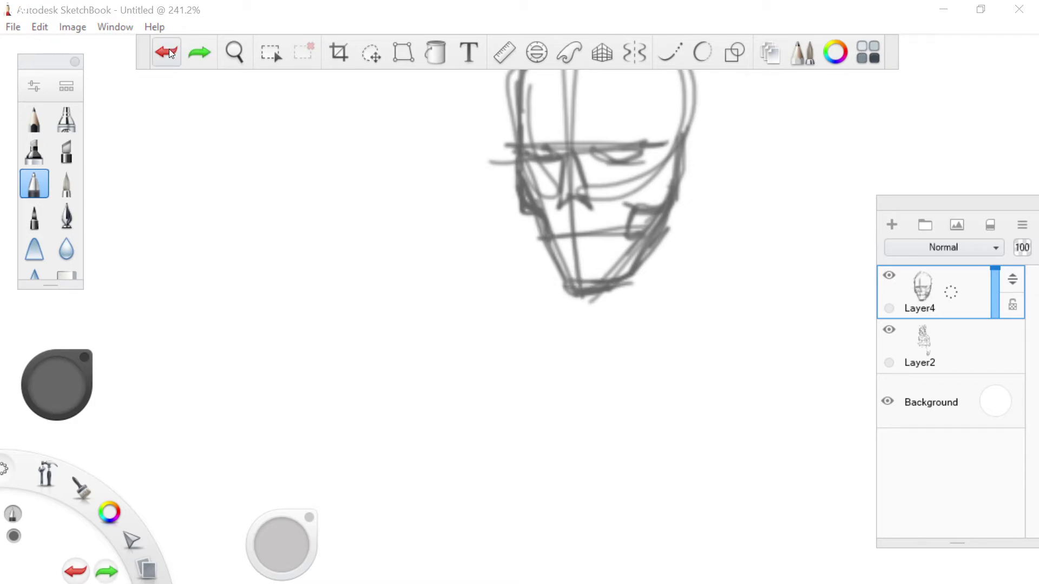
{"action": "left_click", "coordinate": [170, 53]}
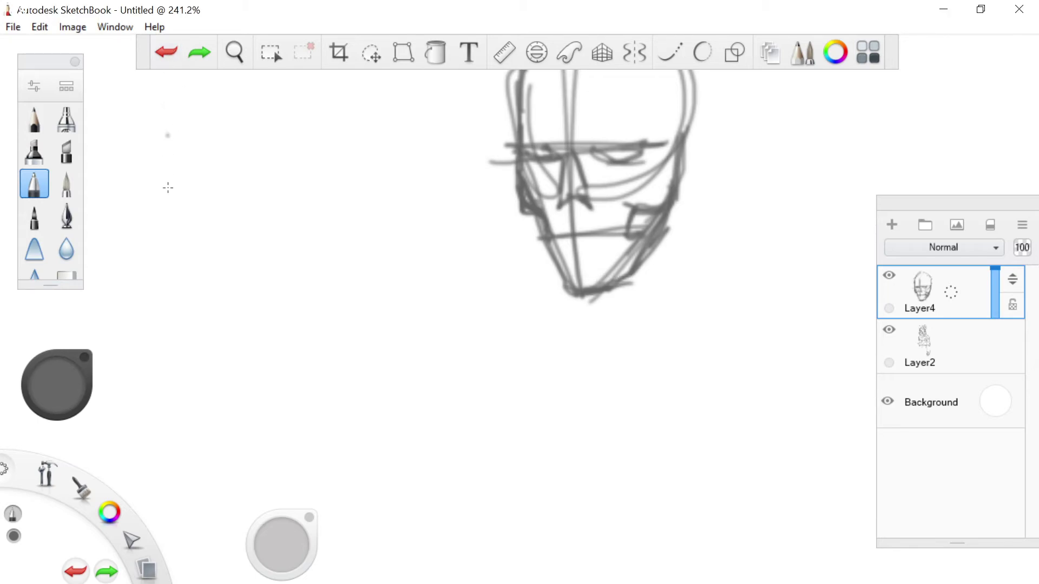
{"action": "left_click_drag", "start_coordinate": [616, 286], "coordinate": [579, 295]}
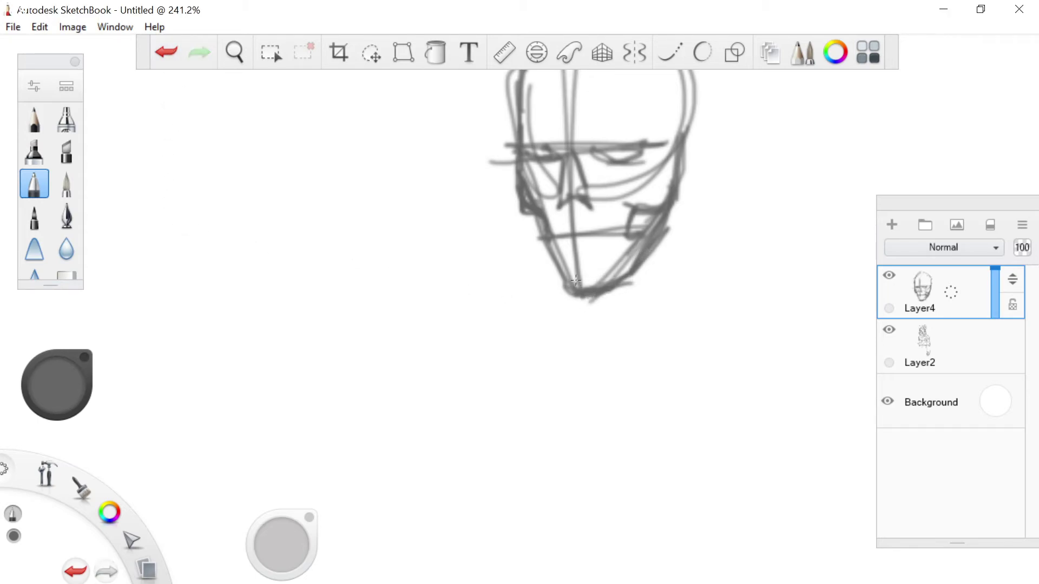
{"action": "mouse_move", "coordinate": [638, 241]}
{"action": "left_mouse_down"}
{"action": "mouse_move", "coordinate": [629, 247]}
{"action": "mouse_move", "coordinate": [627, 237]}
{"action": "left_mouse_up"}
Lower Layer4's opacity to 47 and add a new layer above it.
{"action": "left_click_drag", "start_coordinate": [992, 291], "coordinate": [989, 295]}
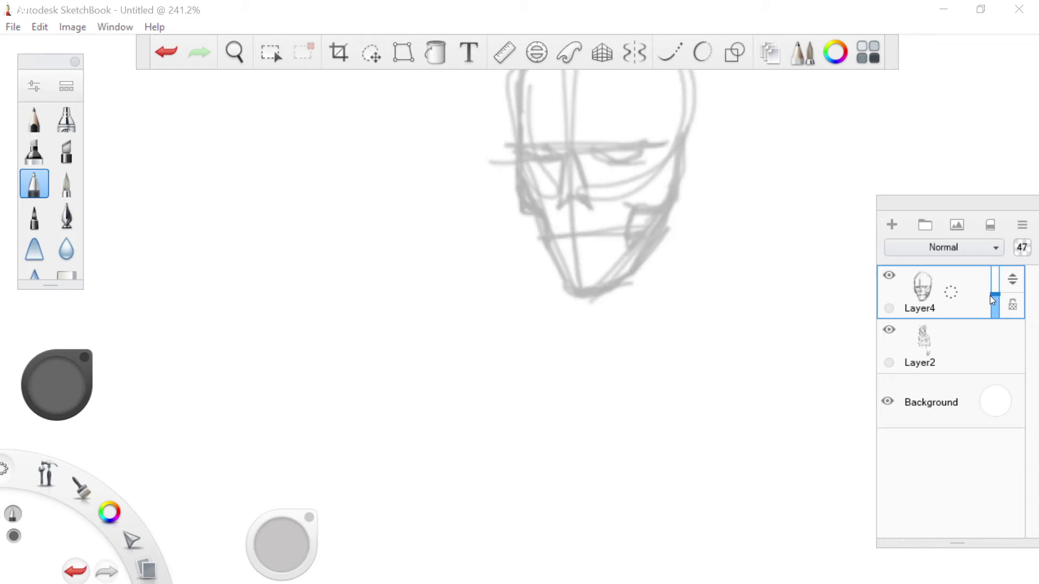
{"action": "left_click", "coordinate": [892, 226]}
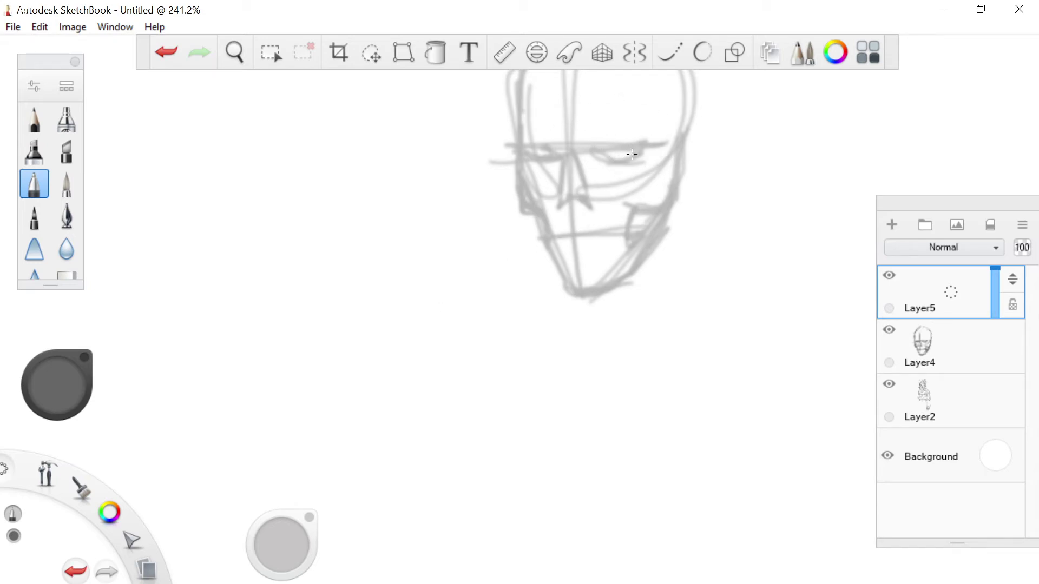
Outline the two eye sockets in dark grey on Layer5 over the faded head sketch.
{"action": "mouse_move", "coordinate": [652, 142]}
{"action": "left_mouse_down"}
{"action": "mouse_move", "coordinate": [615, 135]}
{"action": "mouse_move", "coordinate": [636, 136]}
{"action": "mouse_move", "coordinate": [651, 153]}
{"action": "mouse_move", "coordinate": [654, 172]}
{"action": "mouse_move", "coordinate": [634, 184]}
{"action": "mouse_move", "coordinate": [584, 160]}
{"action": "mouse_move", "coordinate": [637, 184]}
{"action": "mouse_move", "coordinate": [624, 185]}
{"action": "left_mouse_up"}
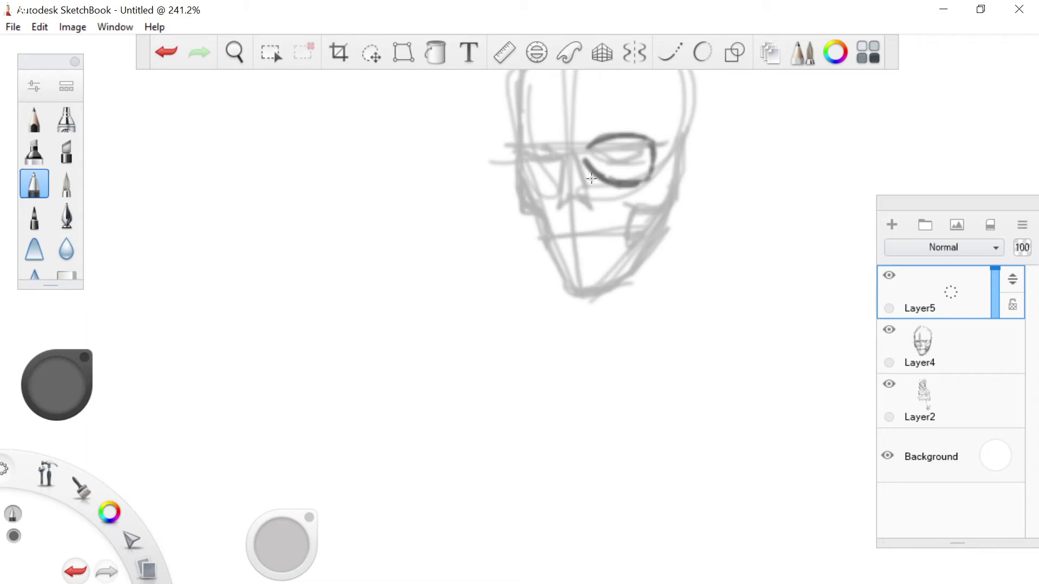
{"action": "mouse_move", "coordinate": [589, 185]}
{"action": "left_mouse_down"}
{"action": "mouse_move", "coordinate": [614, 185]}
{"action": "mouse_move", "coordinate": [589, 181]}
{"action": "mouse_move", "coordinate": [584, 159]}
{"action": "mouse_move", "coordinate": [553, 153]}
{"action": "mouse_move", "coordinate": [556, 179]}
{"action": "mouse_move", "coordinate": [525, 186]}
{"action": "left_mouse_up"}
{"action": "mouse_move", "coordinate": [551, 144]}
{"action": "left_mouse_down"}
{"action": "mouse_move", "coordinate": [528, 144]}
{"action": "mouse_move", "coordinate": [530, 183]}
{"action": "left_mouse_up"}
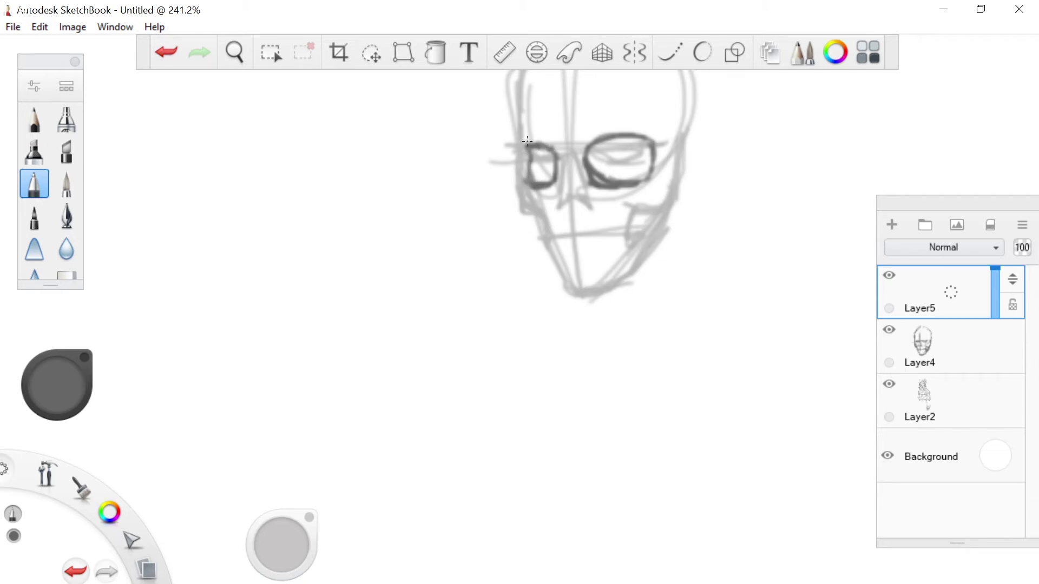
{"action": "left_click_drag", "start_coordinate": [272, 545], "coordinate": [275, 551]}
{"action": "left_click_drag", "start_coordinate": [634, 182], "coordinate": [651, 165]}
Draw the upper row of teeth along the mouth line and nudge it slightly downward using a rectangular selection.
{"action": "mouse_move", "coordinate": [638, 210]}
{"action": "left_mouse_down"}
{"action": "mouse_move", "coordinate": [619, 233]}
{"action": "mouse_move", "coordinate": [631, 212]}
{"action": "mouse_move", "coordinate": [606, 211]}
{"action": "mouse_move", "coordinate": [602, 232]}
{"action": "mouse_move", "coordinate": [615, 236]}
{"action": "mouse_move", "coordinate": [604, 214]}
{"action": "mouse_move", "coordinate": [592, 237]}
{"action": "mouse_move", "coordinate": [594, 215]}
{"action": "mouse_move", "coordinate": [583, 219]}
{"action": "mouse_move", "coordinate": [593, 234]}
{"action": "mouse_move", "coordinate": [590, 216]}
{"action": "mouse_move", "coordinate": [571, 215]}
{"action": "mouse_move", "coordinate": [567, 238]}
{"action": "mouse_move", "coordinate": [560, 218]}
{"action": "mouse_move", "coordinate": [557, 241]}
{"action": "mouse_move", "coordinate": [549, 217]}
{"action": "mouse_move", "coordinate": [544, 236]}
{"action": "left_mouse_up"}
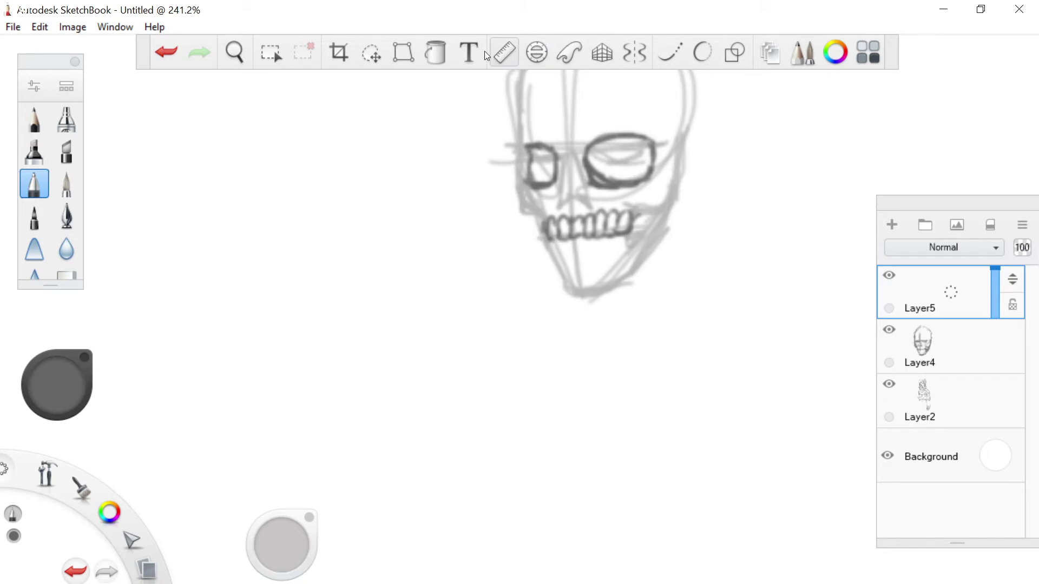
{"action": "left_click", "coordinate": [371, 53]}
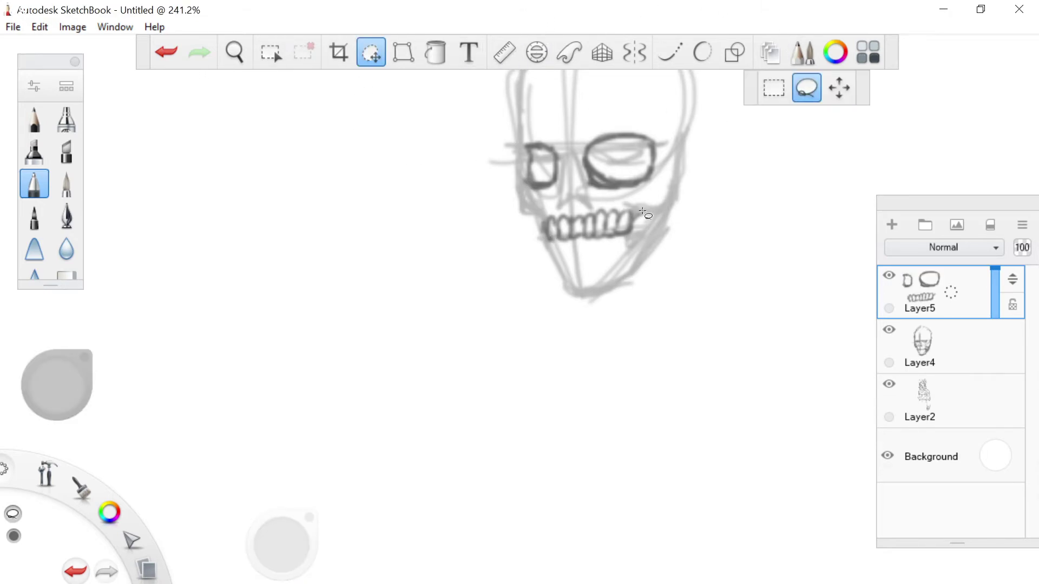
{"action": "left_click", "coordinate": [774, 88]}
{"action": "left_click_drag", "start_coordinate": [642, 205], "coordinate": [529, 247]}
{"action": "left_click_drag", "start_coordinate": [464, 326], "coordinate": [465, 325]}
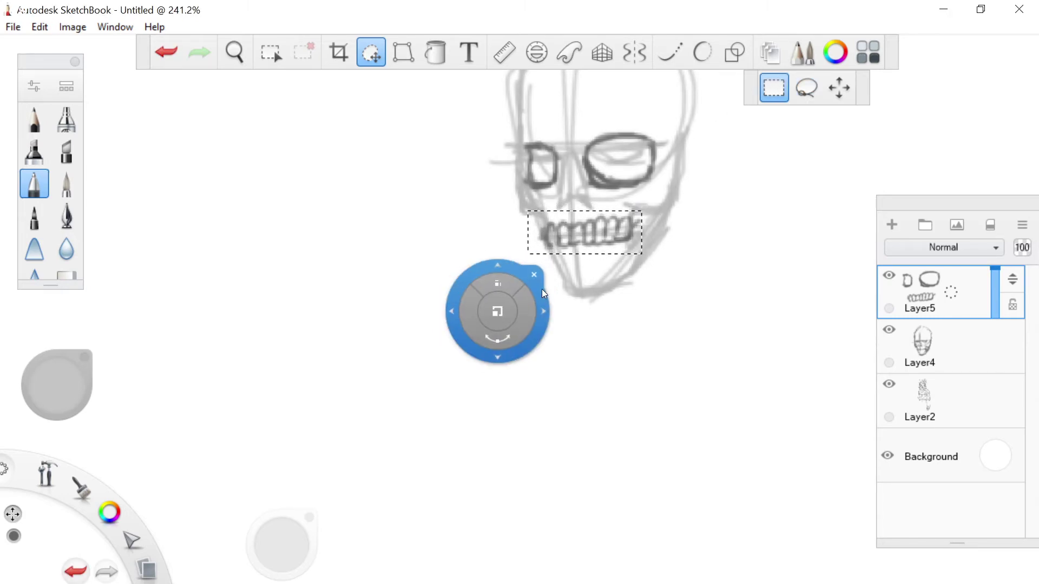
{"action": "left_click", "coordinate": [491, 285]}
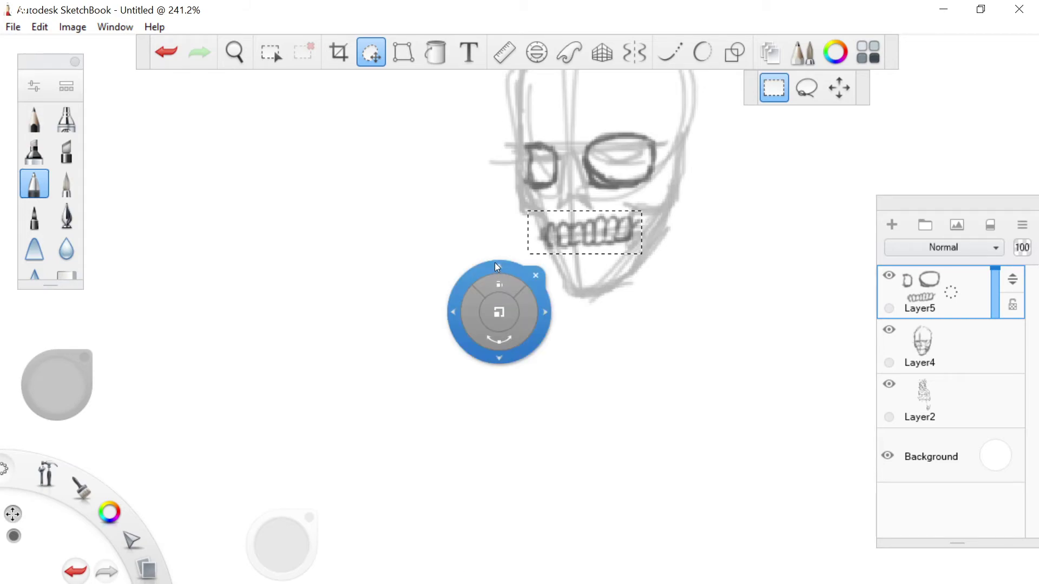
{"action": "left_click", "coordinate": [774, 86]}
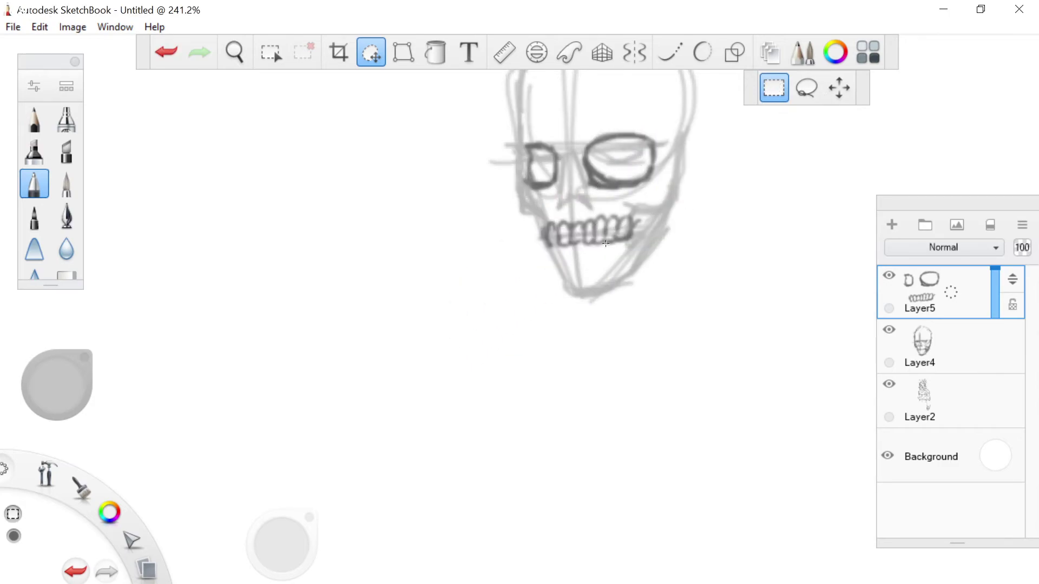
Draw the lower row of teeth directly beneath the upper row with the same brush on Layer5.
{"action": "left_click", "coordinate": [49, 188]}
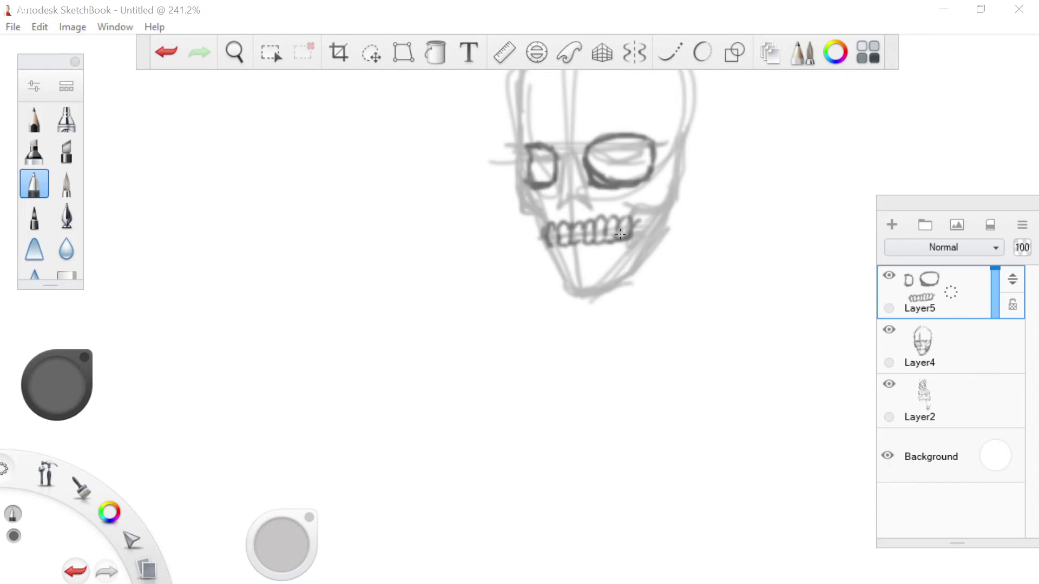
{"action": "mouse_move", "coordinate": [628, 239]}
{"action": "left_mouse_down"}
{"action": "mouse_move", "coordinate": [623, 252]}
{"action": "mouse_move", "coordinate": [585, 254]}
{"action": "mouse_move", "coordinate": [596, 253]}
{"action": "left_mouse_up"}
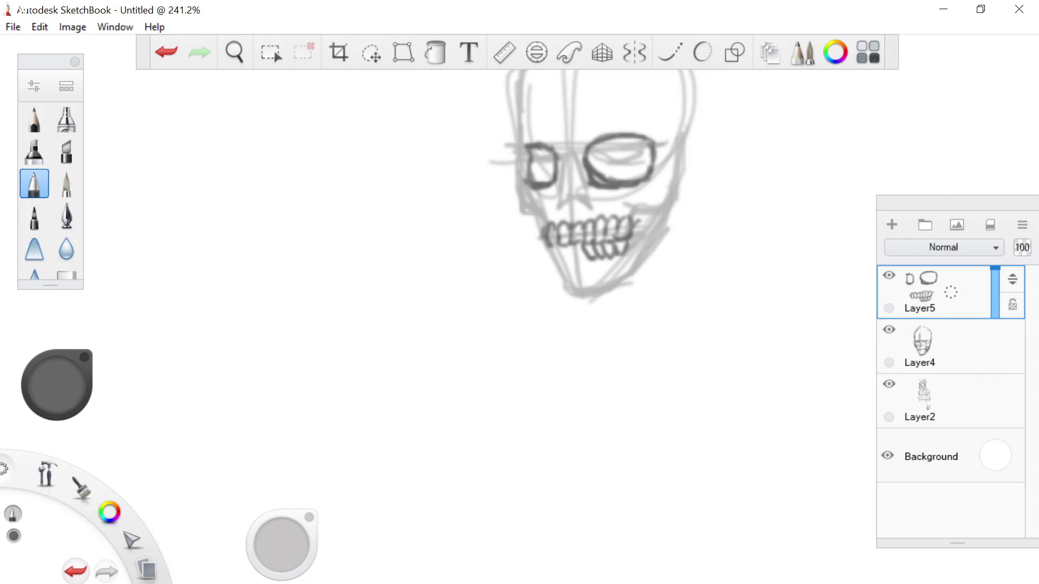
{"action": "left_click_drag", "start_coordinate": [574, 256], "coordinate": [555, 261]}
Outline the skull's jawbone, chin and cheekbones, and darken the gap beside the back teeth.
{"action": "mouse_move", "coordinate": [672, 210]}
{"action": "left_mouse_down"}
{"action": "mouse_move", "coordinate": [640, 260]}
{"action": "mouse_move", "coordinate": [656, 252]}
{"action": "mouse_move", "coordinate": [606, 293]}
{"action": "mouse_move", "coordinate": [560, 286]}
{"action": "mouse_move", "coordinate": [559, 247]}
{"action": "mouse_move", "coordinate": [545, 233]}
{"action": "mouse_move", "coordinate": [569, 271]}
{"action": "mouse_move", "coordinate": [564, 291]}
{"action": "mouse_move", "coordinate": [586, 292]}
{"action": "mouse_move", "coordinate": [560, 290]}
{"action": "mouse_move", "coordinate": [536, 216]}
{"action": "left_mouse_up"}
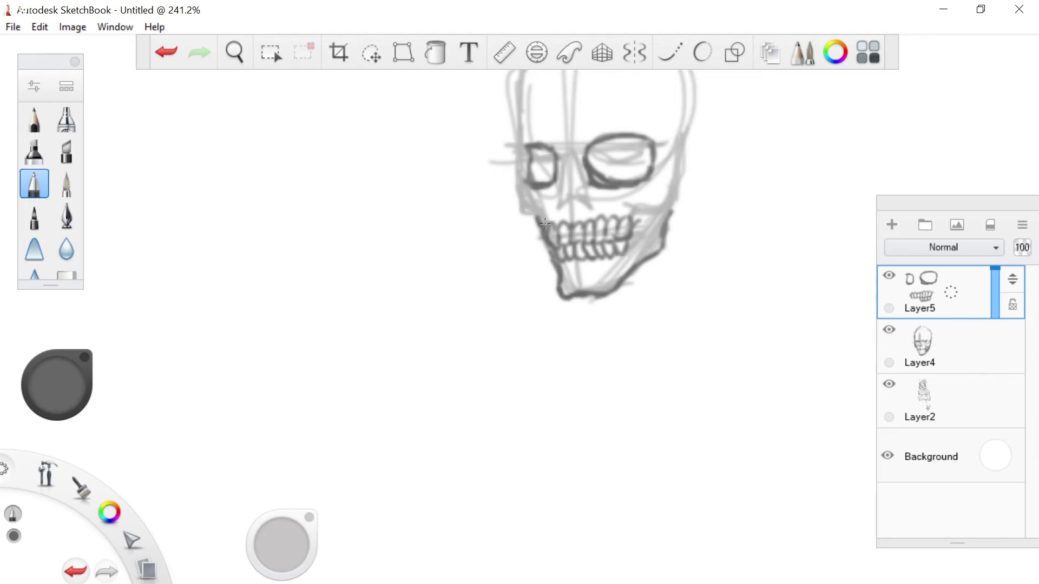
{"action": "mouse_move", "coordinate": [634, 217]}
{"action": "left_mouse_down"}
{"action": "mouse_move", "coordinate": [662, 210]}
{"action": "mouse_move", "coordinate": [677, 182]}
{"action": "left_mouse_up"}
{"action": "mouse_move", "coordinate": [536, 219]}
{"action": "left_mouse_down"}
{"action": "mouse_move", "coordinate": [523, 209]}
{"action": "mouse_move", "coordinate": [532, 218]}
{"action": "left_mouse_up"}
{"action": "left_click_drag", "start_coordinate": [644, 215], "coordinate": [630, 249]}
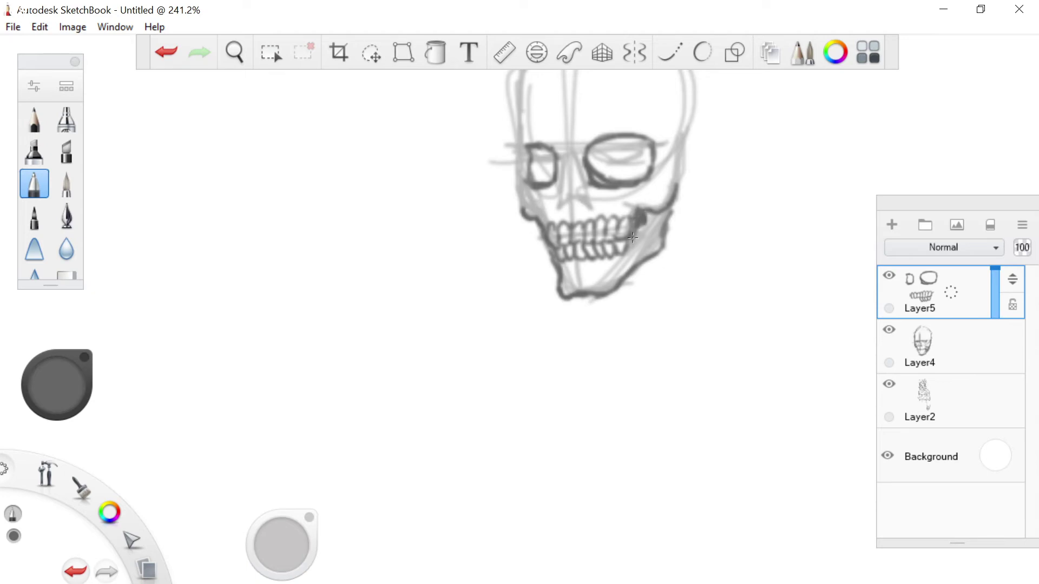
Draw the nose cavity and thicken the lower rim of the larger eye socket.
{"action": "mouse_move", "coordinate": [574, 197]}
{"action": "left_mouse_down"}
{"action": "mouse_move", "coordinate": [583, 200]}
{"action": "mouse_move", "coordinate": [560, 205]}
{"action": "left_mouse_up"}
{"action": "left_click_drag", "start_coordinate": [569, 194], "coordinate": [578, 197]}
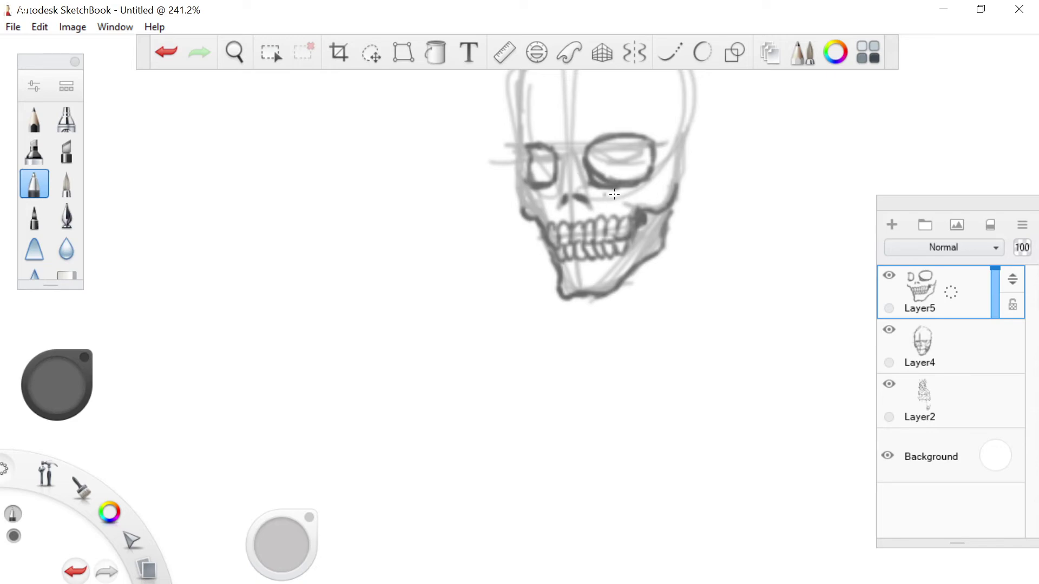
{"action": "mouse_move", "coordinate": [595, 180]}
{"action": "left_mouse_down"}
{"action": "mouse_move", "coordinate": [652, 161]}
{"action": "mouse_move", "coordinate": [586, 183]}
{"action": "left_mouse_up"}
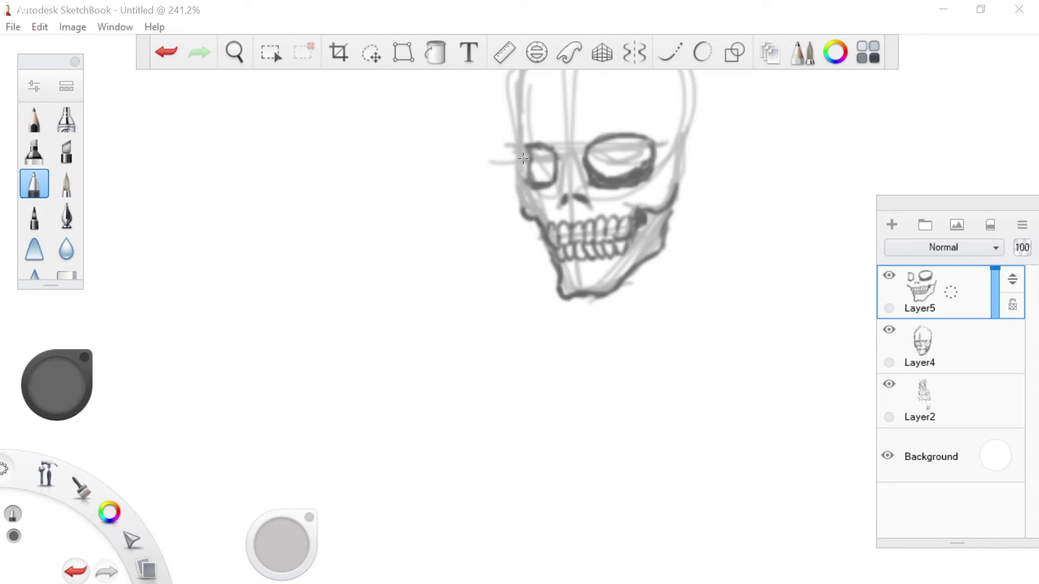
Outline the temple and cheekbone beside the smaller eye socket, and thicken the rims of both sockets.
{"action": "mouse_move", "coordinate": [519, 150]}
{"action": "left_mouse_down"}
{"action": "mouse_move", "coordinate": [512, 114]}
{"action": "mouse_move", "coordinate": [527, 179]}
{"action": "mouse_move", "coordinate": [524, 149]}
{"action": "left_mouse_up"}
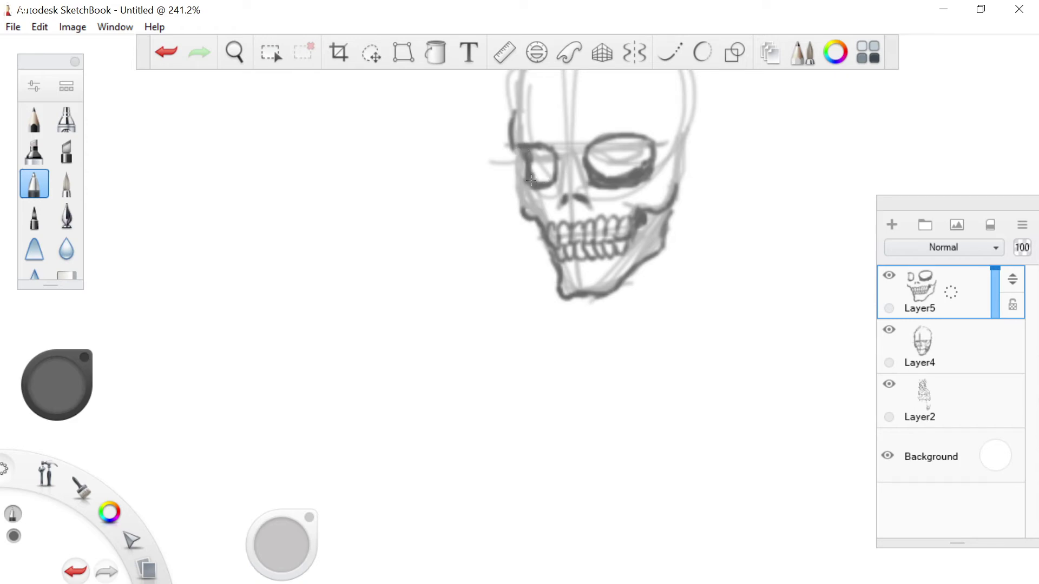
{"action": "left_click_drag", "start_coordinate": [520, 205], "coordinate": [511, 148]}
{"action": "mouse_move", "coordinate": [548, 182]}
{"action": "left_mouse_down"}
{"action": "mouse_move", "coordinate": [535, 180]}
{"action": "mouse_move", "coordinate": [548, 174]}
{"action": "left_mouse_up"}
{"action": "mouse_move", "coordinate": [649, 158]}
{"action": "left_mouse_down"}
{"action": "mouse_move", "coordinate": [622, 138]}
{"action": "mouse_move", "coordinate": [590, 157]}
{"action": "mouse_move", "coordinate": [638, 139]}
{"action": "mouse_move", "coordinate": [648, 146]}
{"action": "mouse_move", "coordinate": [592, 161]}
{"action": "mouse_move", "coordinate": [597, 171]}
{"action": "mouse_move", "coordinate": [555, 166]}
{"action": "left_mouse_up"}
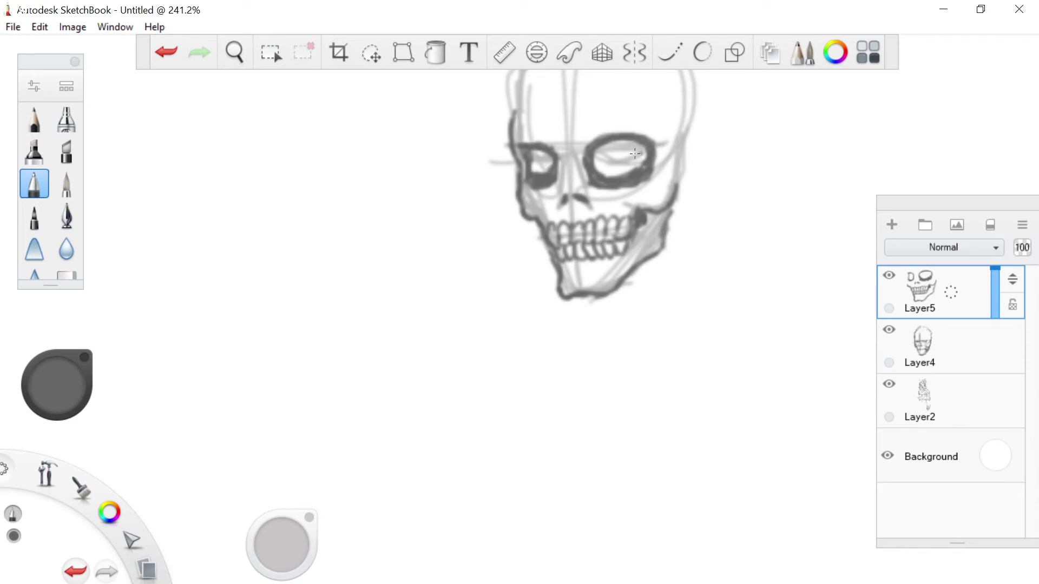
Shade the inside of both eye sockets, leaving a light patch near the upper part of each.
{"action": "mouse_move", "coordinate": [629, 149]}
{"action": "left_mouse_down"}
{"action": "mouse_move", "coordinate": [606, 155]}
{"action": "mouse_move", "coordinate": [630, 151]}
{"action": "left_mouse_up"}
{"action": "left_click_drag", "start_coordinate": [537, 159], "coordinate": [549, 160]}
{"action": "mouse_move", "coordinate": [642, 160]}
{"action": "left_mouse_down"}
{"action": "mouse_move", "coordinate": [603, 171]}
{"action": "mouse_move", "coordinate": [598, 156]}
{"action": "mouse_move", "coordinate": [623, 169]}
{"action": "left_mouse_up"}
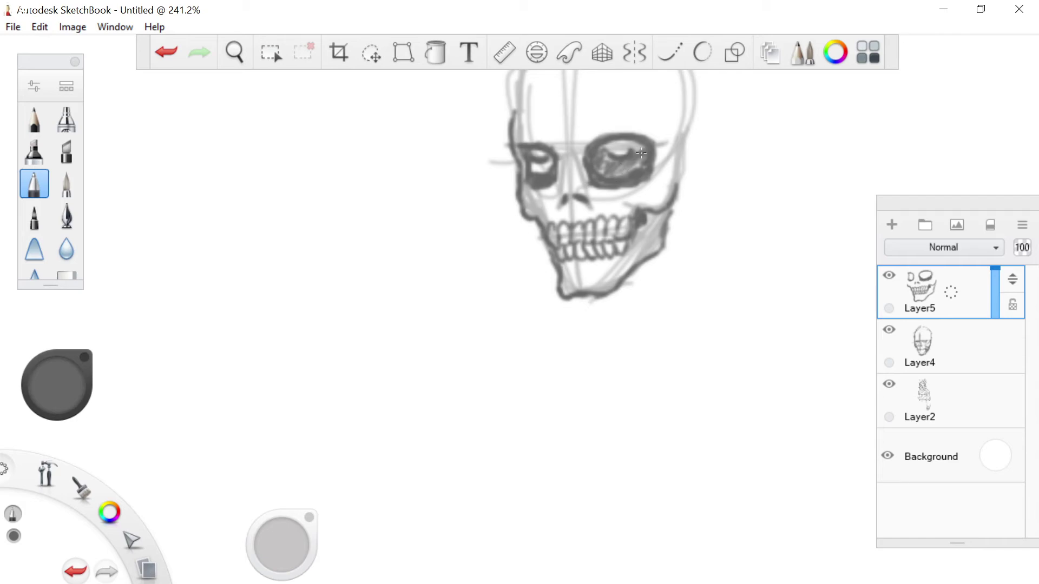
{"action": "left_click_drag", "start_coordinate": [542, 162], "coordinate": [523, 157]}
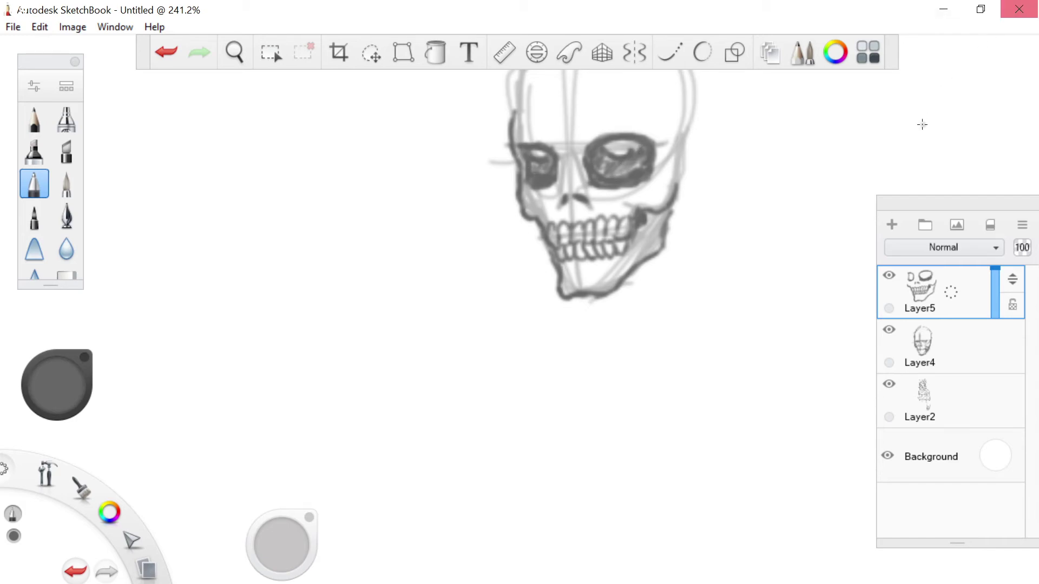
Outline the temple beside the larger eye socket and the upper curve of the cranium down to the opposite temple.
{"action": "scroll", "coordinate": [631, 167], "scroll_direction": "down", "scroll_amount": 4}
{"action": "scroll", "coordinate": [575, 106], "scroll_direction": "up", "scroll_amount": 5}
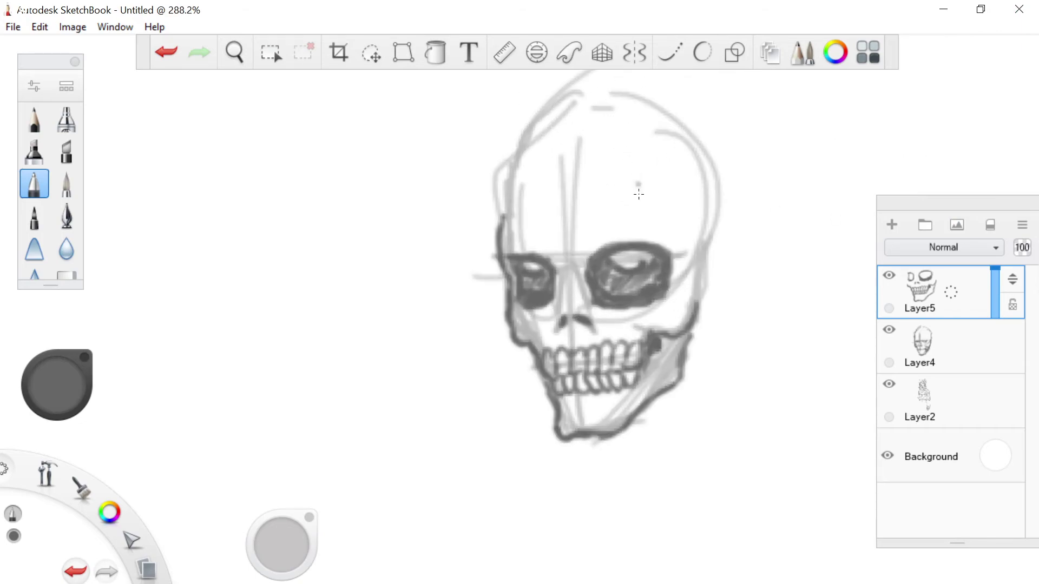
{"action": "left_click_drag", "start_coordinate": [715, 227], "coordinate": [698, 309]}
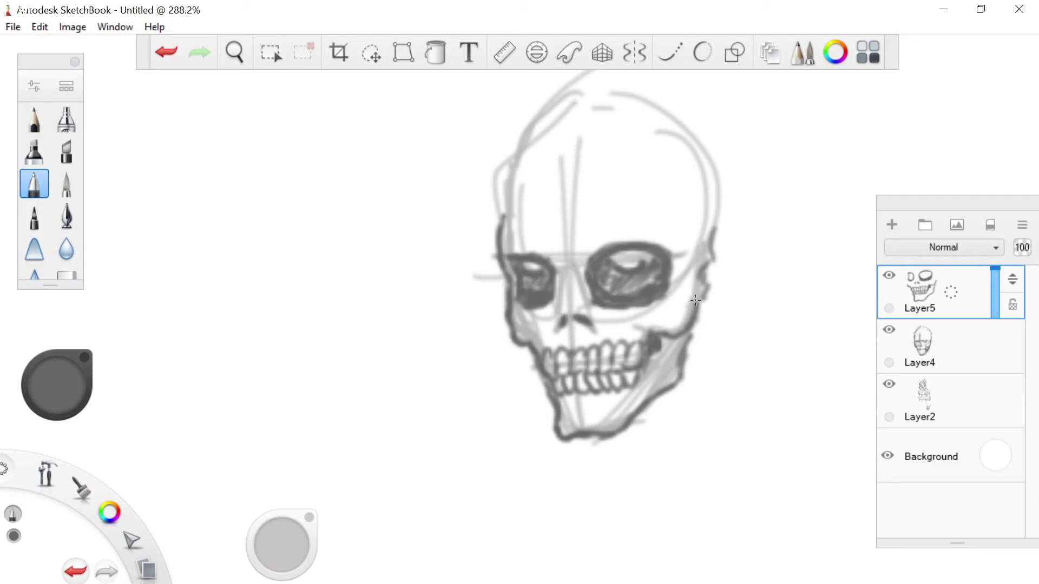
{"action": "mouse_move", "coordinate": [708, 165]}
{"action": "left_mouse_down"}
{"action": "mouse_move", "coordinate": [595, 107]}
{"action": "mouse_move", "coordinate": [525, 145]}
{"action": "mouse_move", "coordinate": [494, 219]}
{"action": "left_mouse_up"}
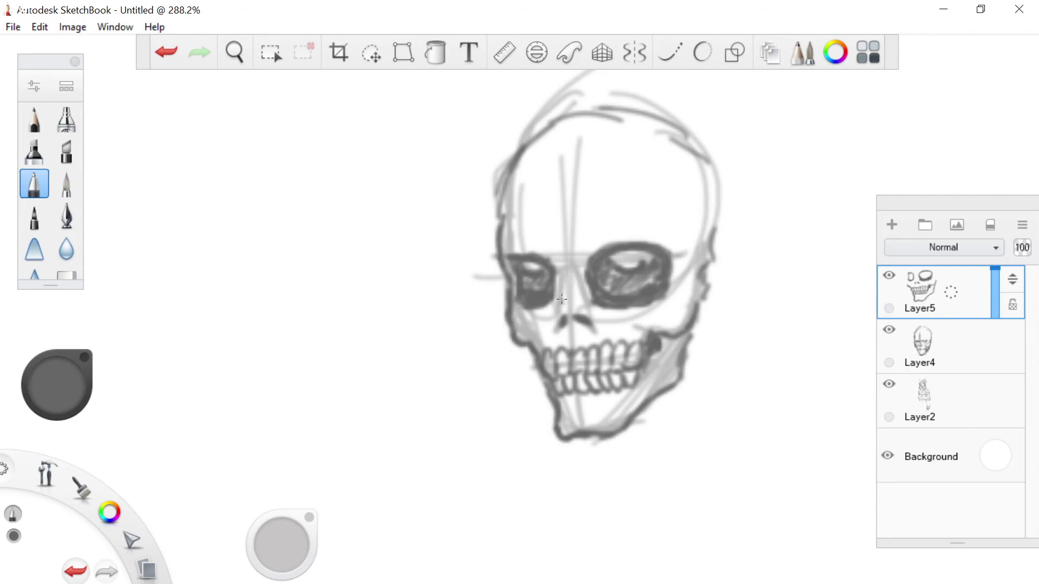
Extend the nose cavity upward into a dark wedge between the sockets and darken the cheek above the back teeth.
{"action": "mouse_move", "coordinate": [567, 285]}
{"action": "left_mouse_down"}
{"action": "mouse_move", "coordinate": [554, 318]}
{"action": "mouse_move", "coordinate": [567, 260]}
{"action": "mouse_move", "coordinate": [560, 320]}
{"action": "mouse_move", "coordinate": [567, 311]}
{"action": "mouse_move", "coordinate": [588, 327]}
{"action": "mouse_move", "coordinate": [558, 329]}
{"action": "left_mouse_up"}
{"action": "mouse_move", "coordinate": [568, 279]}
{"action": "left_mouse_down"}
{"action": "mouse_move", "coordinate": [582, 317]}
{"action": "mouse_move", "coordinate": [582, 283]}
{"action": "left_mouse_up"}
{"action": "left_click_drag", "start_coordinate": [627, 341], "coordinate": [630, 348]}
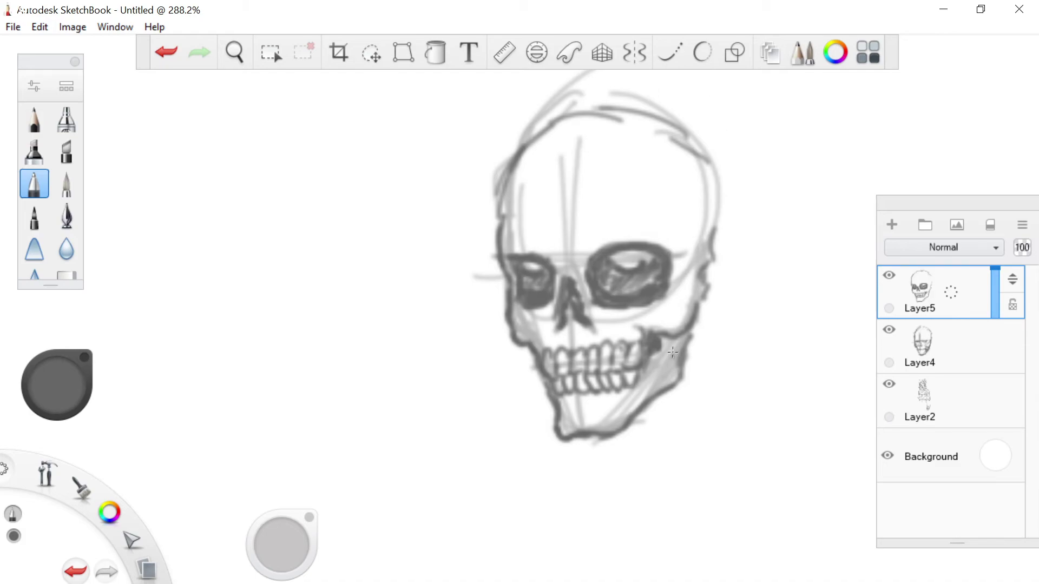
Shade the jaw and chin, and add small root marks below the lower teeth and above the upper teeth.
{"action": "mouse_move", "coordinate": [621, 431]}
{"action": "left_mouse_down"}
{"action": "mouse_move", "coordinate": [580, 436]}
{"action": "mouse_move", "coordinate": [573, 420]}
{"action": "mouse_move", "coordinate": [627, 397]}
{"action": "mouse_move", "coordinate": [563, 405]}
{"action": "left_mouse_up"}
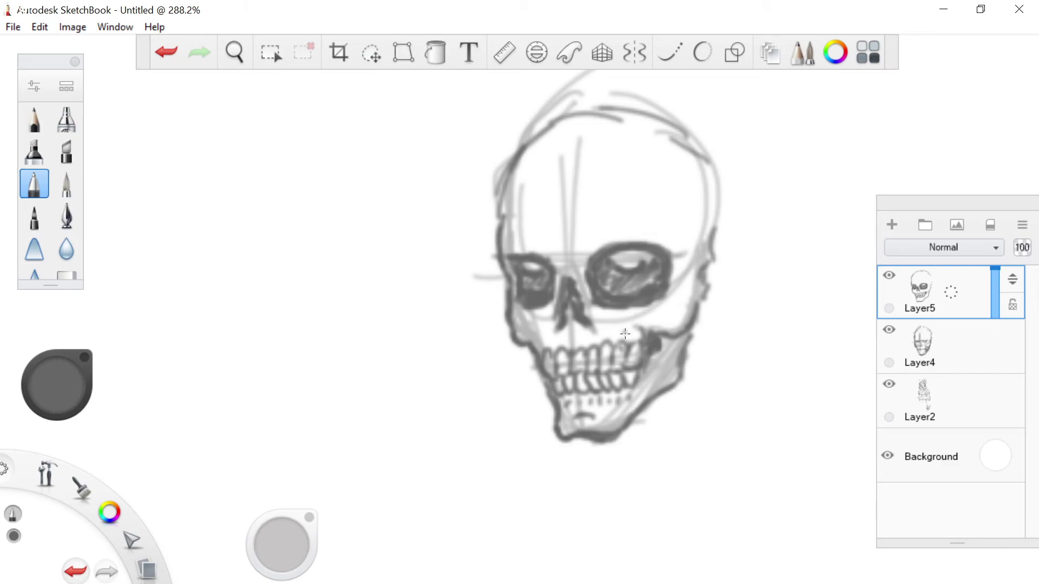
{"action": "left_click", "coordinate": [613, 334]}
{"action": "left_click", "coordinate": [542, 341]}
{"action": "left_click", "coordinate": [548, 343]}
{"action": "left_click", "coordinate": [556, 343]}
{"action": "left_click", "coordinate": [574, 336]}
Complete the cranium outline between the top of the skull and the temple beside the larger eye socket.
{"action": "scroll", "coordinate": [649, 206], "scroll_direction": "down", "scroll_amount": 2}
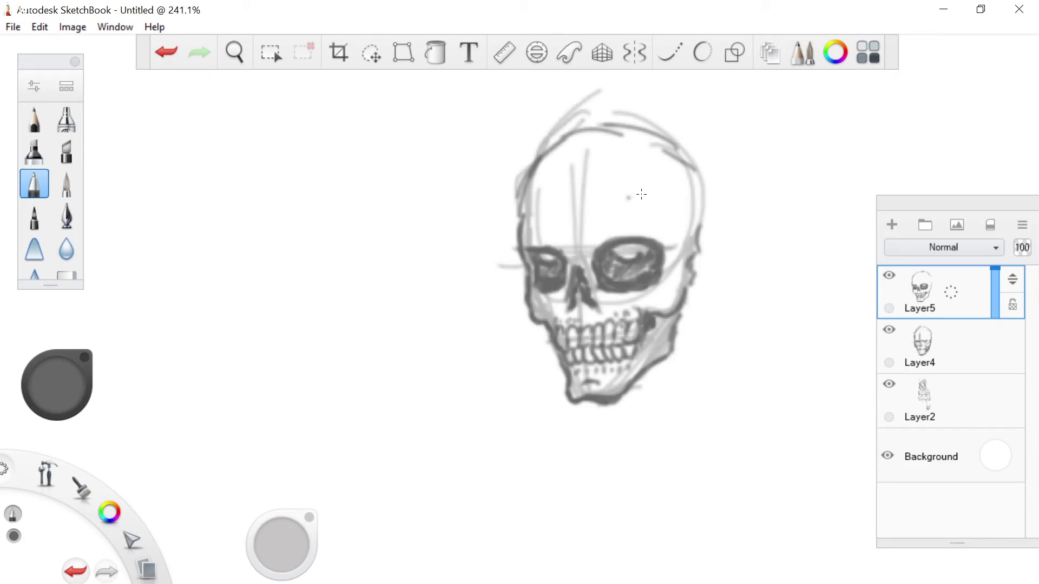
{"action": "scroll", "coordinate": [694, 202], "scroll_direction": "up", "scroll_amount": 2}
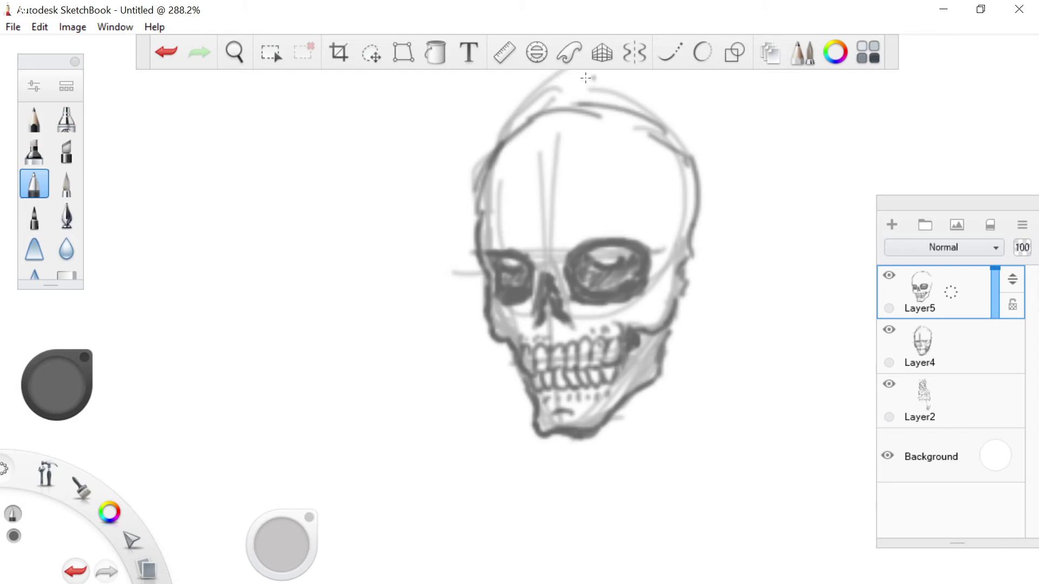
{"action": "left_click_drag", "start_coordinate": [648, 123], "coordinate": [687, 153]}
{"action": "scroll", "coordinate": [677, 348], "scroll_direction": "down", "scroll_amount": 6}
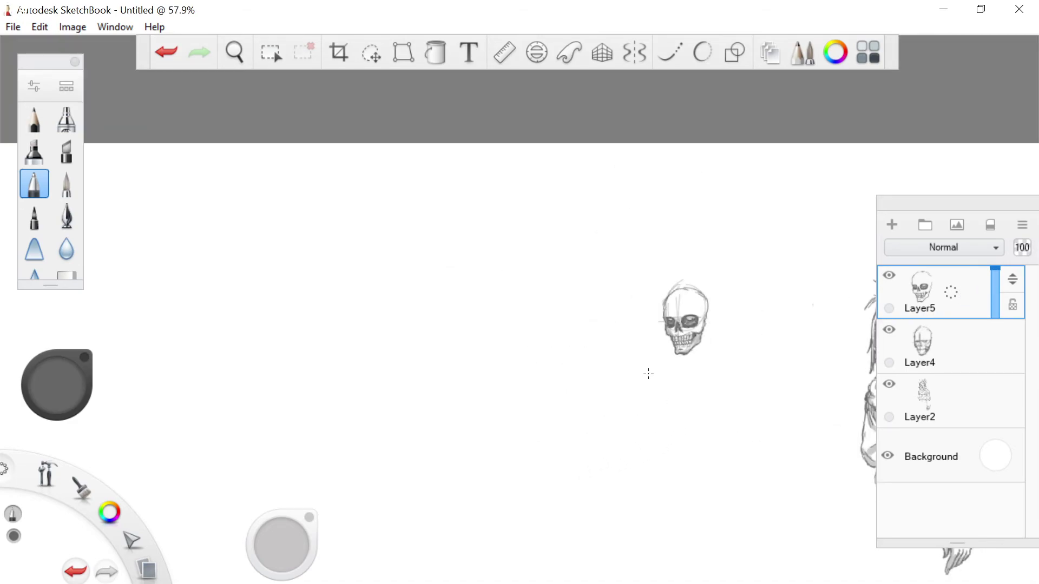
{"action": "key", "text": "space"}
{"action": "left_click_drag", "start_coordinate": [616, 373], "coordinate": [437, 386]}
{"action": "scroll", "coordinate": [596, 347], "scroll_direction": "up", "scroll_amount": 1}
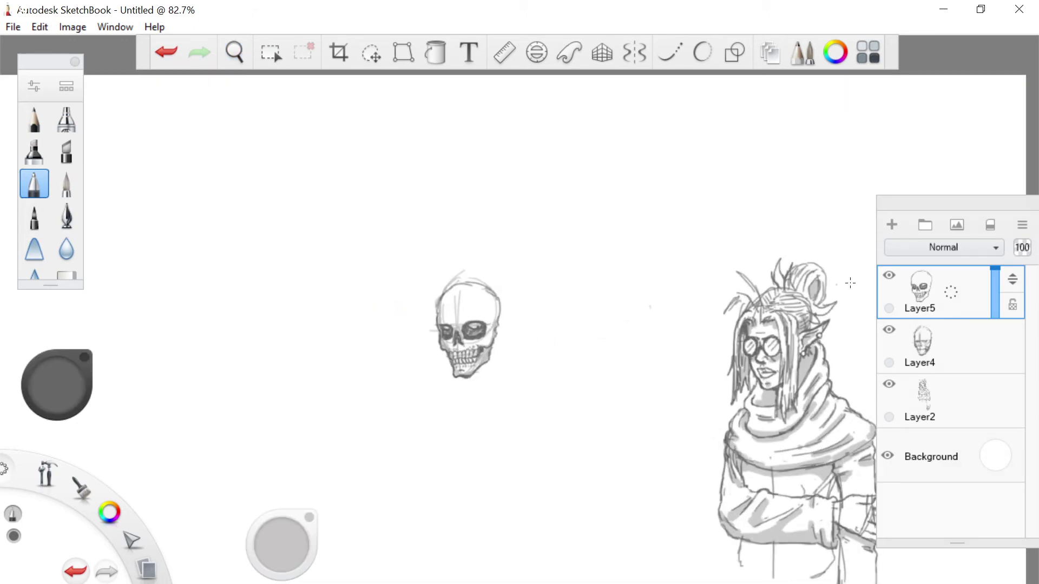
{"action": "left_click", "coordinate": [371, 53]}
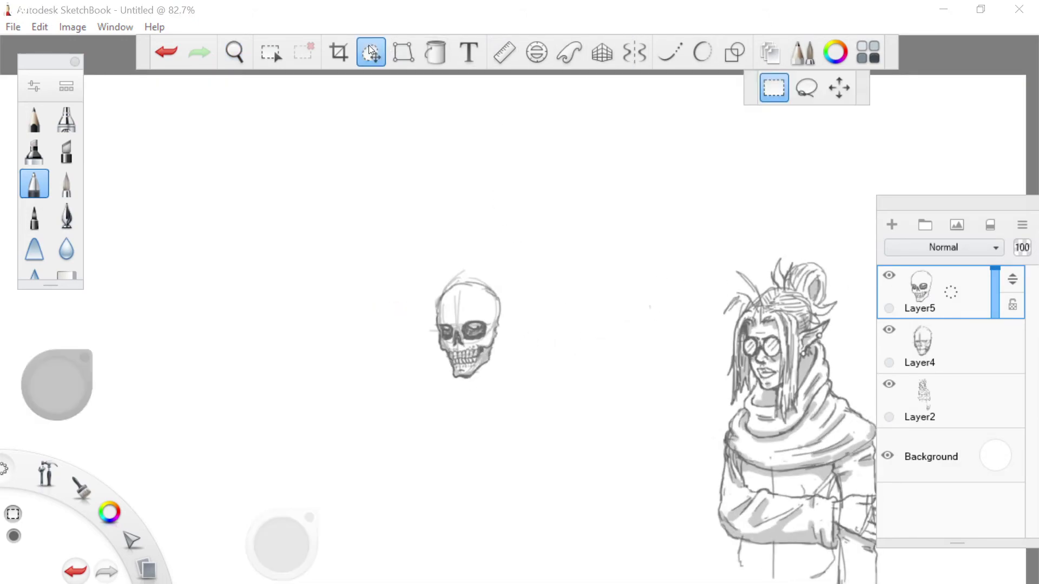
{"action": "mouse_move", "coordinate": [413, 255]}
{"action": "left_mouse_down"}
{"action": "mouse_move", "coordinate": [528, 446]}
{"action": "mouse_move", "coordinate": [545, 417]}
{"action": "mouse_move", "coordinate": [460, 445]}
{"action": "mouse_move", "coordinate": [417, 443]}
{"action": "mouse_move", "coordinate": [571, 443]}
{"action": "mouse_move", "coordinate": [538, 443]}
{"action": "mouse_move", "coordinate": [589, 272]}
{"action": "left_mouse_up"}
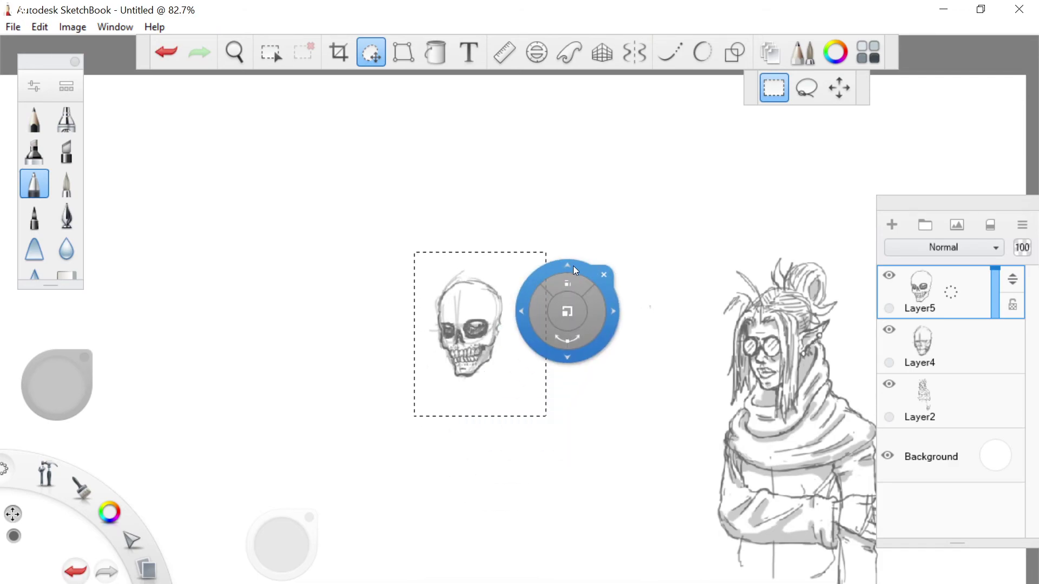
{"action": "key", "text": "Escape"}
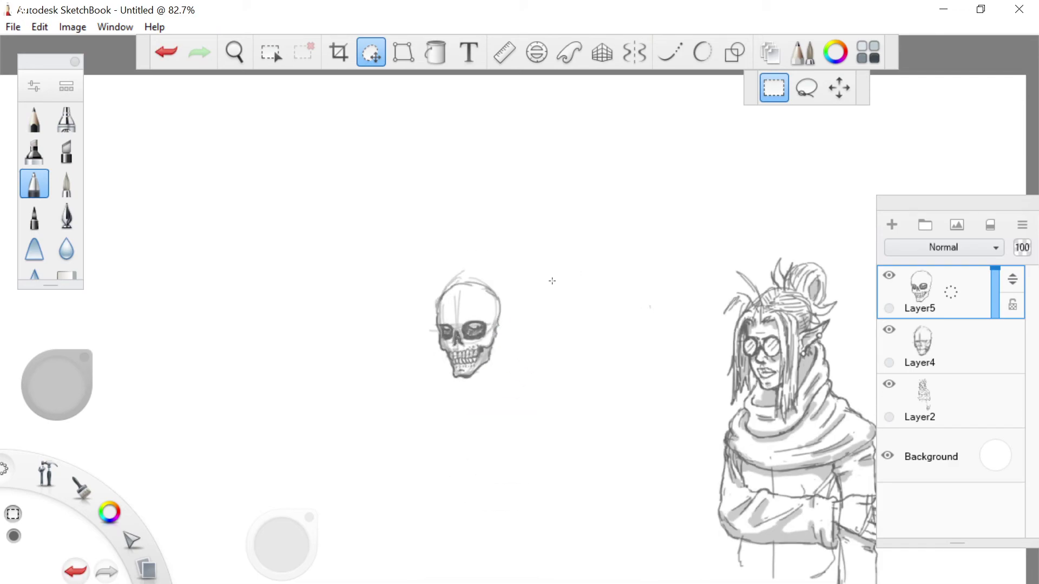
Merge Layer5 into Layer4 and move the whole skull farther away from the scarf-wearing character with a rectangular selection.
{"action": "left_click", "coordinate": [970, 291]}
{"action": "left_click_drag", "start_coordinate": [968, 287], "coordinate": [972, 331]}
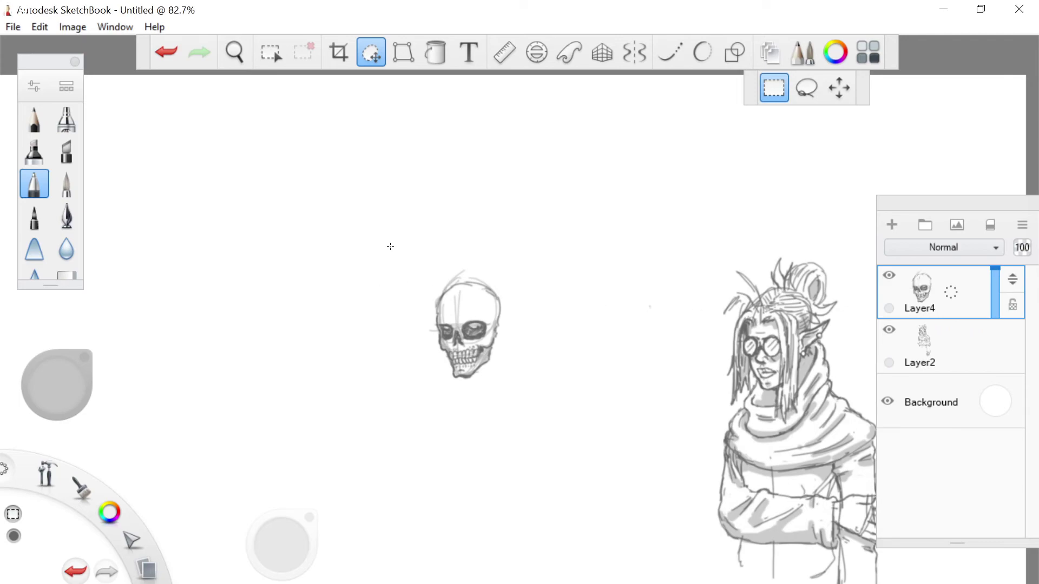
{"action": "left_click_drag", "start_coordinate": [396, 241], "coordinate": [349, 419]}
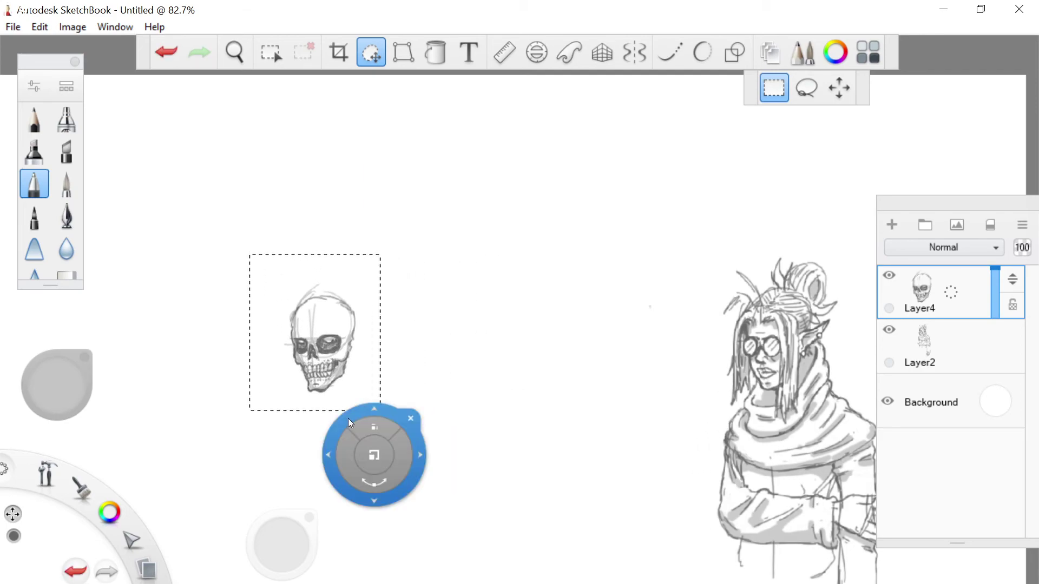
{"action": "left_click", "coordinate": [347, 422]}
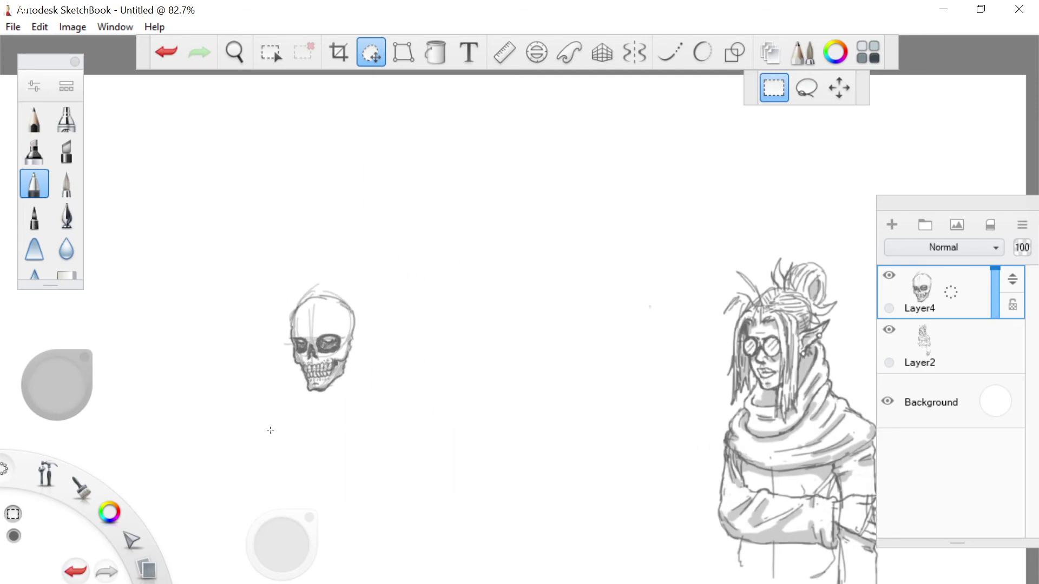
Switch back to the dark drawing brush and add a new layer above the skull for sketching the body.
{"action": "key", "text": "space"}
{"action": "left_click_drag", "start_coordinate": [313, 439], "coordinate": [486, 418]}
{"action": "scroll", "coordinate": [501, 402], "scroll_direction": "up", "scroll_amount": 4}
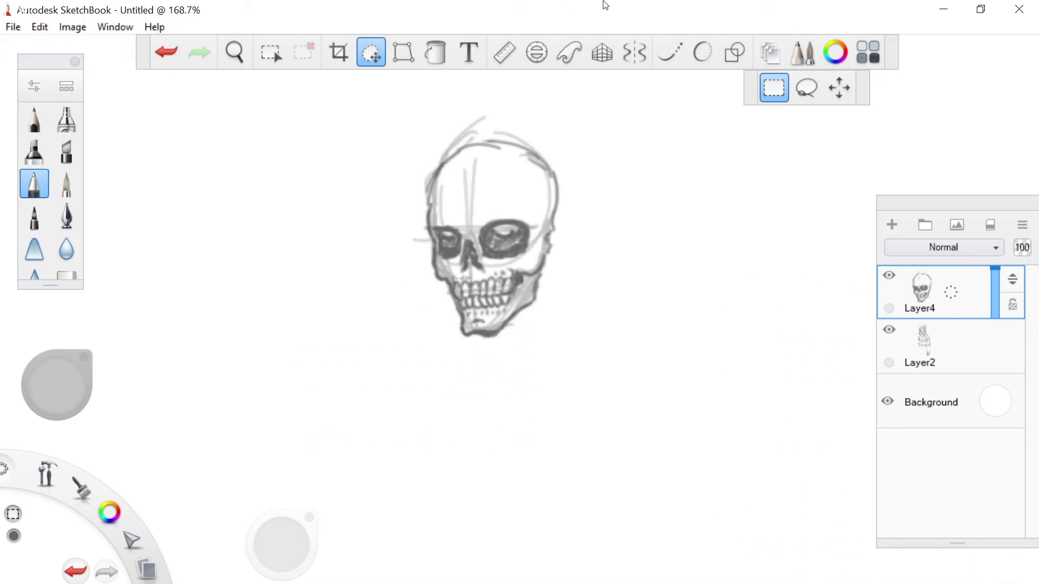
{"action": "scroll", "coordinate": [573, 76], "scroll_direction": "down", "scroll_amount": 4}
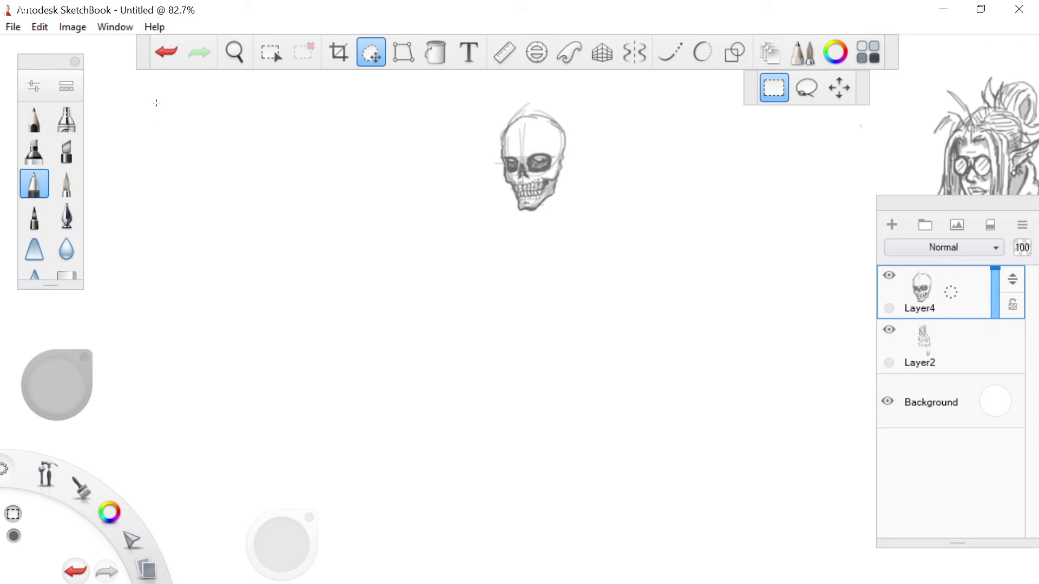
{"action": "left_click", "coordinate": [34, 183]}
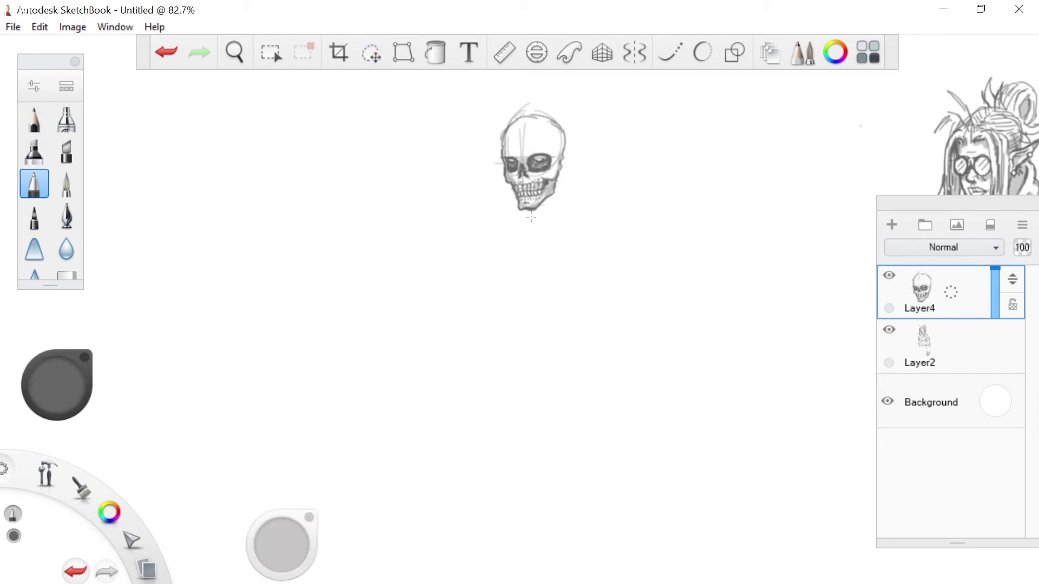
{"action": "left_click", "coordinate": [890, 225]}
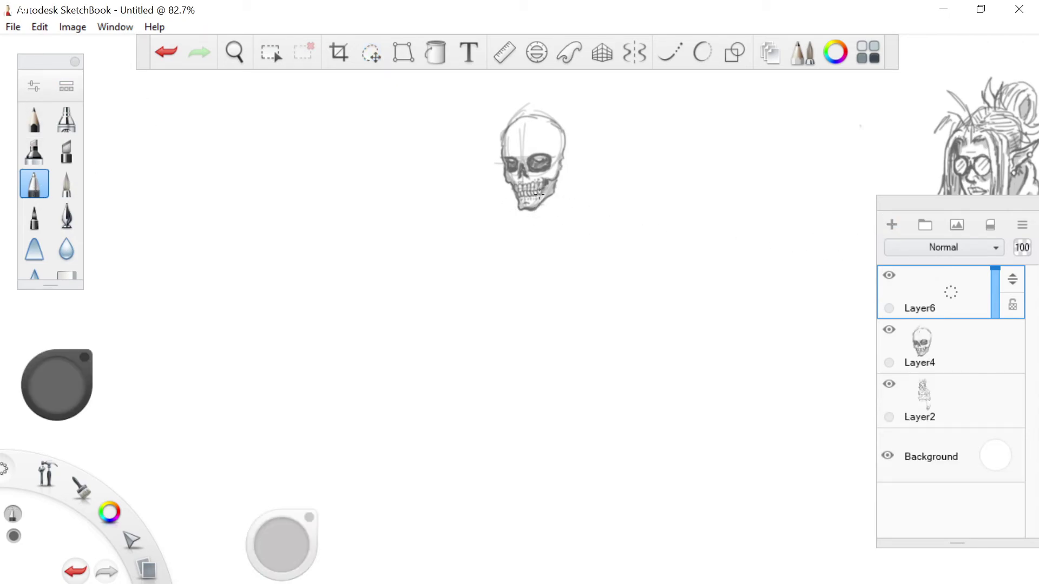
Sketch the neck beneath the skull, with its throat lines and the slopes running down to both shoulders.
{"action": "left_click_drag", "start_coordinate": [551, 198], "coordinate": [536, 220]}
{"action": "mouse_move", "coordinate": [552, 200]}
{"action": "left_mouse_down"}
{"action": "mouse_move", "coordinate": [536, 232]}
{"action": "mouse_move", "coordinate": [536, 218]}
{"action": "left_mouse_up"}
{"action": "left_click_drag", "start_coordinate": [536, 220], "coordinate": [530, 229]}
{"action": "mouse_move", "coordinate": [558, 175]}
{"action": "left_mouse_down"}
{"action": "mouse_move", "coordinate": [580, 217]}
{"action": "mouse_move", "coordinate": [509, 245]}
{"action": "left_mouse_up"}
{"action": "left_click_drag", "start_coordinate": [534, 210], "coordinate": [514, 235]}
{"action": "left_click_drag", "start_coordinate": [563, 199], "coordinate": [597, 225]}
{"action": "left_click_drag", "start_coordinate": [563, 185], "coordinate": [559, 167]}
Sketch the collarbones, outer shoulder curves, lower chest line and vertical centre line of the torso.
{"action": "mouse_move", "coordinate": [541, 248]}
{"action": "left_mouse_down"}
{"action": "mouse_move", "coordinate": [593, 237]}
{"action": "mouse_move", "coordinate": [628, 253]}
{"action": "mouse_move", "coordinate": [640, 282]}
{"action": "left_mouse_up"}
{"action": "mouse_move", "coordinate": [499, 249]}
{"action": "left_mouse_down"}
{"action": "mouse_move", "coordinate": [474, 280]}
{"action": "mouse_move", "coordinate": [481, 265]}
{"action": "left_mouse_up"}
{"action": "mouse_move", "coordinate": [621, 282]}
{"action": "left_mouse_down"}
{"action": "mouse_move", "coordinate": [556, 305]}
{"action": "mouse_move", "coordinate": [601, 284]}
{"action": "mouse_move", "coordinate": [540, 305]}
{"action": "mouse_move", "coordinate": [485, 293]}
{"action": "left_mouse_up"}
{"action": "left_click_drag", "start_coordinate": [547, 299], "coordinate": [513, 308]}
{"action": "left_click_drag", "start_coordinate": [533, 257], "coordinate": [537, 316]}
Sketch the sides of the torso below the chest and add rounded forms for both shoulders.
{"action": "left_click_drag", "start_coordinate": [619, 296], "coordinate": [581, 323]}
{"action": "left_click_drag", "start_coordinate": [498, 323], "coordinate": [486, 309]}
{"action": "left_click_drag", "start_coordinate": [614, 308], "coordinate": [590, 348]}
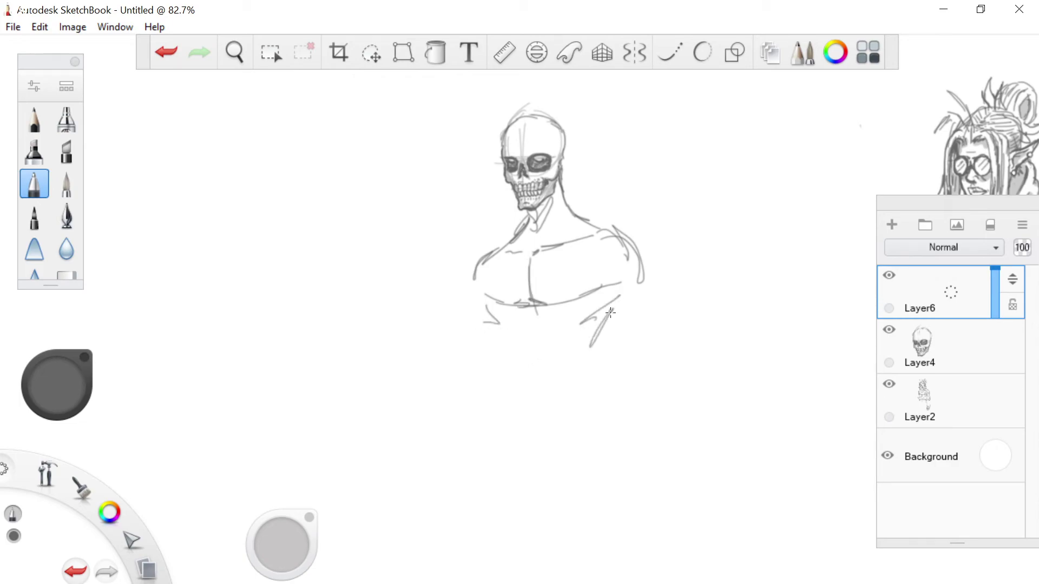
{"action": "left_click_drag", "start_coordinate": [499, 315], "coordinate": [493, 365]}
{"action": "mouse_move", "coordinate": [643, 282]}
{"action": "left_mouse_down"}
{"action": "mouse_move", "coordinate": [629, 240]}
{"action": "mouse_move", "coordinate": [622, 292]}
{"action": "left_mouse_up"}
{"action": "mouse_move", "coordinate": [484, 255]}
{"action": "left_mouse_down"}
{"action": "mouse_move", "coordinate": [470, 280]}
{"action": "mouse_move", "coordinate": [478, 300]}
{"action": "left_mouse_up"}
{"action": "left_click_drag", "start_coordinate": [477, 282], "coordinate": [494, 255]}
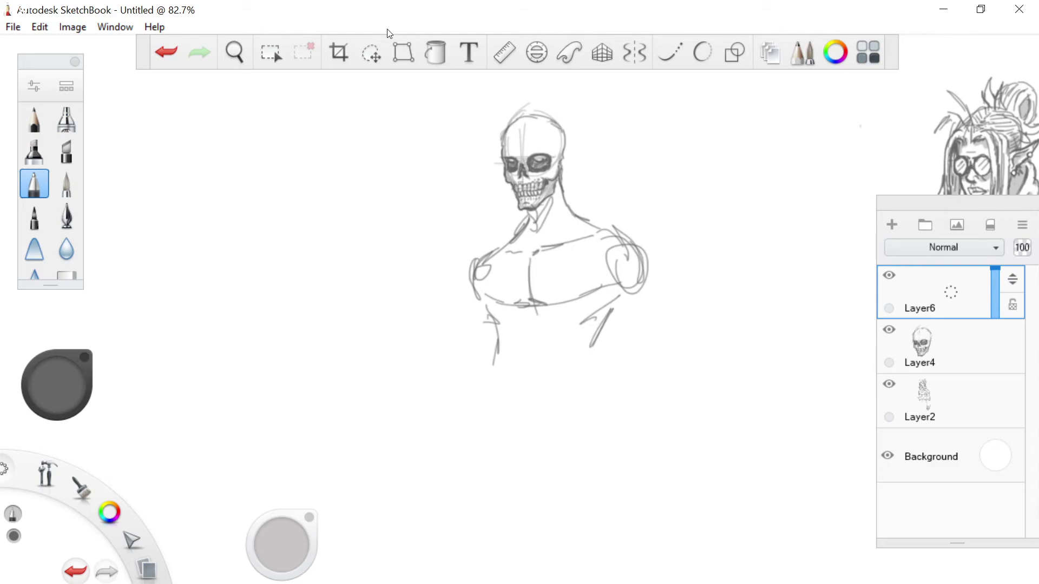
Select the torso sketch with a rectangular selection, scale it down slightly beneath the skull and deselect it.
{"action": "left_click", "coordinate": [369, 54]}
{"action": "left_click_drag", "start_coordinate": [680, 212], "coordinate": [434, 369]}
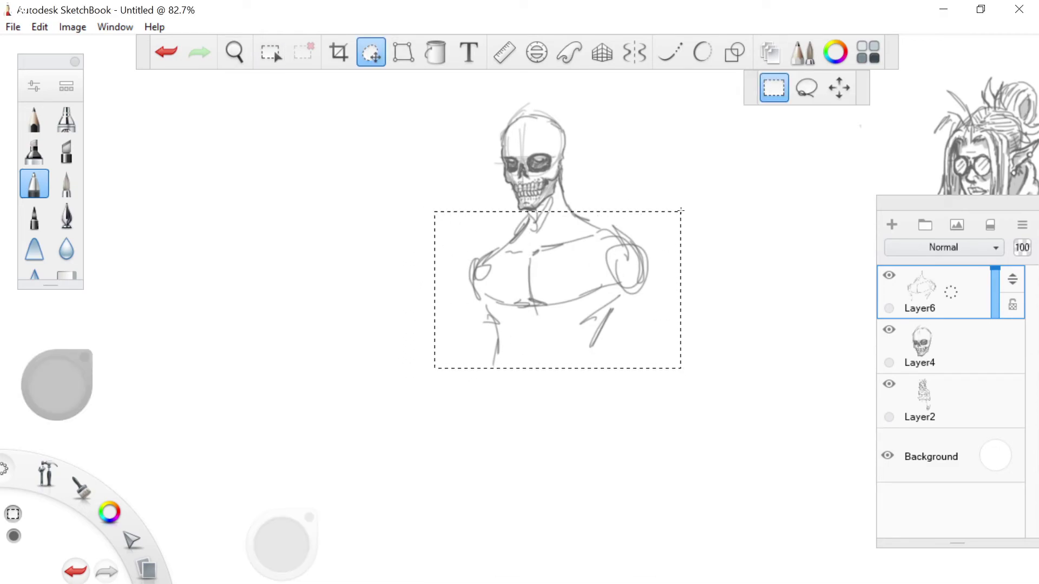
{"action": "left_click_drag", "start_coordinate": [439, 403], "coordinate": [413, 368]}
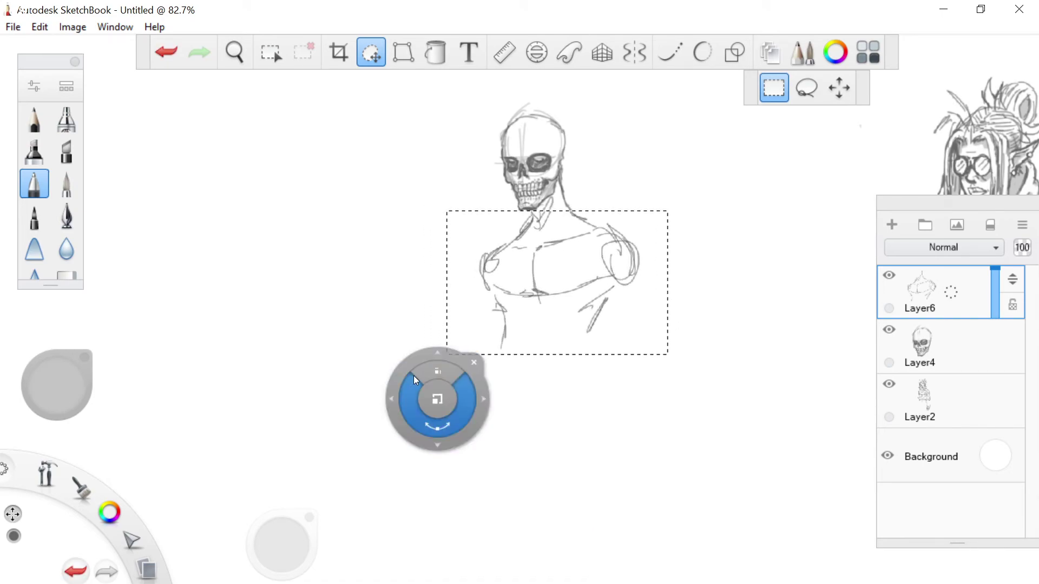
{"action": "key", "text": "ctrl+d"}
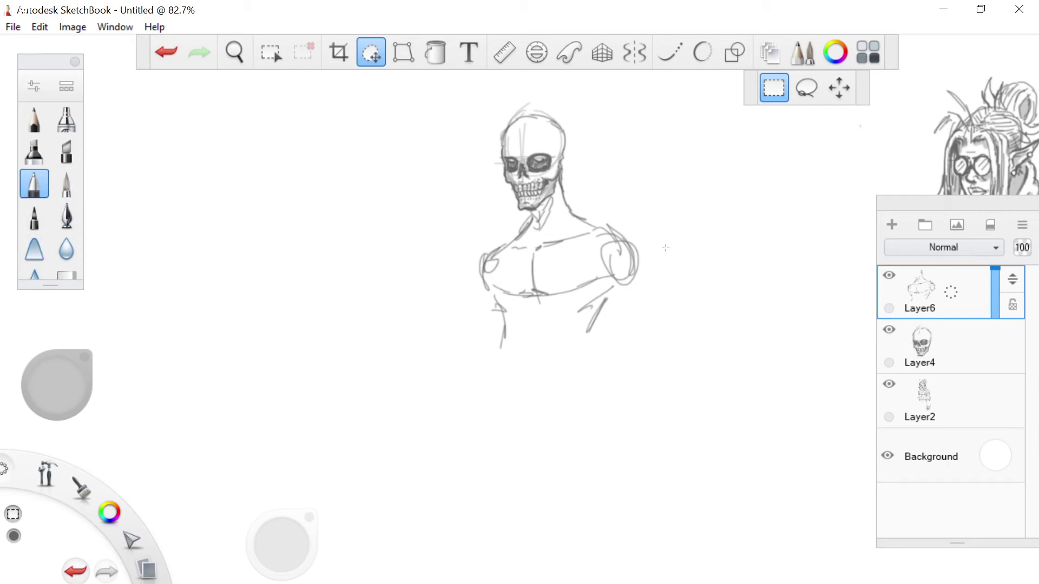
Draw a V-shaped collar with the dark brush, running from the base of the throat up past both sides of the neck.
{"action": "scroll", "coordinate": [542, 206], "scroll_direction": "up", "scroll_amount": 3}
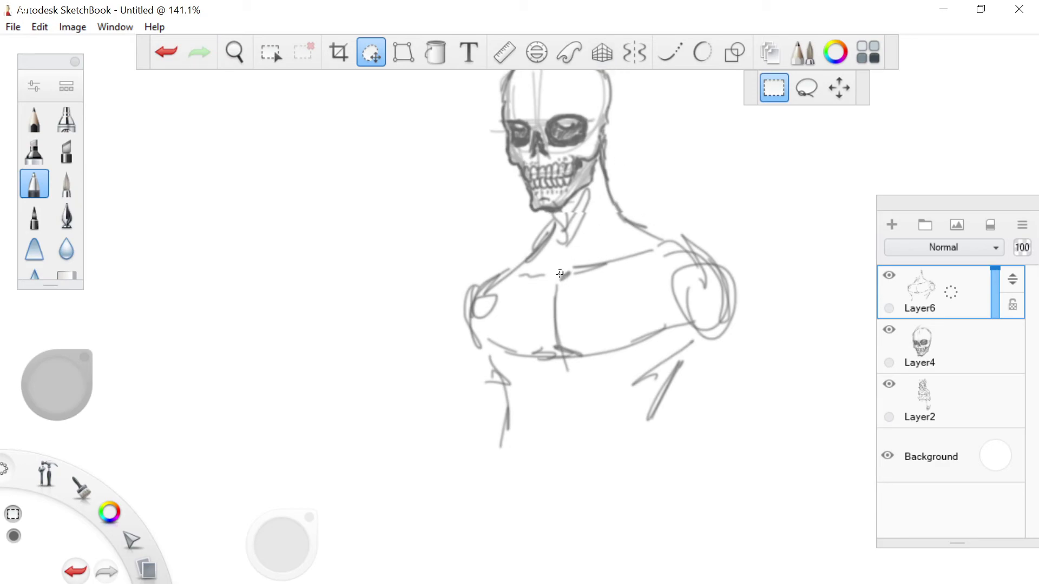
{"action": "left_click_drag", "start_coordinate": [559, 275], "coordinate": [597, 237]}
{"action": "left_click", "coordinate": [604, 209]}
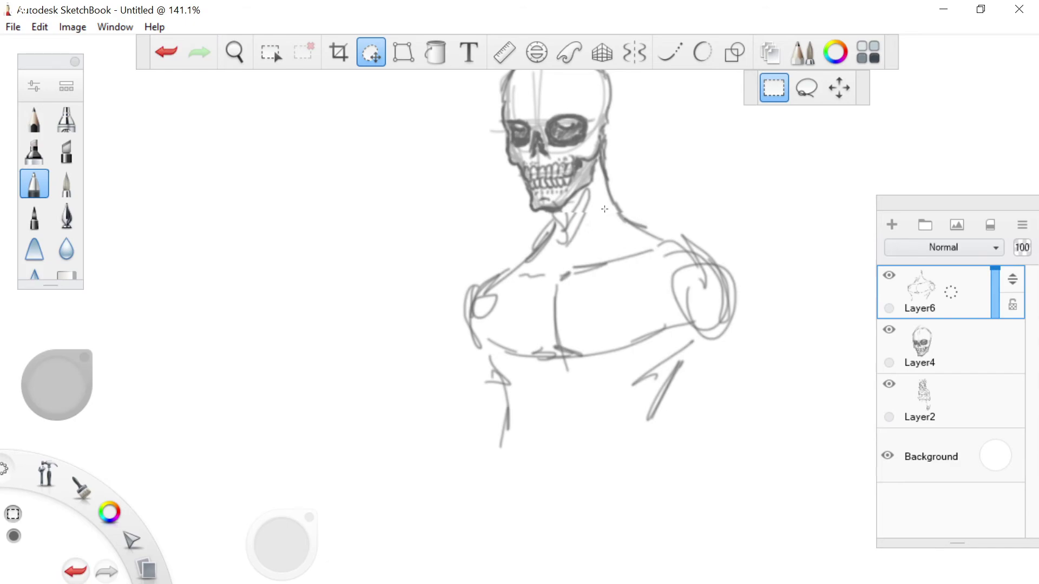
{"action": "left_click", "coordinate": [34, 186]}
{"action": "left_click_drag", "start_coordinate": [560, 275], "coordinate": [635, 197]}
{"action": "left_click_drag", "start_coordinate": [549, 273], "coordinate": [525, 238]}
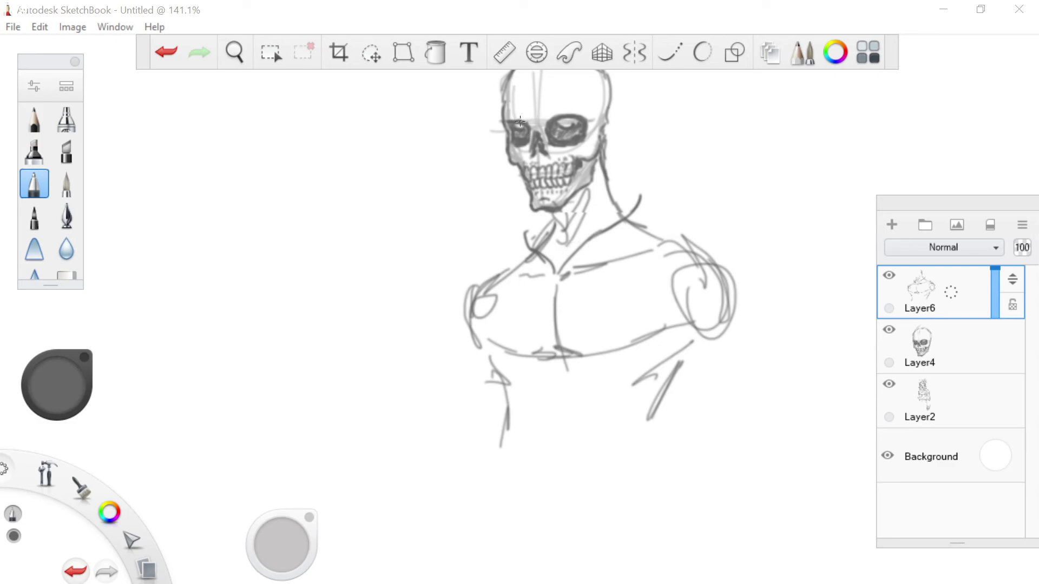
Erase part of the larger socket's upper rim on Layer4 and clear a bright highlight inside each eye socket.
{"action": "scroll", "coordinate": [519, 111], "scroll_direction": "up", "scroll_amount": 3}
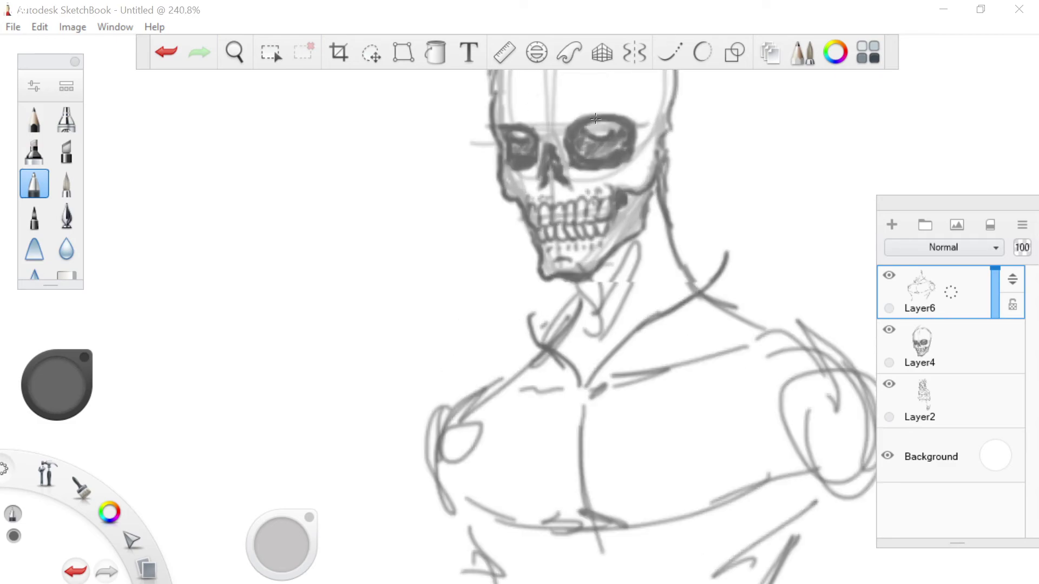
{"action": "left_click", "coordinate": [57, 272]}
{"action": "left_click", "coordinate": [939, 345]}
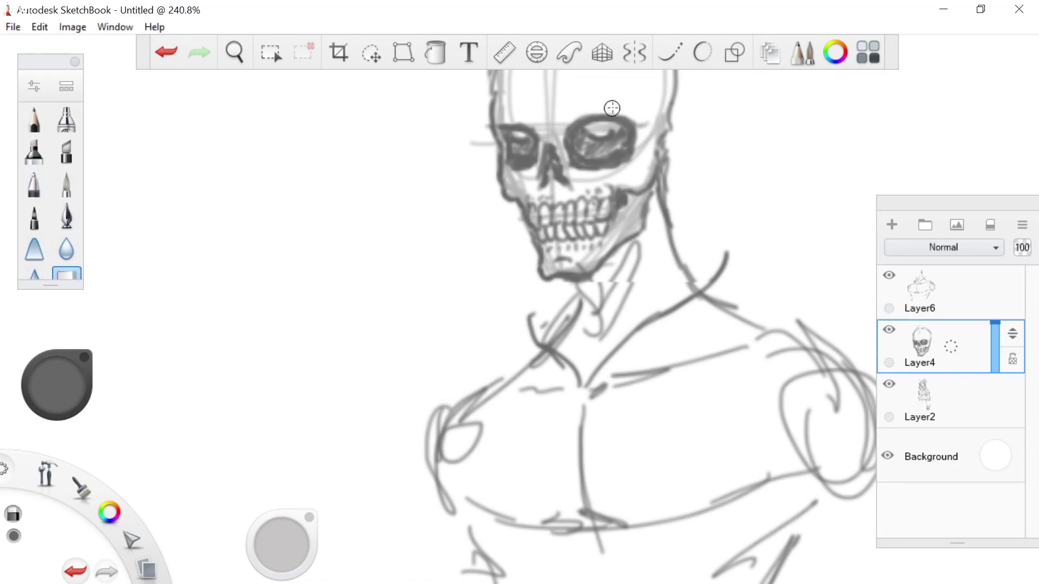
{"action": "mouse_move", "coordinate": [592, 116]}
{"action": "left_mouse_down"}
{"action": "mouse_move", "coordinate": [564, 124]}
{"action": "mouse_move", "coordinate": [610, 116]}
{"action": "left_mouse_up"}
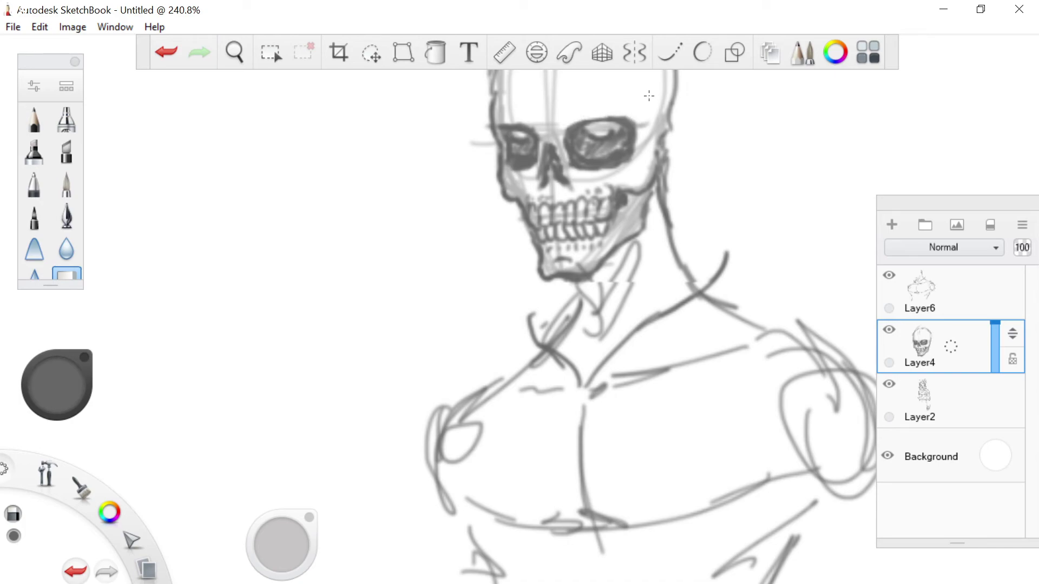
{"action": "mouse_move", "coordinate": [601, 125]}
{"action": "left_mouse_down"}
{"action": "mouse_move", "coordinate": [591, 131]}
{"action": "mouse_move", "coordinate": [604, 126]}
{"action": "left_mouse_up"}
{"action": "left_click_drag", "start_coordinate": [521, 134], "coordinate": [521, 134]}
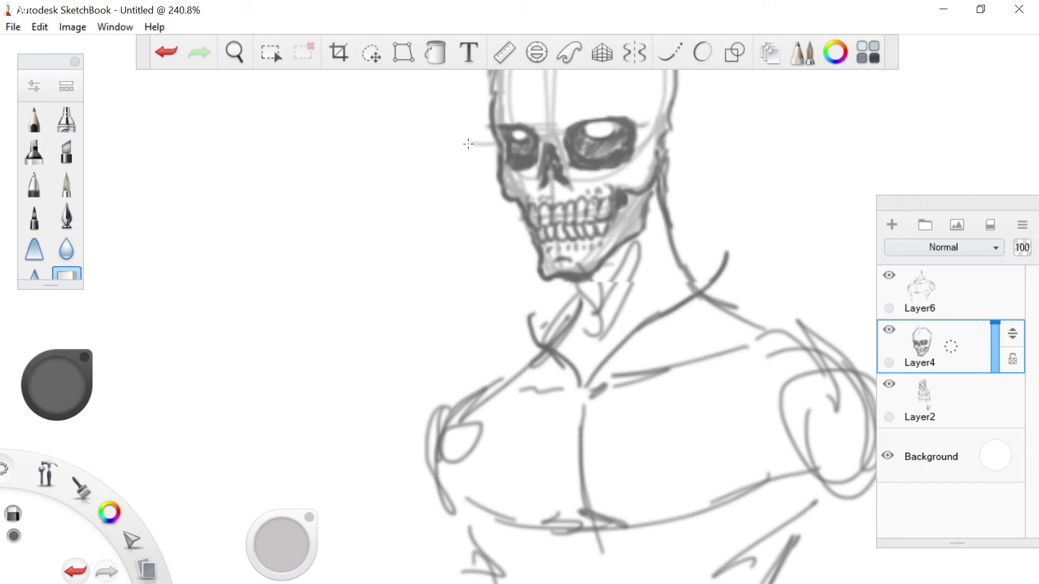
{"action": "left_click", "coordinate": [56, 253]}
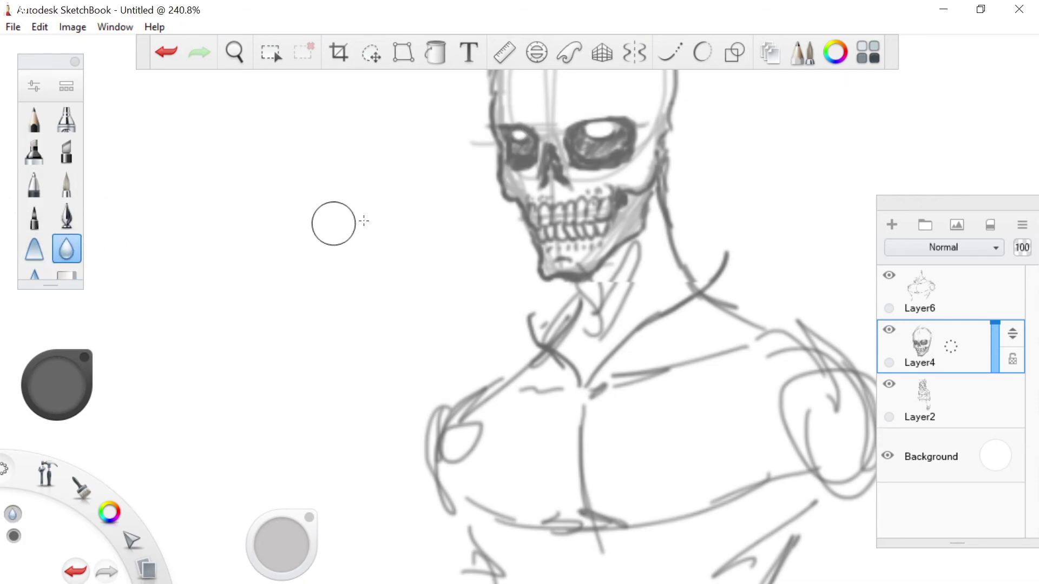
{"action": "mouse_move", "coordinate": [278, 541]}
{"action": "left_mouse_down"}
{"action": "mouse_move", "coordinate": [287, 546]}
{"action": "mouse_move", "coordinate": [278, 540]}
{"action": "left_mouse_up"}
{"action": "left_click_drag", "start_coordinate": [613, 154], "coordinate": [617, 148]}
{"action": "mouse_move", "coordinate": [617, 148]}
{"action": "left_mouse_down"}
{"action": "mouse_move", "coordinate": [582, 160]}
{"action": "mouse_move", "coordinate": [609, 161]}
{"action": "mouse_move", "coordinate": [615, 138]}
{"action": "left_mouse_up"}
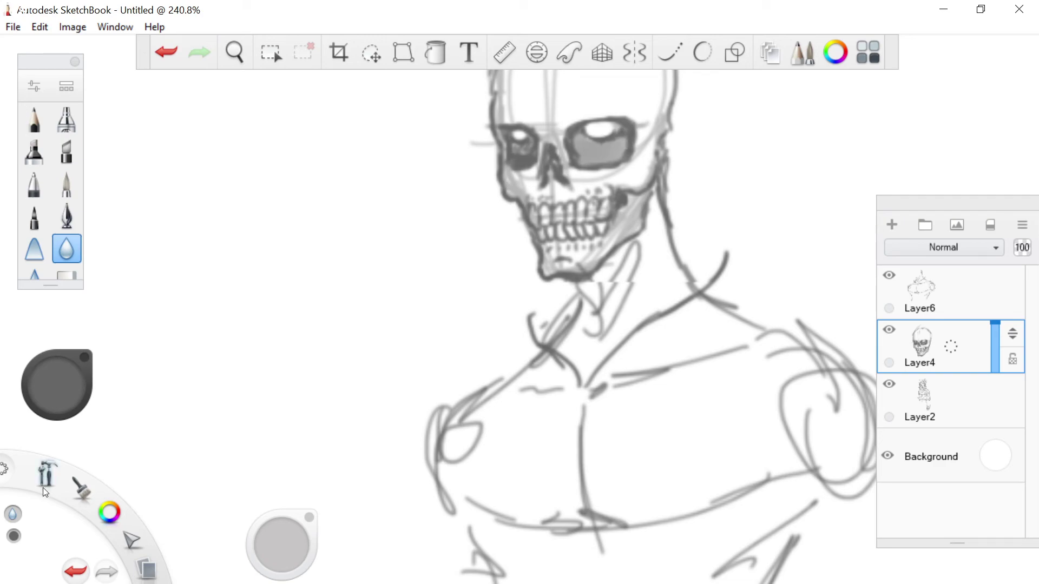
{"action": "left_click", "coordinate": [168, 52]}
{"action": "left_click", "coordinate": [168, 52]}
{"action": "left_click", "coordinate": [168, 52]}
{"action": "left_click", "coordinate": [168, 52]}
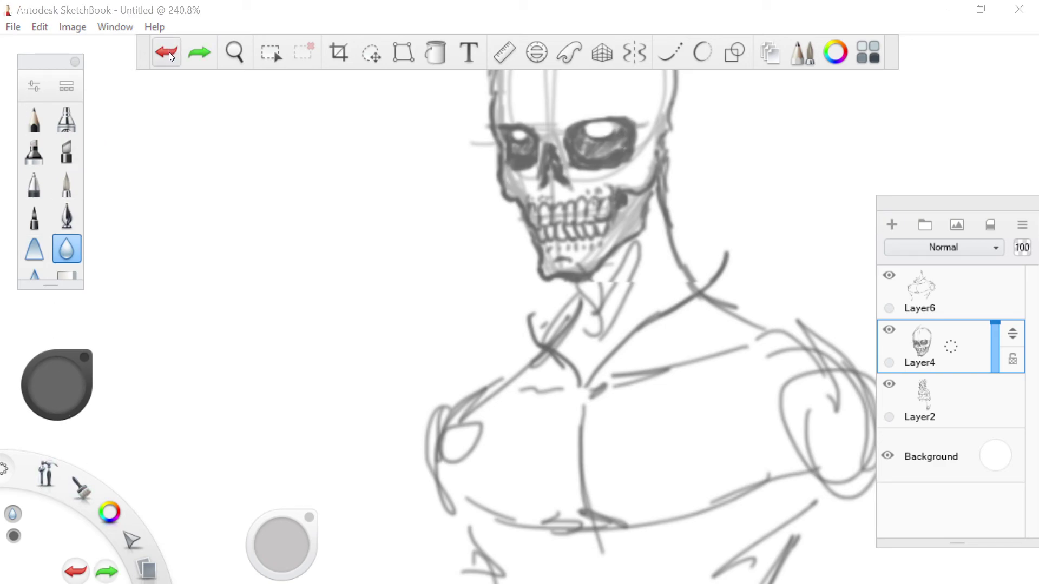
Smudge the dark shading inside both eye sockets of the skull on Layer4 around the highlights.
{"action": "left_click", "coordinate": [32, 254]}
{"action": "mouse_move", "coordinate": [262, 552]}
{"action": "left_mouse_down"}
{"action": "mouse_move", "coordinate": [37, 560]}
{"action": "mouse_move", "coordinate": [162, 542]}
{"action": "mouse_move", "coordinate": [125, 543]}
{"action": "left_mouse_up"}
{"action": "mouse_move", "coordinate": [586, 162]}
{"action": "left_mouse_down"}
{"action": "mouse_move", "coordinate": [594, 148]}
{"action": "mouse_move", "coordinate": [619, 147]}
{"action": "mouse_move", "coordinate": [578, 142]}
{"action": "mouse_move", "coordinate": [574, 151]}
{"action": "mouse_move", "coordinate": [576, 134]}
{"action": "mouse_move", "coordinate": [627, 139]}
{"action": "mouse_move", "coordinate": [627, 125]}
{"action": "mouse_move", "coordinate": [621, 144]}
{"action": "mouse_move", "coordinate": [599, 142]}
{"action": "mouse_move", "coordinate": [602, 130]}
{"action": "left_mouse_up"}
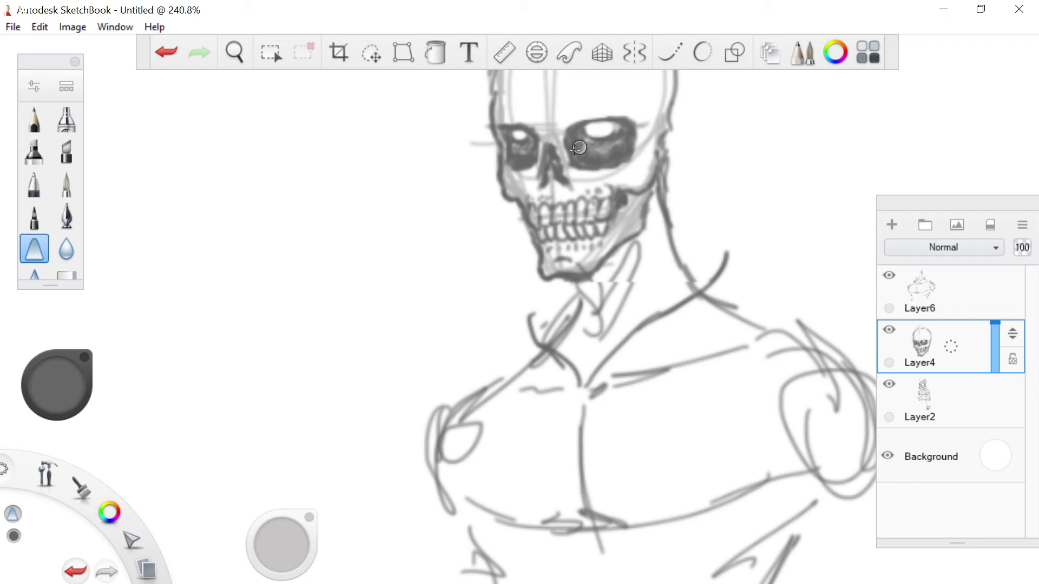
{"action": "mouse_move", "coordinate": [513, 144]}
{"action": "left_mouse_down"}
{"action": "mouse_move", "coordinate": [520, 158]}
{"action": "mouse_move", "coordinate": [508, 143]}
{"action": "left_mouse_up"}
Erase the V-shaped collar lines on both sides of the neck on Layer6.
{"action": "left_click", "coordinate": [33, 193]}
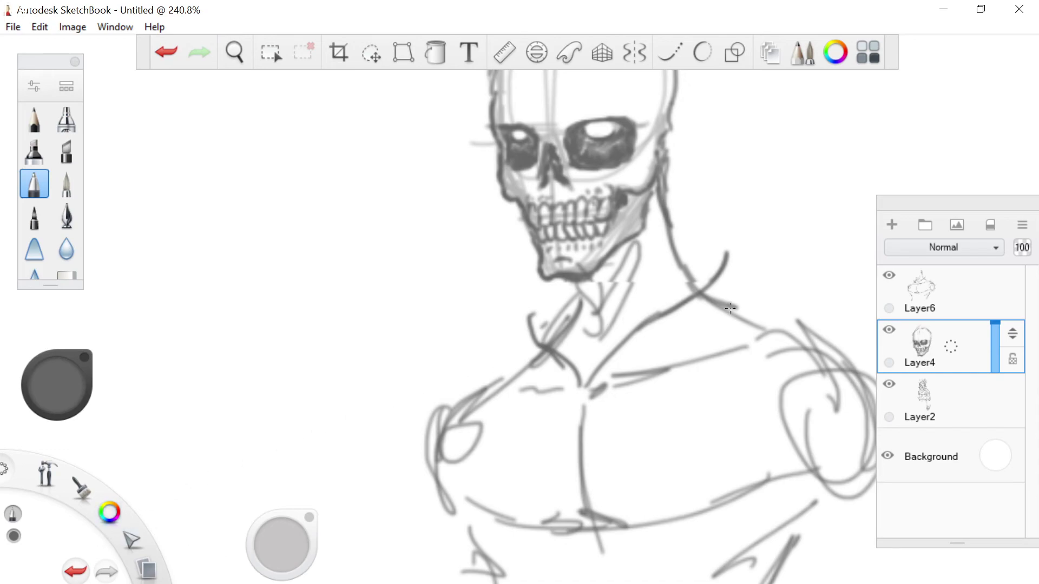
{"action": "left_click_drag", "start_coordinate": [726, 257], "coordinate": [730, 250]}
{"action": "scroll", "coordinate": [871, 281], "scroll_direction": "down", "scroll_amount": 6}
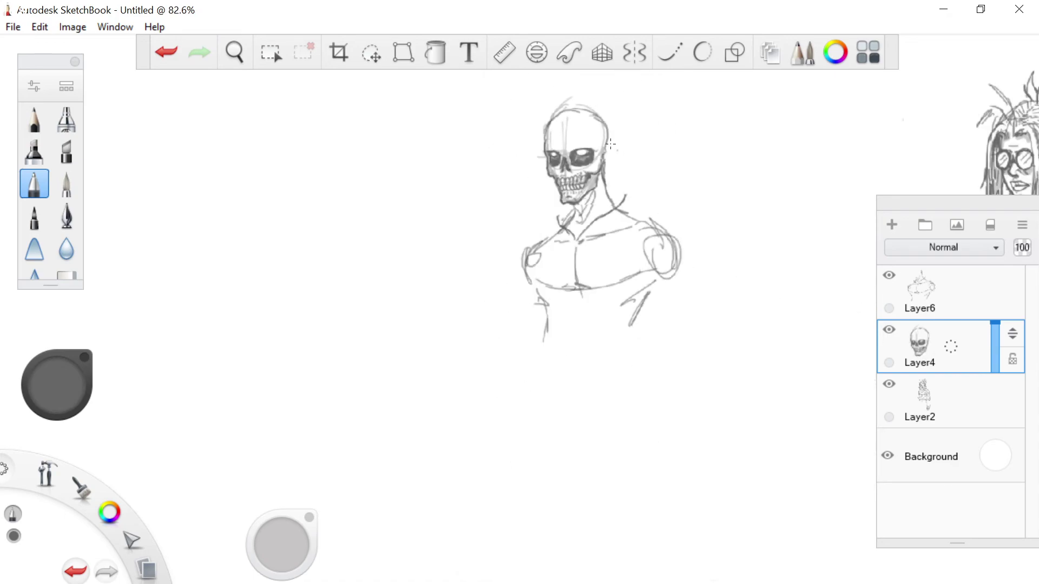
{"action": "scroll", "coordinate": [649, 152], "scroll_direction": "up", "scroll_amount": 4}
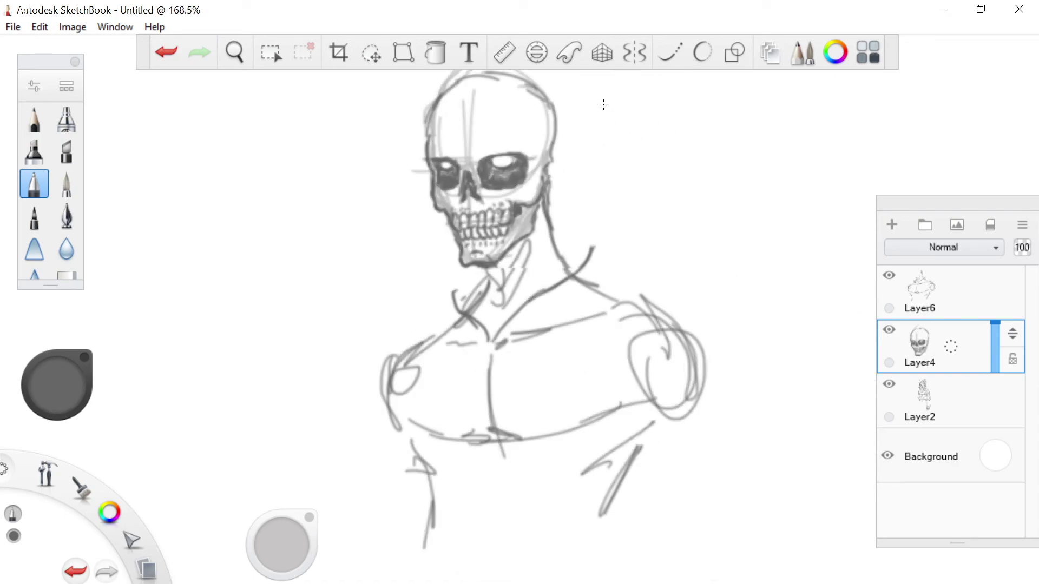
{"action": "left_click", "coordinate": [65, 275]}
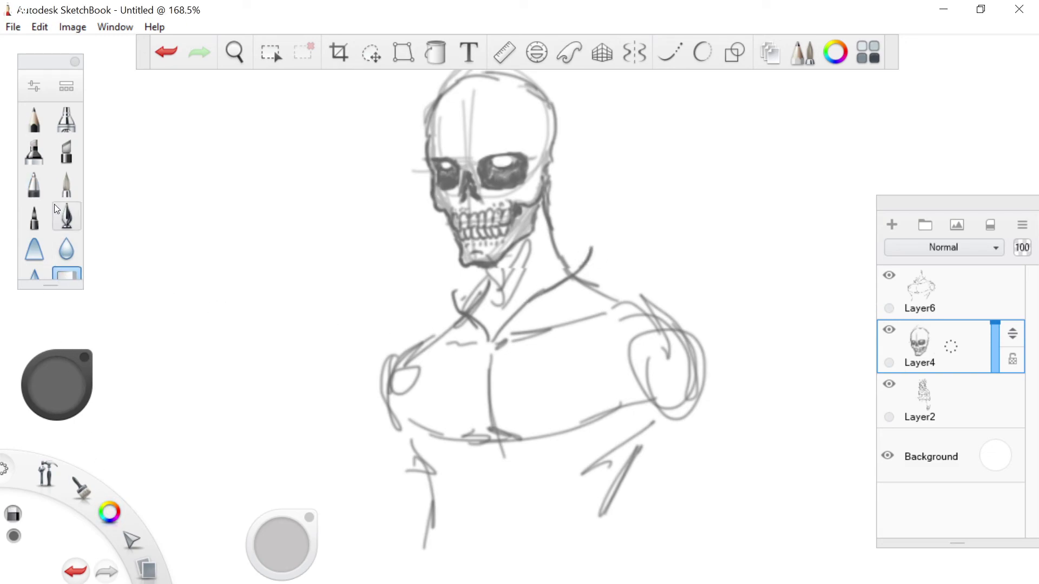
{"action": "left_click", "coordinate": [944, 283]}
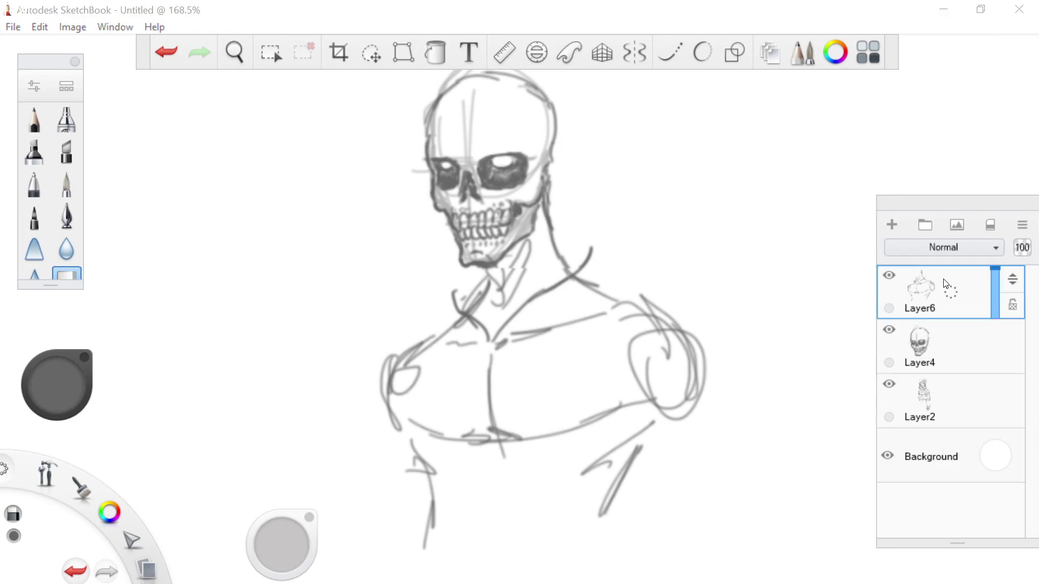
{"action": "mouse_move", "coordinate": [550, 292]}
{"action": "left_mouse_down"}
{"action": "mouse_move", "coordinate": [494, 338]}
{"action": "mouse_move", "coordinate": [581, 262]}
{"action": "left_mouse_up"}
{"action": "left_click_drag", "start_coordinate": [482, 323], "coordinate": [455, 300]}
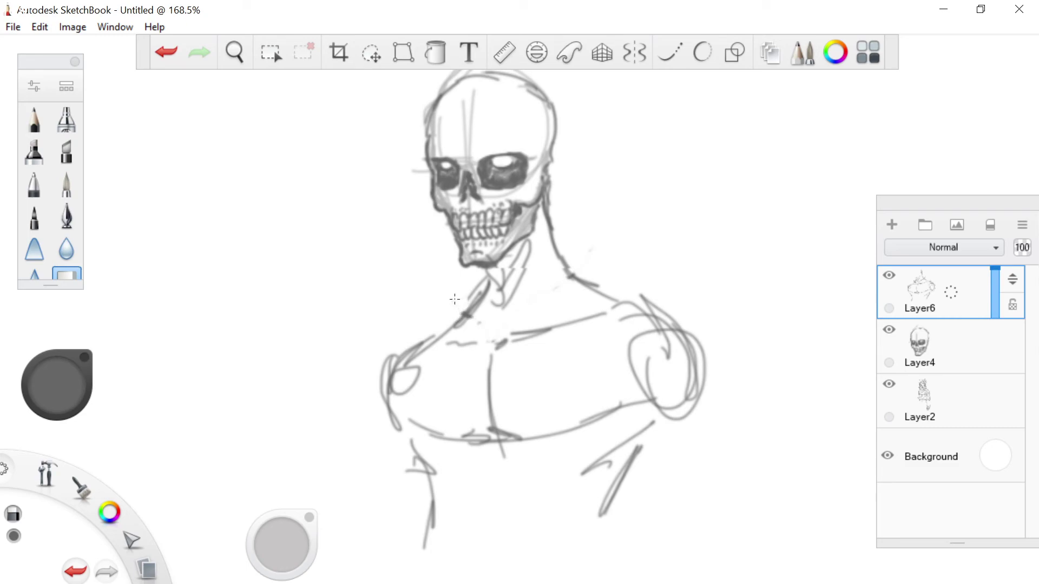
Sketch the two rounded front panels of an open vest, hanging from the neck and shoulders down past the chest.
{"action": "left_click", "coordinate": [36, 184]}
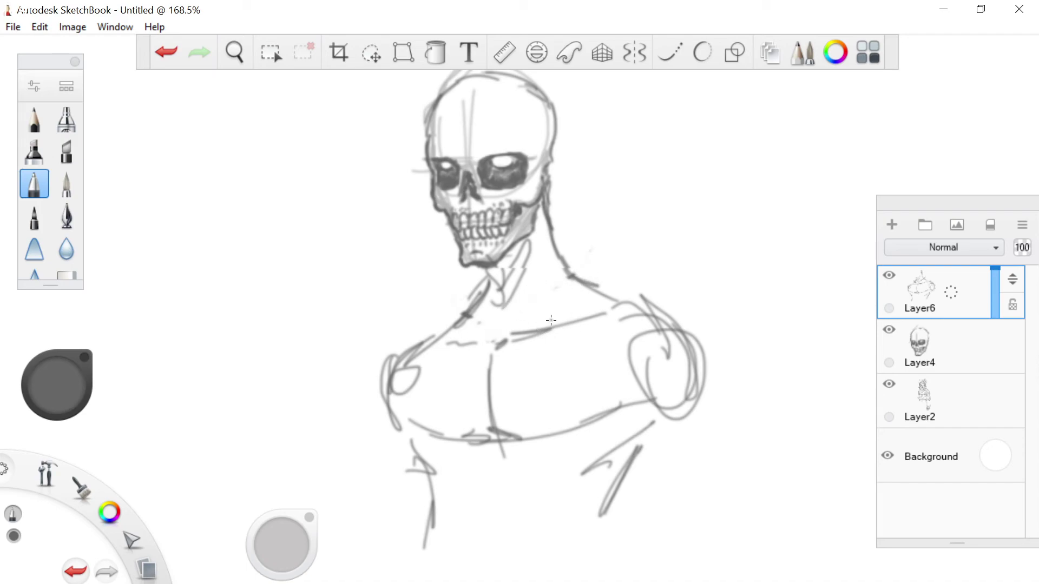
{"action": "mouse_move", "coordinate": [563, 268]}
{"action": "left_mouse_down"}
{"action": "mouse_move", "coordinate": [528, 378]}
{"action": "mouse_move", "coordinate": [550, 524]}
{"action": "mouse_move", "coordinate": [641, 533]}
{"action": "mouse_move", "coordinate": [649, 445]}
{"action": "mouse_move", "coordinate": [639, 382]}
{"action": "mouse_move", "coordinate": [655, 321]}
{"action": "left_mouse_up"}
{"action": "mouse_move", "coordinate": [461, 318]}
{"action": "left_mouse_down"}
{"action": "mouse_move", "coordinate": [435, 462]}
{"action": "mouse_move", "coordinate": [441, 528]}
{"action": "mouse_move", "coordinate": [399, 553]}
{"action": "mouse_move", "coordinate": [399, 448]}
{"action": "left_mouse_up"}
{"action": "left_click_drag", "start_coordinate": [389, 536], "coordinate": [407, 342]}
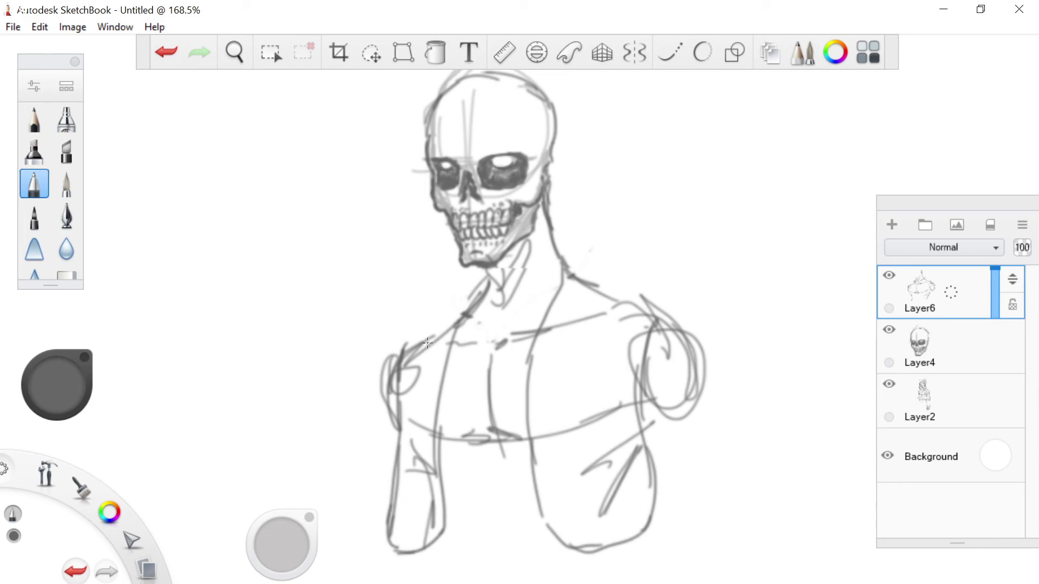
Sketch the vest's raised shoulder contours from the neck out over both shoulders.
{"action": "mouse_move", "coordinate": [405, 353]}
{"action": "left_mouse_down"}
{"action": "mouse_move", "coordinate": [417, 331]}
{"action": "mouse_move", "coordinate": [463, 294]}
{"action": "left_mouse_up"}
{"action": "mouse_move", "coordinate": [419, 328]}
{"action": "left_mouse_down"}
{"action": "mouse_move", "coordinate": [485, 277]}
{"action": "mouse_move", "coordinate": [469, 290]}
{"action": "left_mouse_up"}
{"action": "mouse_move", "coordinate": [559, 252]}
{"action": "left_mouse_down"}
{"action": "mouse_move", "coordinate": [682, 319]}
{"action": "mouse_move", "coordinate": [563, 248]}
{"action": "left_mouse_up"}
{"action": "left_click_drag", "start_coordinate": [484, 276], "coordinate": [442, 306]}
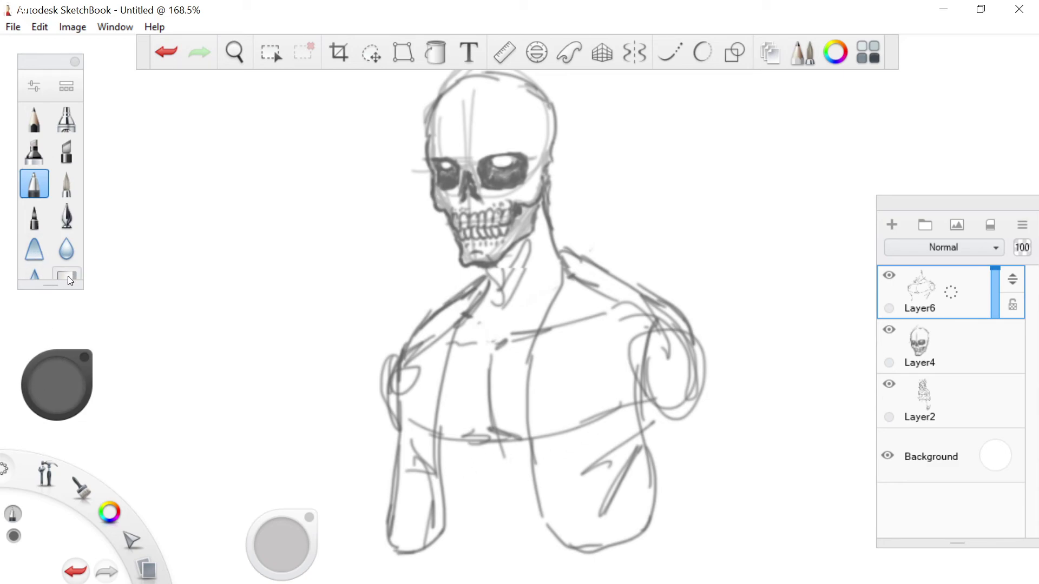
Lower the opacity of Layer6 to 41 and add a new layer above it.
{"action": "scroll", "coordinate": [481, 456], "scroll_direction": "down", "scroll_amount": 4}
{"action": "scroll", "coordinate": [450, 528], "scroll_direction": "up", "scroll_amount": 3}
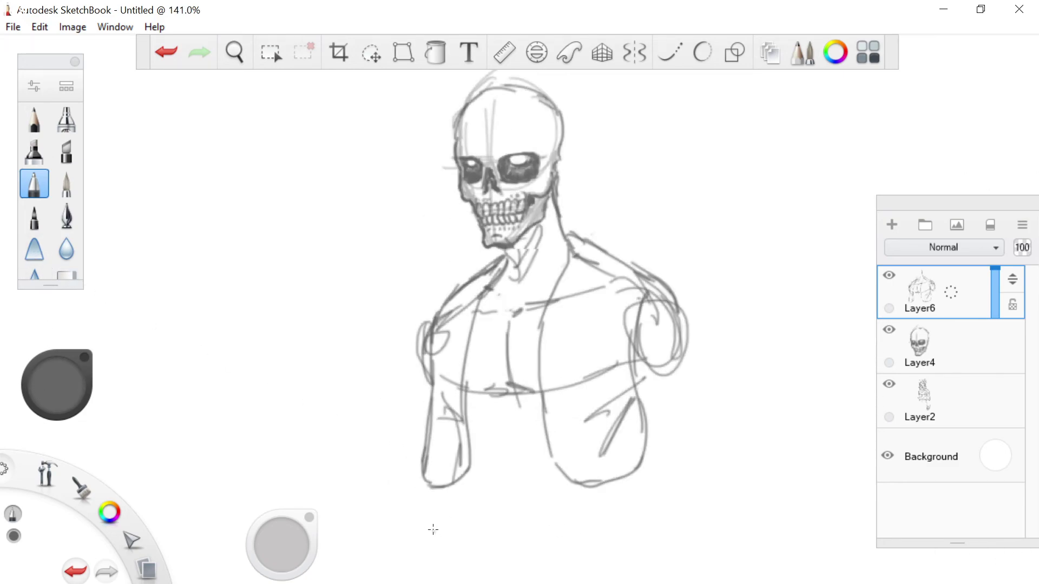
{"action": "scroll", "coordinate": [444, 471], "scroll_direction": "up", "scroll_amount": 2}
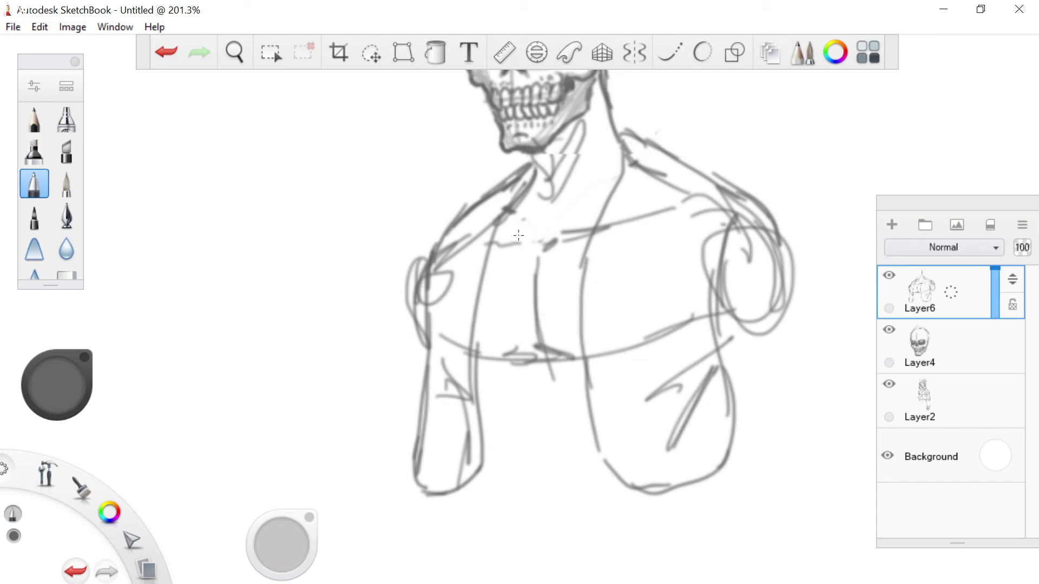
{"action": "left_click_drag", "start_coordinate": [1002, 302], "coordinate": [987, 301]}
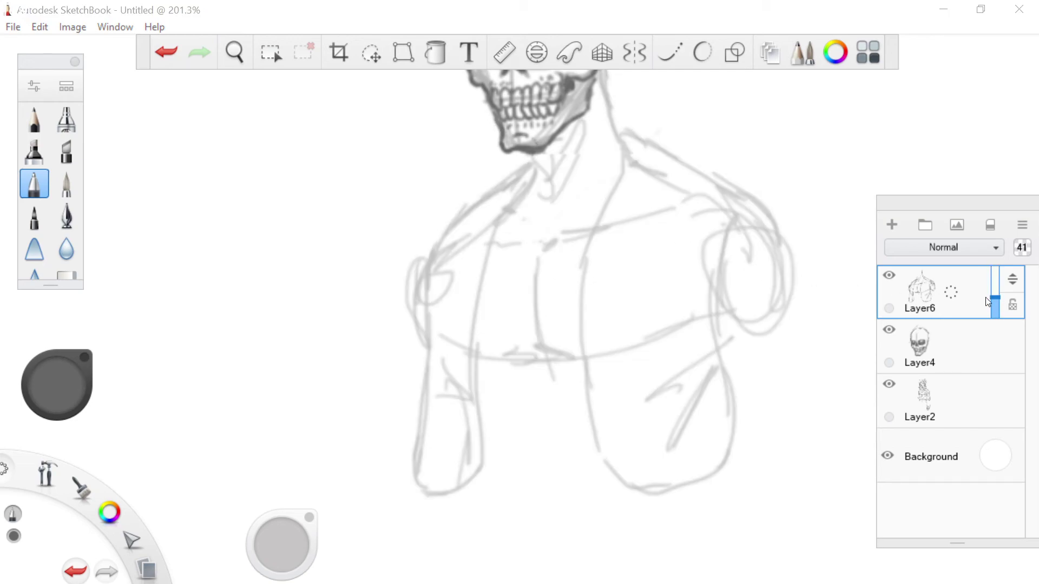
{"action": "left_click", "coordinate": [891, 223]}
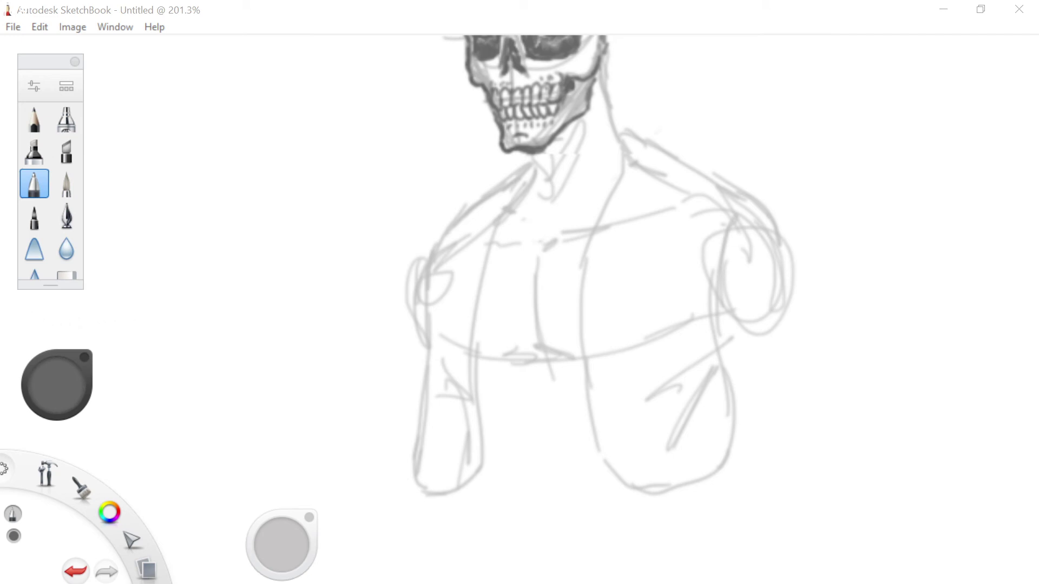
{"action": "key", "text": "Tab"}
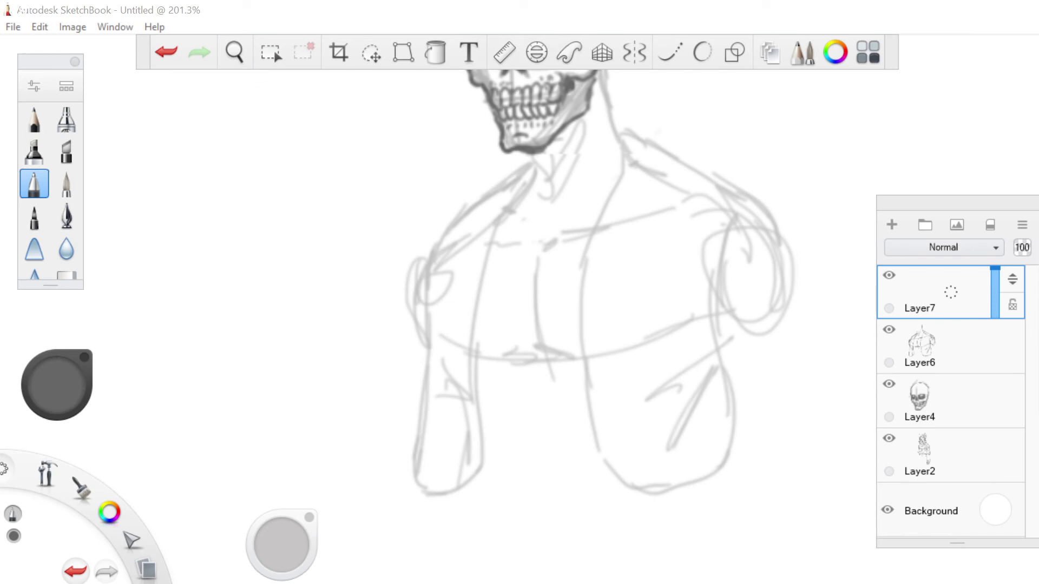
{"action": "key", "text": "Tab"}
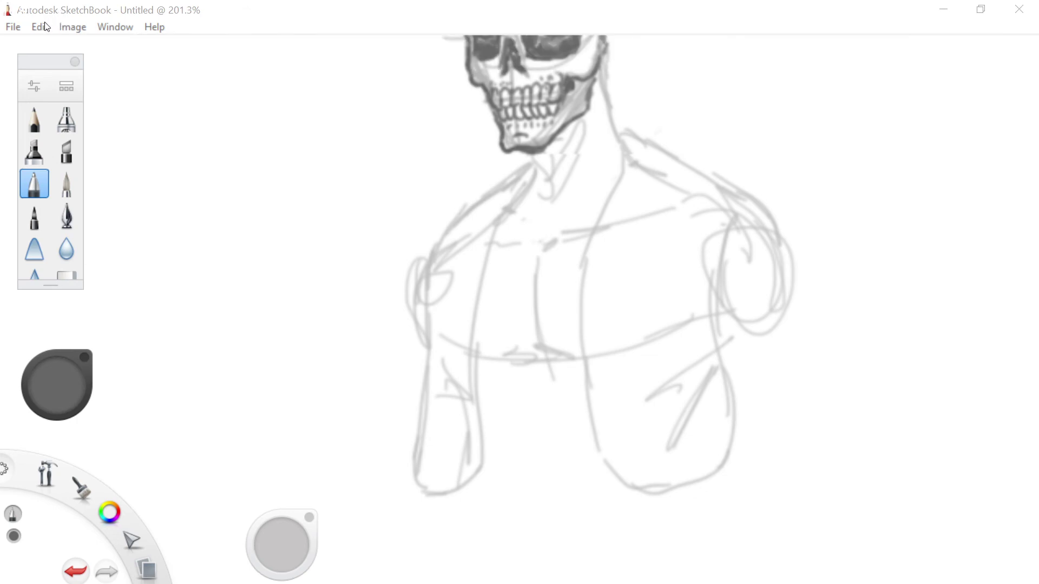
{"action": "key", "text": "Tab"}
{"action": "left_click", "coordinate": [71, 27]}
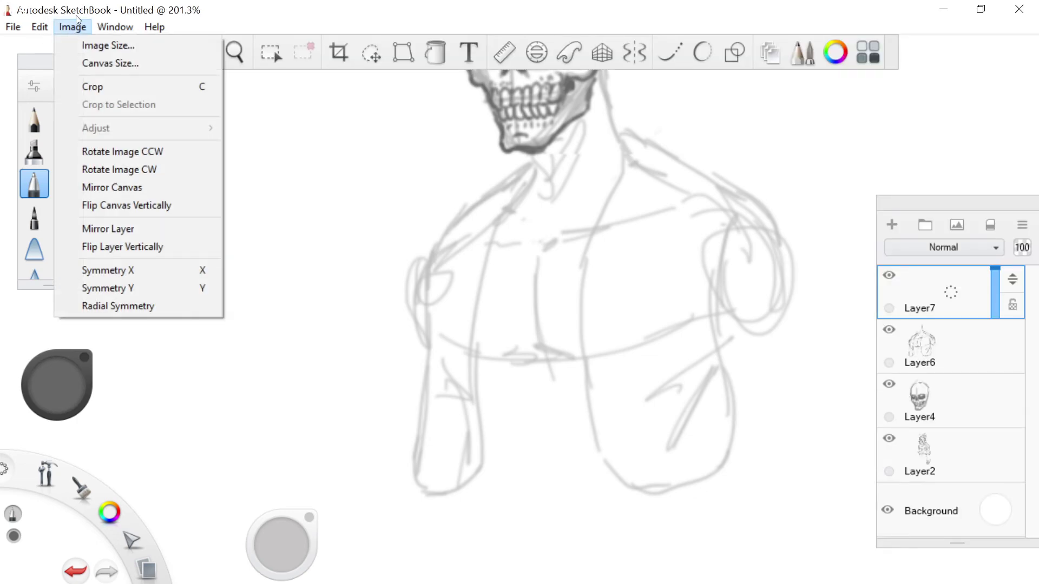
{"action": "left_click", "coordinate": [358, 14]}
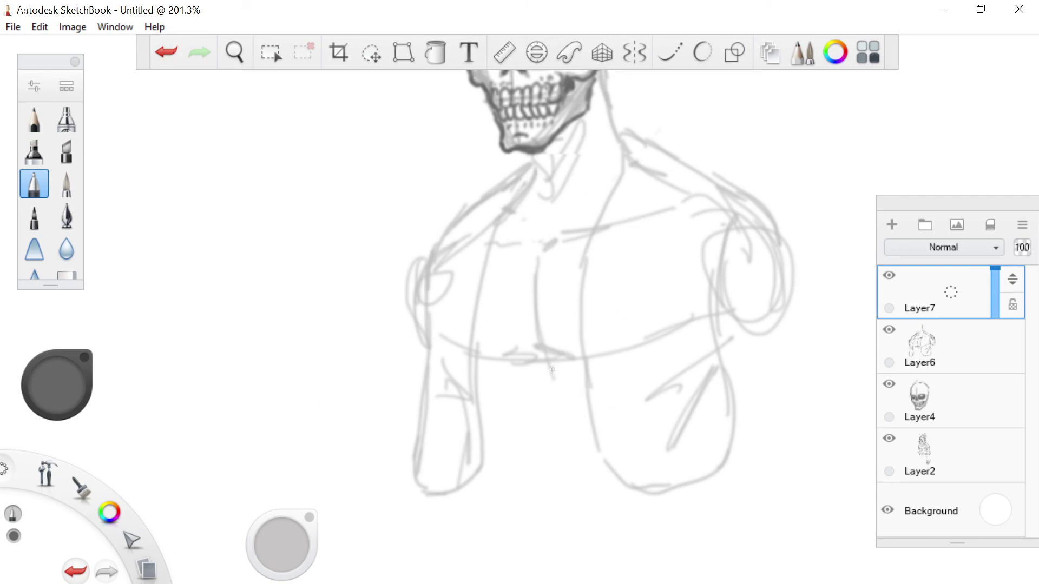
Draw the notched collarbone line, a short column of rib marks beside the sternum and the arch below it on Layer7.
{"action": "mouse_move", "coordinate": [583, 372]}
{"action": "left_mouse_down"}
{"action": "mouse_move", "coordinate": [521, 366]}
{"action": "mouse_move", "coordinate": [563, 350]}
{"action": "mouse_move", "coordinate": [556, 330]}
{"action": "mouse_move", "coordinate": [567, 324]}
{"action": "mouse_move", "coordinate": [557, 322]}
{"action": "mouse_move", "coordinate": [554, 282]}
{"action": "left_mouse_up"}
{"action": "mouse_move", "coordinate": [596, 223]}
{"action": "left_mouse_down"}
{"action": "mouse_move", "coordinate": [547, 240]}
{"action": "mouse_move", "coordinate": [551, 231]}
{"action": "left_mouse_up"}
{"action": "left_click_drag", "start_coordinate": [534, 240], "coordinate": [493, 232]}
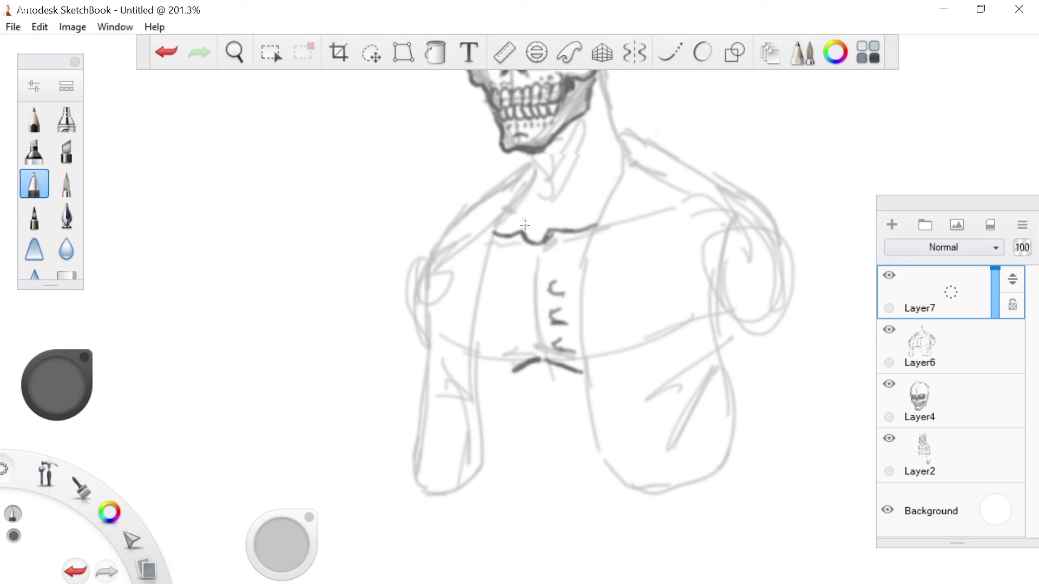
Draw the neck's outer contour and tendons running down to the collarbones, and add short hatch lines across the throat.
{"action": "mouse_move", "coordinate": [586, 118]}
{"action": "left_mouse_down"}
{"action": "mouse_move", "coordinate": [572, 180]}
{"action": "mouse_move", "coordinate": [544, 222]}
{"action": "left_mouse_up"}
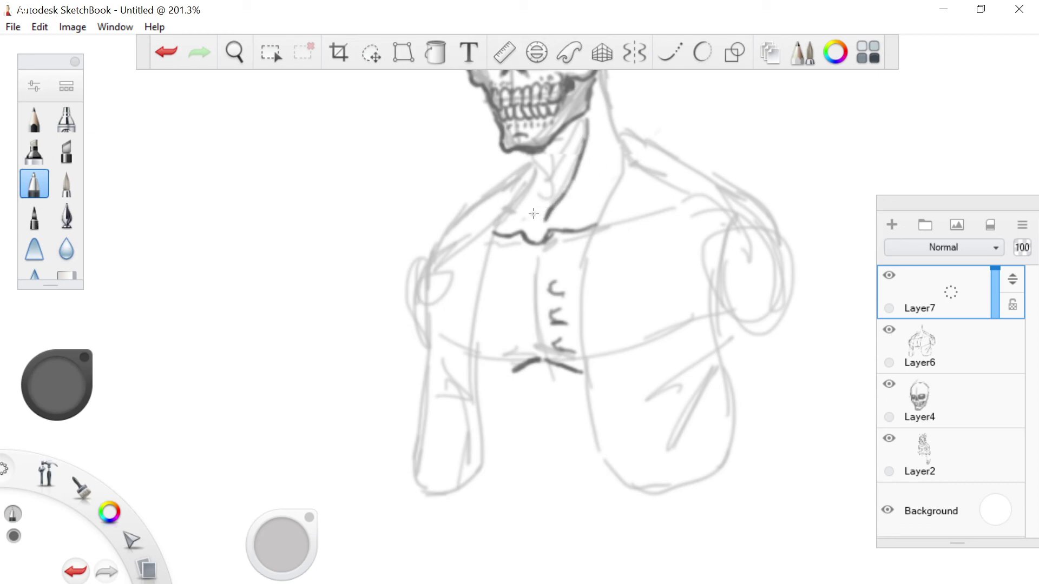
{"action": "mouse_move", "coordinate": [525, 152]}
{"action": "left_mouse_down"}
{"action": "mouse_move", "coordinate": [537, 201]}
{"action": "mouse_move", "coordinate": [560, 172]}
{"action": "mouse_move", "coordinate": [530, 193]}
{"action": "mouse_move", "coordinate": [536, 218]}
{"action": "left_mouse_up"}
{"action": "left_click_drag", "start_coordinate": [620, 157], "coordinate": [609, 224]}
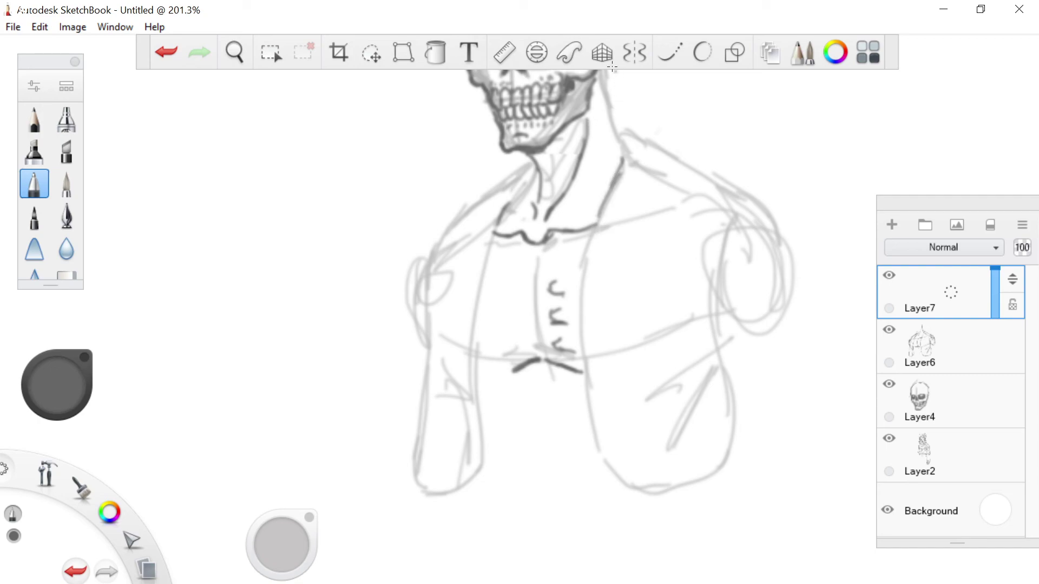
{"action": "left_click_drag", "start_coordinate": [621, 156], "coordinate": [602, 80]}
{"action": "left_click_drag", "start_coordinate": [609, 119], "coordinate": [603, 116]}
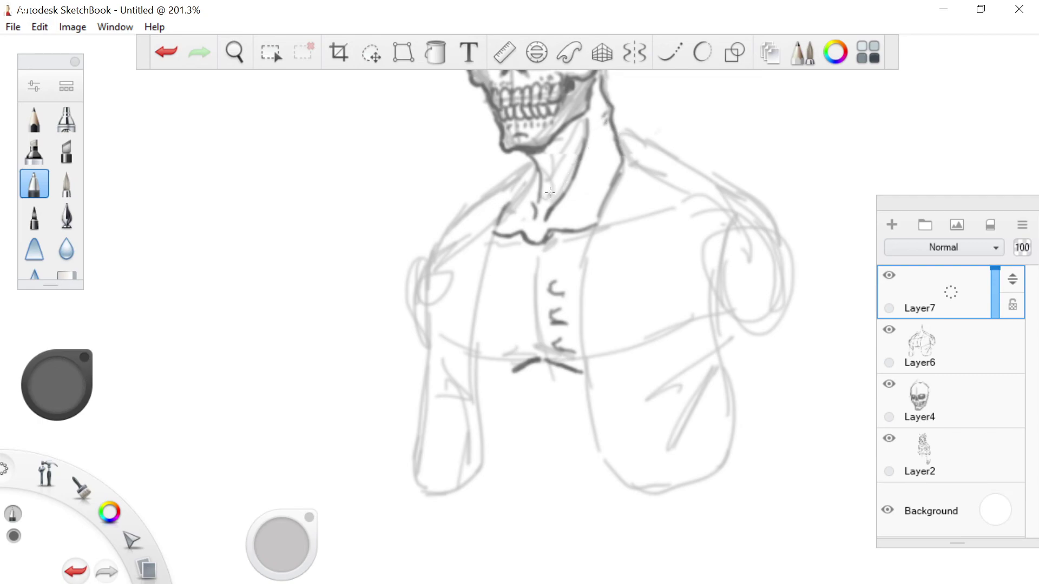
{"action": "mouse_move", "coordinate": [568, 172]}
{"action": "left_mouse_down"}
{"action": "mouse_move", "coordinate": [532, 180]}
{"action": "mouse_move", "coordinate": [527, 173]}
{"action": "mouse_move", "coordinate": [569, 146]}
{"action": "mouse_move", "coordinate": [543, 160]}
{"action": "left_mouse_up"}
Draw the sternum's centre line, complete the rib marks on both sides and add creases beneath the chest arch.
{"action": "mouse_move", "coordinate": [541, 348]}
{"action": "left_mouse_down"}
{"action": "mouse_move", "coordinate": [536, 300]}
{"action": "mouse_move", "coordinate": [534, 314]}
{"action": "mouse_move", "coordinate": [522, 283]}
{"action": "mouse_move", "coordinate": [534, 307]}
{"action": "mouse_move", "coordinate": [541, 239]}
{"action": "mouse_move", "coordinate": [557, 291]}
{"action": "left_mouse_up"}
{"action": "mouse_move", "coordinate": [575, 257]}
{"action": "left_mouse_down"}
{"action": "mouse_move", "coordinate": [503, 261]}
{"action": "mouse_move", "coordinate": [533, 317]}
{"action": "mouse_move", "coordinate": [518, 324]}
{"action": "mouse_move", "coordinate": [517, 311]}
{"action": "mouse_move", "coordinate": [508, 325]}
{"action": "mouse_move", "coordinate": [516, 288]}
{"action": "left_mouse_up"}
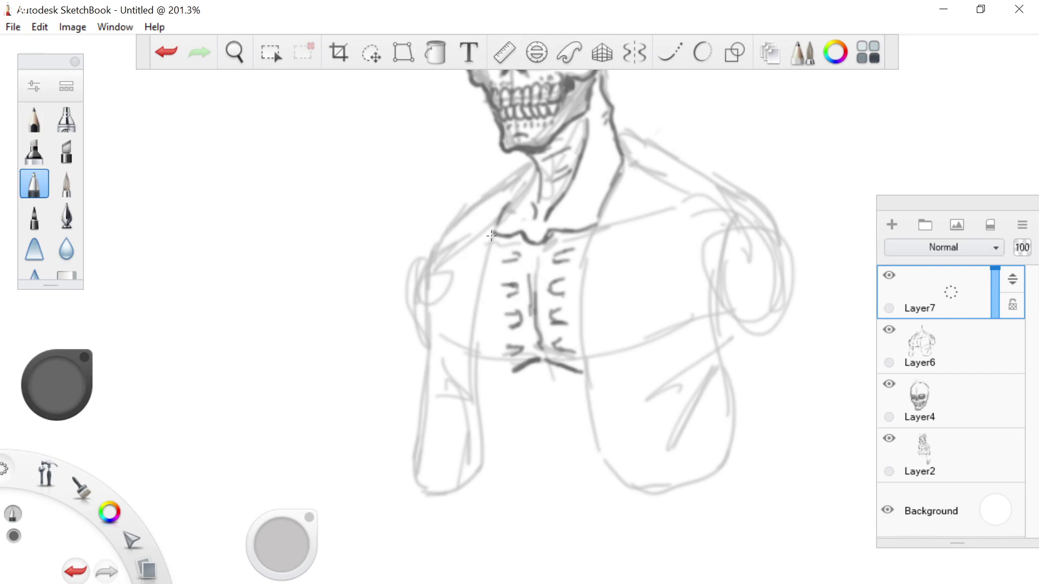
{"action": "mouse_move", "coordinate": [514, 371]}
{"action": "left_mouse_down"}
{"action": "mouse_move", "coordinate": [499, 372]}
{"action": "mouse_move", "coordinate": [579, 393]}
{"action": "mouse_move", "coordinate": [518, 394]}
{"action": "mouse_move", "coordinate": [575, 398]}
{"action": "left_mouse_up"}
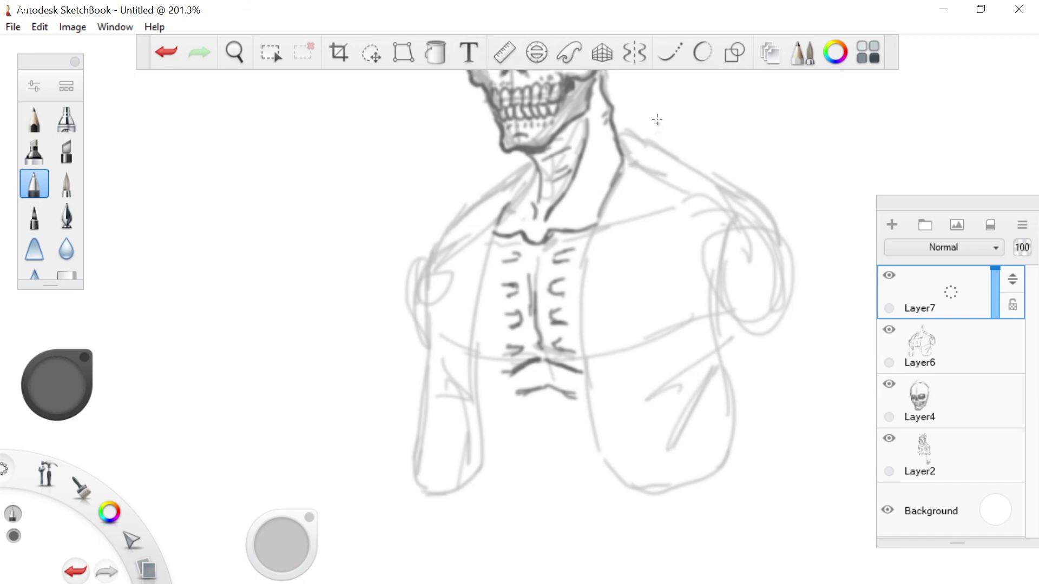
Outline the wider vest panel with jagged fur strokes over the shoulder, down both edges and along the pointed hem.
{"action": "mouse_move", "coordinate": [632, 131]}
{"action": "left_mouse_down"}
{"action": "mouse_move", "coordinate": [617, 129]}
{"action": "mouse_move", "coordinate": [786, 209]}
{"action": "mouse_move", "coordinate": [772, 212]}
{"action": "mouse_move", "coordinate": [795, 233]}
{"action": "left_mouse_up"}
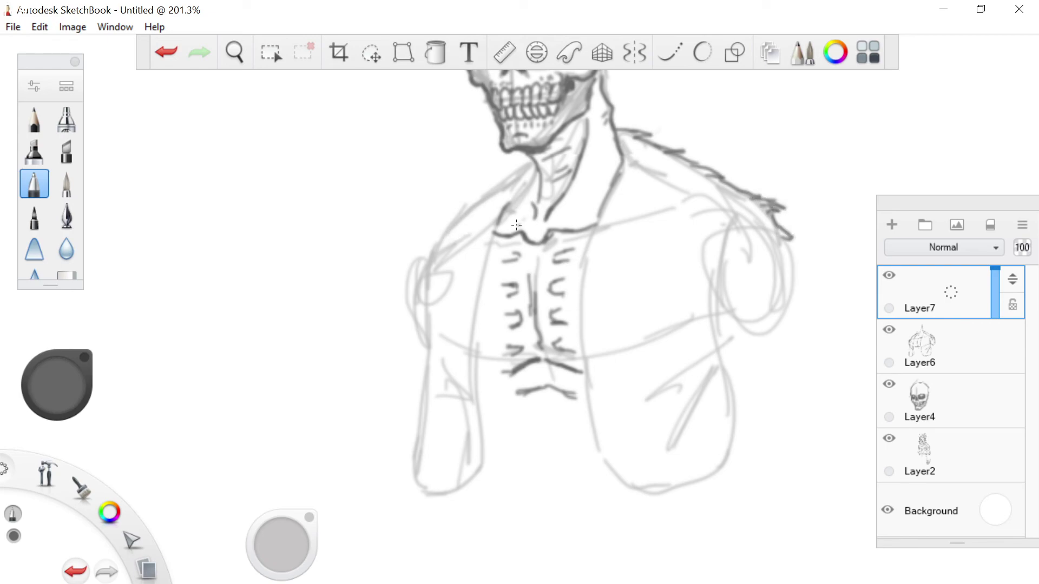
{"action": "mouse_move", "coordinate": [733, 217]}
{"action": "left_mouse_down"}
{"action": "mouse_move", "coordinate": [717, 333]}
{"action": "mouse_move", "coordinate": [732, 428]}
{"action": "mouse_move", "coordinate": [708, 504]}
{"action": "mouse_move", "coordinate": [696, 495]}
{"action": "mouse_move", "coordinate": [691, 512]}
{"action": "left_mouse_up"}
{"action": "mouse_move", "coordinate": [663, 475]}
{"action": "left_mouse_down"}
{"action": "mouse_move", "coordinate": [682, 495]}
{"action": "mouse_move", "coordinate": [668, 500]}
{"action": "mouse_move", "coordinate": [667, 487]}
{"action": "mouse_move", "coordinate": [614, 465]}
{"action": "mouse_move", "coordinate": [617, 488]}
{"action": "mouse_move", "coordinate": [588, 417]}
{"action": "mouse_move", "coordinate": [577, 311]}
{"action": "mouse_move", "coordinate": [580, 352]}
{"action": "left_mouse_up"}
{"action": "mouse_move", "coordinate": [586, 317]}
{"action": "left_mouse_down"}
{"action": "mouse_move", "coordinate": [580, 279]}
{"action": "mouse_move", "coordinate": [596, 207]}
{"action": "left_mouse_up"}
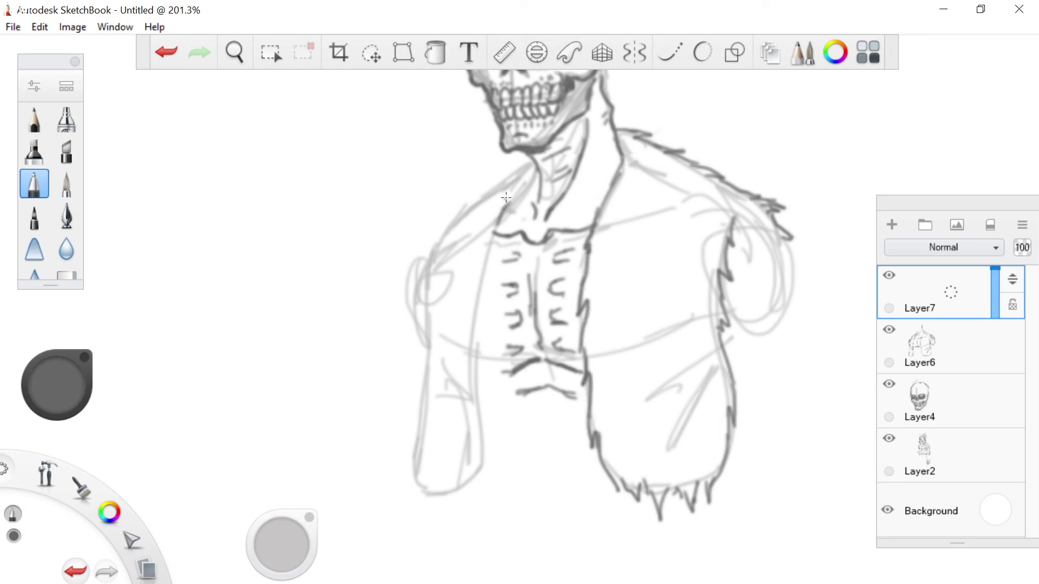
Outline the narrower vest panel with jagged fur strokes over the shoulder, down both edges and along the hem.
{"action": "left_click_drag", "start_coordinate": [527, 160], "coordinate": [502, 180]}
{"action": "mouse_move", "coordinate": [432, 262]}
{"action": "left_mouse_down"}
{"action": "mouse_move", "coordinate": [469, 193]}
{"action": "mouse_move", "coordinate": [506, 173]}
{"action": "mouse_move", "coordinate": [507, 183]}
{"action": "left_mouse_up"}
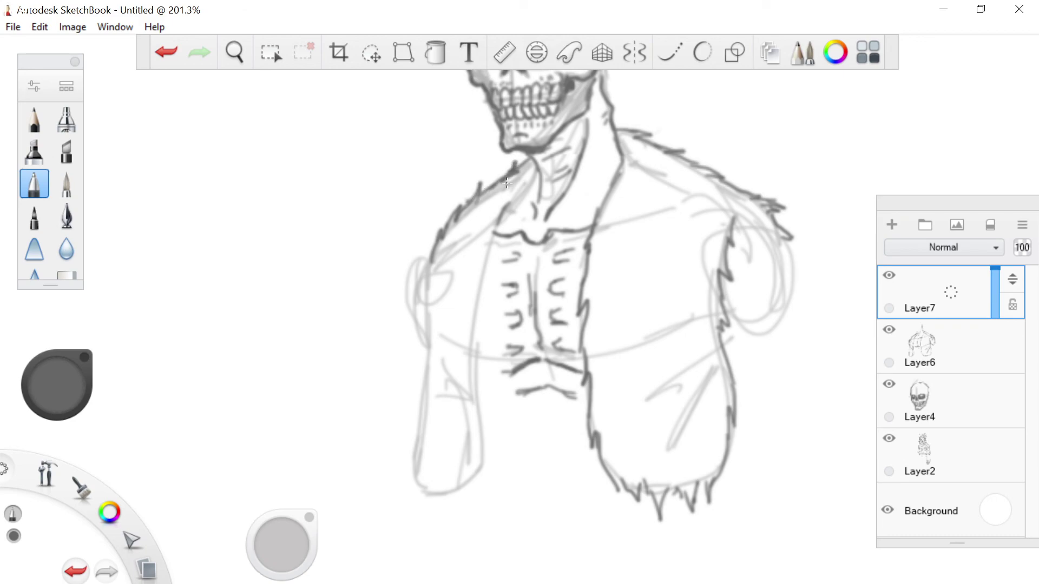
{"action": "mouse_move", "coordinate": [494, 221]}
{"action": "left_mouse_down"}
{"action": "mouse_move", "coordinate": [473, 389]}
{"action": "mouse_move", "coordinate": [473, 356]}
{"action": "mouse_move", "coordinate": [483, 440]}
{"action": "mouse_move", "coordinate": [478, 408]}
{"action": "mouse_move", "coordinate": [481, 456]}
{"action": "mouse_move", "coordinate": [462, 514]}
{"action": "mouse_move", "coordinate": [458, 478]}
{"action": "mouse_move", "coordinate": [433, 494]}
{"action": "mouse_move", "coordinate": [422, 464]}
{"action": "mouse_move", "coordinate": [425, 475]}
{"action": "mouse_move", "coordinate": [430, 432]}
{"action": "mouse_move", "coordinate": [418, 440]}
{"action": "mouse_move", "coordinate": [421, 352]}
{"action": "mouse_move", "coordinate": [422, 381]}
{"action": "mouse_move", "coordinate": [437, 297]}
{"action": "mouse_move", "coordinate": [421, 308]}
{"action": "mouse_move", "coordinate": [439, 233]}
{"action": "left_mouse_up"}
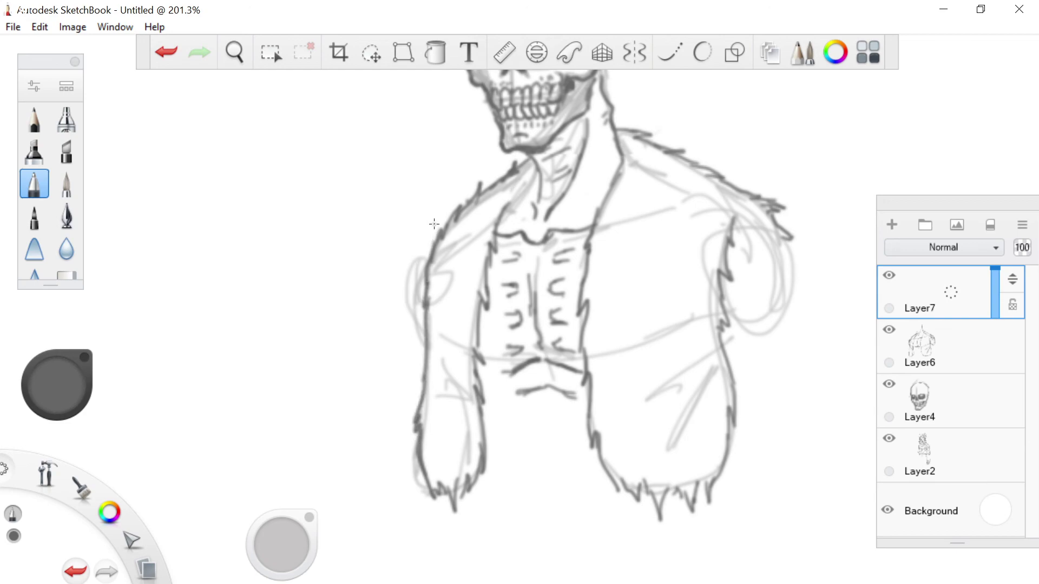
Erase the fur outline on the narrower panel's shoulder and redraw it with thinner jagged strokes up to the neck.
{"action": "left_click", "coordinate": [63, 272]}
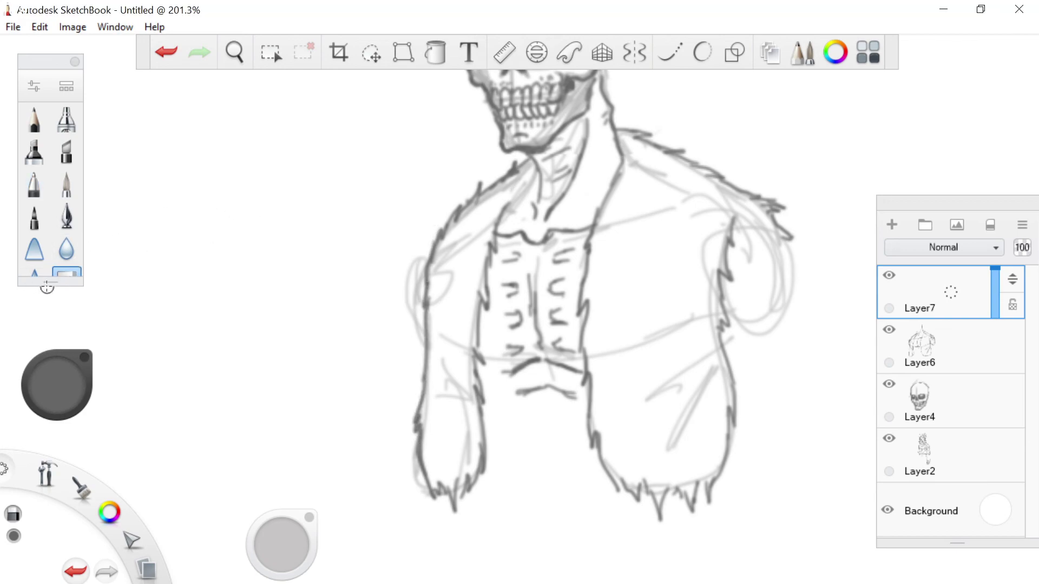
{"action": "left_click_drag", "start_coordinate": [47, 288], "coordinate": [47, 330]}
{"action": "left_click_drag", "start_coordinate": [464, 209], "coordinate": [521, 161]}
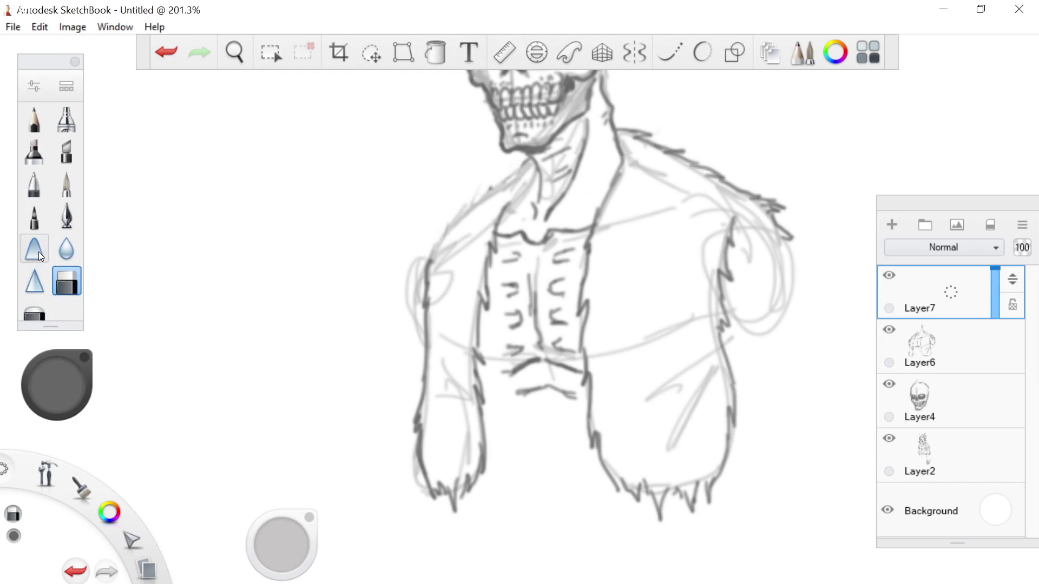
{"action": "left_click", "coordinate": [34, 184]}
{"action": "left_click_drag", "start_coordinate": [518, 162], "coordinate": [435, 245]}
{"action": "mouse_move", "coordinate": [507, 204]}
{"action": "left_mouse_down"}
{"action": "mouse_move", "coordinate": [523, 187]}
{"action": "mouse_move", "coordinate": [507, 216]}
{"action": "left_mouse_up"}
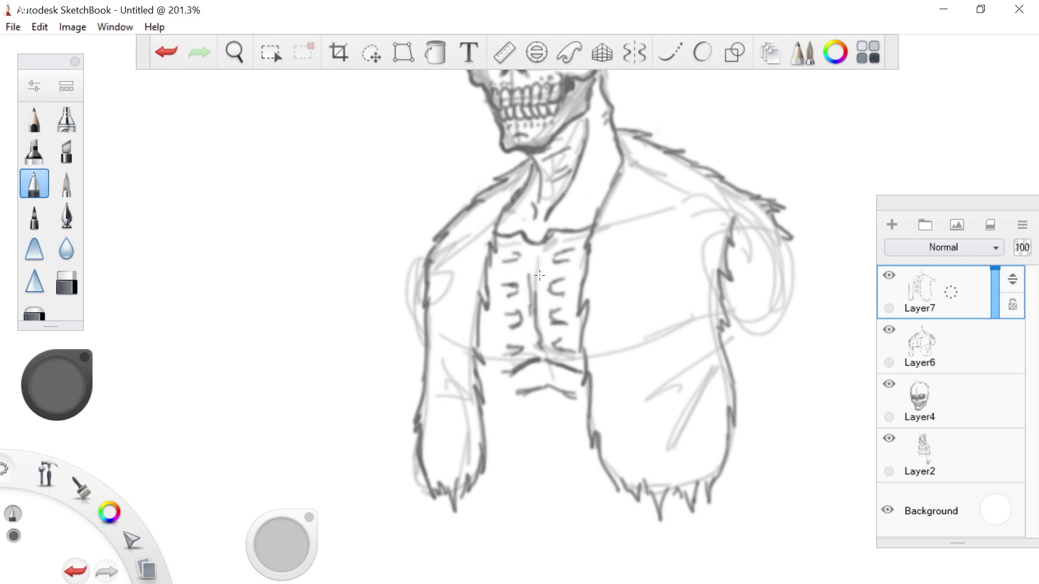
{"action": "scroll", "coordinate": [565, 125], "scroll_direction": "down", "scroll_amount": 4}
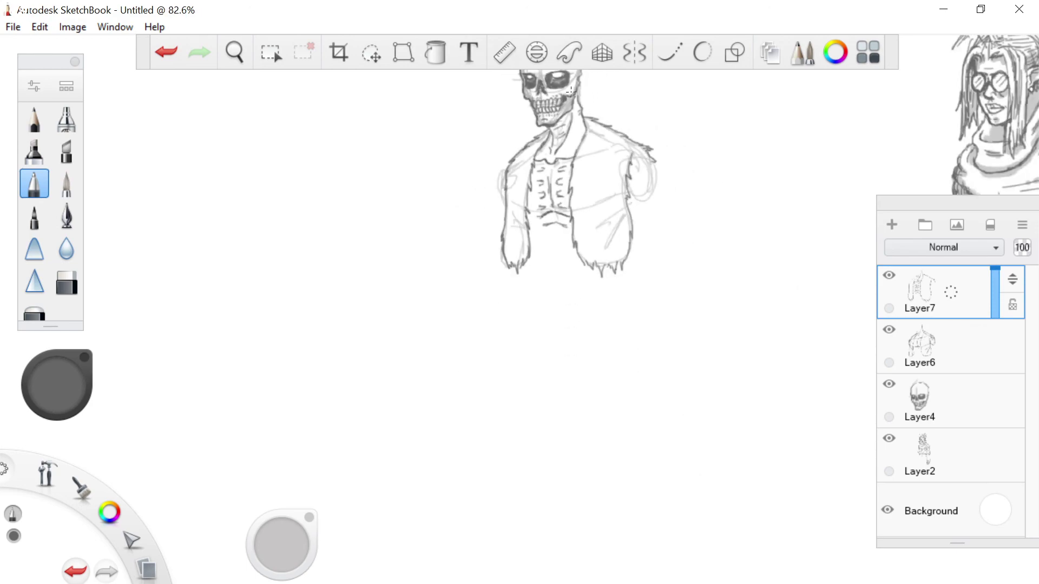
{"action": "key", "text": "space"}
{"action": "left_click_drag", "start_coordinate": [547, 115], "coordinate": [467, 279]}
{"action": "scroll", "coordinate": [467, 279], "scroll_direction": "up", "scroll_amount": 4}
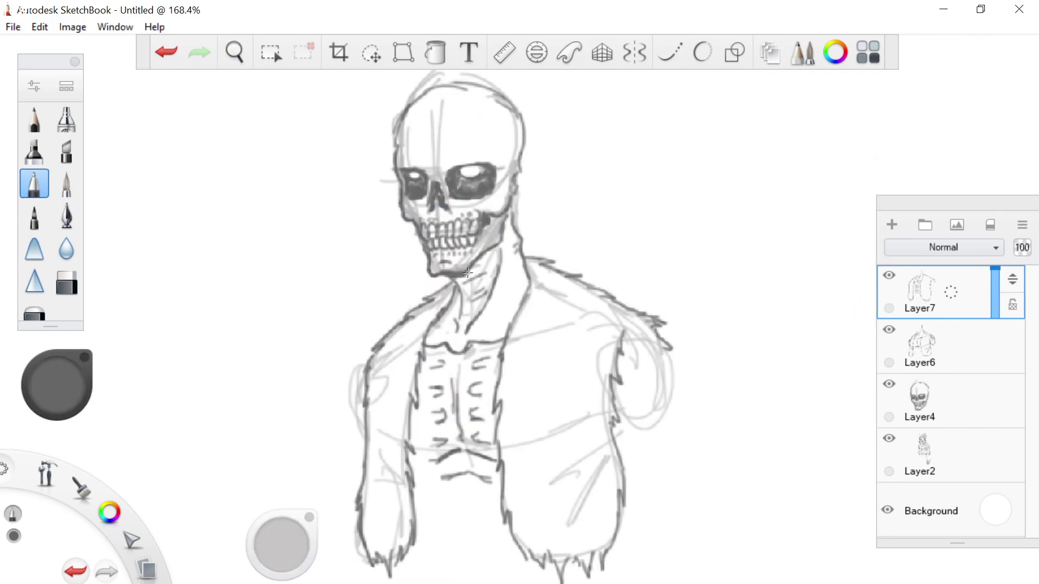
{"action": "scroll", "coordinate": [502, 140], "scroll_direction": "up", "scroll_amount": 1}
{"action": "scroll", "coordinate": [604, 136], "scroll_direction": "up", "scroll_amount": 1}
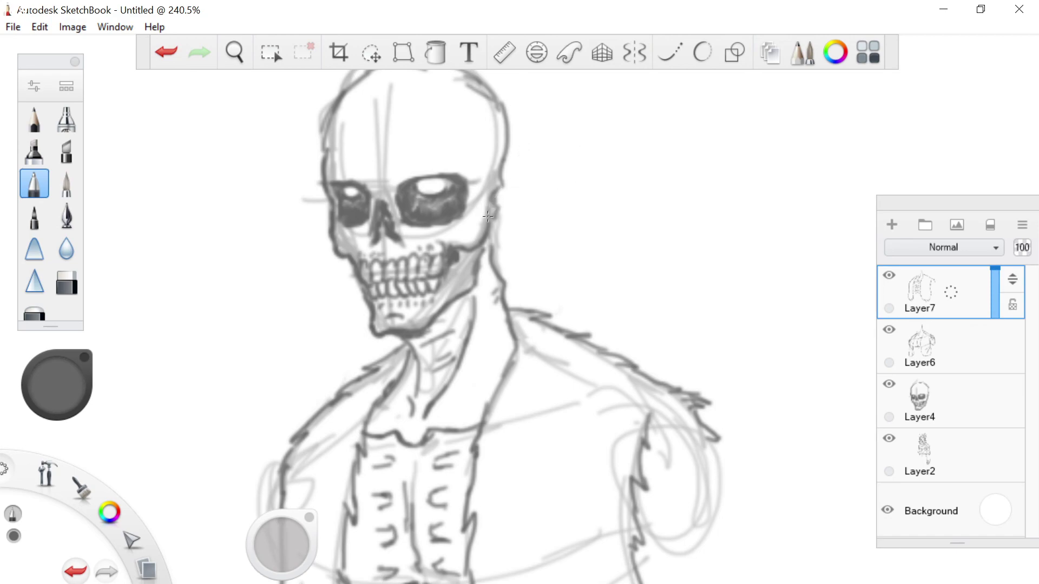
{"action": "mouse_move", "coordinate": [496, 201]}
{"action": "left_mouse_down"}
{"action": "mouse_move", "coordinate": [591, 167]}
{"action": "mouse_move", "coordinate": [581, 169]}
{"action": "mouse_move", "coordinate": [665, 154]}
{"action": "left_mouse_up"}
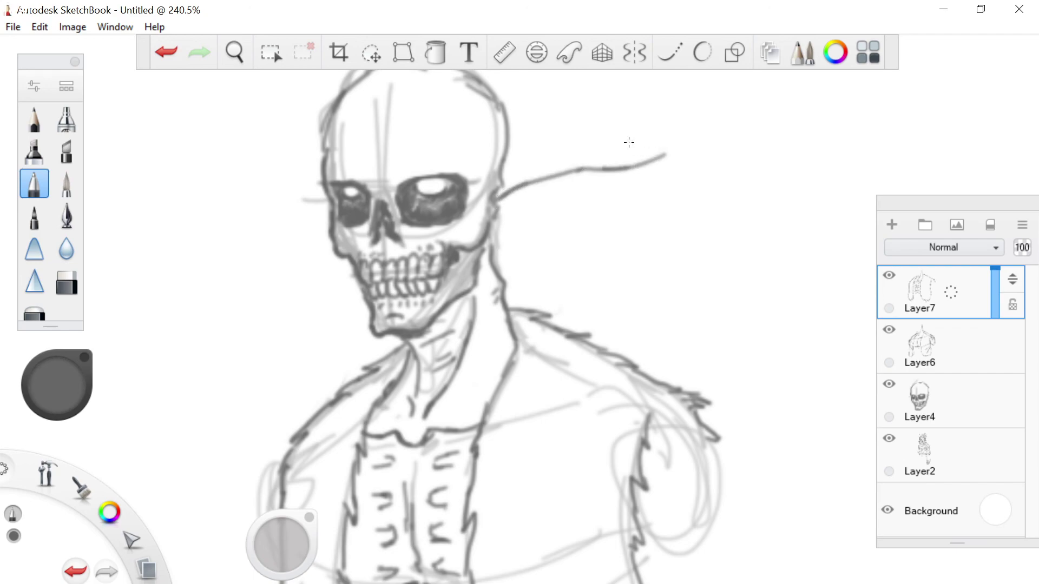
{"action": "key", "text": "ctrl+z"}
{"action": "key", "text": "ctrl+z"}
{"action": "key", "text": "ctrl+z"}
{"action": "key", "text": "ctrl+z"}
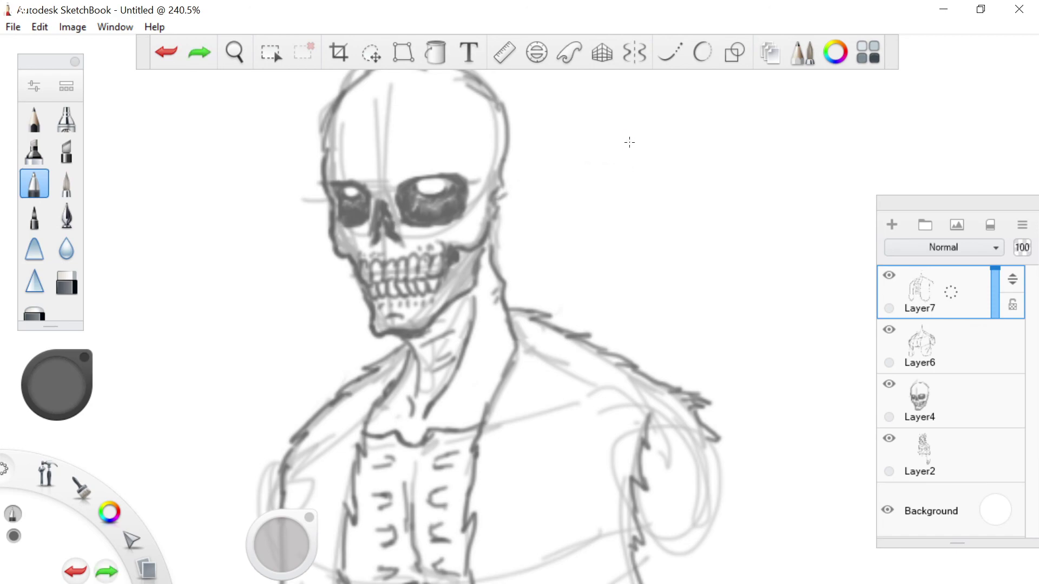
Outline a long pointed leaf-shaped ear with a centre line on each side of the skull using Steady Stroke at 30.
{"action": "left_click", "coordinate": [670, 52]}
{"action": "mouse_move", "coordinate": [495, 200]}
{"action": "left_mouse_down"}
{"action": "mouse_move", "coordinate": [531, 187]}
{"action": "mouse_move", "coordinate": [631, 185]}
{"action": "mouse_move", "coordinate": [666, 169]}
{"action": "left_mouse_up"}
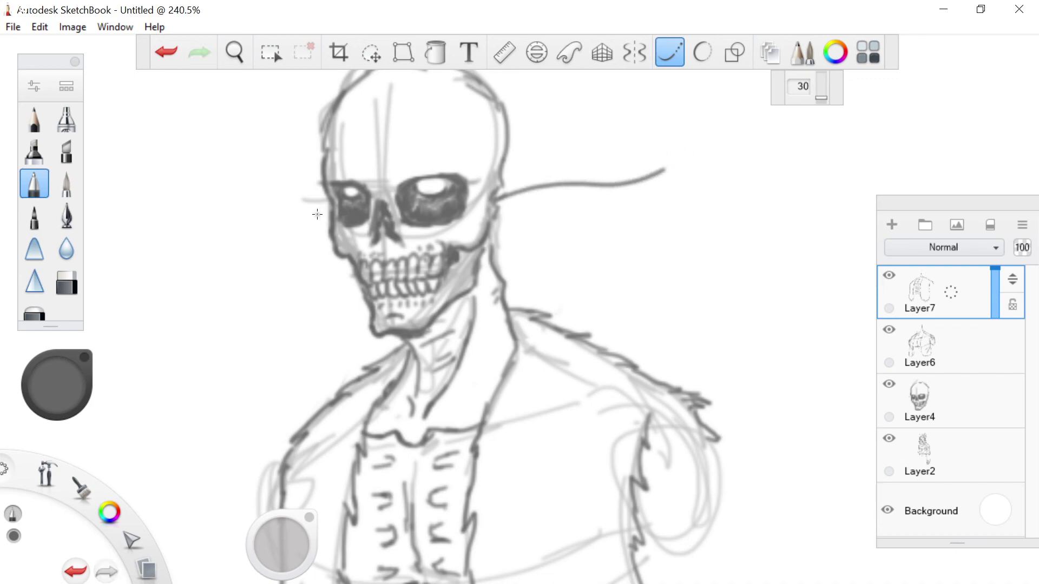
{"action": "mouse_move", "coordinate": [328, 203]}
{"action": "left_mouse_down"}
{"action": "mouse_move", "coordinate": [264, 200]}
{"action": "mouse_move", "coordinate": [201, 163]}
{"action": "left_mouse_up"}
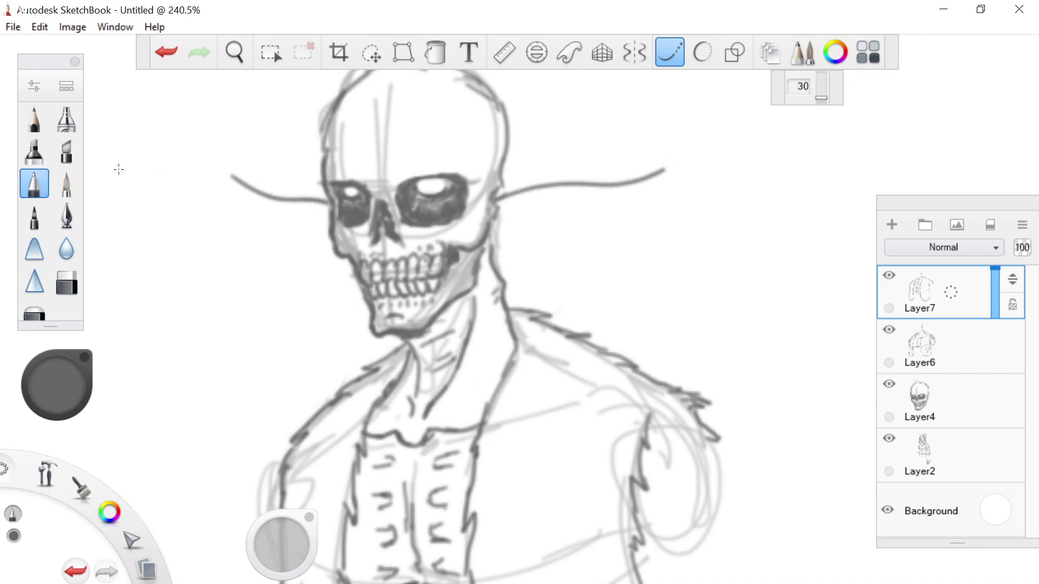
{"action": "mouse_move", "coordinate": [666, 172]}
{"action": "left_mouse_down"}
{"action": "mouse_move", "coordinate": [601, 212]}
{"action": "mouse_move", "coordinate": [532, 215]}
{"action": "mouse_move", "coordinate": [498, 234]}
{"action": "mouse_move", "coordinate": [492, 212]}
{"action": "mouse_move", "coordinate": [506, 179]}
{"action": "mouse_move", "coordinate": [499, 185]}
{"action": "mouse_move", "coordinate": [527, 161]}
{"action": "mouse_move", "coordinate": [592, 176]}
{"action": "mouse_move", "coordinate": [679, 165]}
{"action": "left_mouse_up"}
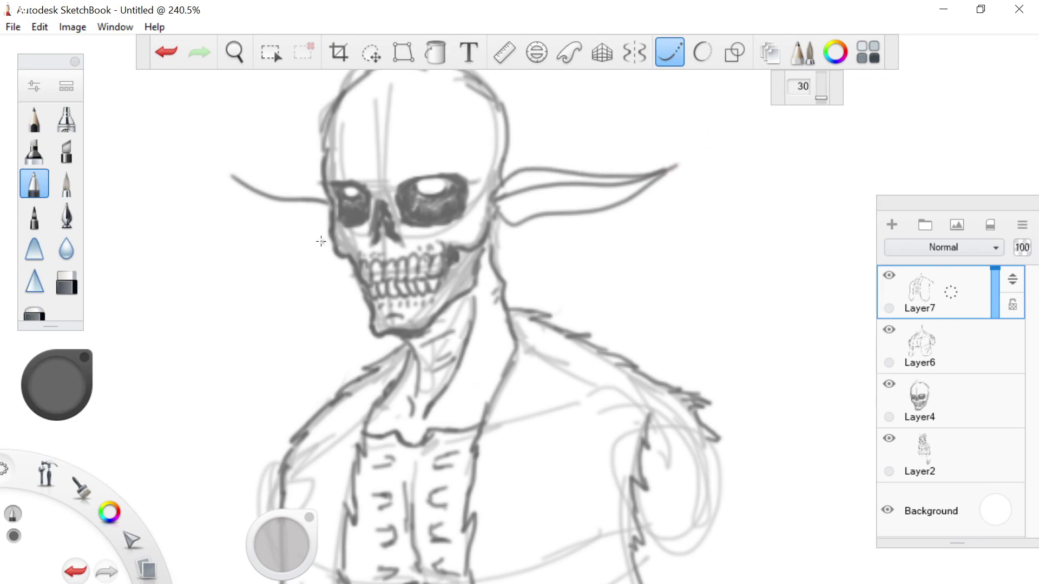
{"action": "mouse_move", "coordinate": [328, 228]}
{"action": "left_mouse_down"}
{"action": "mouse_move", "coordinate": [250, 214]}
{"action": "mouse_move", "coordinate": [226, 164]}
{"action": "left_mouse_up"}
{"action": "mouse_move", "coordinate": [323, 188]}
{"action": "left_mouse_down"}
{"action": "mouse_move", "coordinate": [238, 176]}
{"action": "mouse_move", "coordinate": [216, 153]}
{"action": "left_mouse_up"}
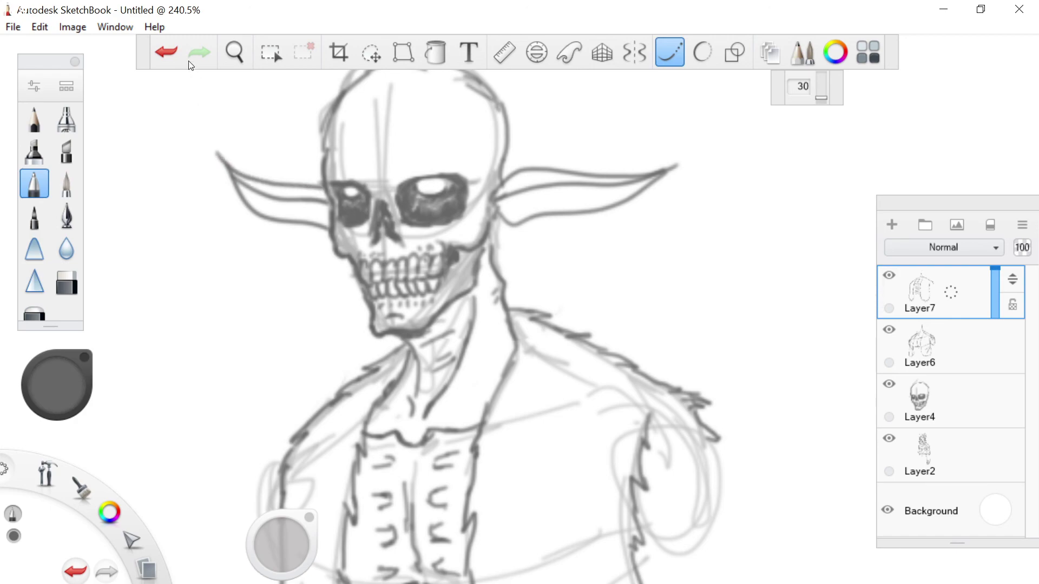
{"action": "left_click", "coordinate": [670, 53]}
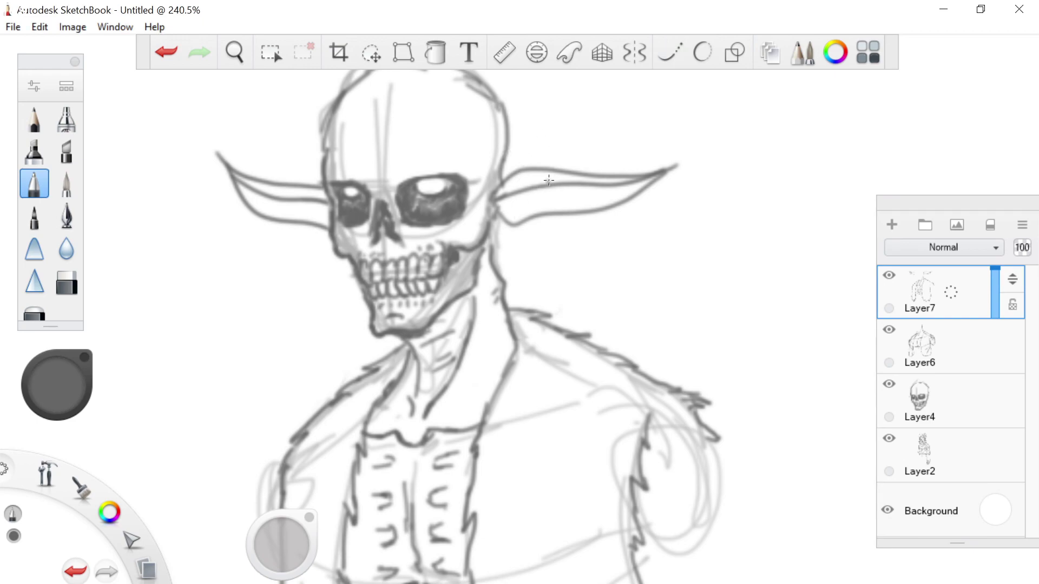
Hatch the skull's right-hand ear with short diagonal strokes above and below its centre line out to the tip.
{"action": "mouse_move", "coordinate": [517, 180]}
{"action": "left_mouse_down"}
{"action": "mouse_move", "coordinate": [501, 198]}
{"action": "mouse_move", "coordinate": [524, 175]}
{"action": "mouse_move", "coordinate": [511, 196]}
{"action": "mouse_move", "coordinate": [546, 175]}
{"action": "mouse_move", "coordinate": [531, 191]}
{"action": "mouse_move", "coordinate": [564, 174]}
{"action": "mouse_move", "coordinate": [569, 183]}
{"action": "mouse_move", "coordinate": [606, 179]}
{"action": "mouse_move", "coordinate": [572, 186]}
{"action": "mouse_move", "coordinate": [582, 174]}
{"action": "mouse_move", "coordinate": [567, 194]}
{"action": "mouse_move", "coordinate": [610, 180]}
{"action": "left_mouse_up"}
{"action": "mouse_move", "coordinate": [508, 218]}
{"action": "left_mouse_down"}
{"action": "mouse_move", "coordinate": [498, 196]}
{"action": "mouse_move", "coordinate": [524, 216]}
{"action": "mouse_move", "coordinate": [499, 188]}
{"action": "mouse_move", "coordinate": [542, 214]}
{"action": "mouse_move", "coordinate": [534, 198]}
{"action": "mouse_move", "coordinate": [558, 206]}
{"action": "mouse_move", "coordinate": [540, 178]}
{"action": "mouse_move", "coordinate": [568, 213]}
{"action": "mouse_move", "coordinate": [562, 181]}
{"action": "mouse_move", "coordinate": [557, 192]}
{"action": "mouse_move", "coordinate": [592, 215]}
{"action": "left_mouse_up"}
{"action": "left_click_drag", "start_coordinate": [565, 183], "coordinate": [590, 210]}
{"action": "mouse_move", "coordinate": [576, 183]}
{"action": "left_mouse_down"}
{"action": "mouse_move", "coordinate": [617, 214]}
{"action": "mouse_move", "coordinate": [627, 198]}
{"action": "mouse_move", "coordinate": [617, 208]}
{"action": "mouse_move", "coordinate": [652, 195]}
{"action": "left_mouse_up"}
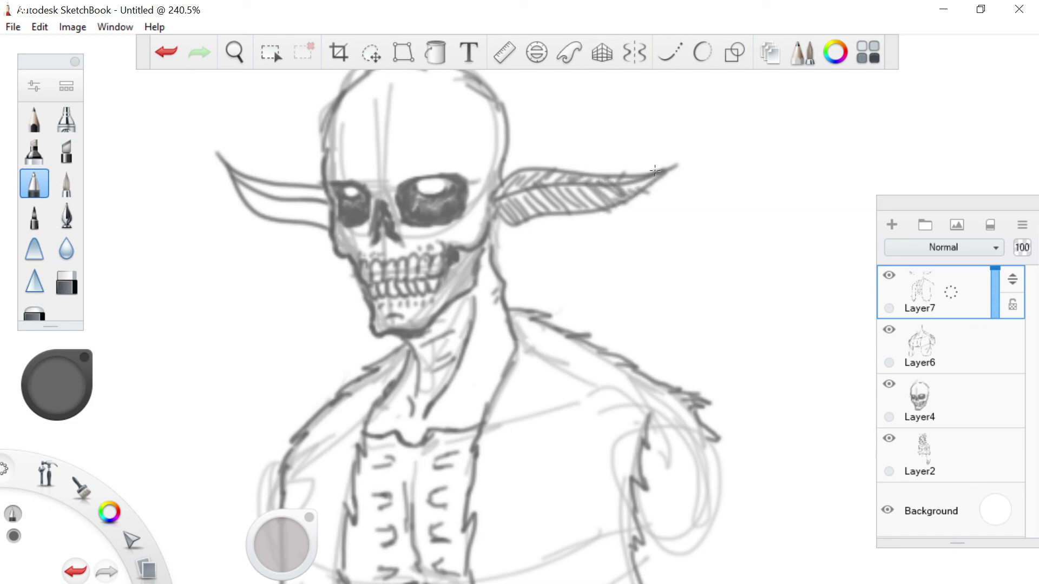
Hatch the skull's left-hand ear with short diagonal strokes below and above its centre line out to the tip.
{"action": "mouse_move", "coordinate": [332, 212]}
{"action": "left_mouse_down"}
{"action": "mouse_move", "coordinate": [316, 226]}
{"action": "mouse_move", "coordinate": [284, 228]}
{"action": "mouse_move", "coordinate": [238, 197]}
{"action": "left_mouse_up"}
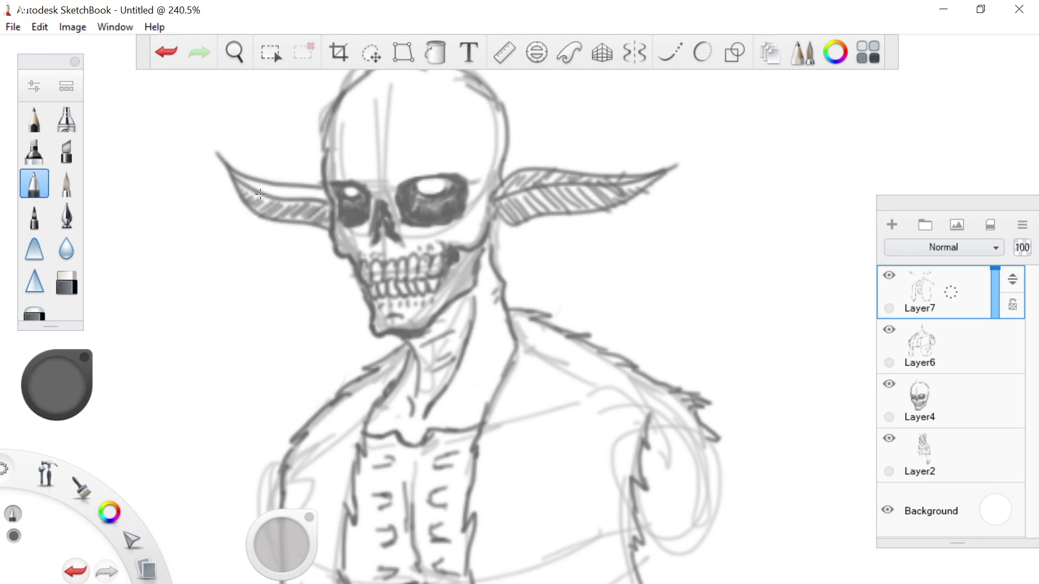
{"action": "left_click_drag", "start_coordinate": [325, 189], "coordinate": [322, 201]}
{"action": "left_click_drag", "start_coordinate": [319, 188], "coordinate": [310, 198]}
{"action": "left_click_drag", "start_coordinate": [307, 188], "coordinate": [296, 198]}
{"action": "left_click_drag", "start_coordinate": [293, 188], "coordinate": [282, 197]}
{"action": "mouse_move", "coordinate": [279, 186]}
{"action": "left_mouse_down"}
{"action": "mouse_move", "coordinate": [261, 200]}
{"action": "mouse_move", "coordinate": [239, 186]}
{"action": "left_mouse_up"}
{"action": "left_click_drag", "start_coordinate": [246, 163], "coordinate": [235, 183]}
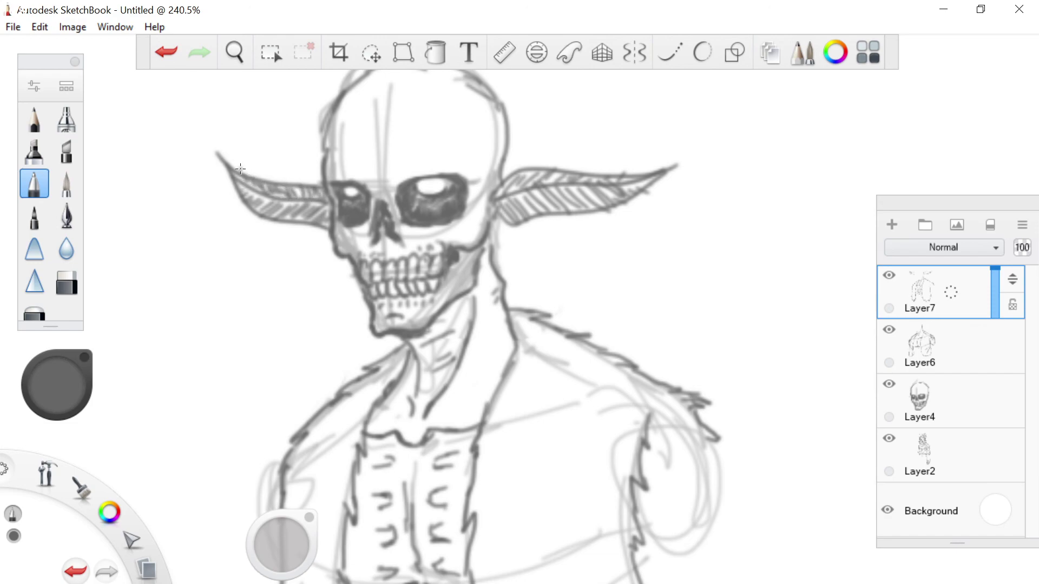
{"action": "scroll", "coordinate": [157, 237], "scroll_direction": "down", "scroll_amount": 5}
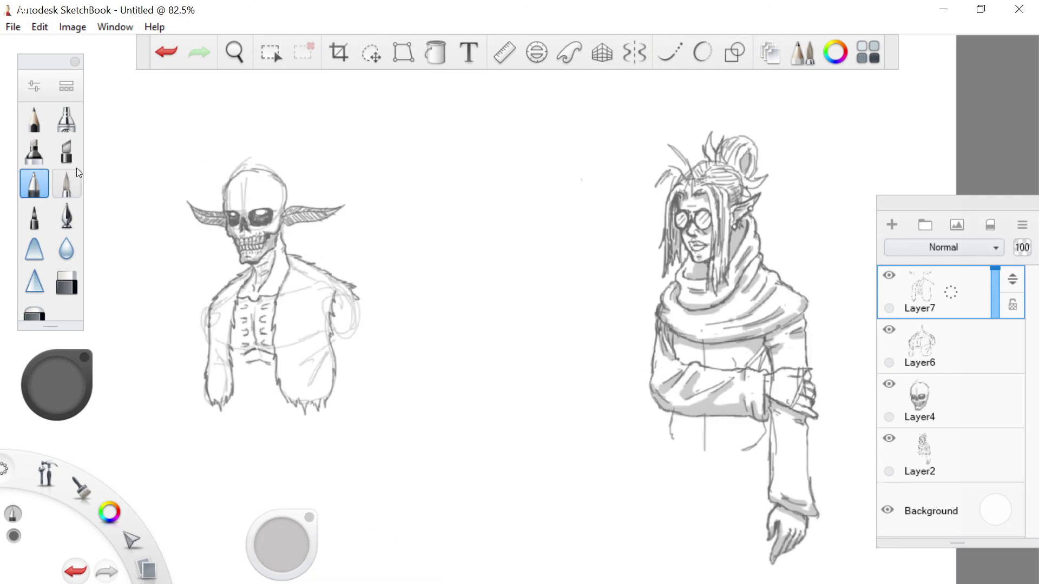
{"action": "scroll", "coordinate": [165, 107], "scroll_direction": "up", "scroll_amount": 4}
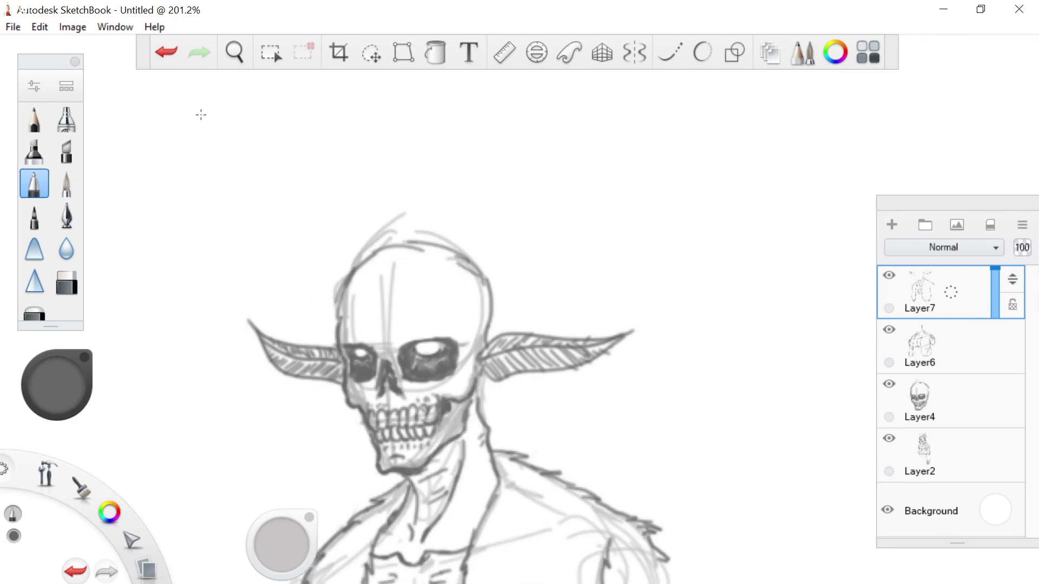
{"action": "left_click", "coordinate": [953, 343]}
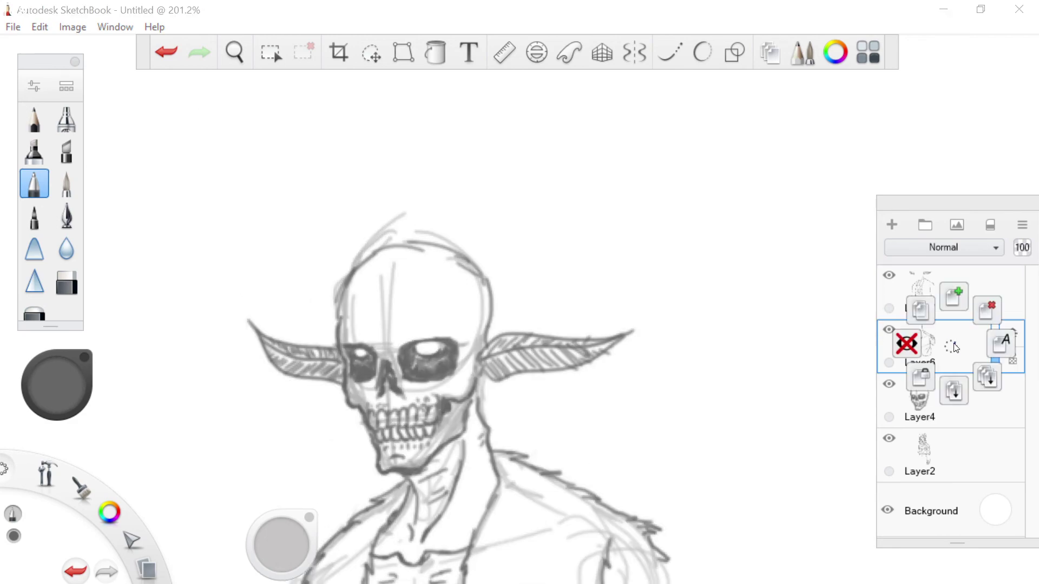
{"action": "left_click_drag", "start_coordinate": [954, 343], "coordinate": [1000, 311]}
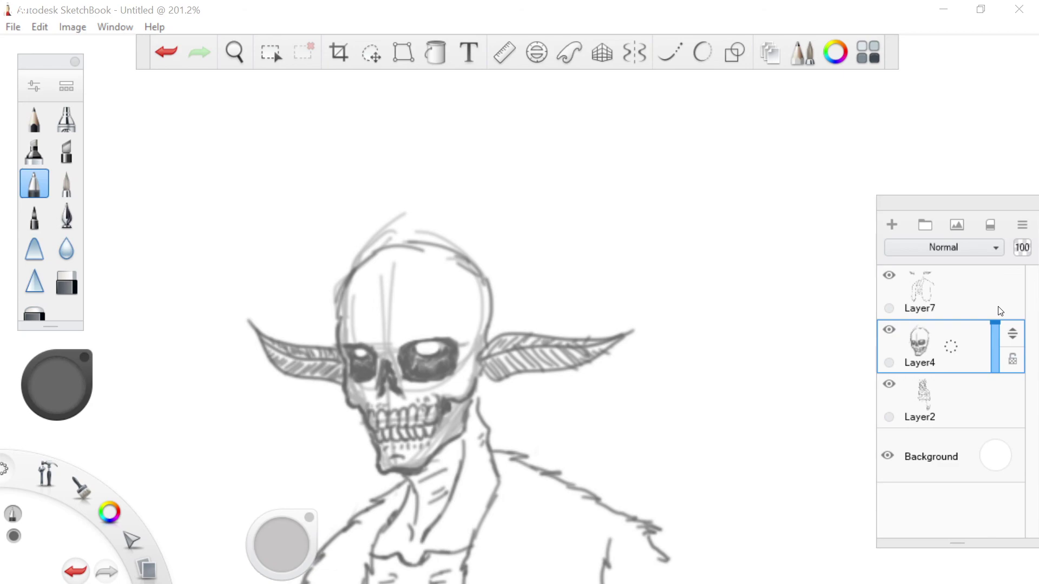
{"action": "left_click", "coordinate": [167, 52]}
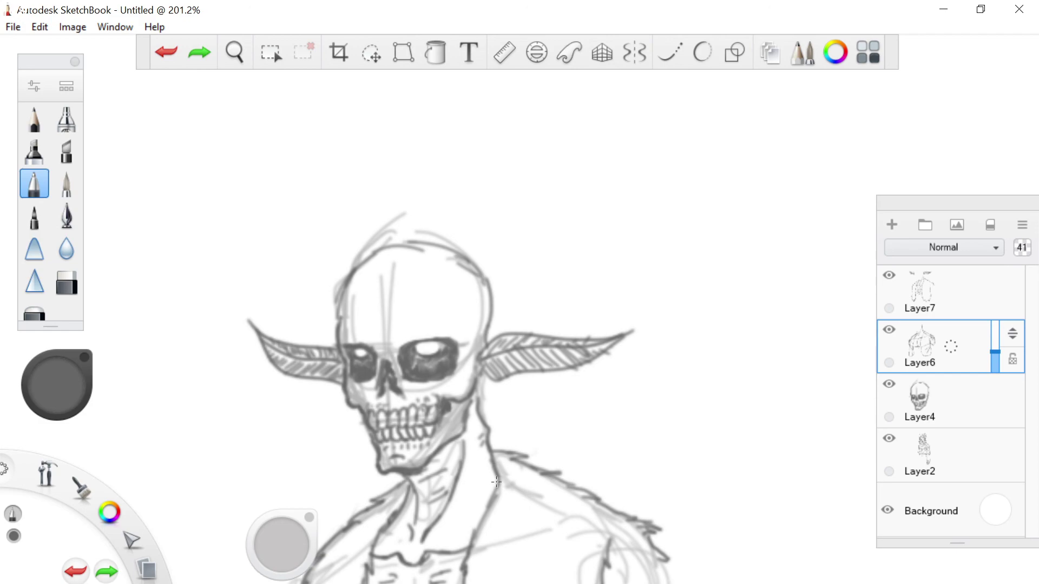
Erase both pointed ears from Layer7 with an enlarged hard eraser, leaving the bare skull.
{"action": "left_click", "coordinate": [67, 282]}
{"action": "left_click", "coordinate": [524, 320]}
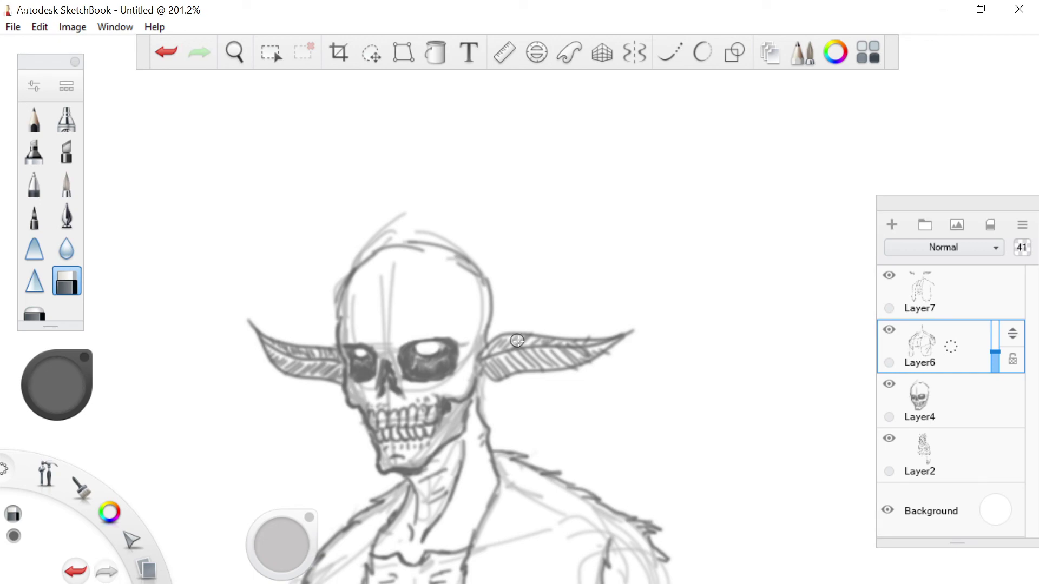
{"action": "left_click", "coordinate": [965, 282]}
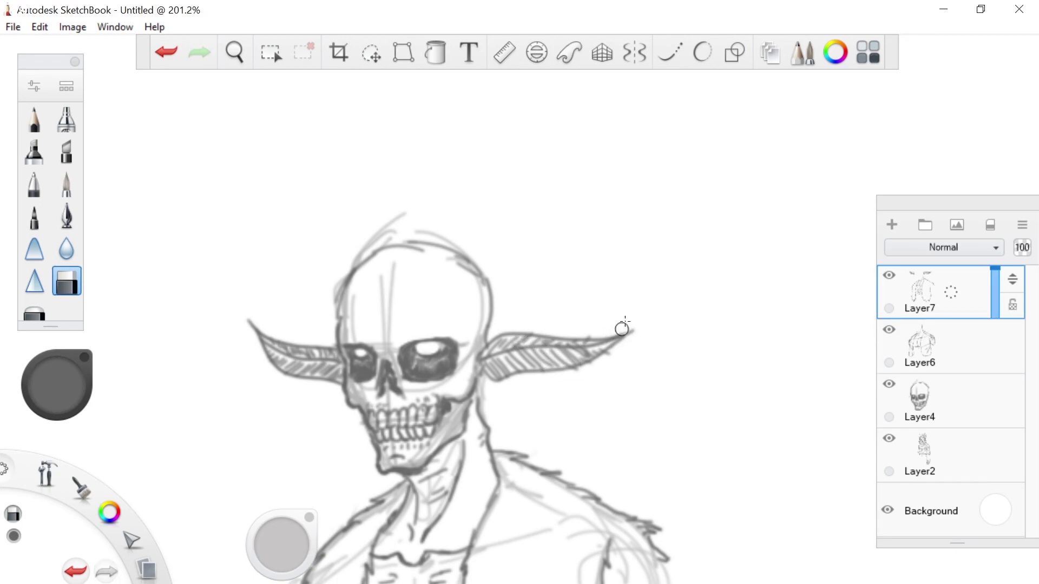
{"action": "left_click_drag", "start_coordinate": [279, 547], "coordinate": [316, 549]}
{"action": "mouse_move", "coordinate": [533, 377]}
{"action": "left_mouse_down"}
{"action": "mouse_move", "coordinate": [568, 351]}
{"action": "mouse_move", "coordinate": [634, 331]}
{"action": "left_mouse_up"}
{"action": "mouse_move", "coordinate": [513, 385]}
{"action": "left_mouse_down"}
{"action": "mouse_move", "coordinate": [514, 346]}
{"action": "mouse_move", "coordinate": [538, 352]}
{"action": "mouse_move", "coordinate": [495, 360]}
{"action": "mouse_move", "coordinate": [491, 344]}
{"action": "left_mouse_up"}
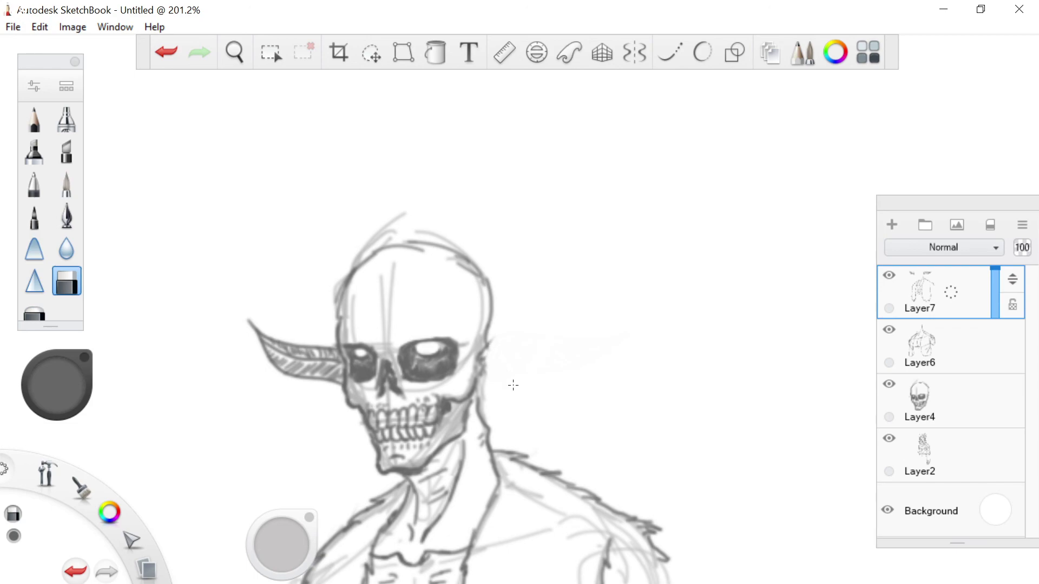
{"action": "mouse_move", "coordinate": [320, 360]}
{"action": "left_mouse_down"}
{"action": "mouse_move", "coordinate": [311, 355]}
{"action": "mouse_move", "coordinate": [332, 346]}
{"action": "mouse_move", "coordinate": [313, 336]}
{"action": "mouse_move", "coordinate": [333, 359]}
{"action": "mouse_move", "coordinate": [317, 367]}
{"action": "mouse_move", "coordinate": [337, 379]}
{"action": "mouse_move", "coordinate": [249, 322]}
{"action": "left_mouse_up"}
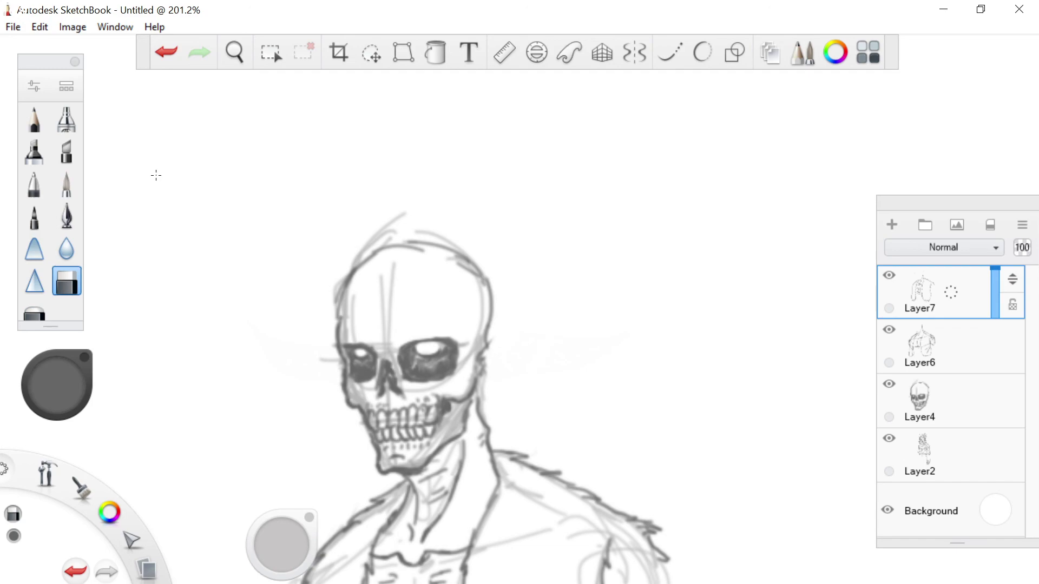
Examine the skull figure up close and compare it with the scarf-wearing character at full view.
{"action": "scroll", "coordinate": [452, 379], "scroll_direction": "down", "scroll_amount": 5}
{"action": "scroll", "coordinate": [336, 476], "scroll_direction": "up", "scroll_amount": 3}
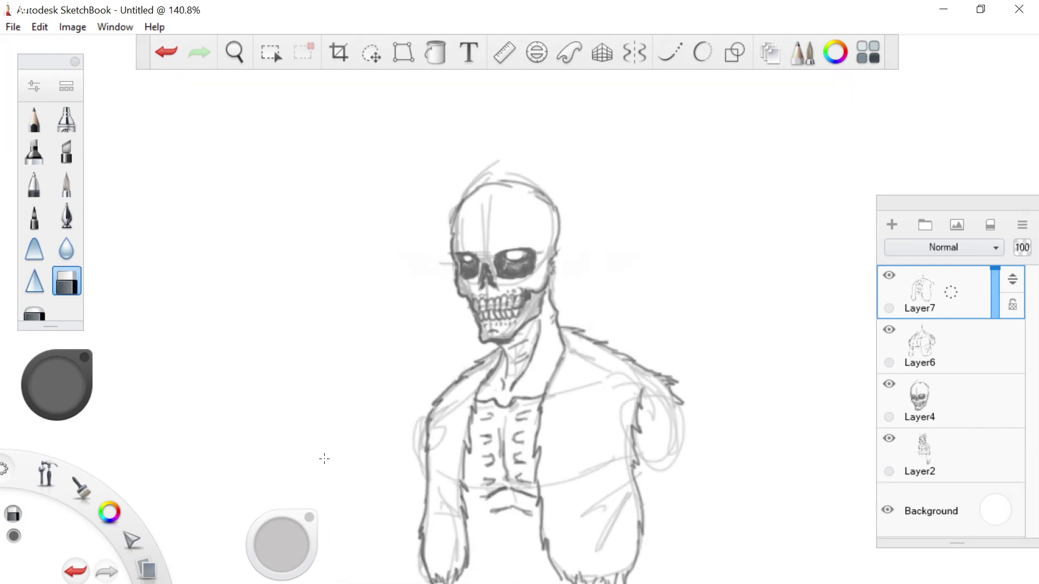
{"action": "scroll", "coordinate": [357, 534], "scroll_direction": "down", "scroll_amount": 2}
{"action": "scroll", "coordinate": [357, 535], "scroll_direction": "up", "scroll_amount": 3}
{"action": "scroll", "coordinate": [359, 533], "scroll_direction": "down", "scroll_amount": 1}
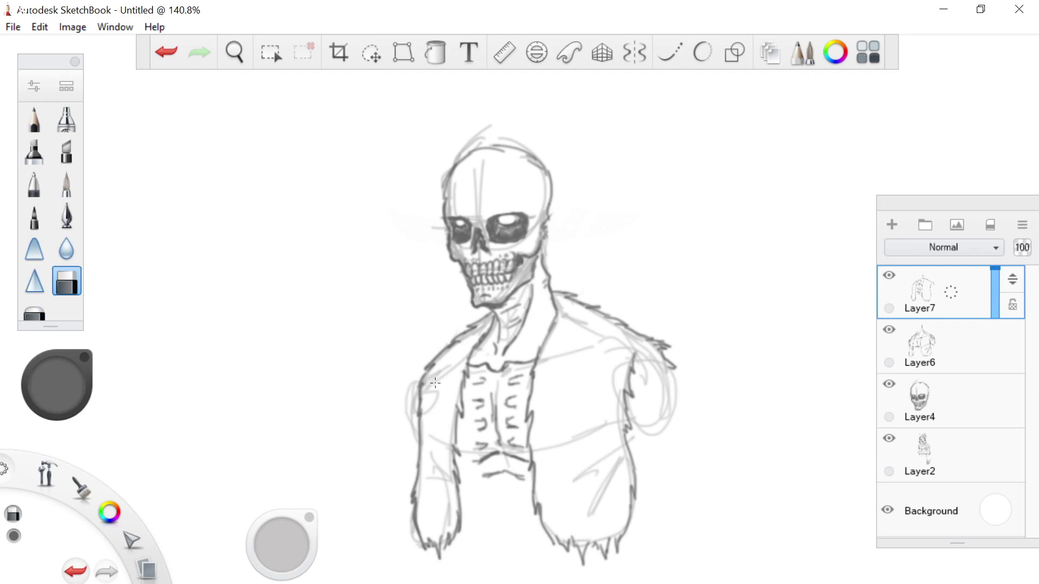
{"action": "scroll", "coordinate": [793, 297], "scroll_direction": "down", "scroll_amount": 1}
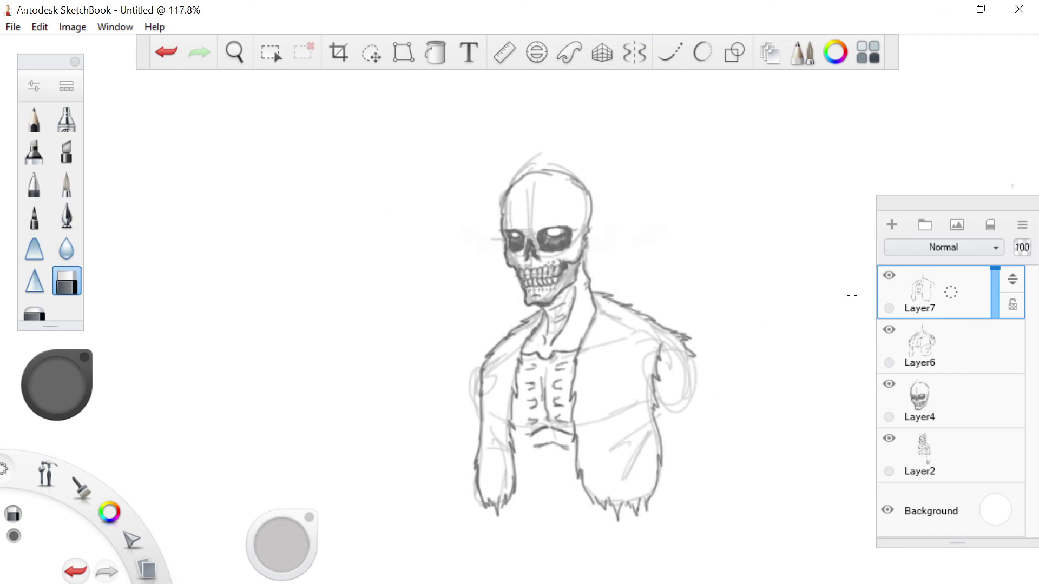
{"action": "scroll", "coordinate": [852, 296], "scroll_direction": "down", "scroll_amount": 3}
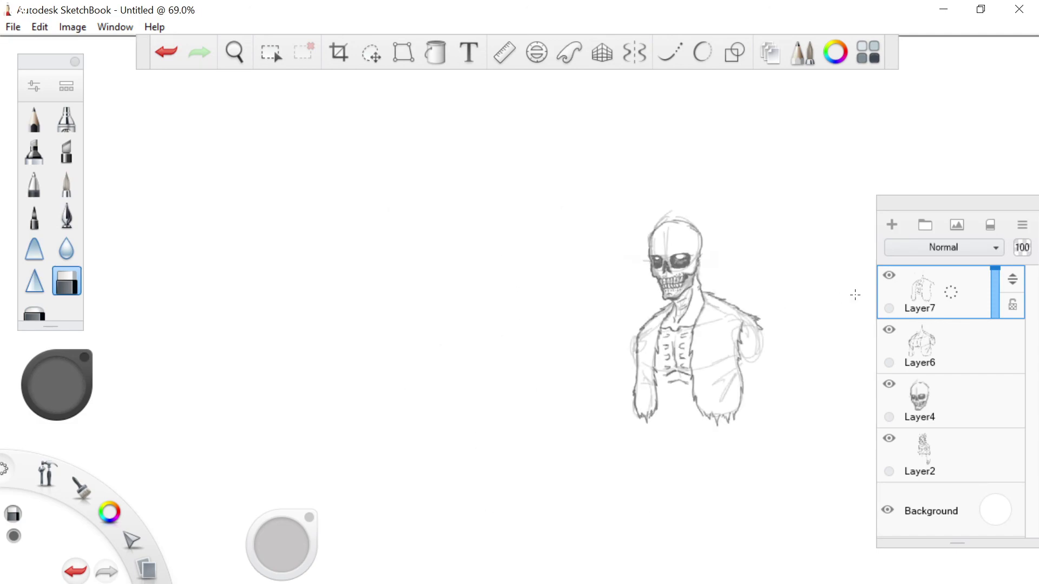
{"action": "key", "text": "space"}
{"action": "left_click_drag", "start_coordinate": [855, 298], "coordinate": [456, 315]}
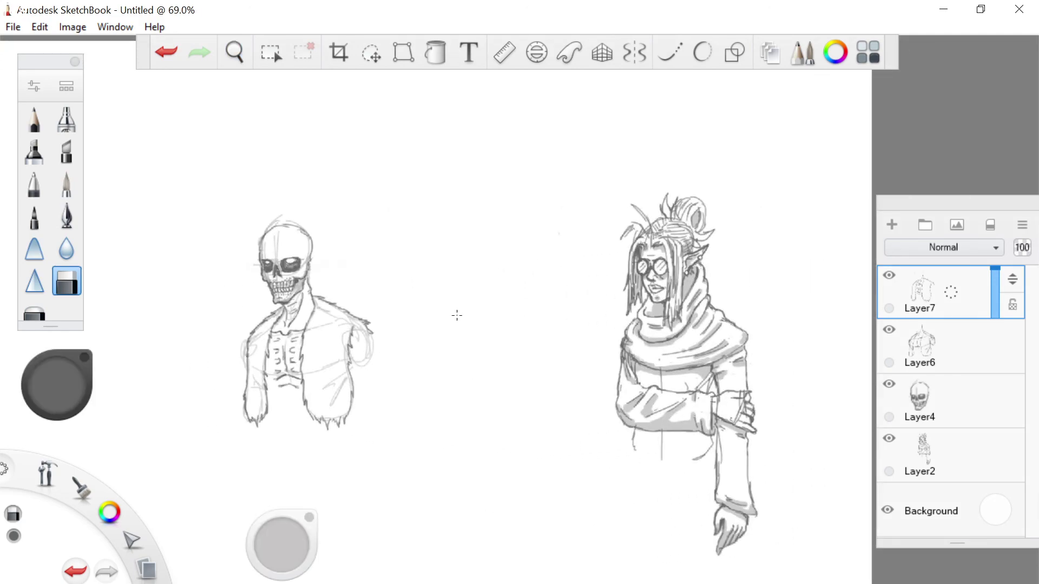
{"action": "scroll", "coordinate": [447, 320], "scroll_direction": "up", "scroll_amount": 1}
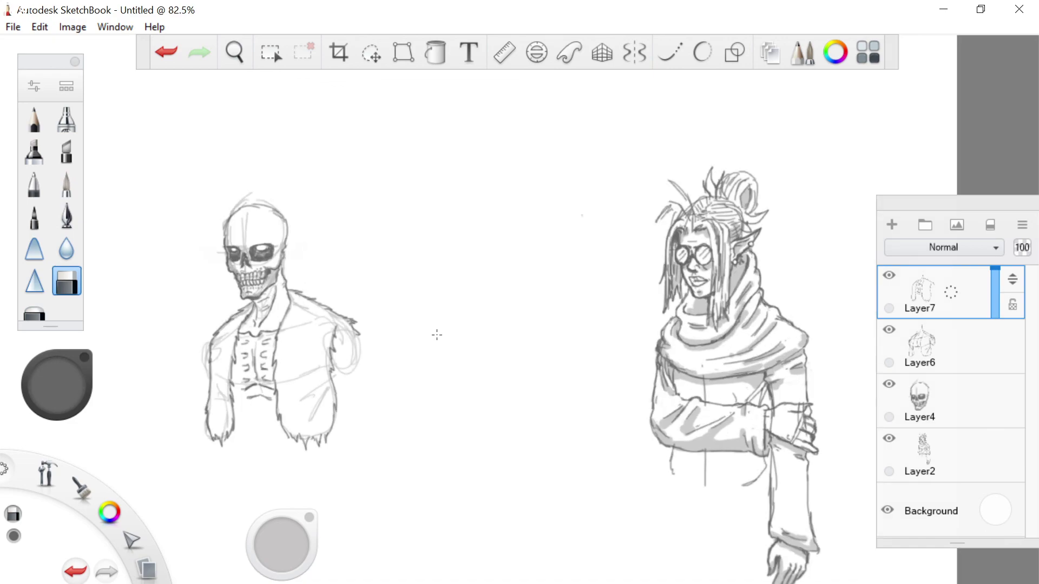